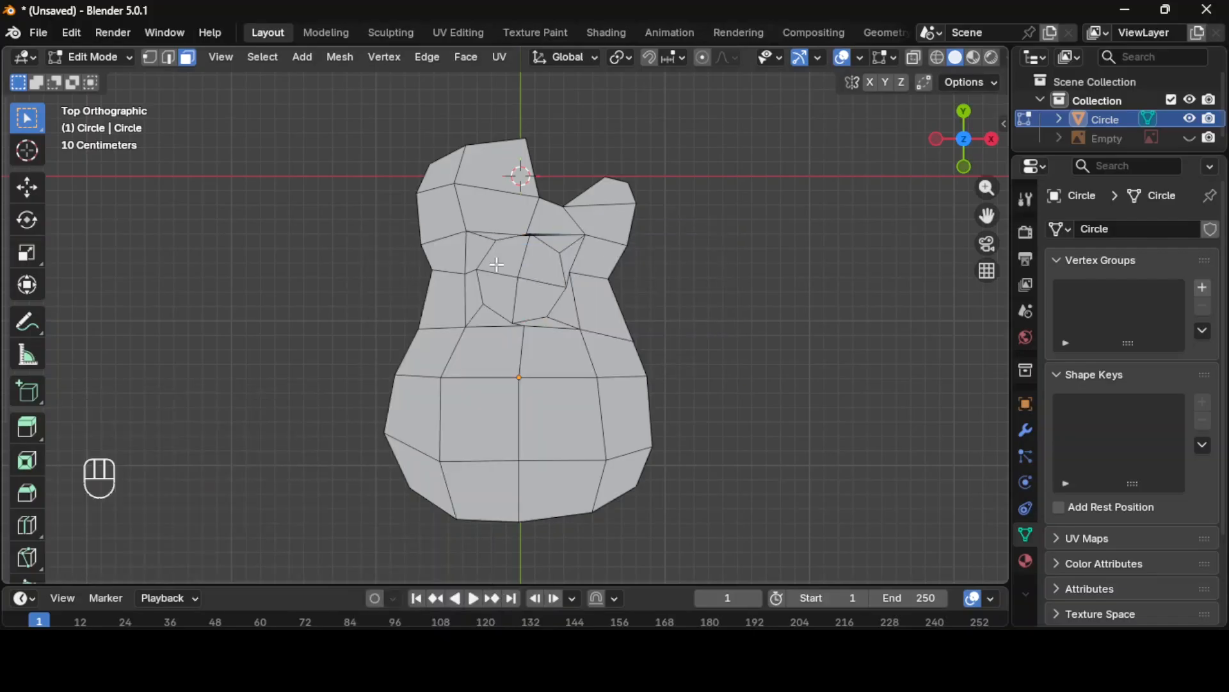
Step: Move the vertex above the sound hole about -0.097 m in X and add a loop cut through the body mesh
{"action": "mouse_move", "coordinate": [680, 381]}
{"action": "middle_mouse_down"}
{"action": "mouse_move", "coordinate": [709, 437]}
{"action": "mouse_move", "coordinate": [685, 372]}
{"action": "mouse_move", "coordinate": [727, 319]}
{"action": "middle_mouse_up"}
{"action": "key", "text": "Tab"}
{"action": "left_click", "coordinate": [994, 57]}
{"action": "left_click", "coordinate": [881, 601]}
{"action": "key", "text": "Tab"}
{"action": "key", "text": "KP_7"}
{"action": "left_click", "coordinate": [448, 143]}
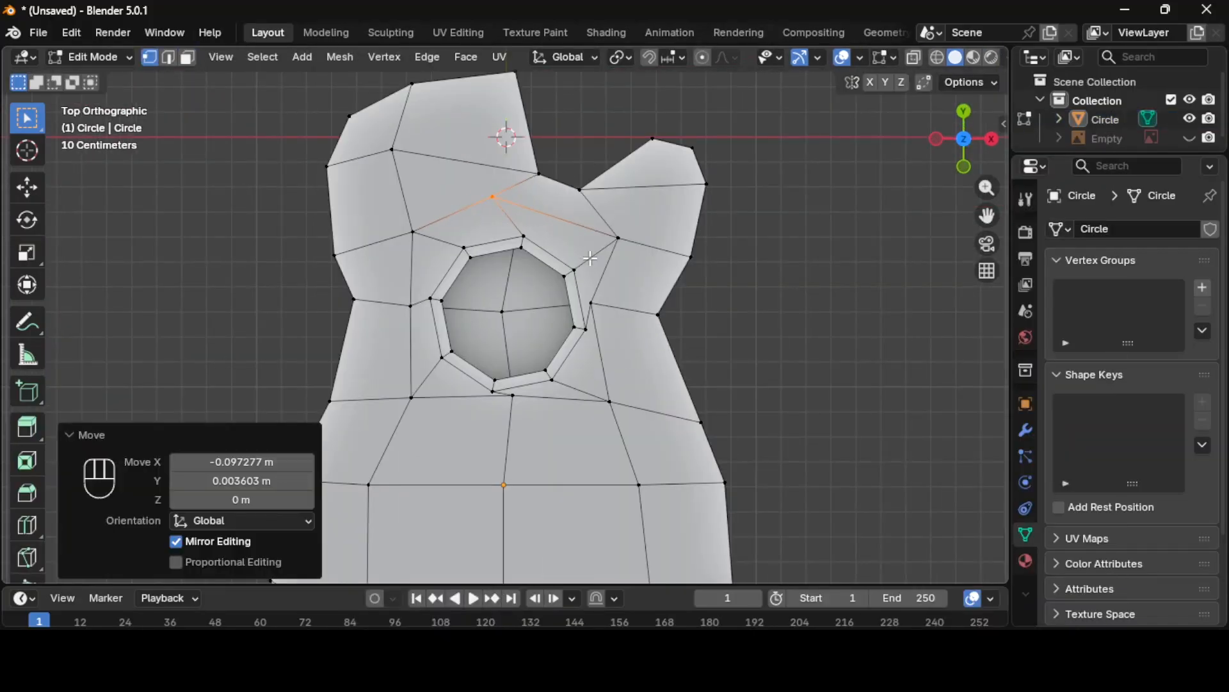
{"action": "key", "text": "ctrl+r"}
{"action": "left_click", "coordinate": [511, 391]}
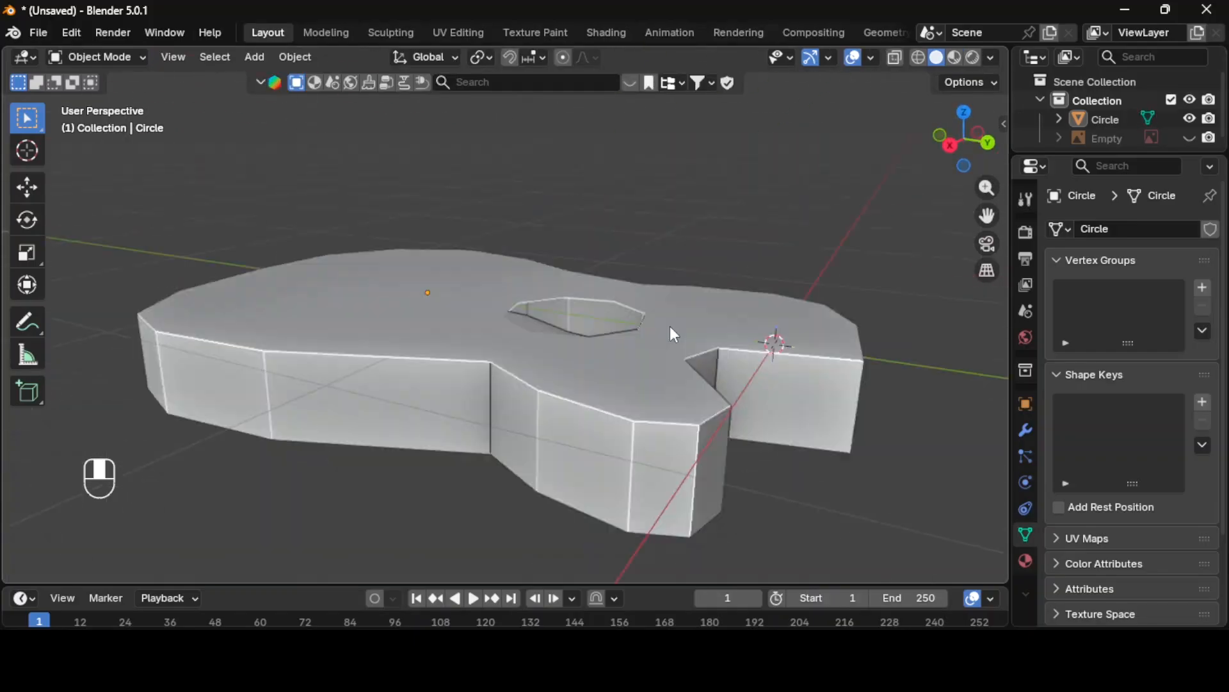
Step: Select the sharp edges of the guitar body mesh and start beveling them
{"action": "key", "text": "Tab"}
{"action": "left_click", "coordinate": [221, 57]}
{"action": "left_click", "coordinate": [267, 201]}
{"action": "left_click", "coordinate": [262, 57]}
{"action": "left_click", "coordinate": [302, 374]}
{"action": "key", "text": "ctrl+b"}
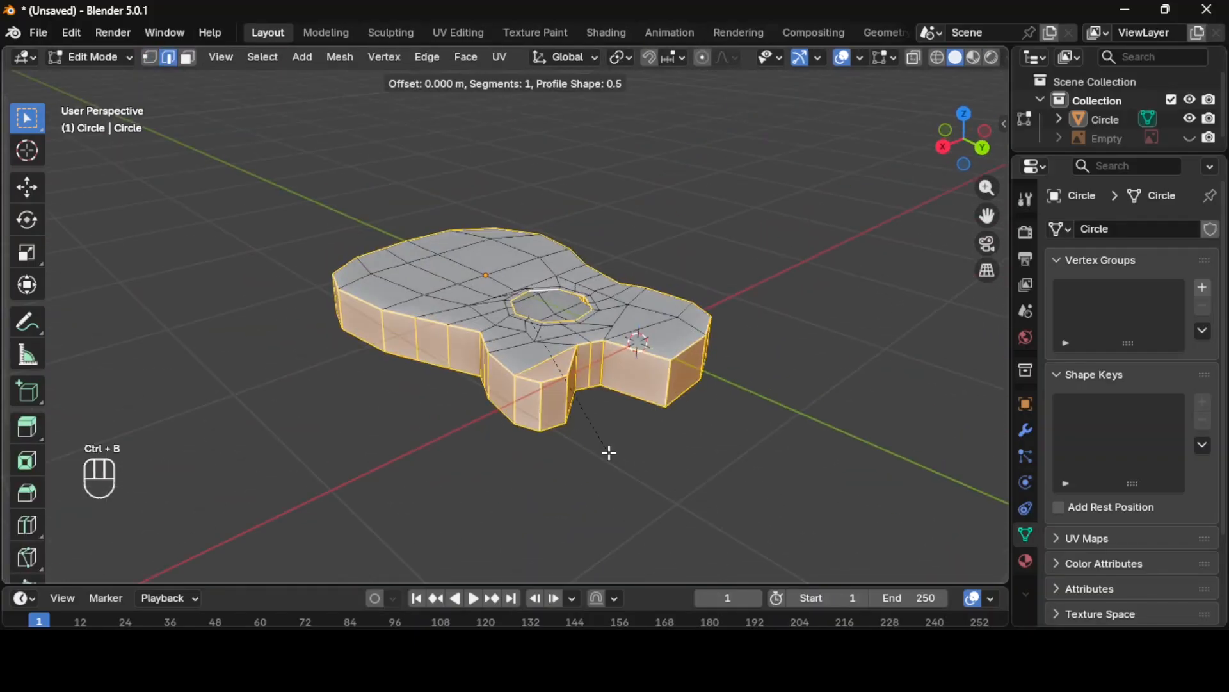
Step: Apply all transforms to the guitar body object
{"action": "key", "text": "Tab"}
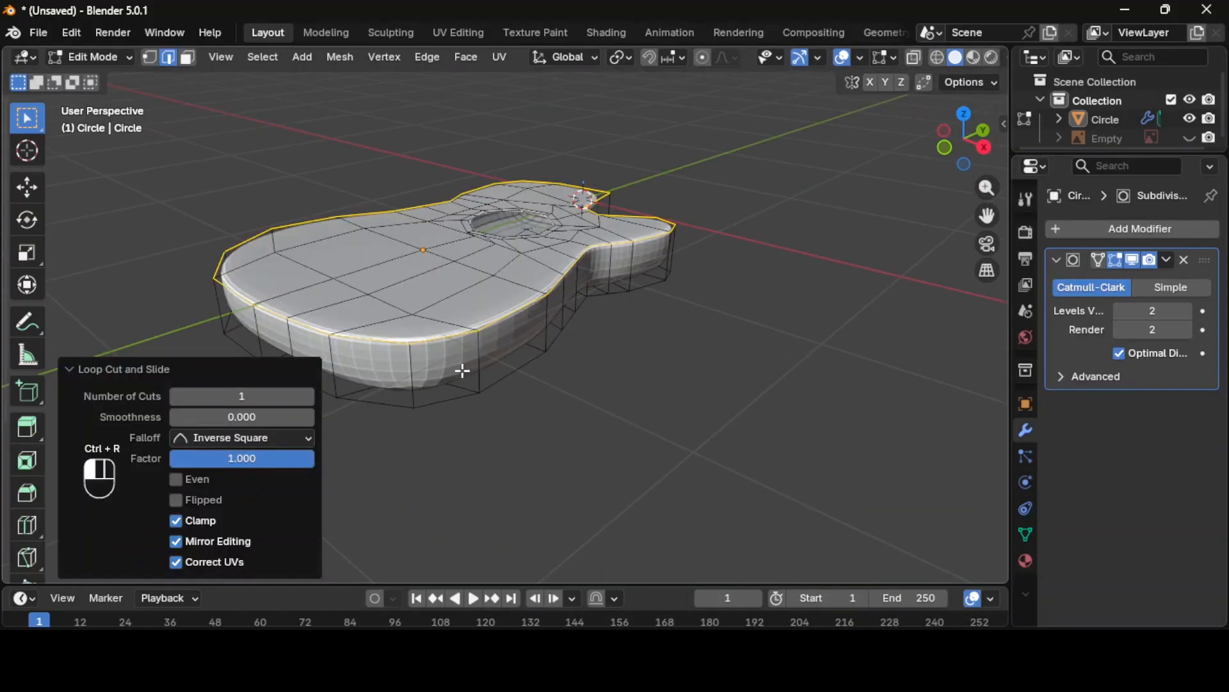
{"action": "key", "text": "KP_7"}
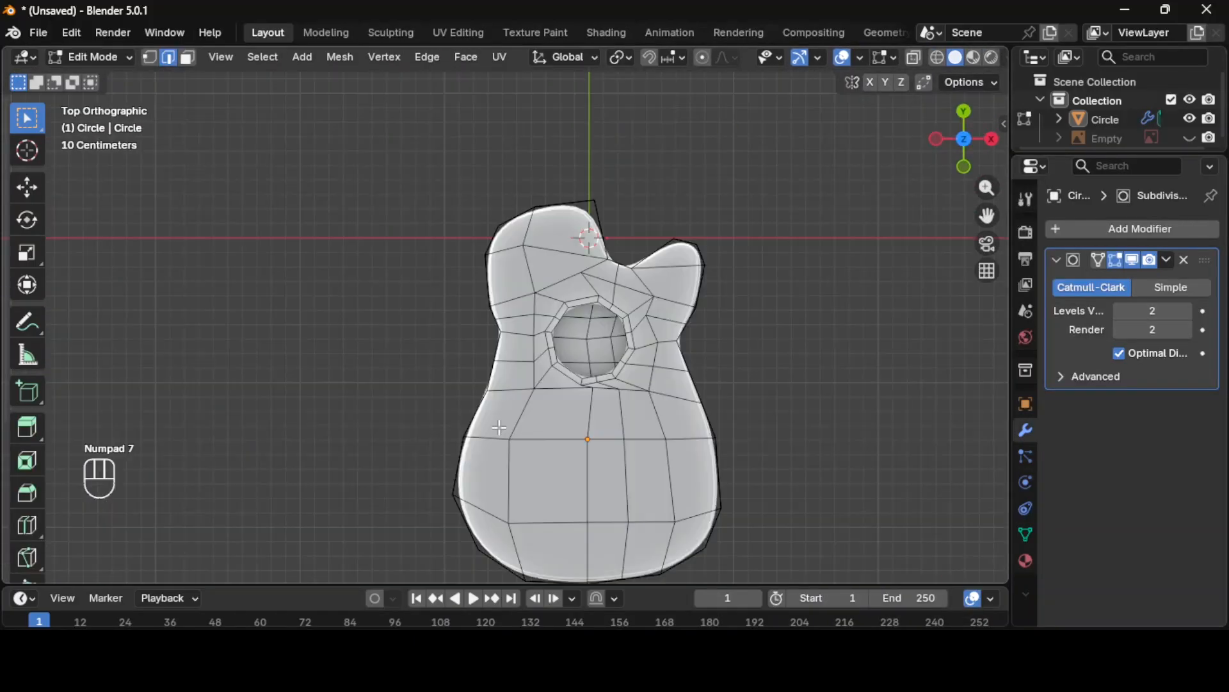
{"action": "key", "text": "ctrl+a"}
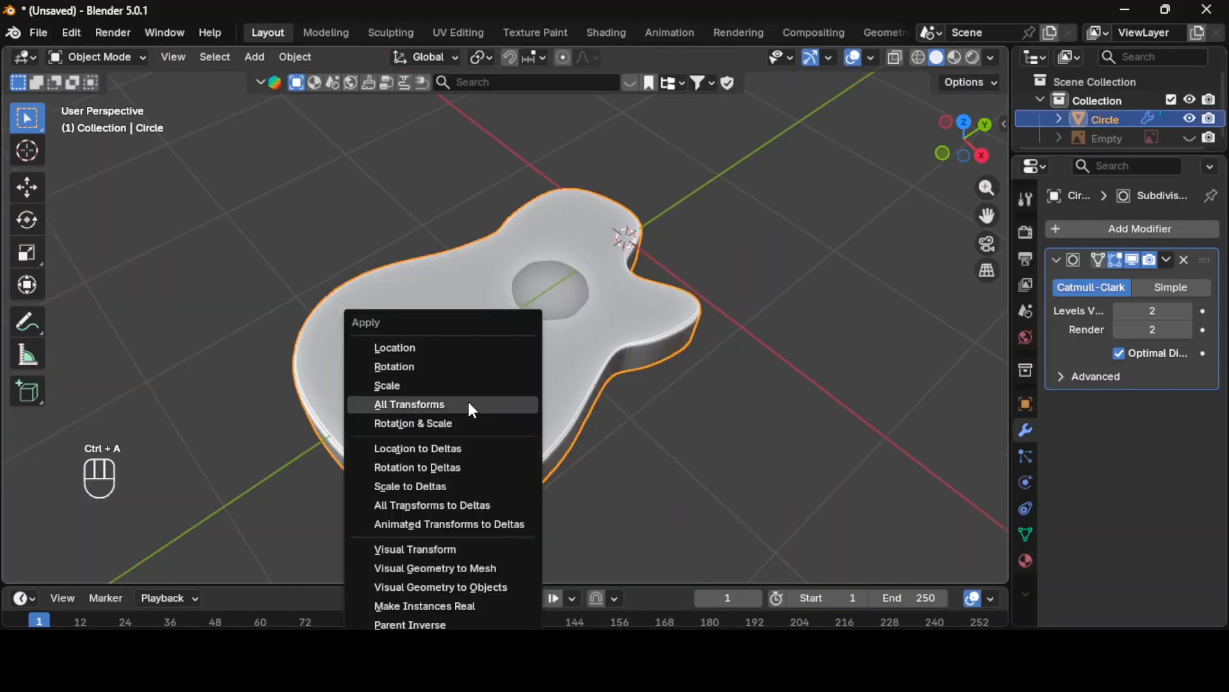
{"action": "left_click", "coordinate": [469, 402]}
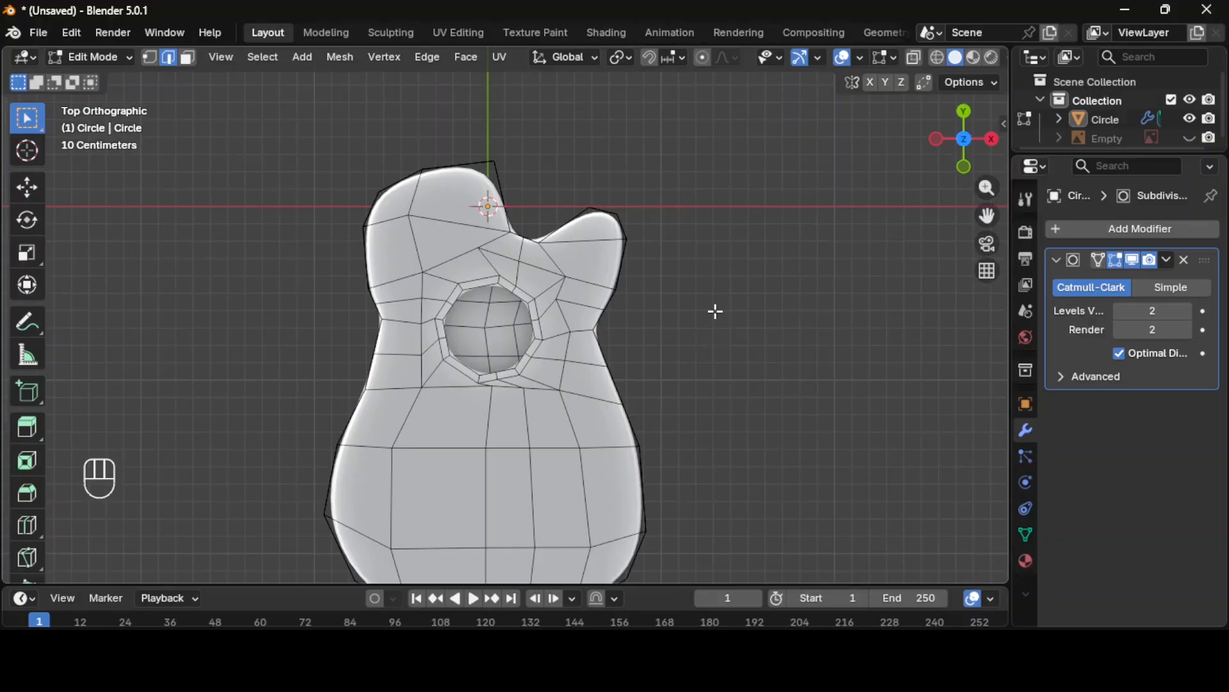
Step: Select the edge loop around the sound hole in the guitar body mesh
{"action": "key", "text": "Tab"}
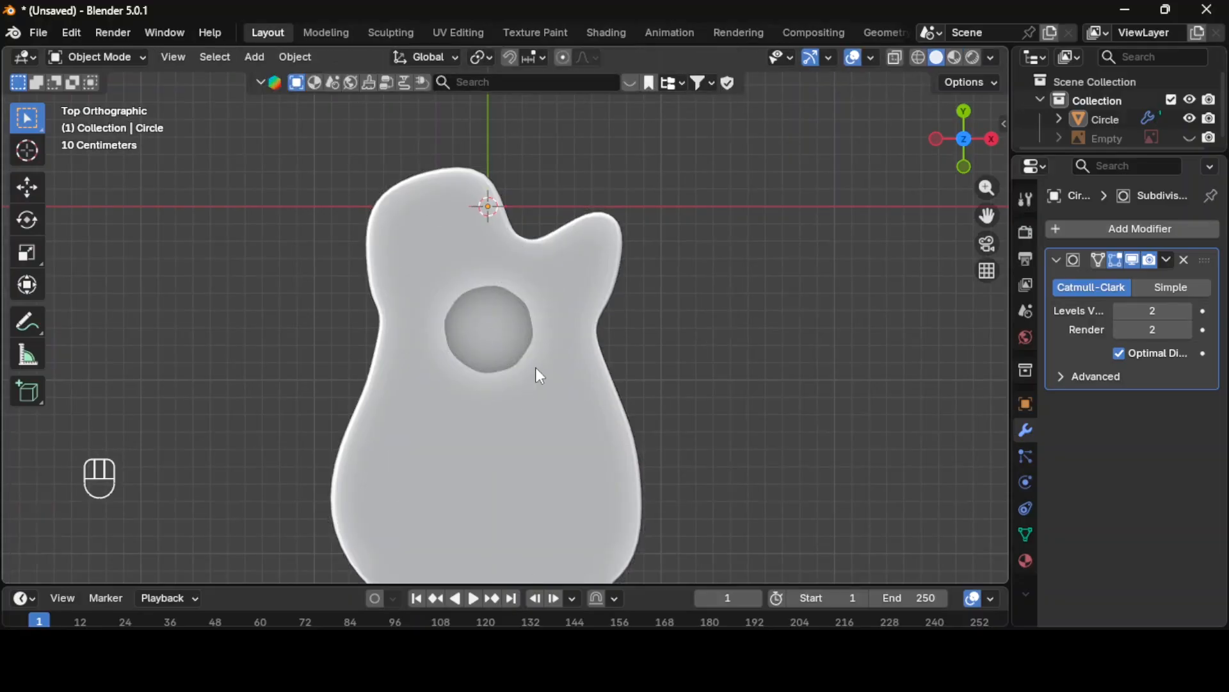
{"action": "key", "text": "Tab"}
{"action": "left_click", "coordinate": [477, 287], "text": "alt"}
{"action": "right_click", "coordinate": [477, 287]}
{"action": "mouse_move", "coordinate": [450, 42]}
{"action": "left_click", "coordinate": [554, 62]}
{"action": "key", "text": "Tab"}
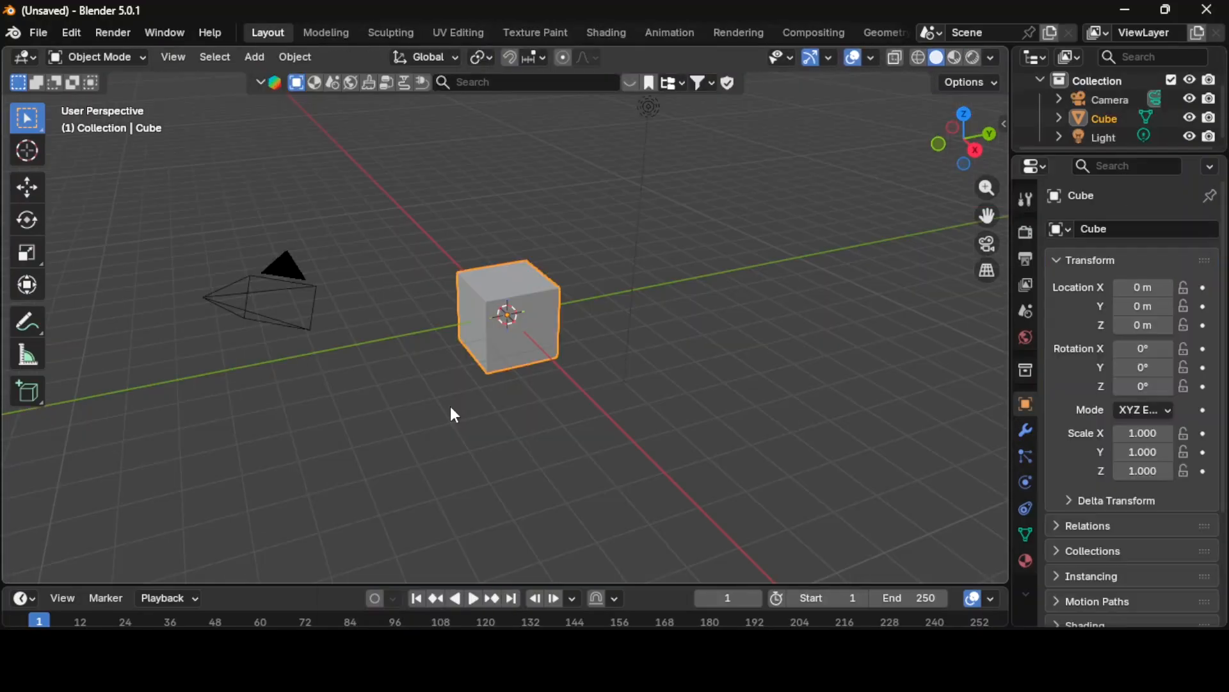
Step: Delete the default cube, camera and light from the new scene
{"action": "middle_click_drag", "start_coordinate": [405, 442], "coordinate": [470, 444]}
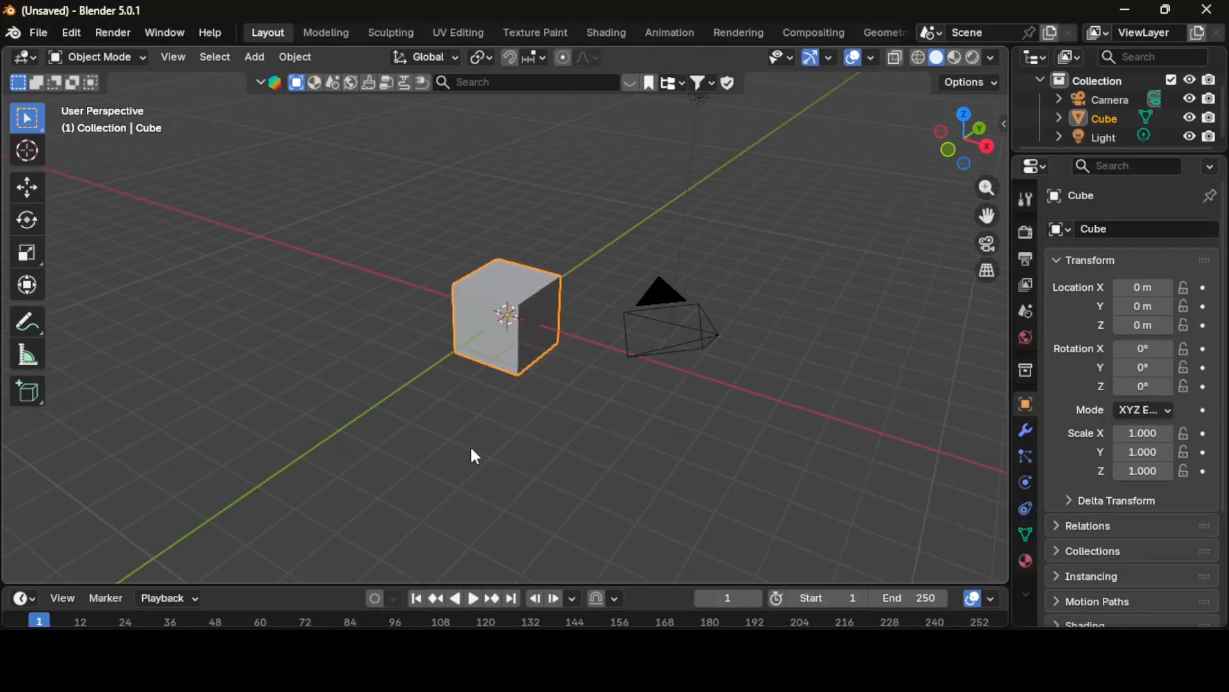
{"action": "key", "text": "a"}
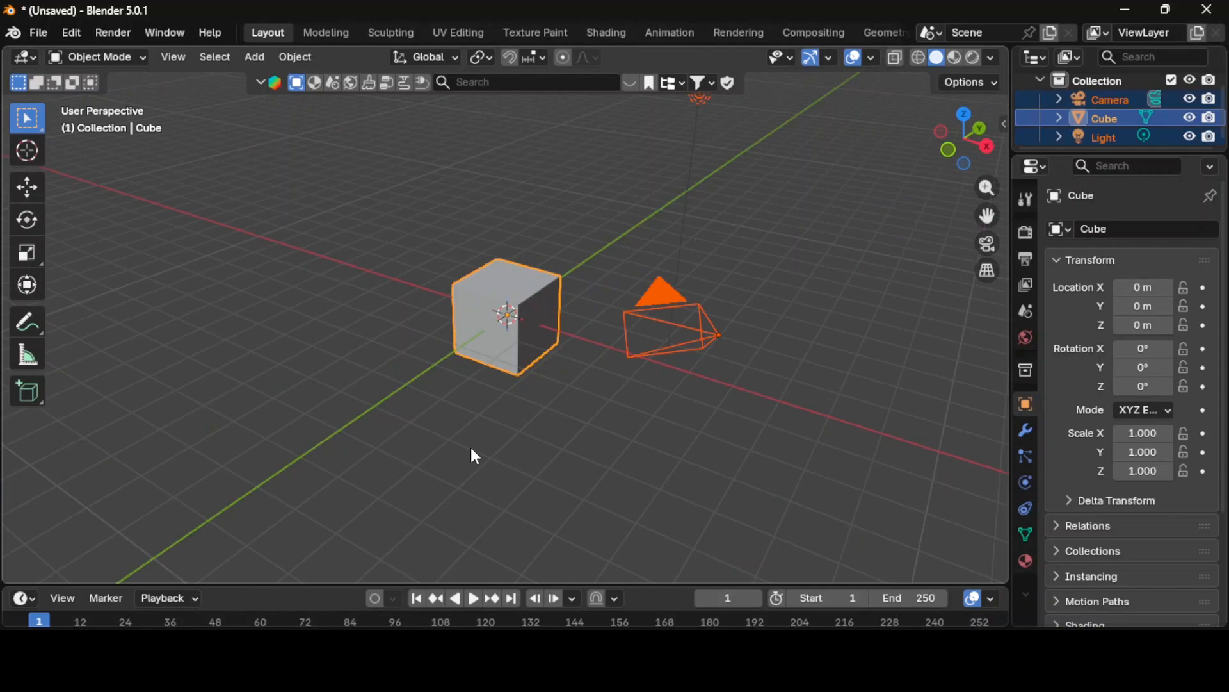
{"action": "key", "text": "x"}
{"action": "left_click", "coordinate": [470, 446]}
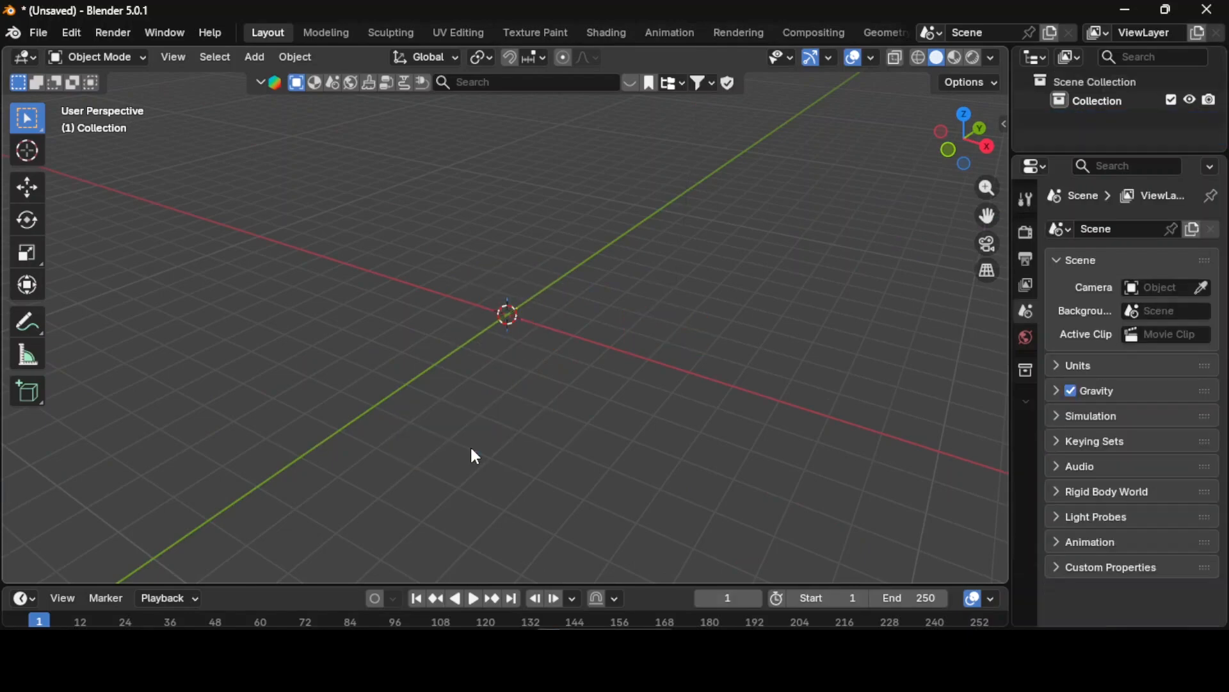
Step: Add the guitar picture from the Downloads folder as a reference image aligned to the top view
{"action": "key", "text": "KP_7"}
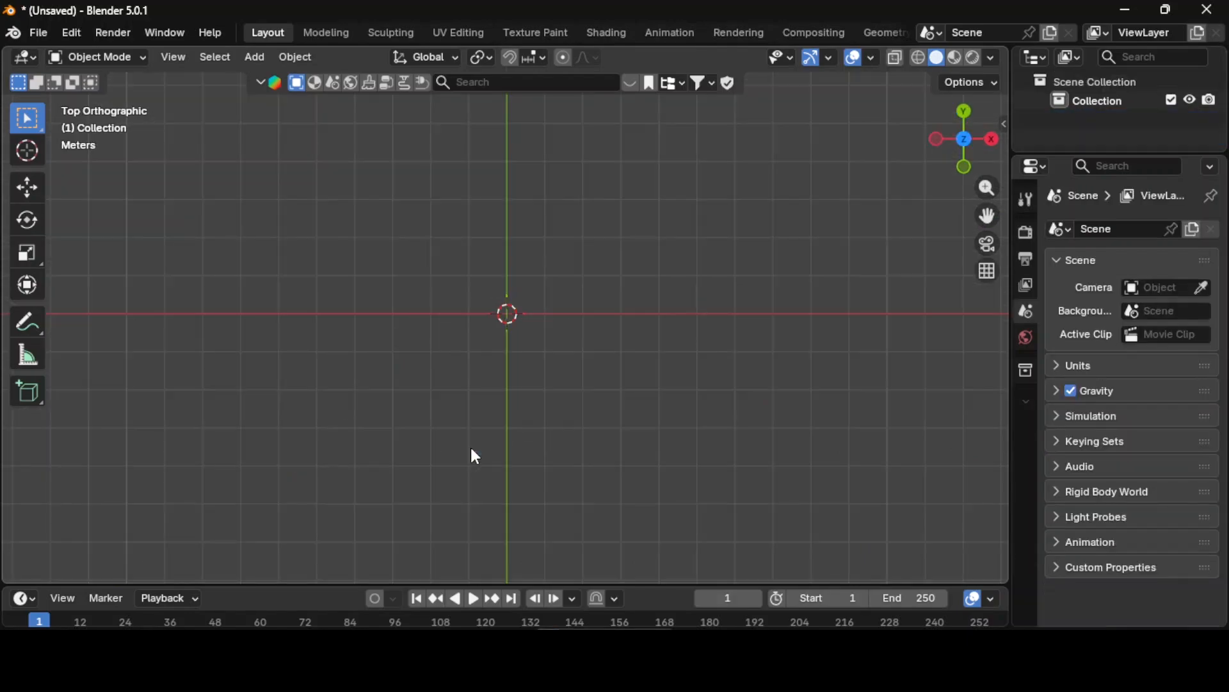
{"action": "key", "text": "shift+a"}
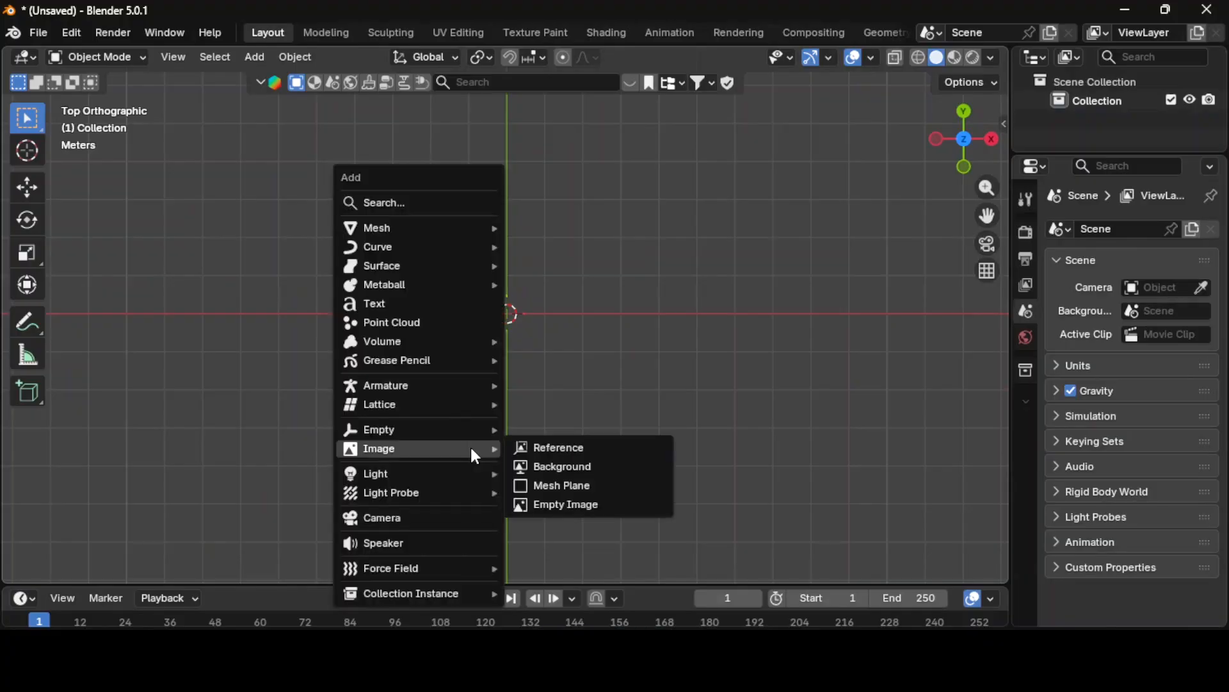
{"action": "mouse_move", "coordinate": [432, 242]}
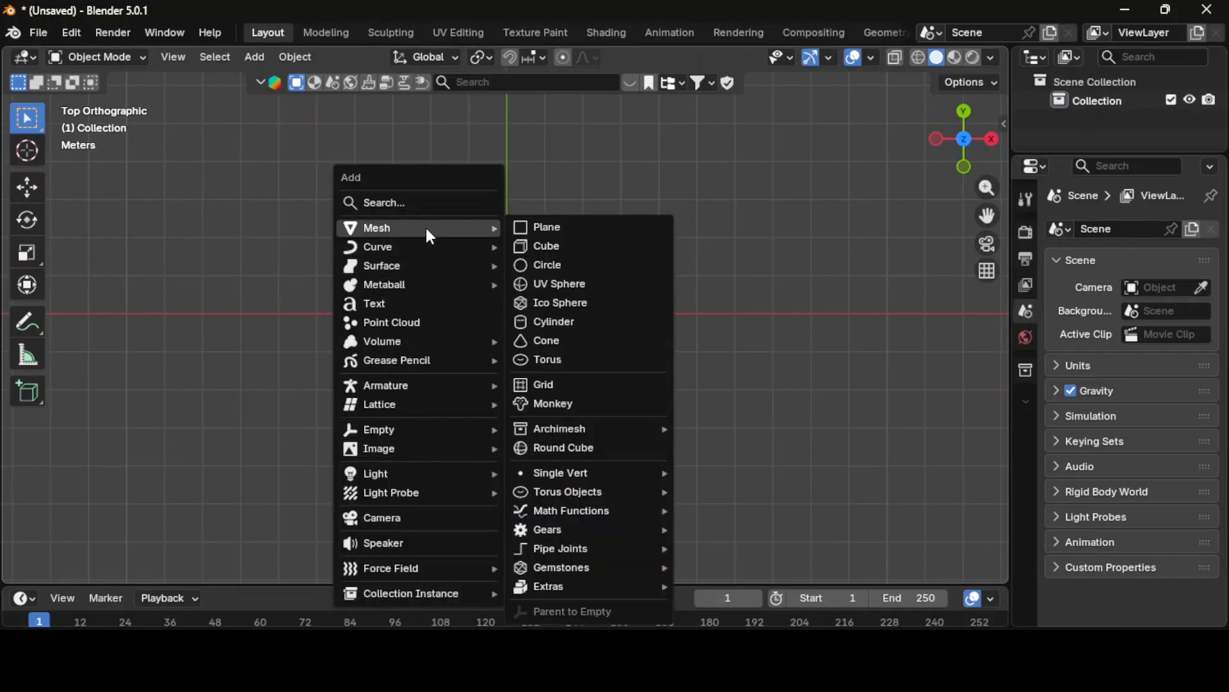
{"action": "mouse_move", "coordinate": [415, 448]}
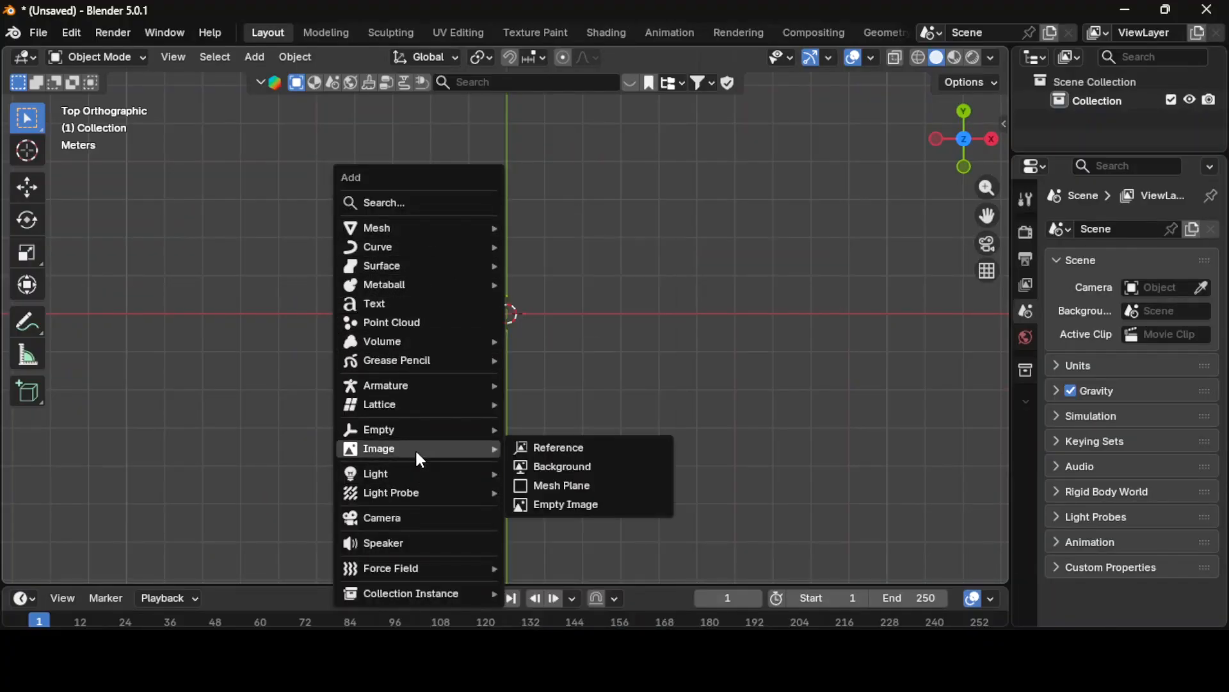
{"action": "left_click", "coordinate": [541, 443]}
{"action": "left_click", "coordinate": [171, 282]}
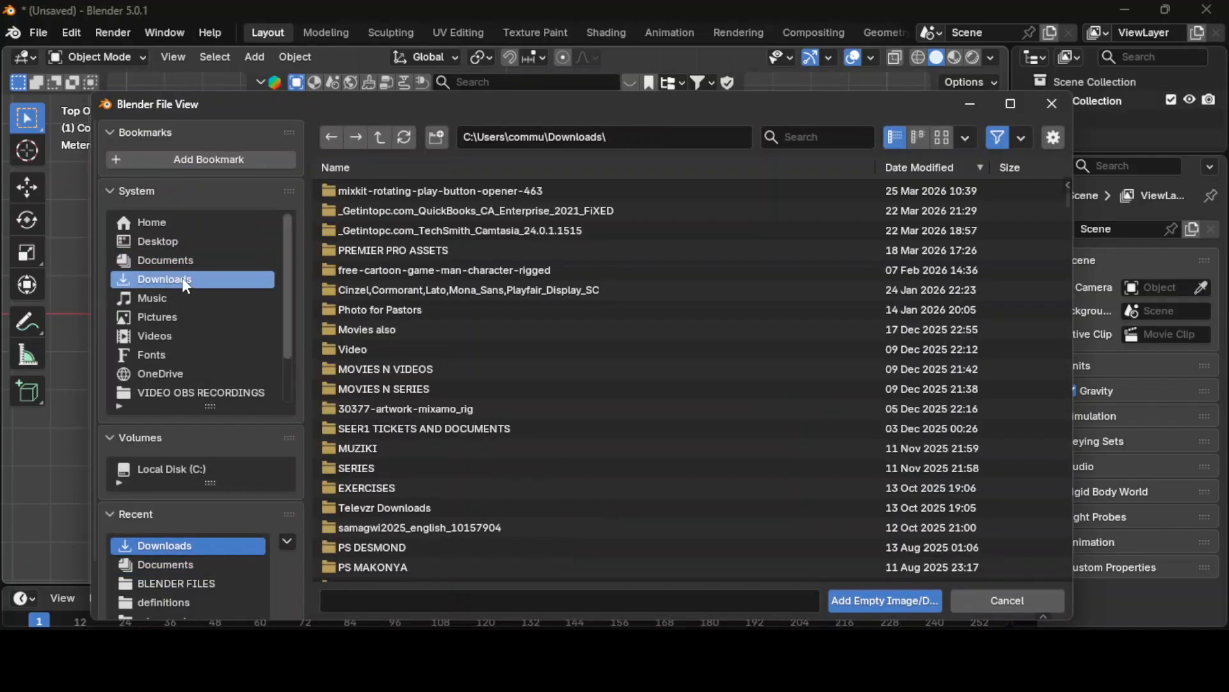
{"action": "double_click", "coordinate": [397, 190]}
{"action": "scroll", "coordinate": [630, 406], "scroll_direction": "up", "scroll_amount": 1}
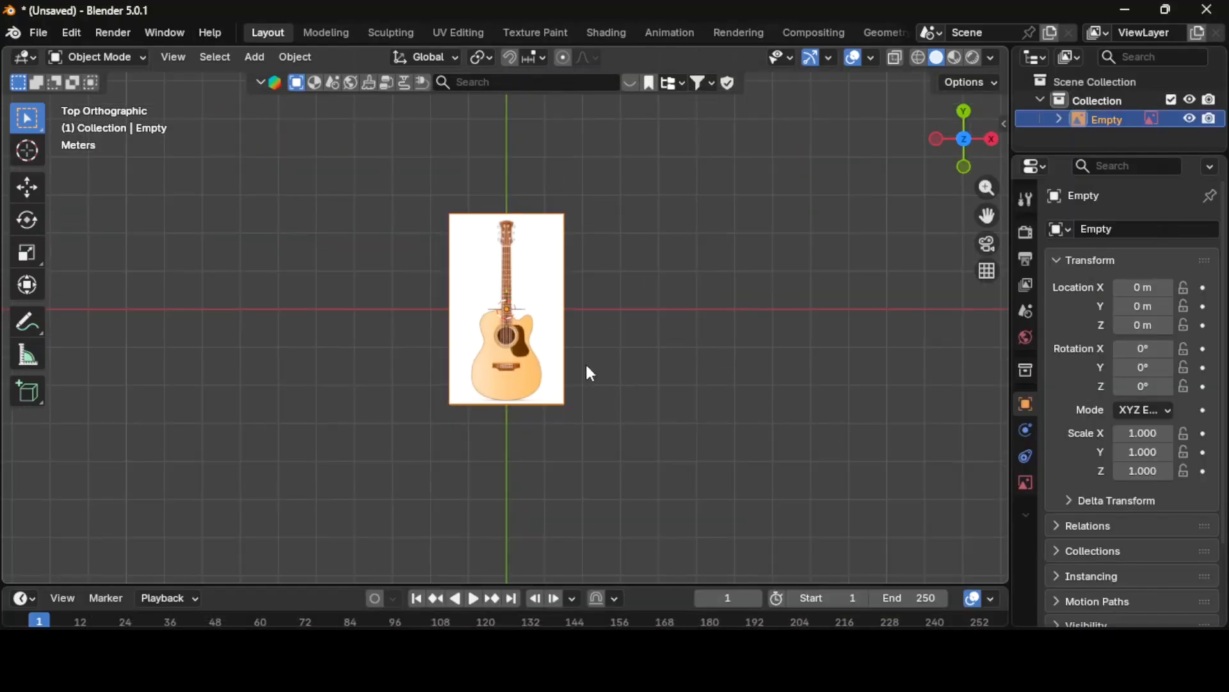
Step: Enable opacity on the guitar reference image and lower it to about 0.377
{"action": "left_click", "coordinate": [1026, 483]}
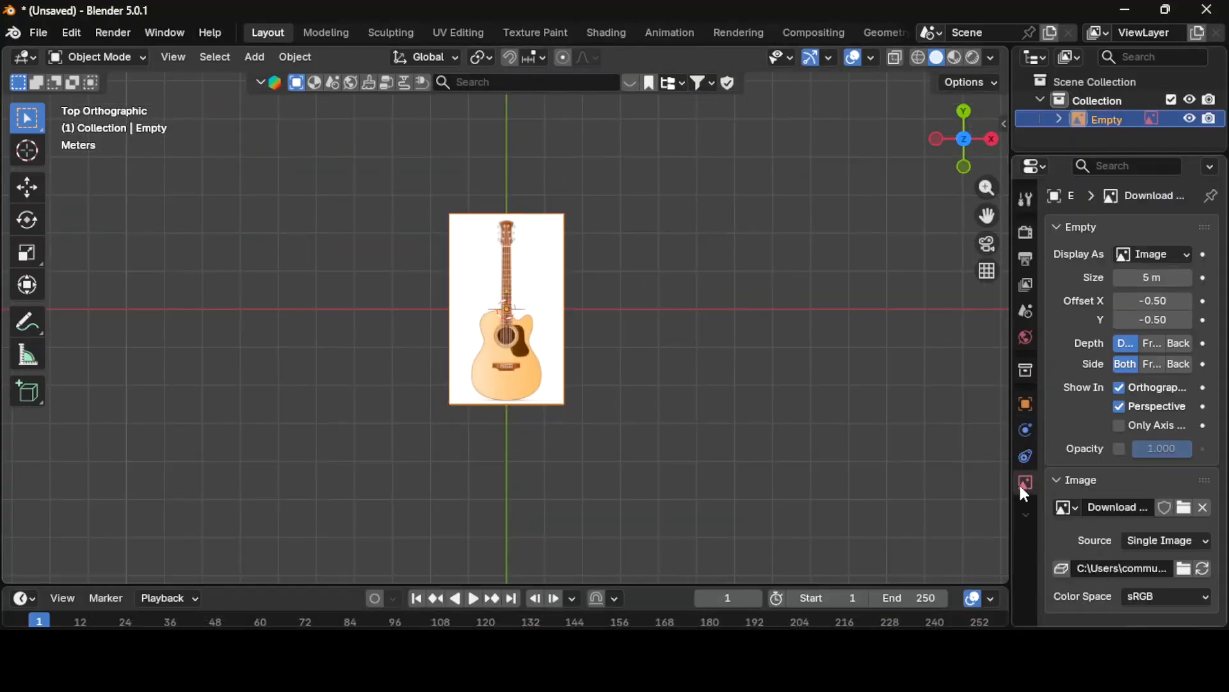
{"action": "left_click", "coordinate": [1172, 455]}
{"action": "scroll", "coordinate": [422, 392], "scroll_direction": "up", "scroll_amount": 2}
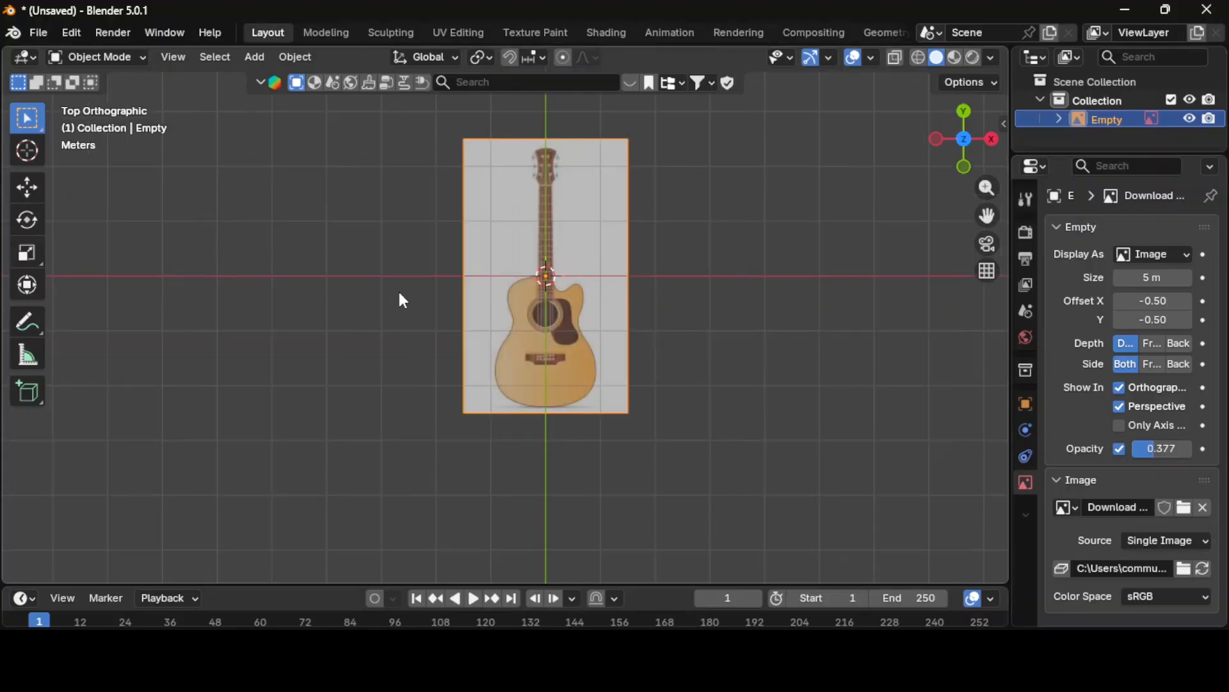
Step: Add a mesh circle with 16 vertices and a 1 m radius at the scene origin
{"action": "middle_click_drag", "start_coordinate": [371, 286], "coordinate": [433, 324], "text": "shift"}
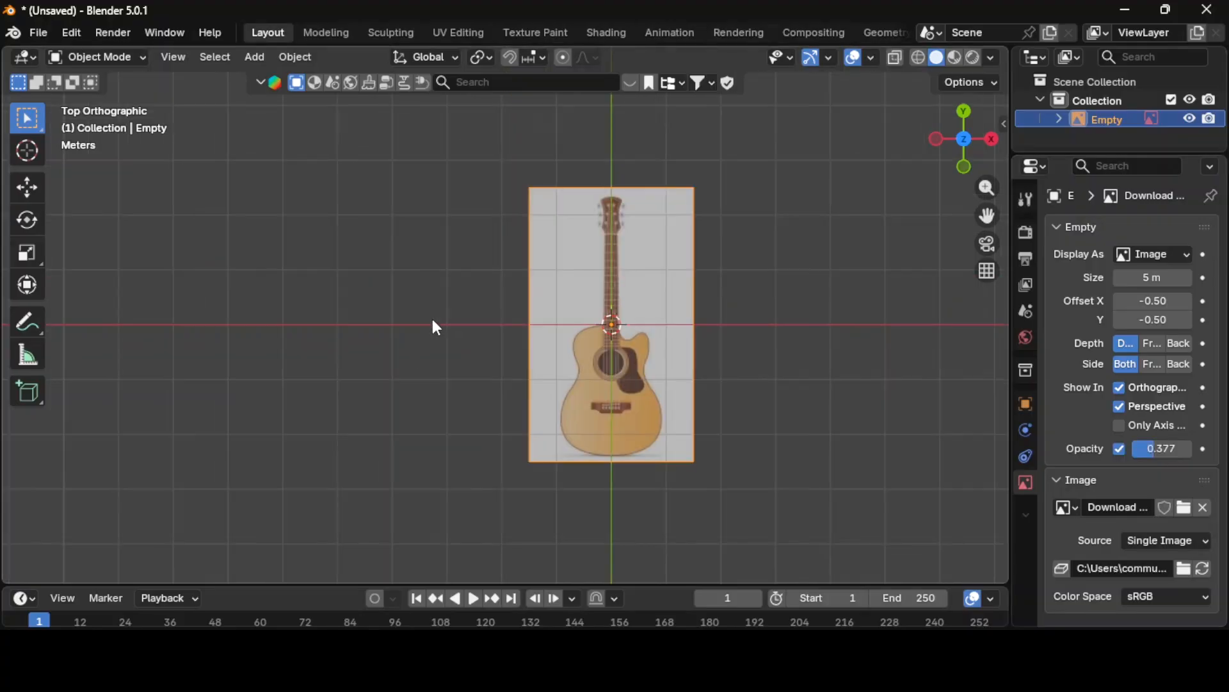
{"action": "scroll", "coordinate": [698, 408], "scroll_direction": "up", "scroll_amount": 2}
{"action": "key", "text": "shift+a"}
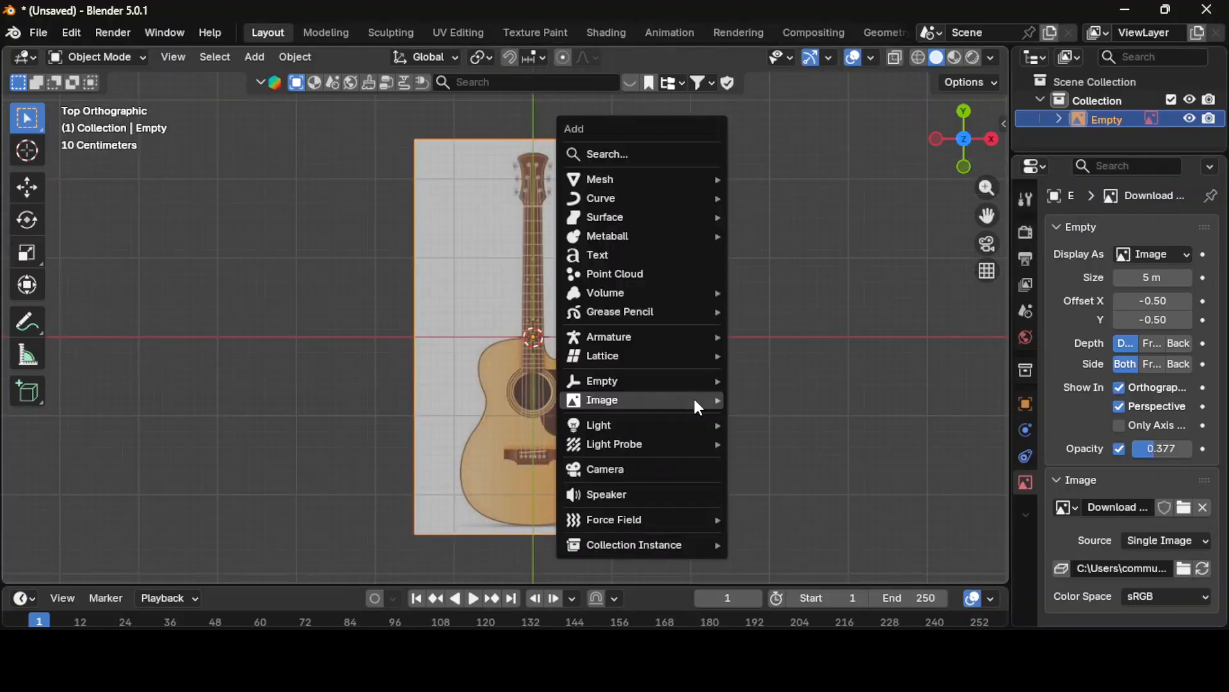
{"action": "mouse_move", "coordinate": [718, 179]}
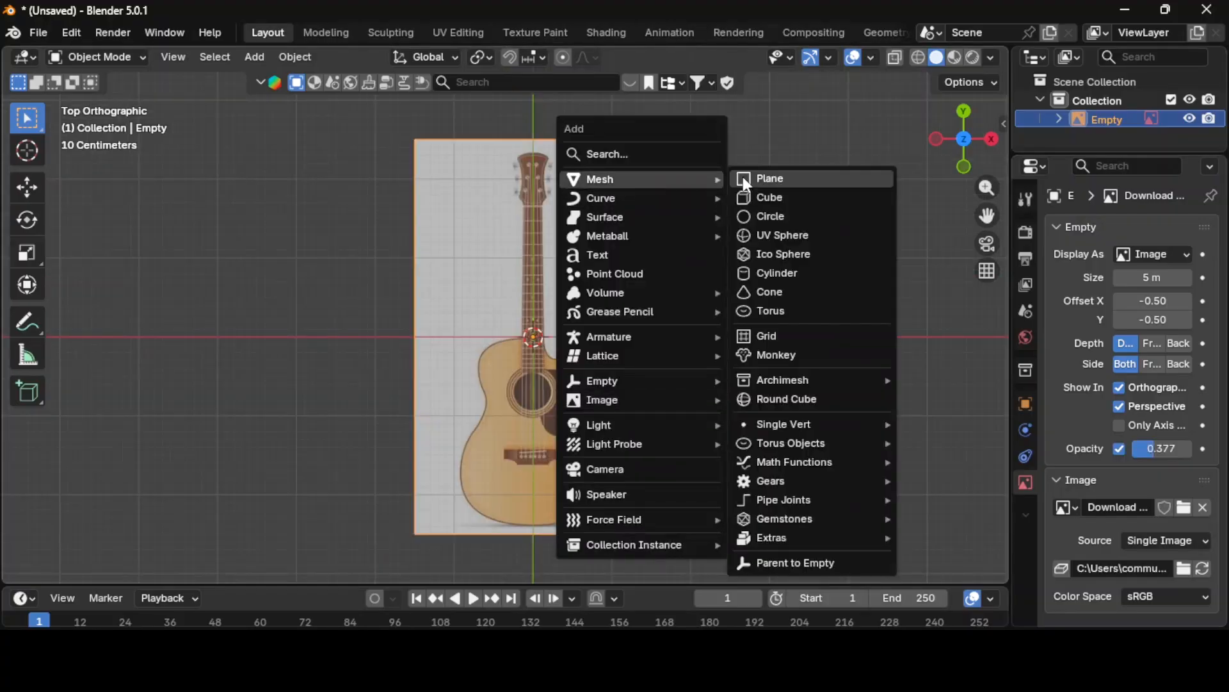
{"action": "left_click", "coordinate": [762, 219]}
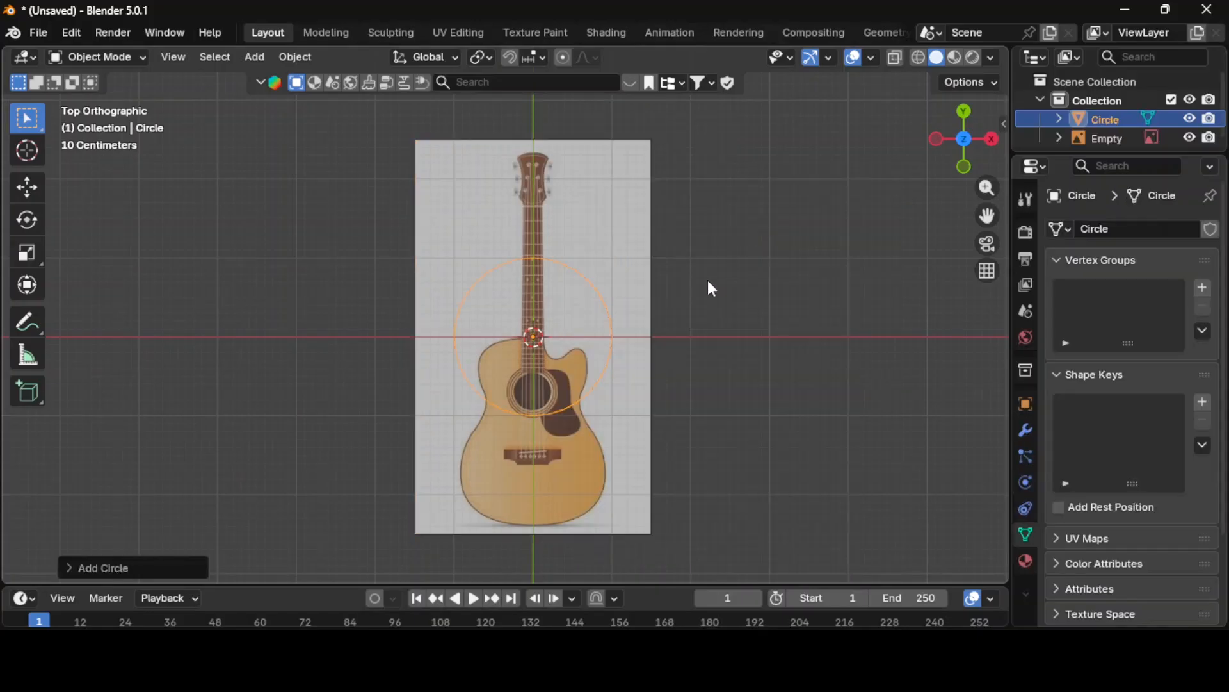
{"action": "left_click", "coordinate": [102, 567]}
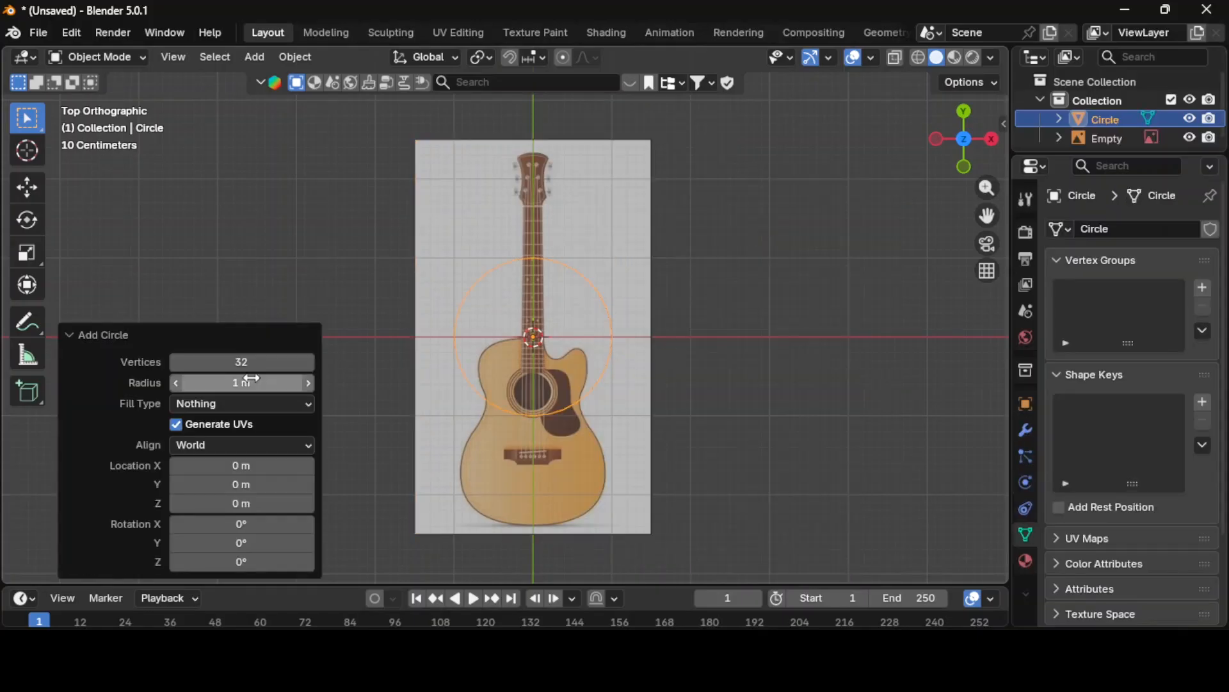
{"action": "left_click", "coordinate": [177, 363]}
{"action": "left_click", "coordinate": [176, 363]}
{"action": "left_click", "coordinate": [177, 363]}
{"action": "left_click", "coordinate": [177, 363]}
{"action": "left_click", "coordinate": [177, 363]}
{"action": "left_click", "coordinate": [177, 363]}
{"action": "left_click", "coordinate": [177, 363]}
{"action": "left_click", "coordinate": [176, 363]}
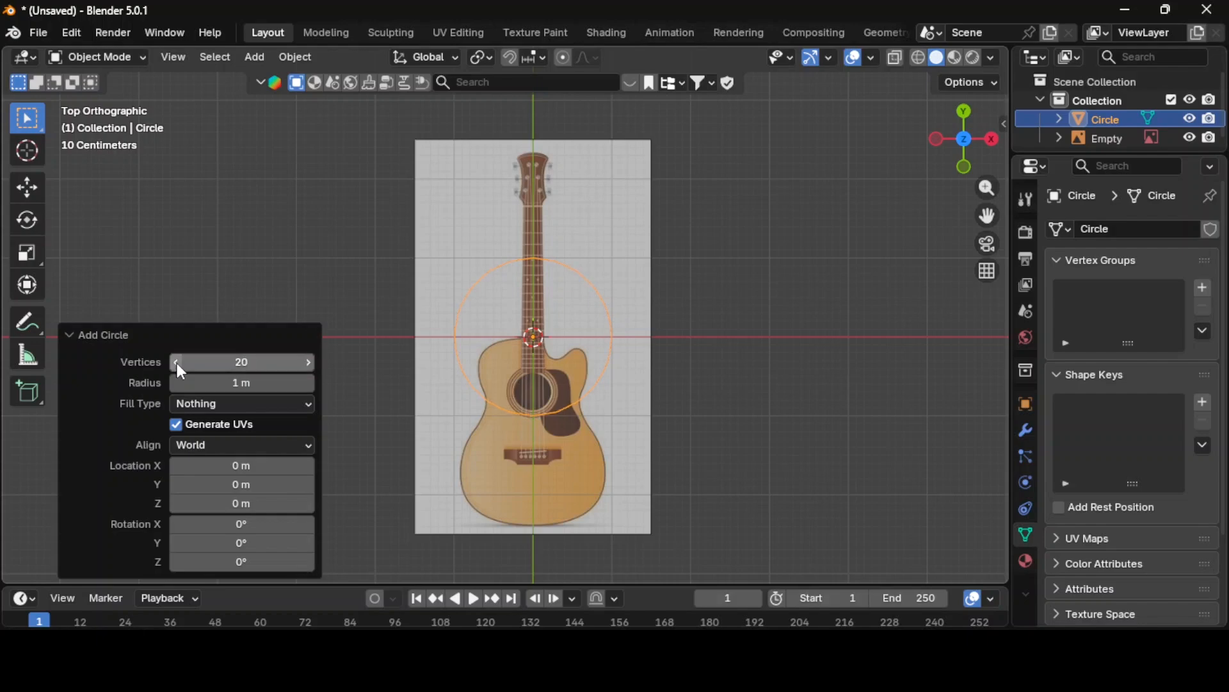
{"action": "left_click", "coordinate": [177, 364]}
{"action": "left_click", "coordinate": [176, 363]}
{"action": "left_click", "coordinate": [463, 262]}
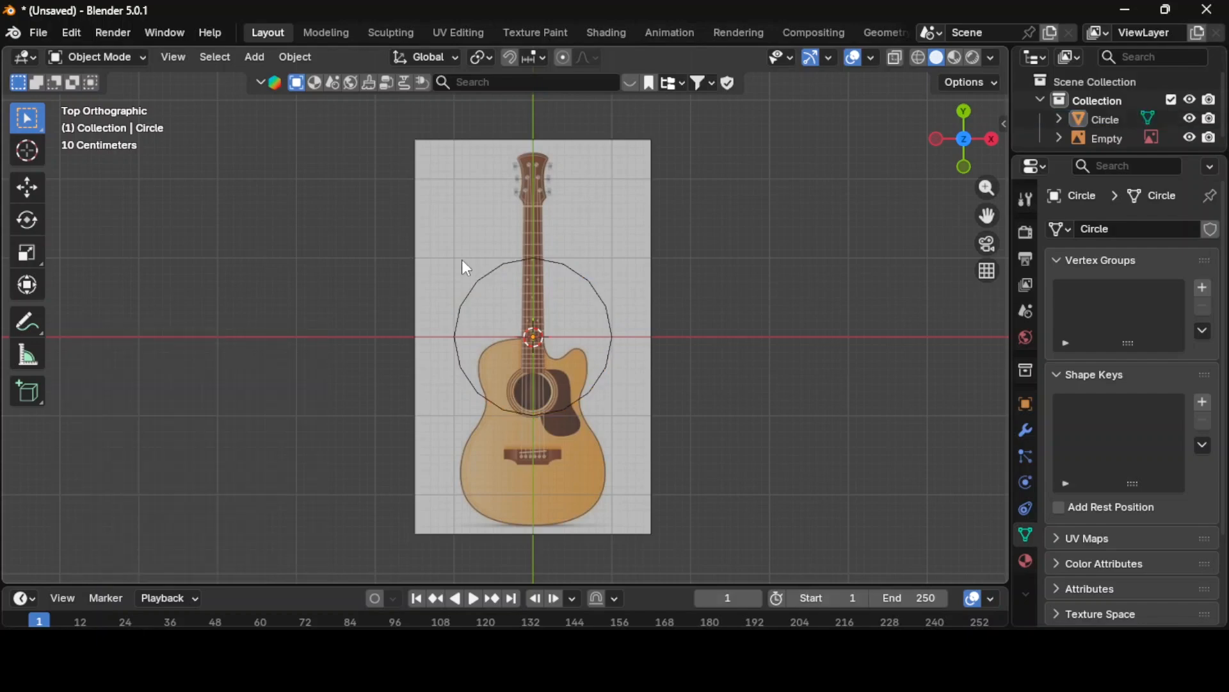
Step: Move the circle about -1.39 m in Y so it sits over the guitar's lower body in the reference image
{"action": "left_click", "coordinate": [625, 469]}
{"action": "left_click", "coordinate": [634, 474]}
{"action": "key", "text": "g"}
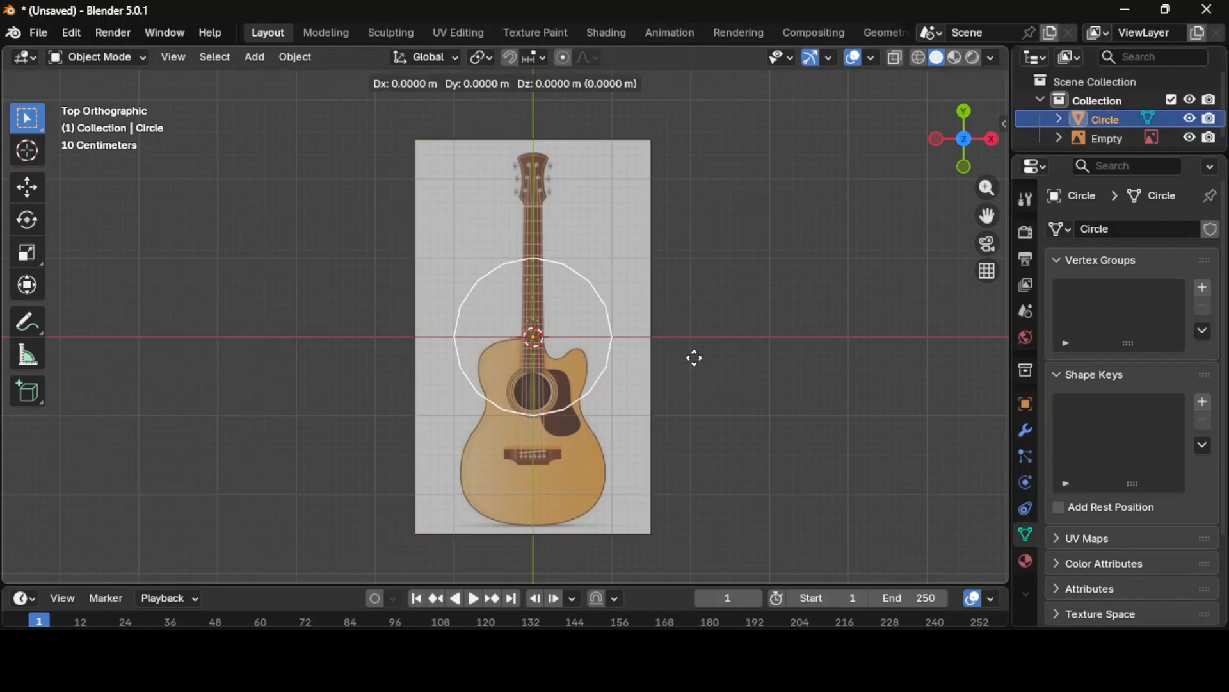
{"action": "left_click", "coordinate": [697, 472]}
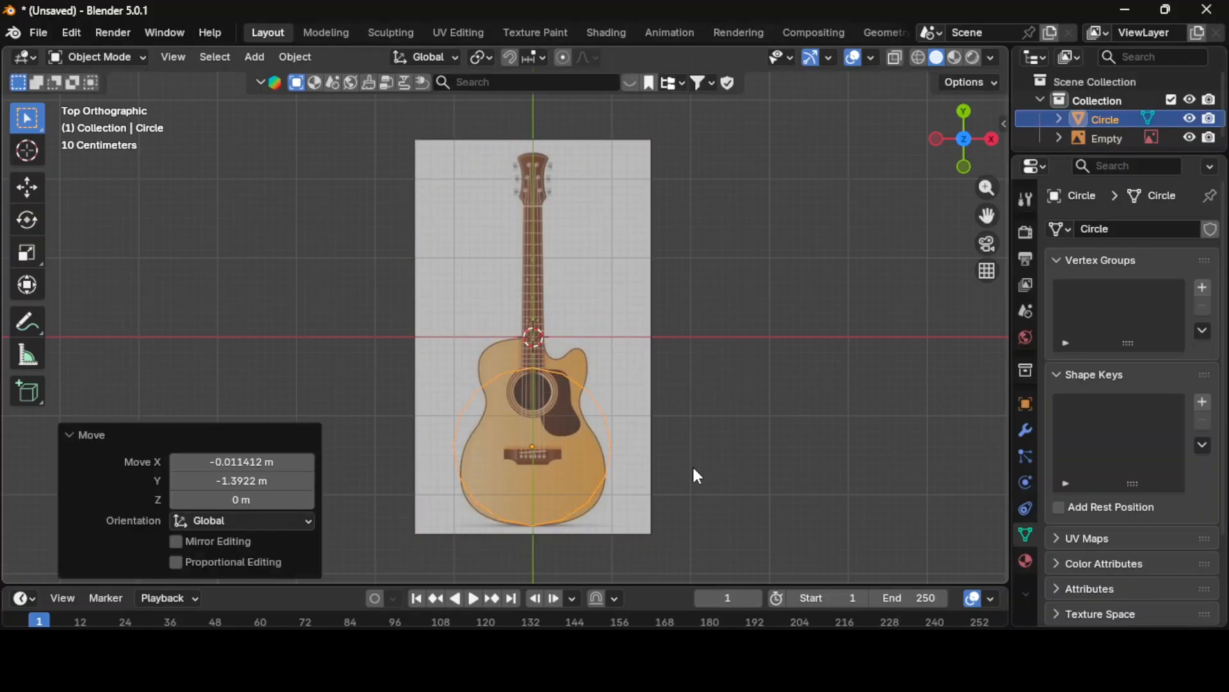
Step: Turn on the Screencast Keys display for the viewport
{"action": "key", "text": "n"}
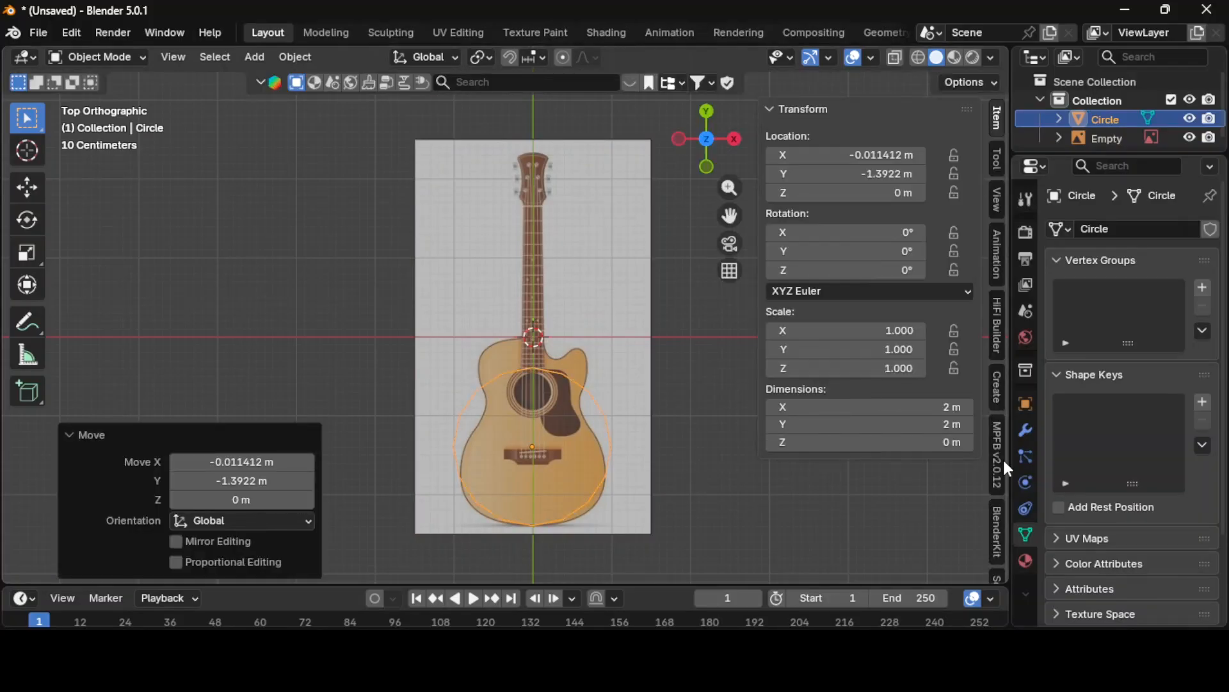
{"action": "scroll", "coordinate": [998, 468], "scroll_direction": "down", "scroll_amount": 3}
{"action": "left_click", "coordinate": [996, 528]}
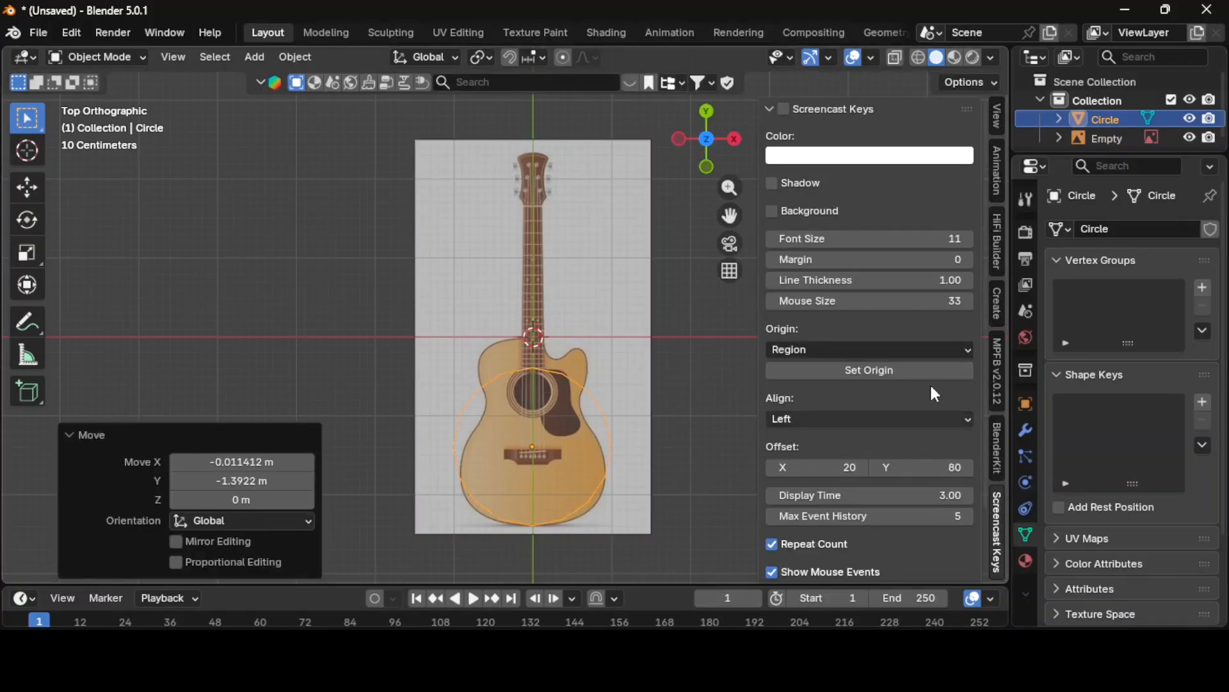
{"action": "left_click", "coordinate": [783, 109]}
{"action": "left_click", "coordinate": [701, 365]}
{"action": "key", "text": "n"}
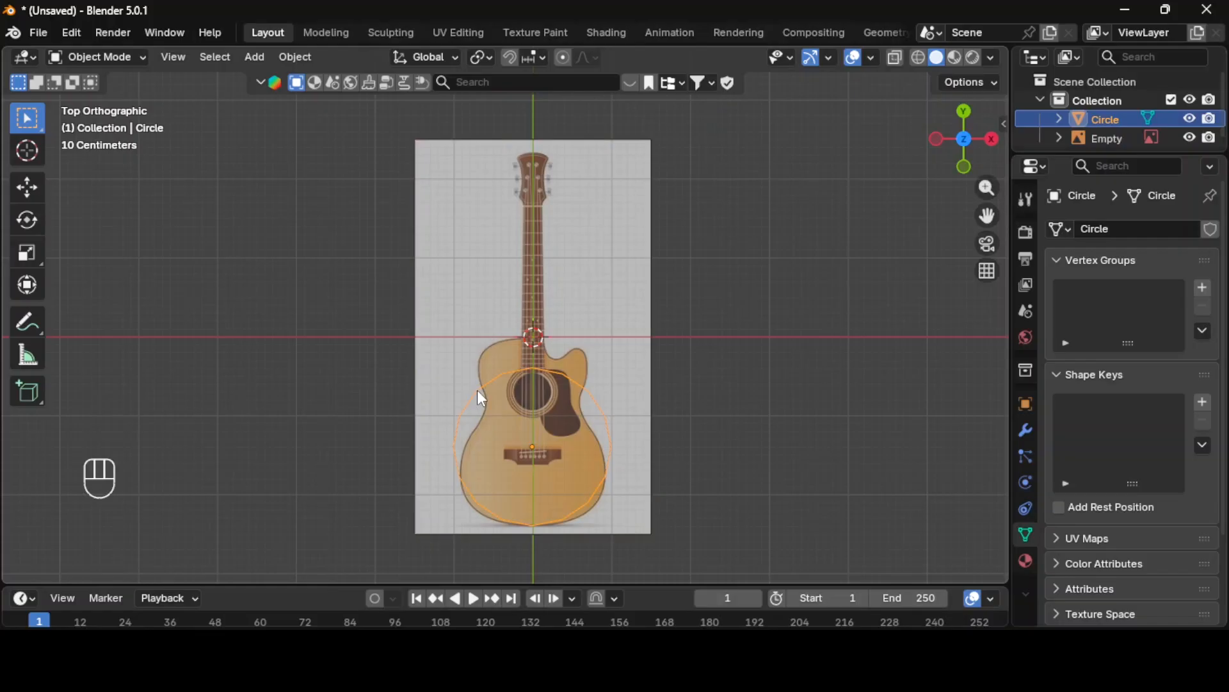
Step: Fill the circle with faces in Edit Mode using Grid Fill with a span of 4
{"action": "left_click", "coordinate": [478, 393]}
{"action": "scroll", "coordinate": [479, 393], "scroll_direction": "up", "scroll_amount": 1}
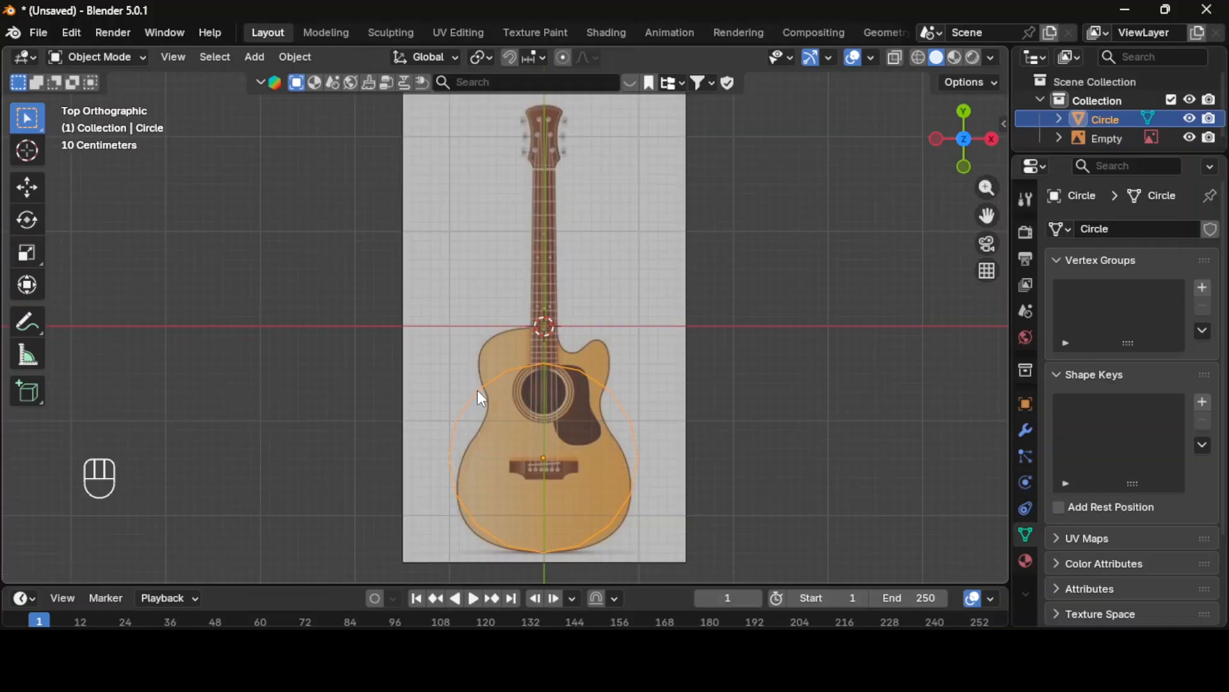
{"action": "key", "text": "Tab"}
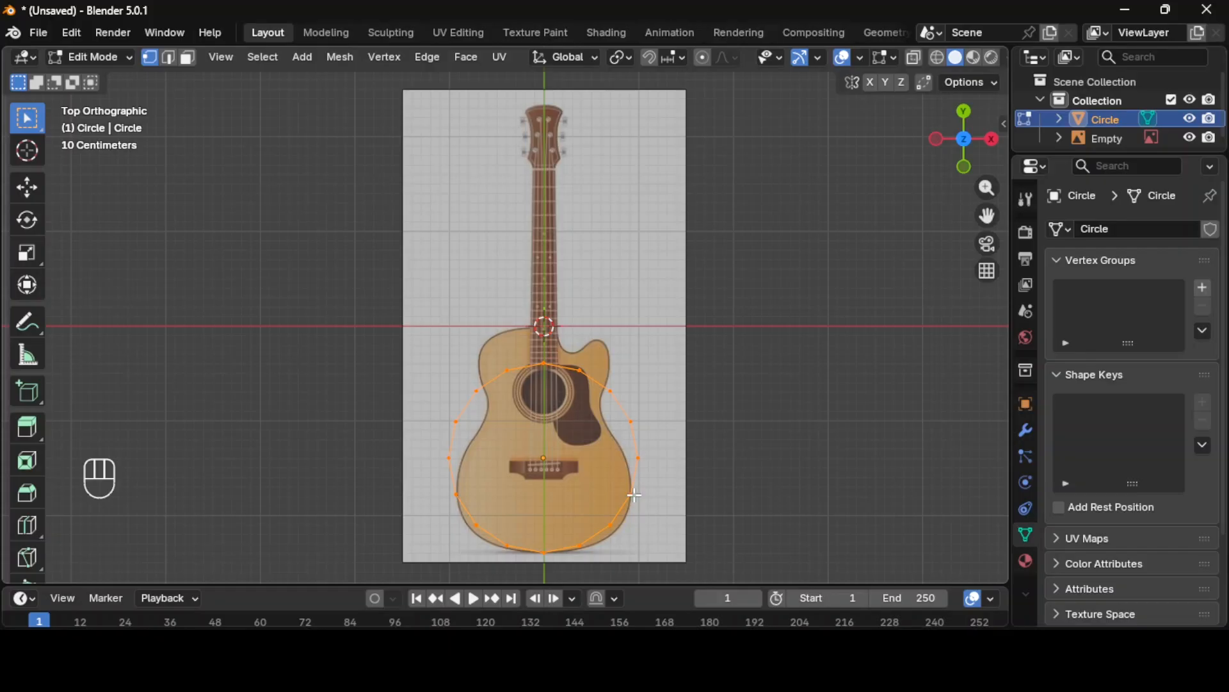
{"action": "key", "text": "ctrl+f"}
{"action": "left_click", "coordinate": [618, 467]}
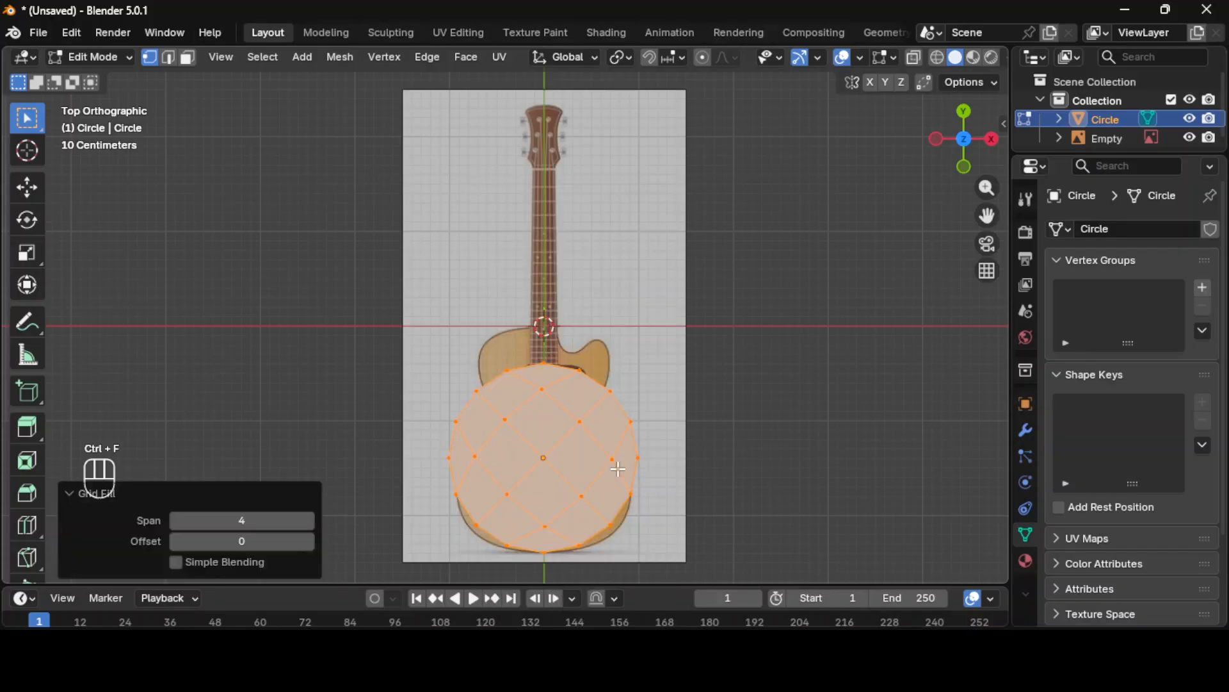
Step: Set the Grid Fill offset to -2 so the grid aligns with the axes, and deselect the mesh
{"action": "left_click", "coordinate": [178, 545]}
{"action": "left_click", "coordinate": [175, 544]}
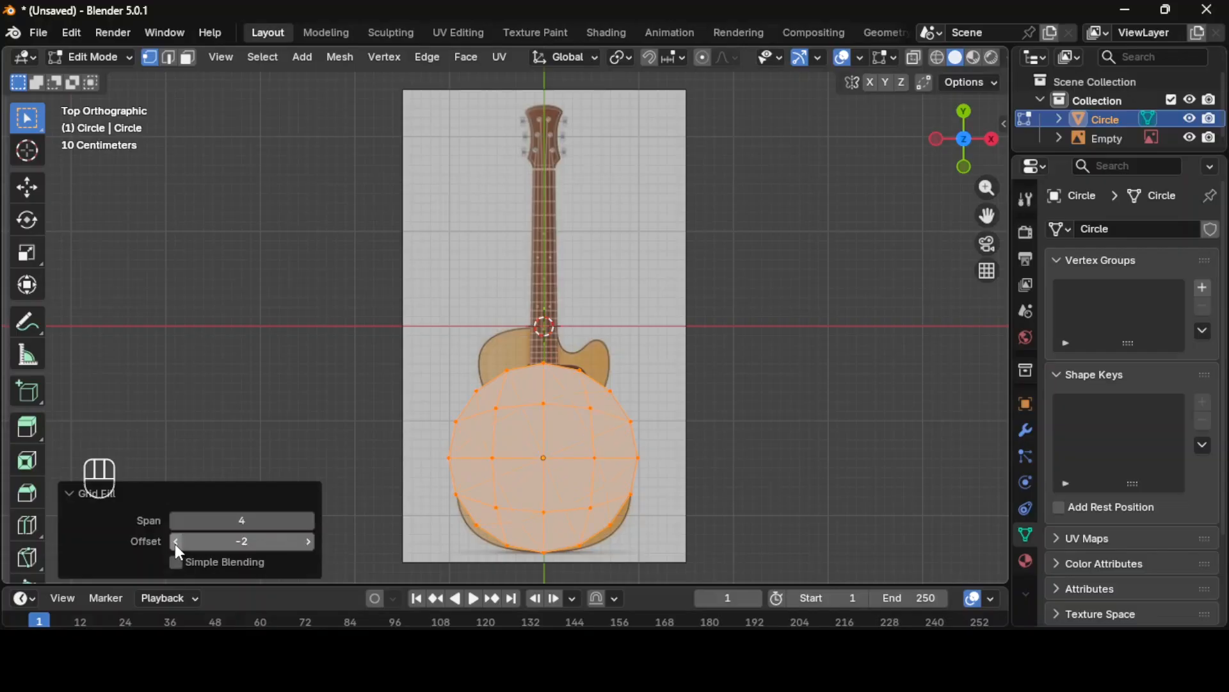
{"action": "left_click", "coordinate": [828, 372]}
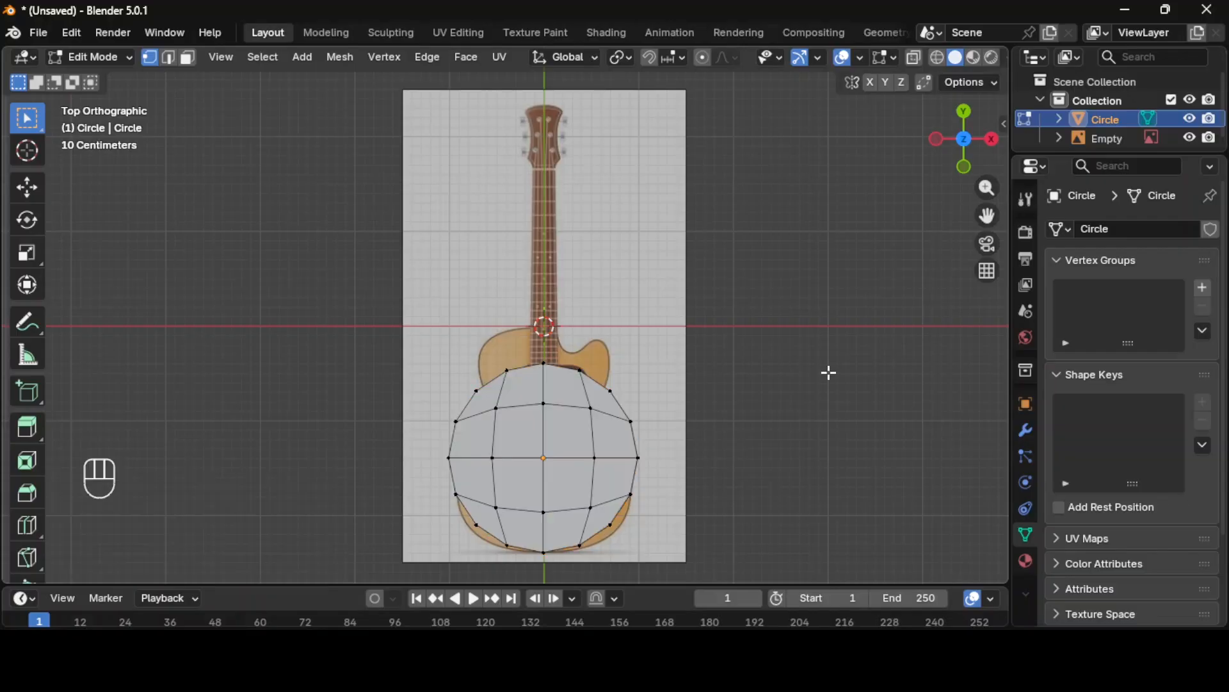
Step: Move the circle's lower-left and lower-right outline vertices outward to match the bottom curve of the guitar body
{"action": "left_click_drag", "start_coordinate": [454, 498], "coordinate": [531, 559]}
{"action": "key", "text": "g"}
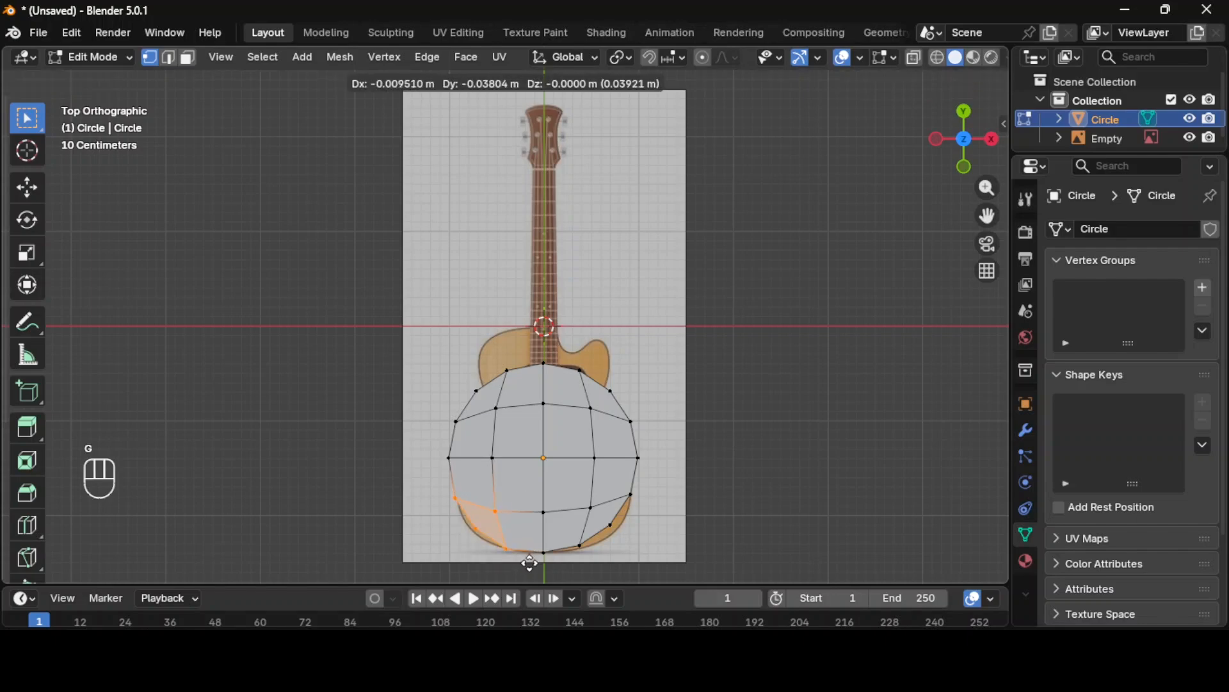
{"action": "left_click", "coordinate": [526, 564]}
{"action": "left_click_drag", "start_coordinate": [652, 488], "coordinate": [551, 536]}
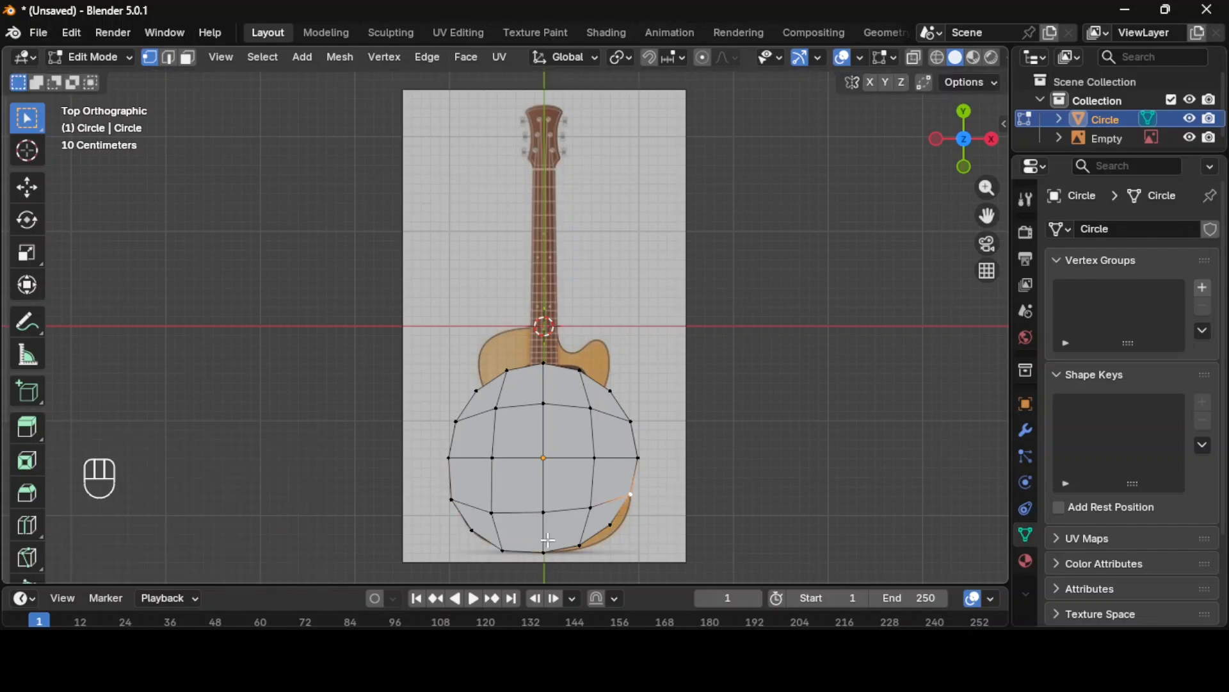
{"action": "left_click", "coordinate": [581, 547]}
{"action": "key", "text": "ctrl+z"}
{"action": "key", "text": "z"}
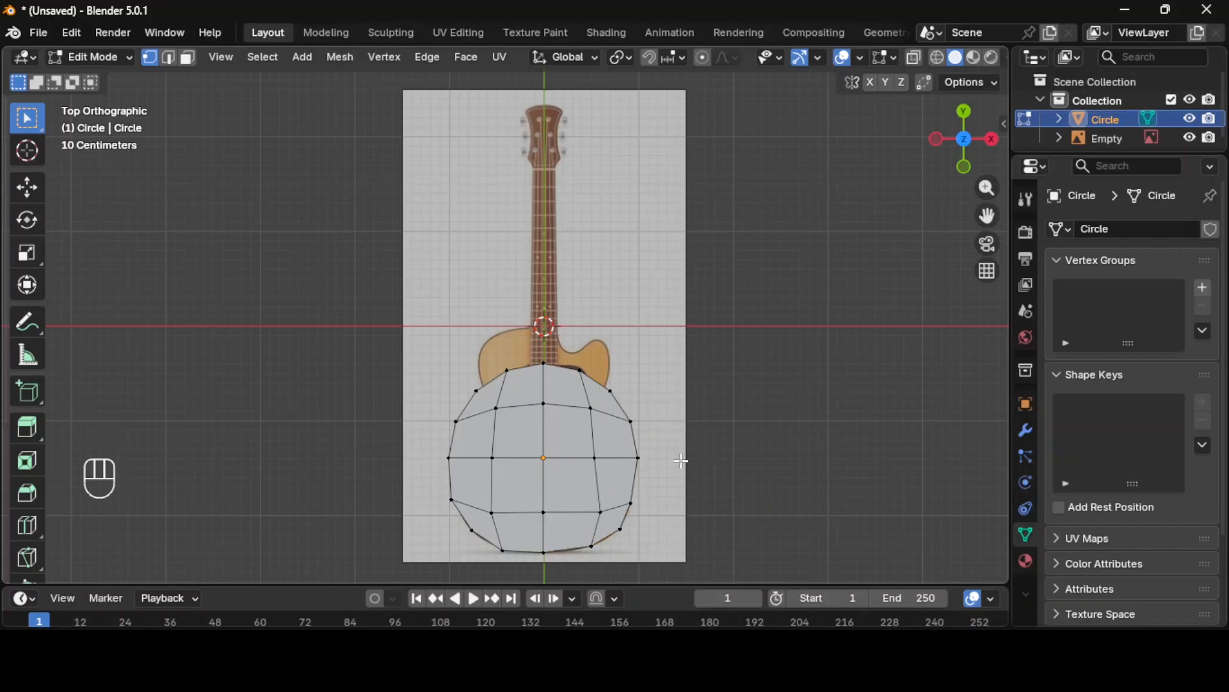
Step: Delete the five outline vertices along the top of the circle to expose the guitar's upper body
{"action": "key", "text": "c"}
{"action": "left_click_drag", "start_coordinate": [613, 393], "coordinate": [502, 373]}
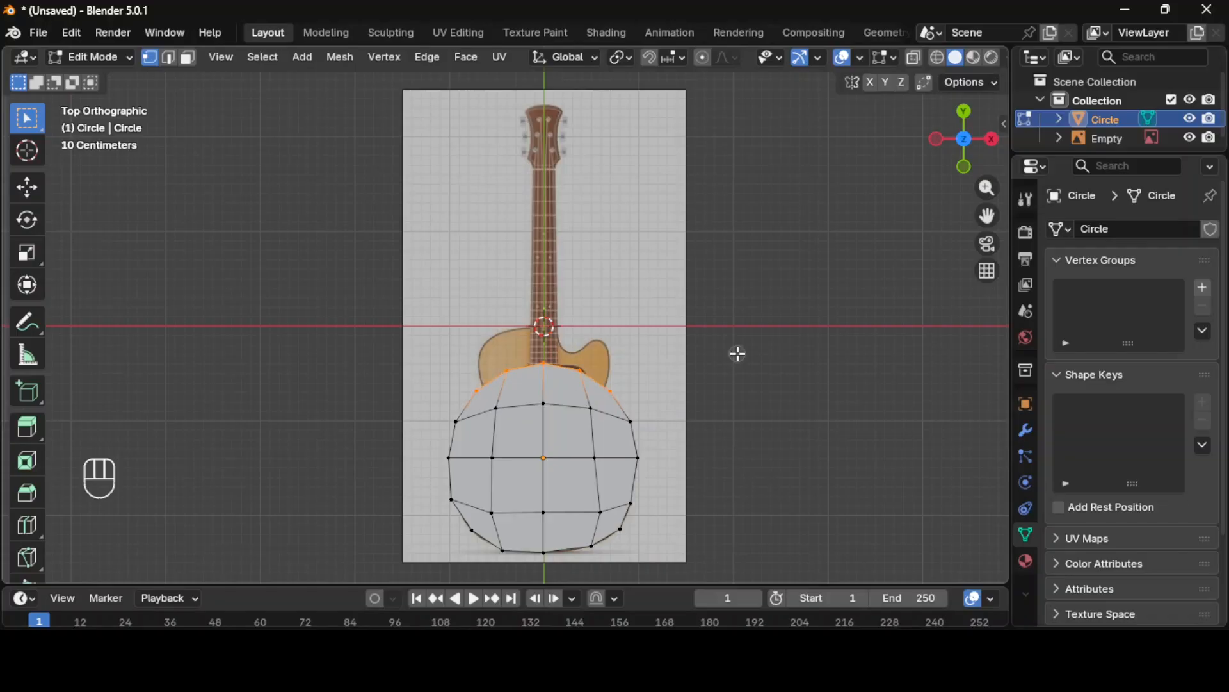
{"action": "key", "text": "Escape"}
{"action": "key", "text": "x"}
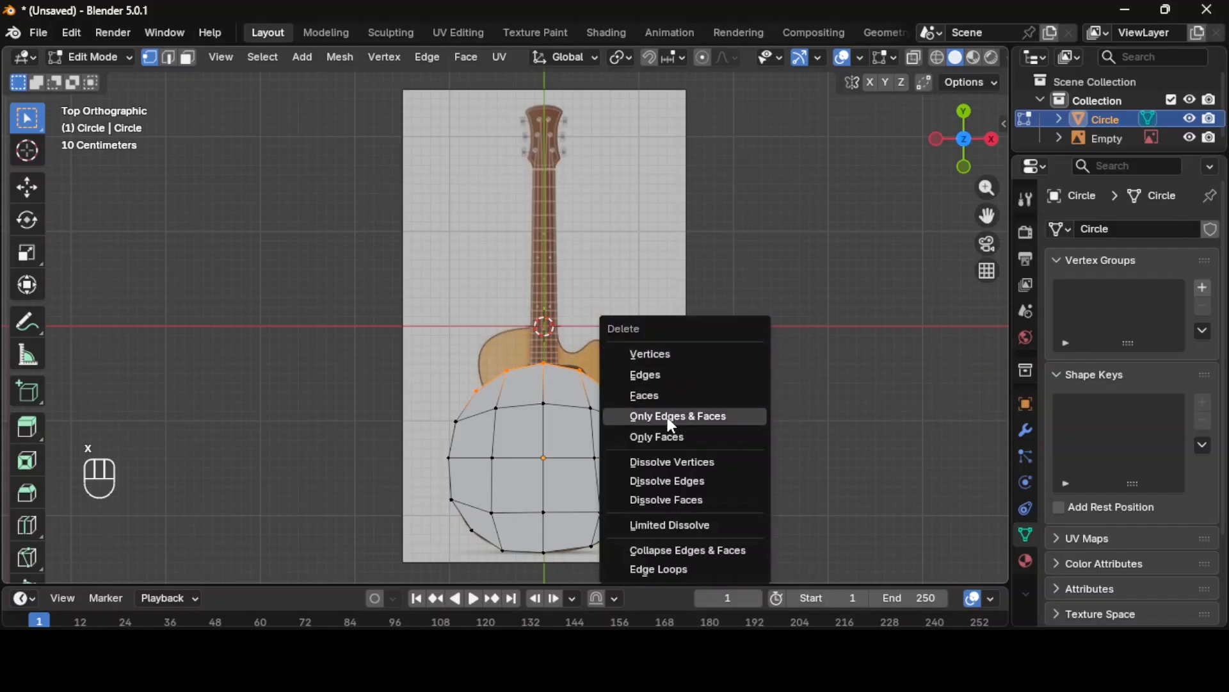
{"action": "left_click", "coordinate": [735, 355]}
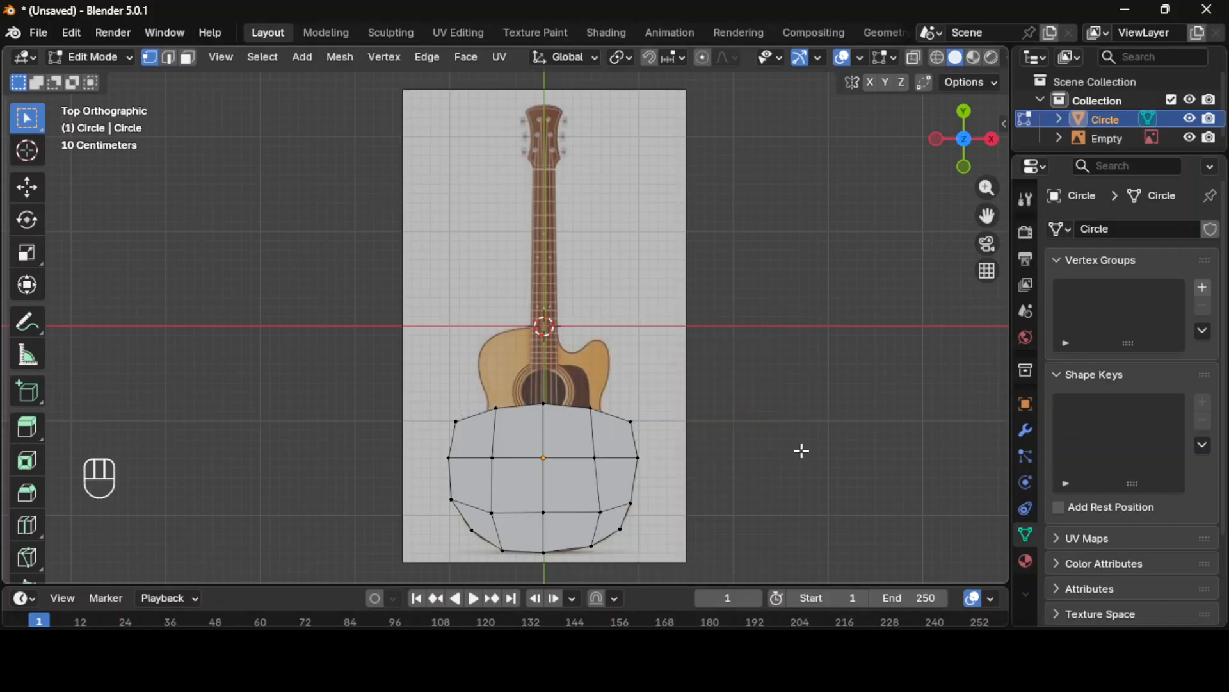
Step: Reposition the vertices along the remaining mesh's sides and top edge to follow the guitar's lower body outline
{"action": "left_click", "coordinate": [495, 406]}
{"action": "key", "text": "g"}
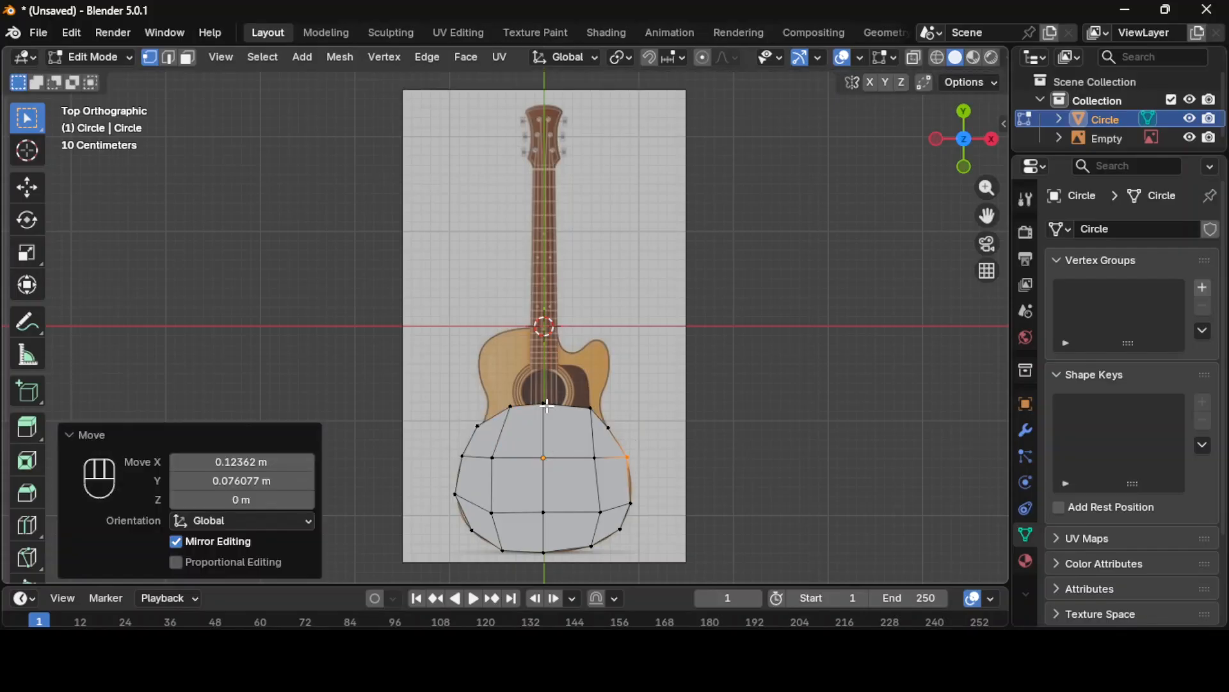
{"action": "left_click_drag", "start_coordinate": [507, 400], "coordinate": [661, 429]}
Step: Duplicate the whole lower body mesh and place the copy about 1.82 m higher in Y
{"action": "scroll", "coordinate": [417, 305], "scroll_direction": "down", "scroll_amount": 2}
{"action": "key", "text": "a"}
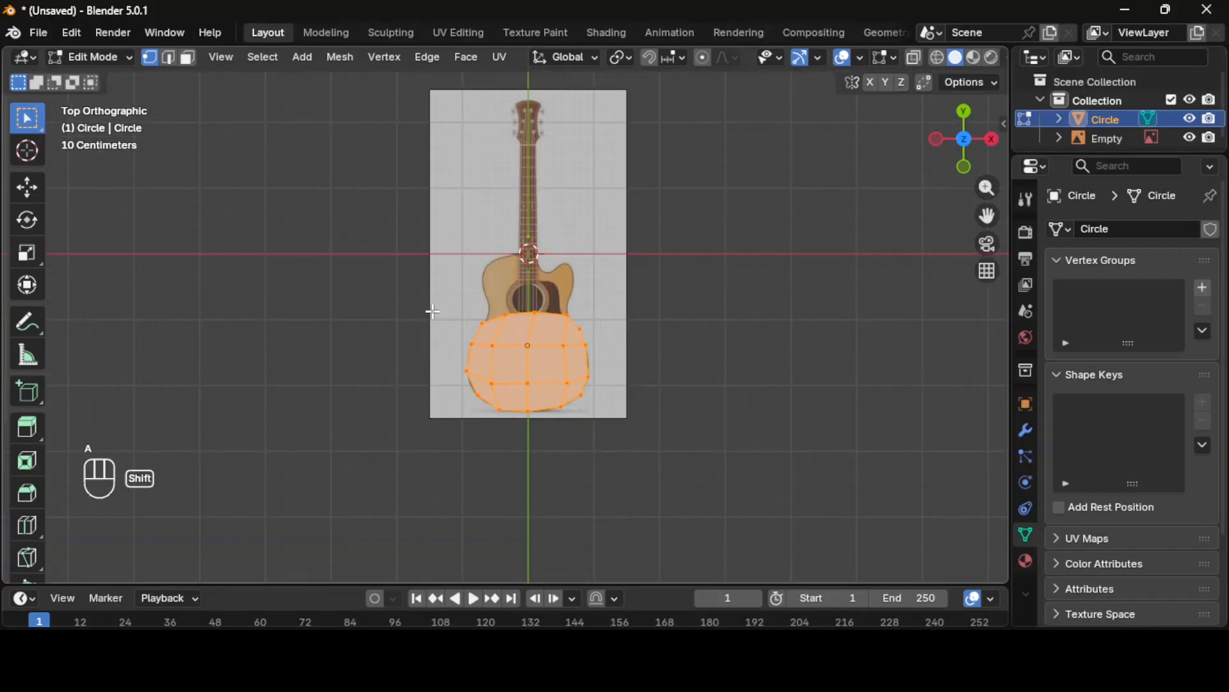
{"action": "key", "text": "shift+d"}
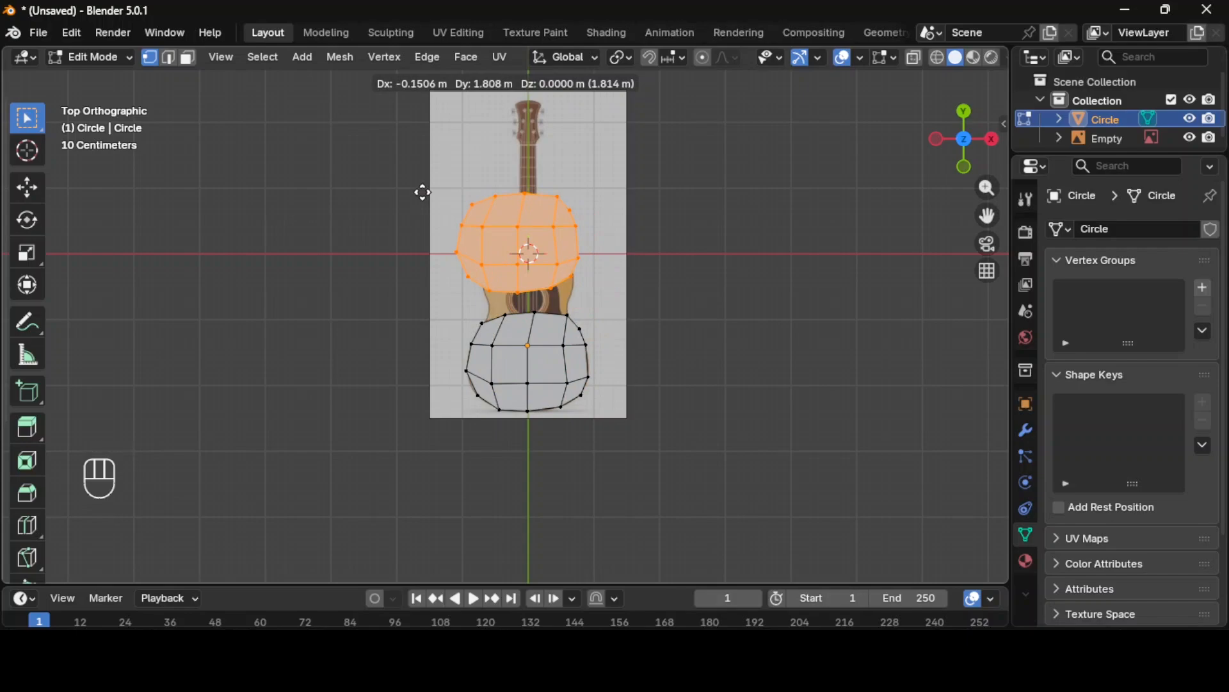
{"action": "left_click", "coordinate": [424, 193]}
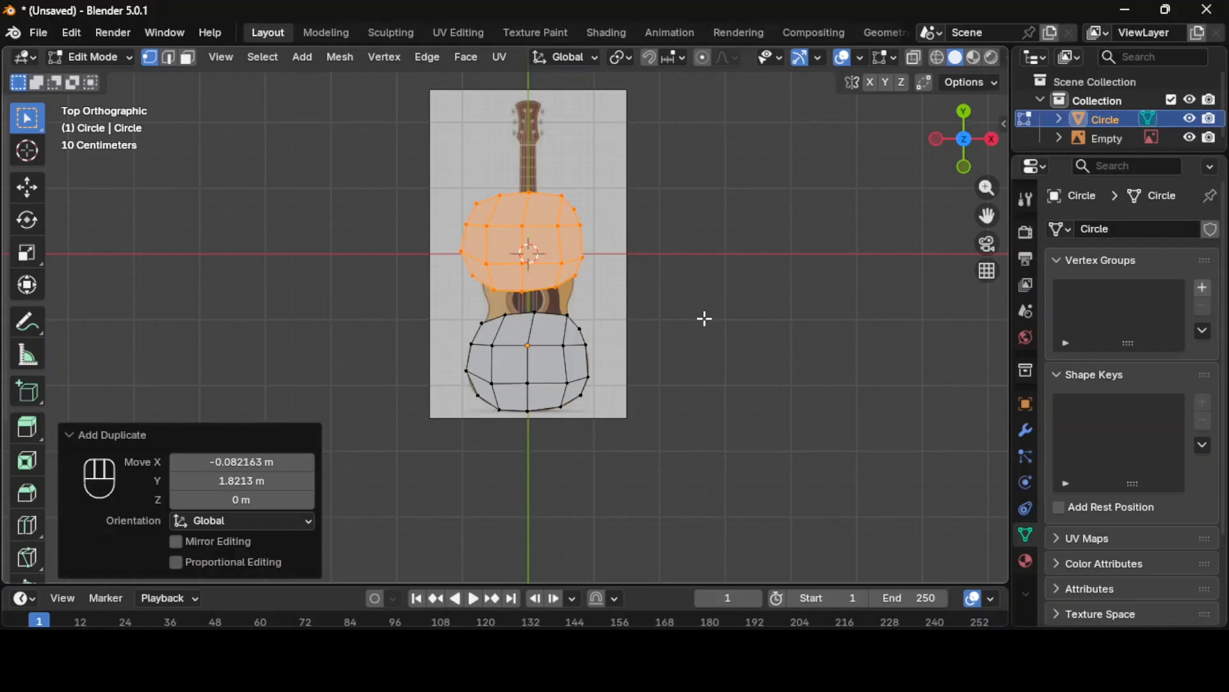
Step: Rotate the duplicated section by 180°
{"action": "key", "text": "r"}
{"action": "key", "text": "KP_1"}
{"action": "key", "text": "KP_8"}
{"action": "key", "text": "KP_0"}
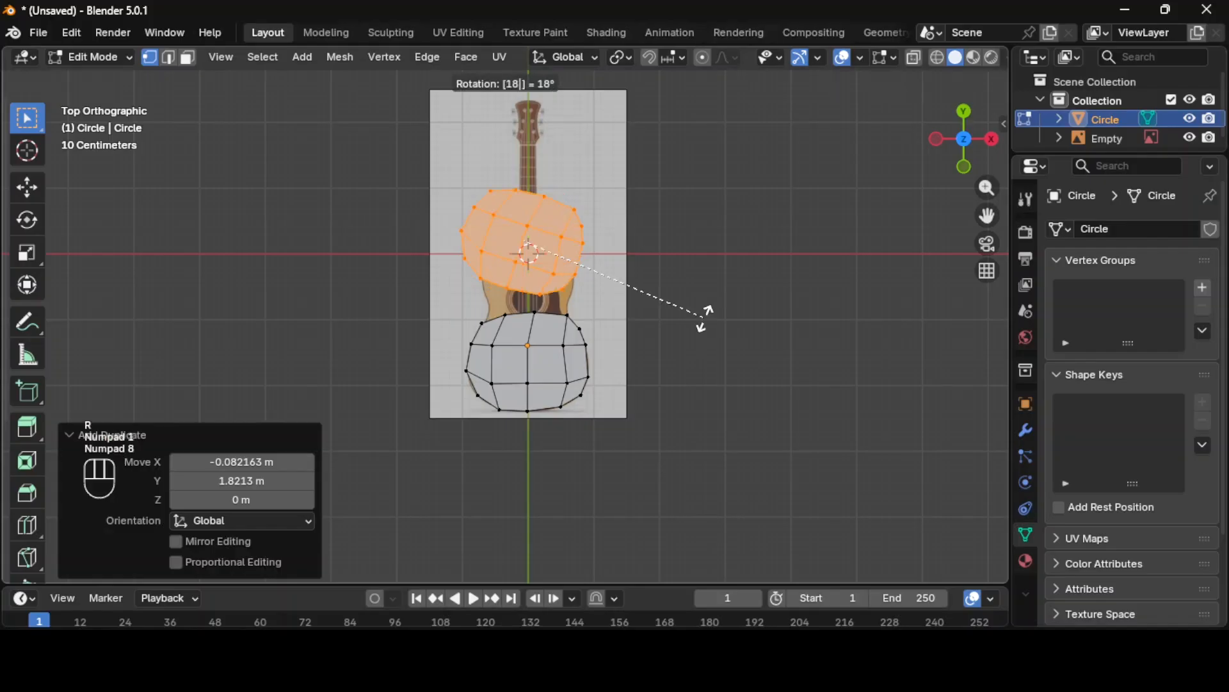
{"action": "left_click", "coordinate": [704, 318]}
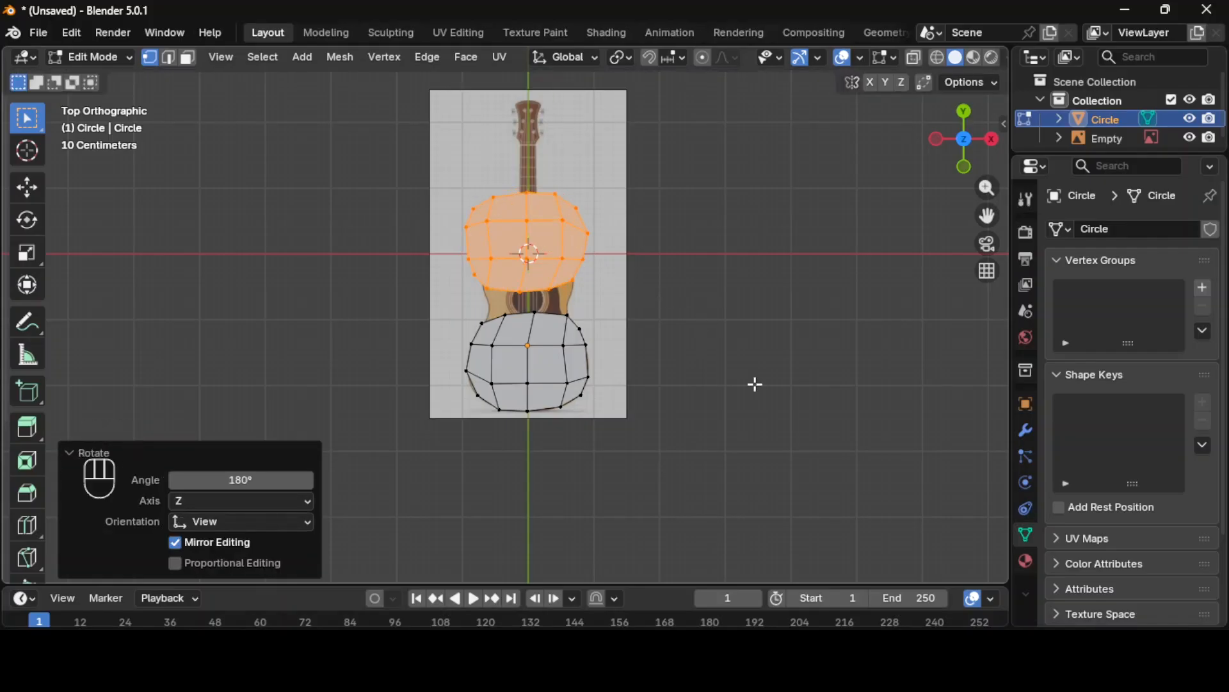
Step: Scale the duplicated section to about 0.73 and move it about -0.47 m in Y over the guitar's upper body
{"action": "key", "text": "s"}
{"action": "left_click", "coordinate": [686, 337]}
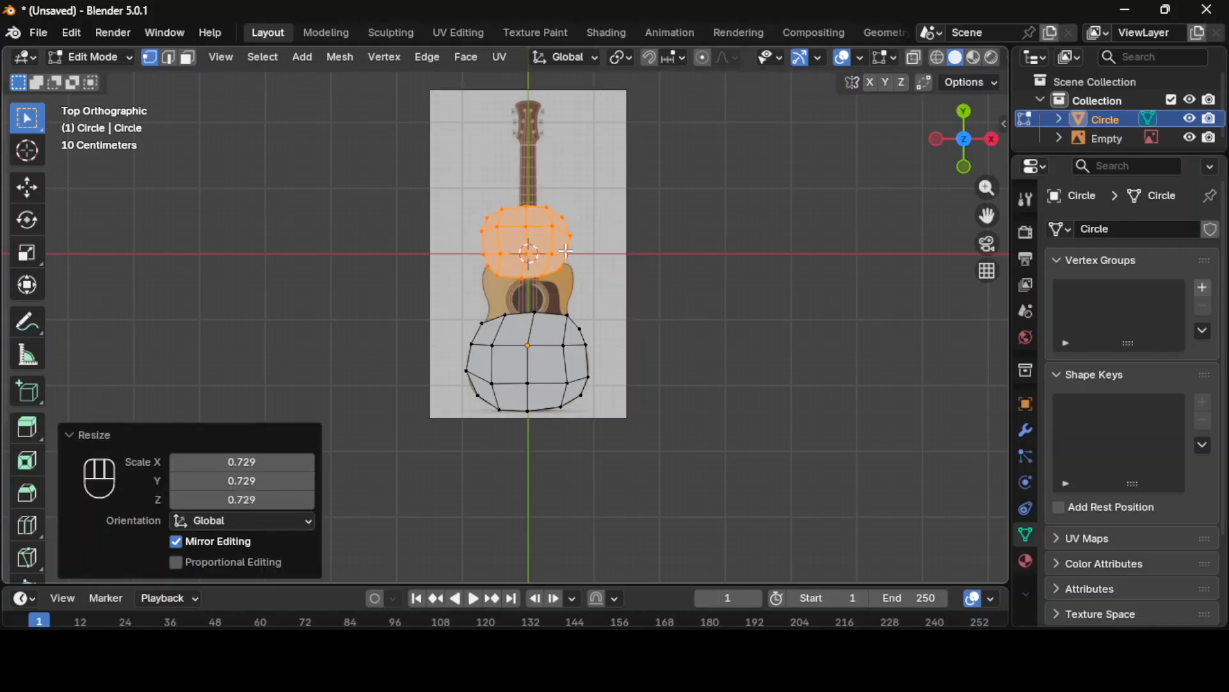
{"action": "key", "text": "g"}
{"action": "left_click", "coordinate": [571, 283]}
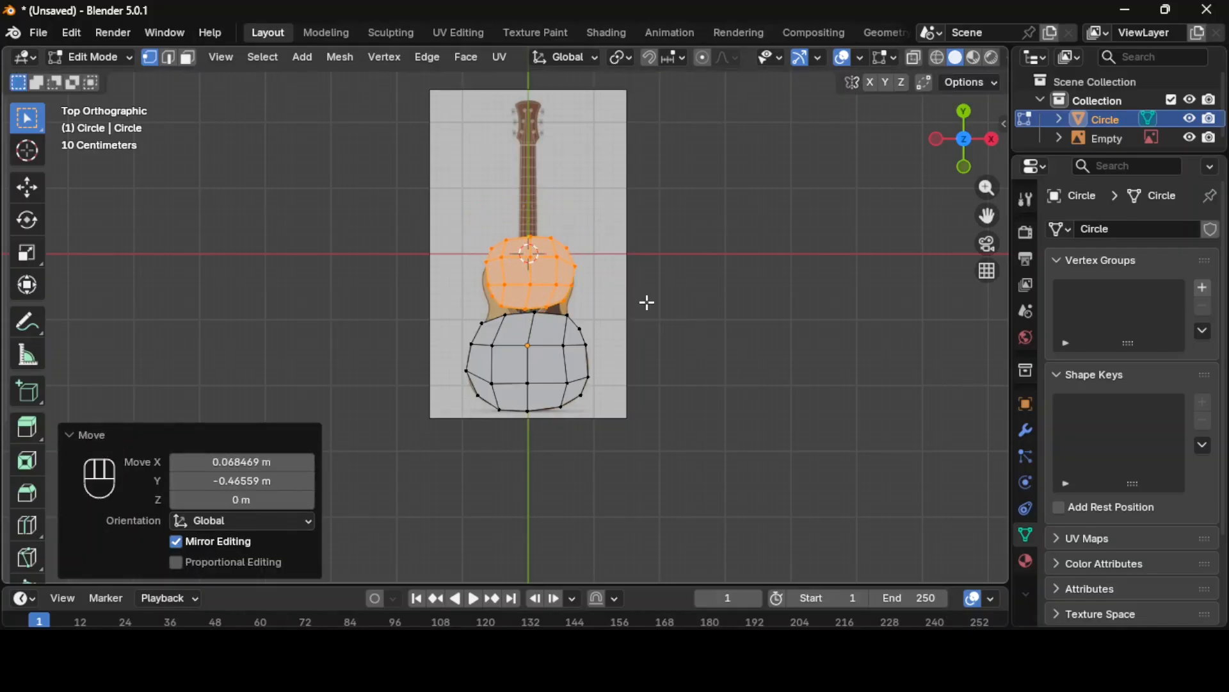
Step: Widen the duplicated section along the X axis to cover the guitar's upper body, and deselect it
{"action": "key", "text": "s"}
{"action": "key", "text": "x"}
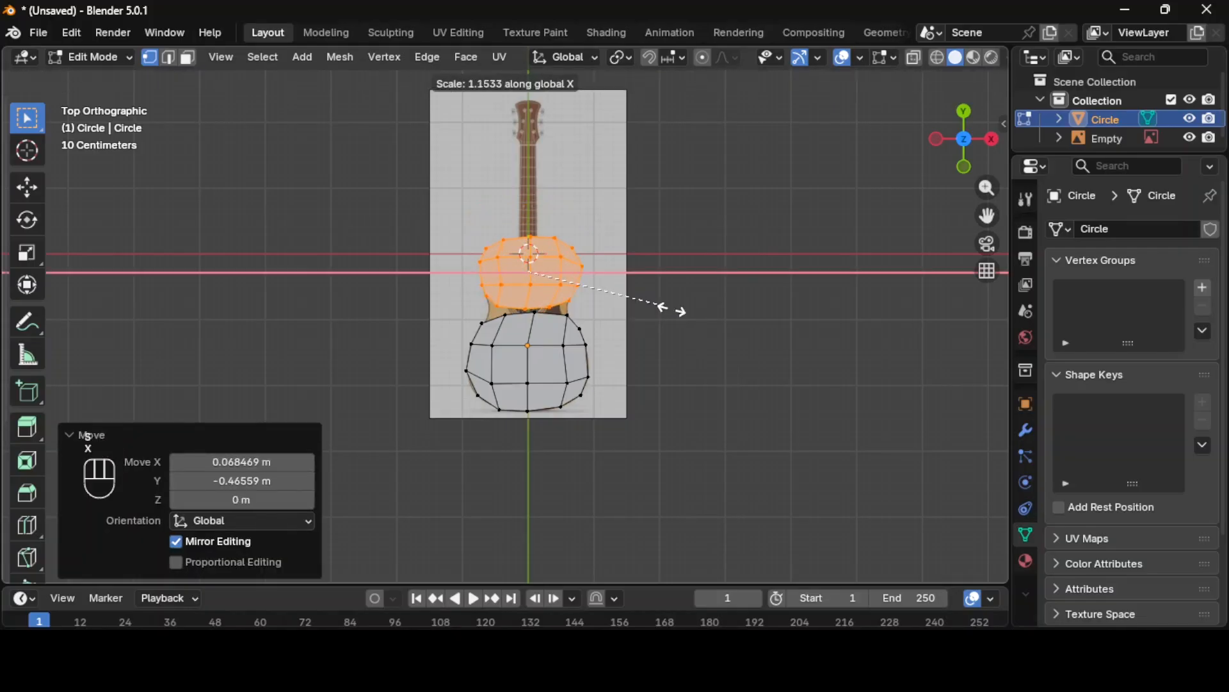
{"action": "left_click", "coordinate": [662, 305]}
{"action": "left_click", "coordinate": [680, 322]}
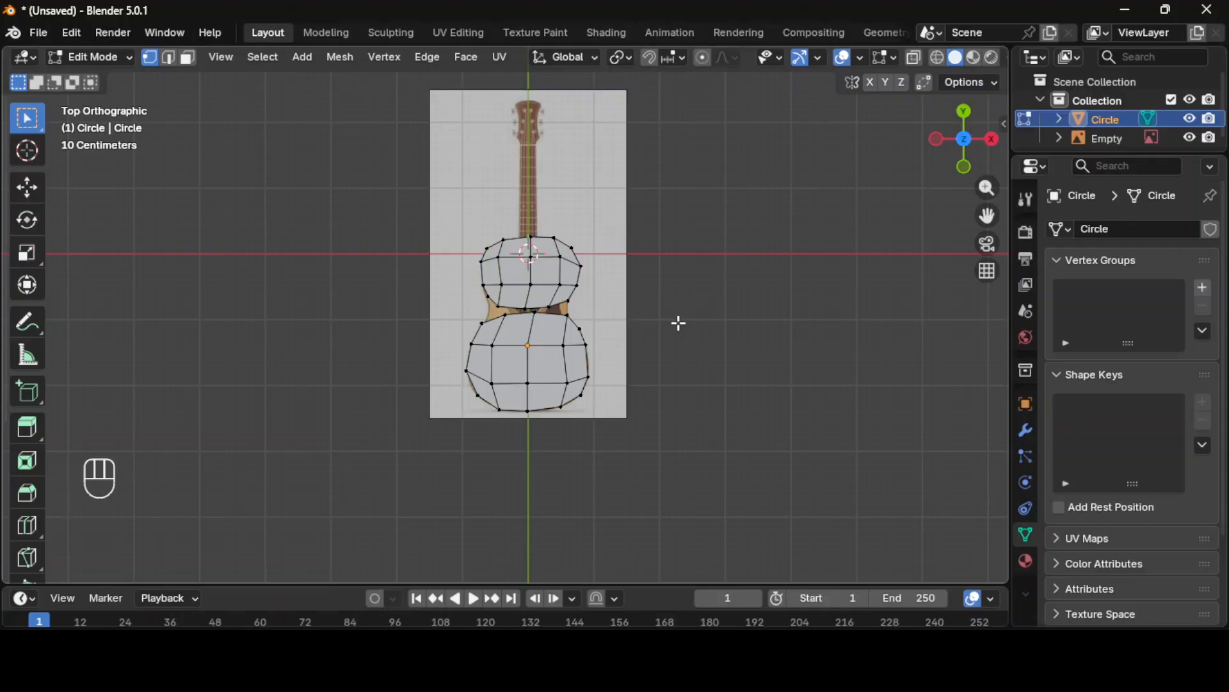
Step: Bridge the facing edge loops of the upper and lower sections across the guitar's waist
{"action": "key", "text": "a"}
{"action": "left_click", "coordinate": [221, 57]}
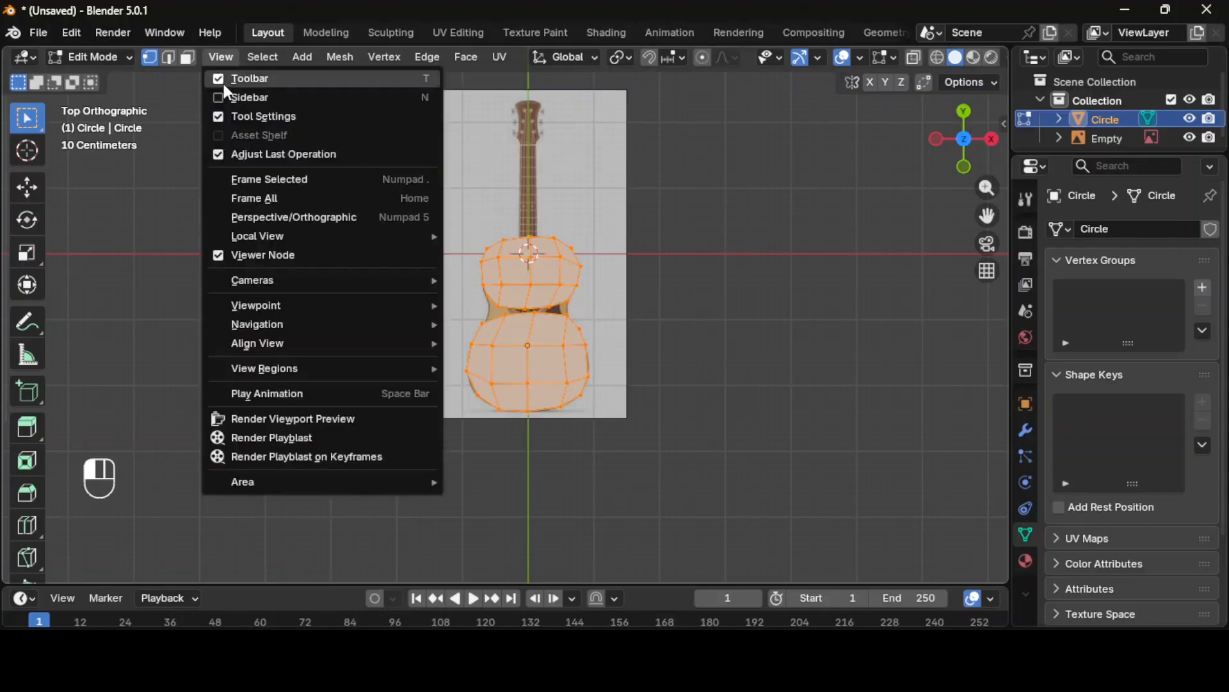
{"action": "left_click", "coordinate": [272, 177]}
{"action": "left_click", "coordinate": [804, 370]}
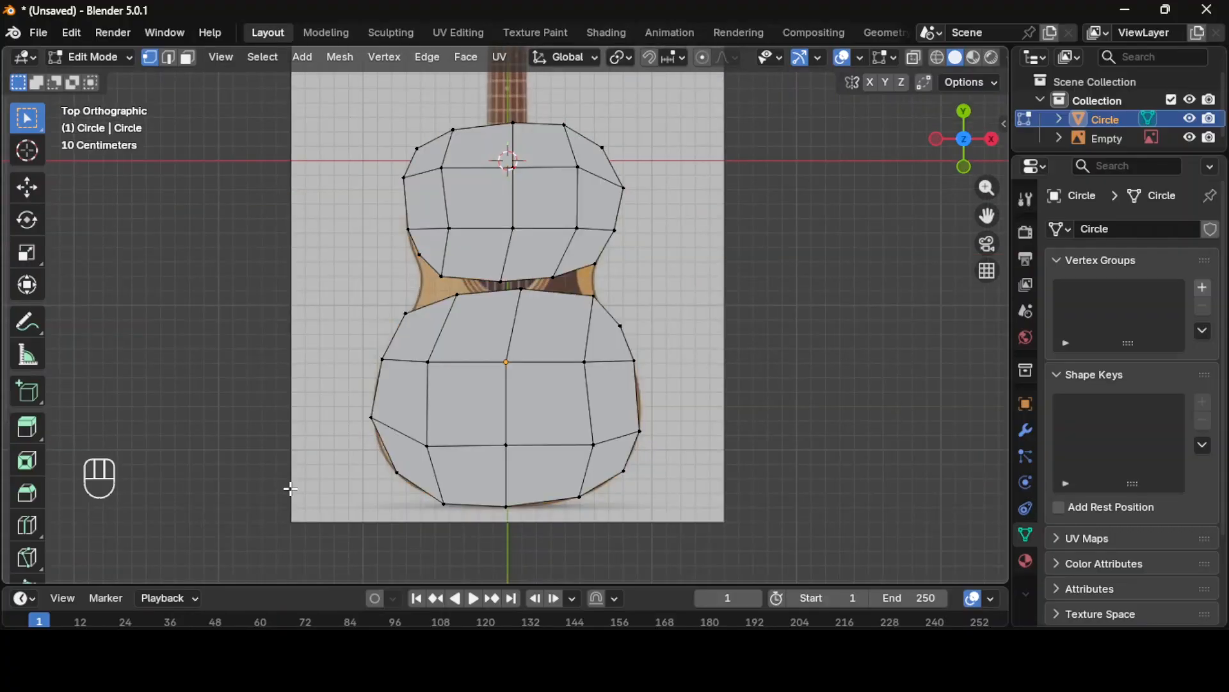
{"action": "key", "text": "c"}
{"action": "mouse_move", "coordinate": [410, 315]}
{"action": "left_mouse_down"}
{"action": "mouse_move", "coordinate": [607, 258]}
{"action": "mouse_move", "coordinate": [552, 277]}
{"action": "mouse_move", "coordinate": [467, 277]}
{"action": "mouse_move", "coordinate": [422, 256]}
{"action": "left_mouse_up"}
{"action": "key", "text": "Escape"}
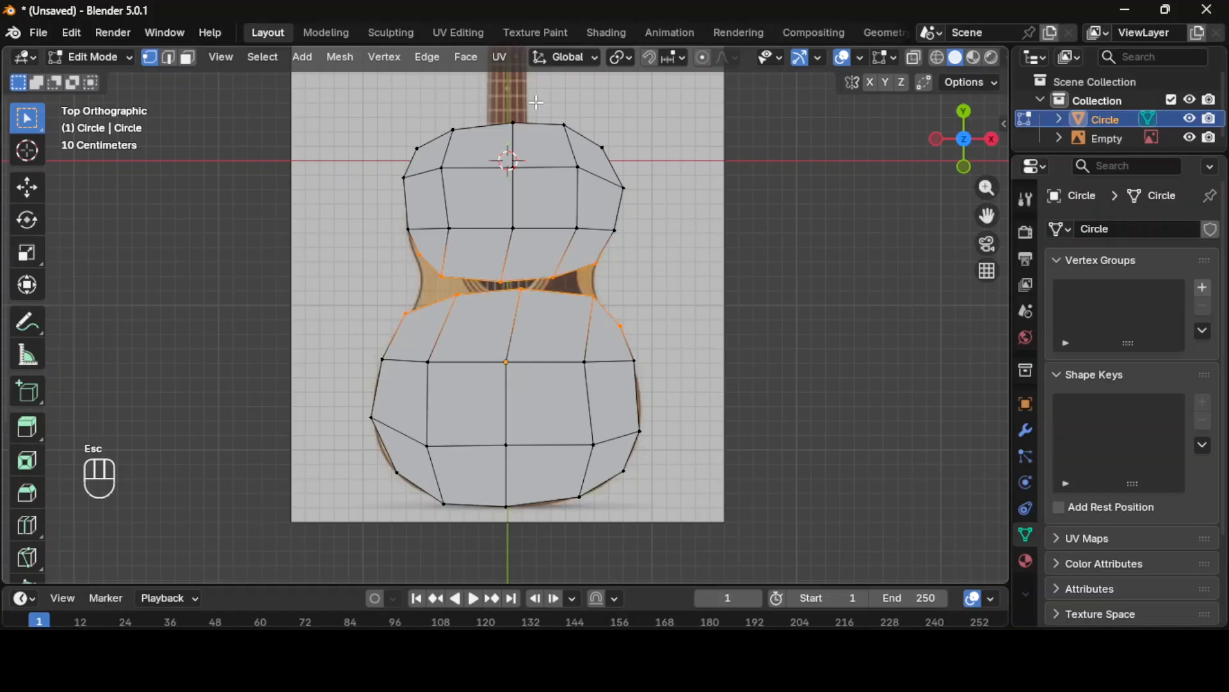
{"action": "left_click", "coordinate": [427, 57]}
{"action": "left_click", "coordinate": [491, 116]}
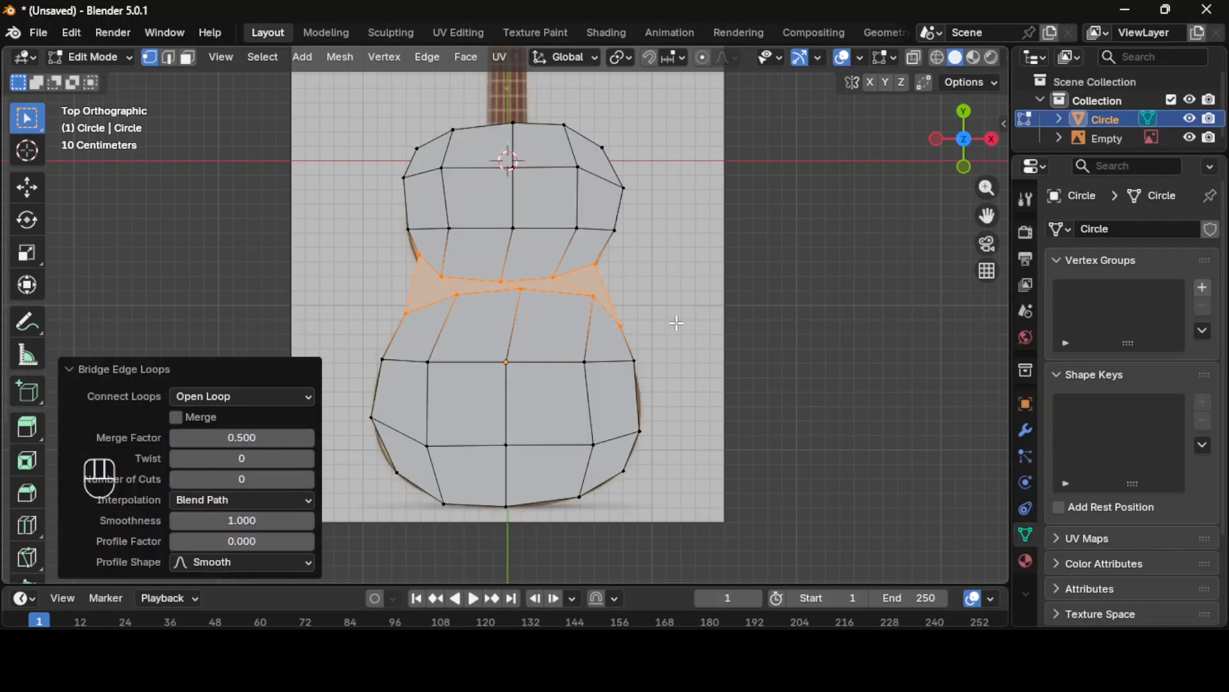
{"action": "left_click", "coordinate": [677, 321]}
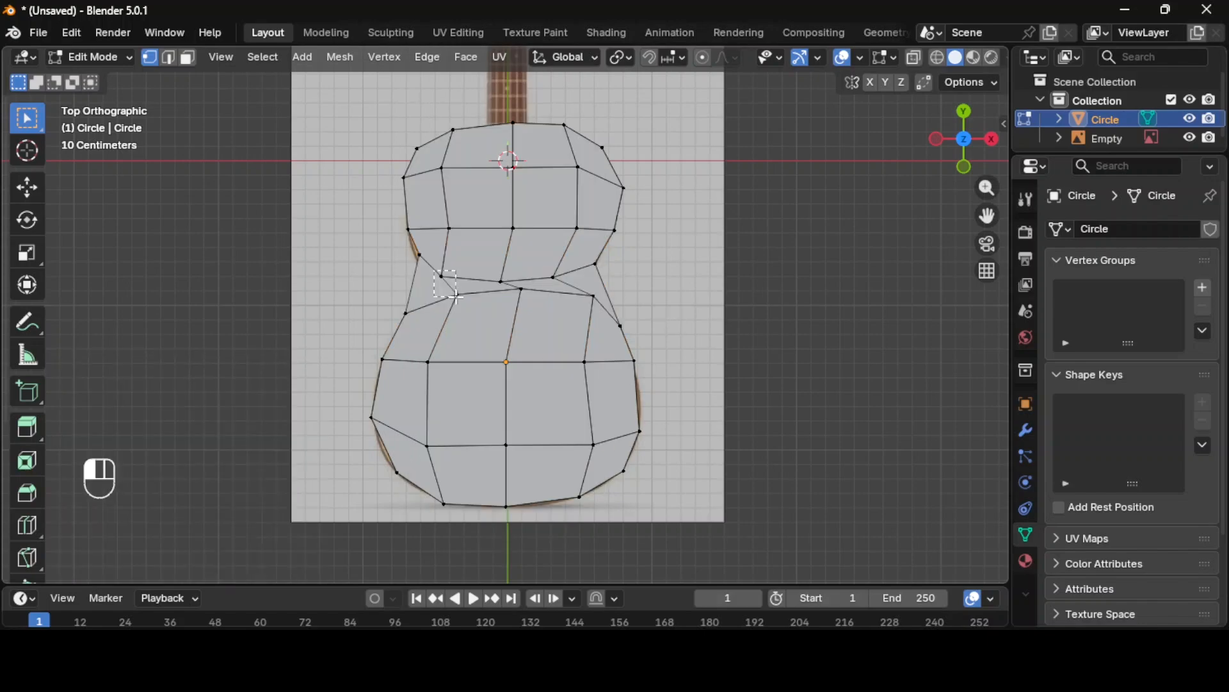
{"action": "left_click", "coordinate": [469, 326]}
{"action": "key", "text": "g"}
{"action": "right_click", "coordinate": [468, 324]}
Step: Merge all vertices of the body mesh by distance and deselect everything
{"action": "key", "text": "a"}
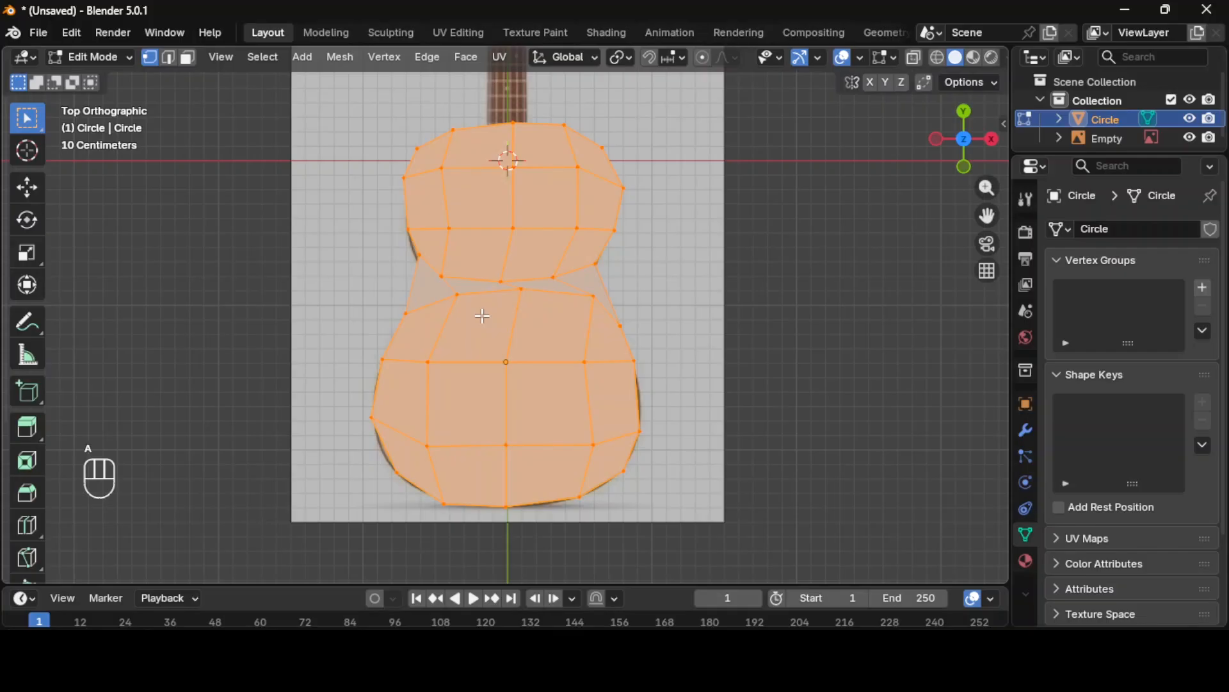
{"action": "key", "text": "m"}
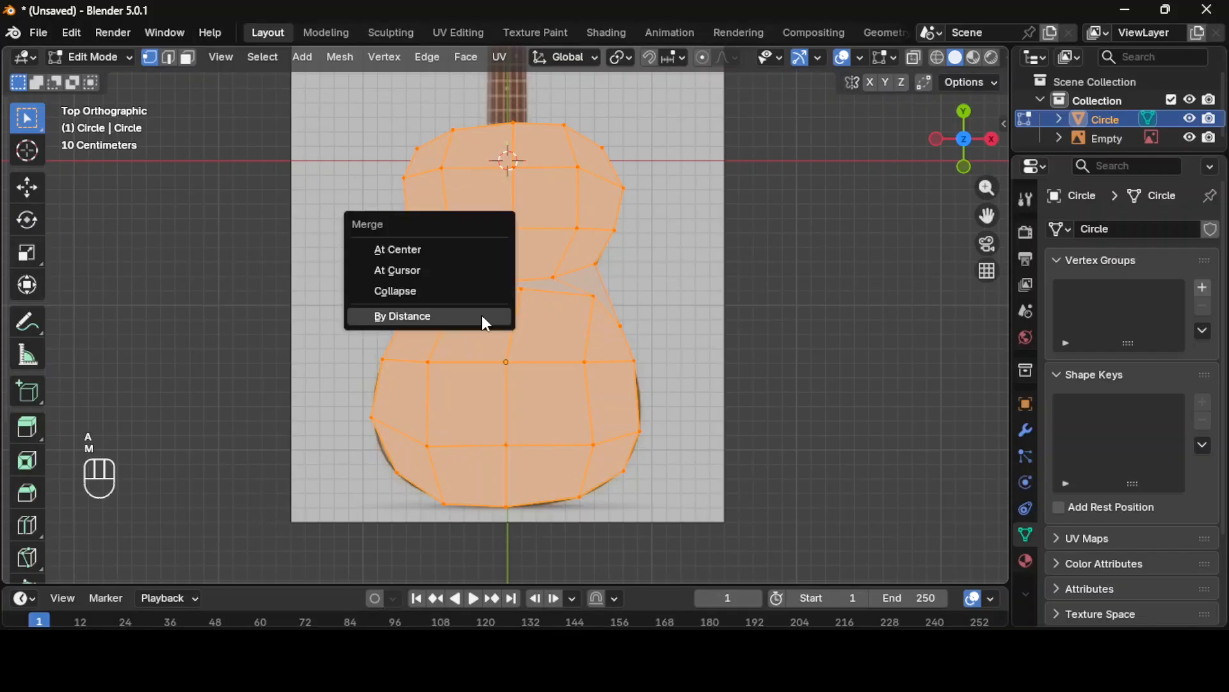
{"action": "left_click", "coordinate": [440, 318]}
{"action": "left_click", "coordinate": [419, 269]}
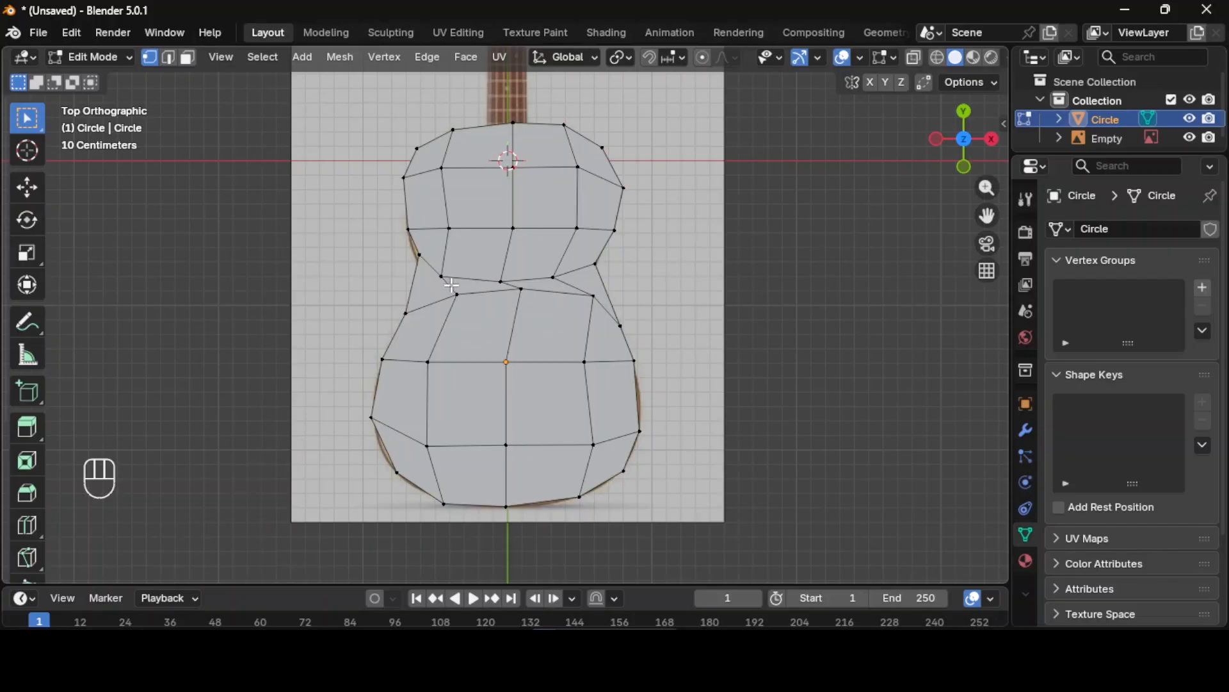
Step: Raise the three inner vertices along the waist's upper edge by about 0.12 to 0.14 m in Y to even out the row
{"action": "left_click", "coordinate": [444, 278]}
{"action": "key", "text": "g"}
{"action": "left_click", "coordinate": [467, 270]}
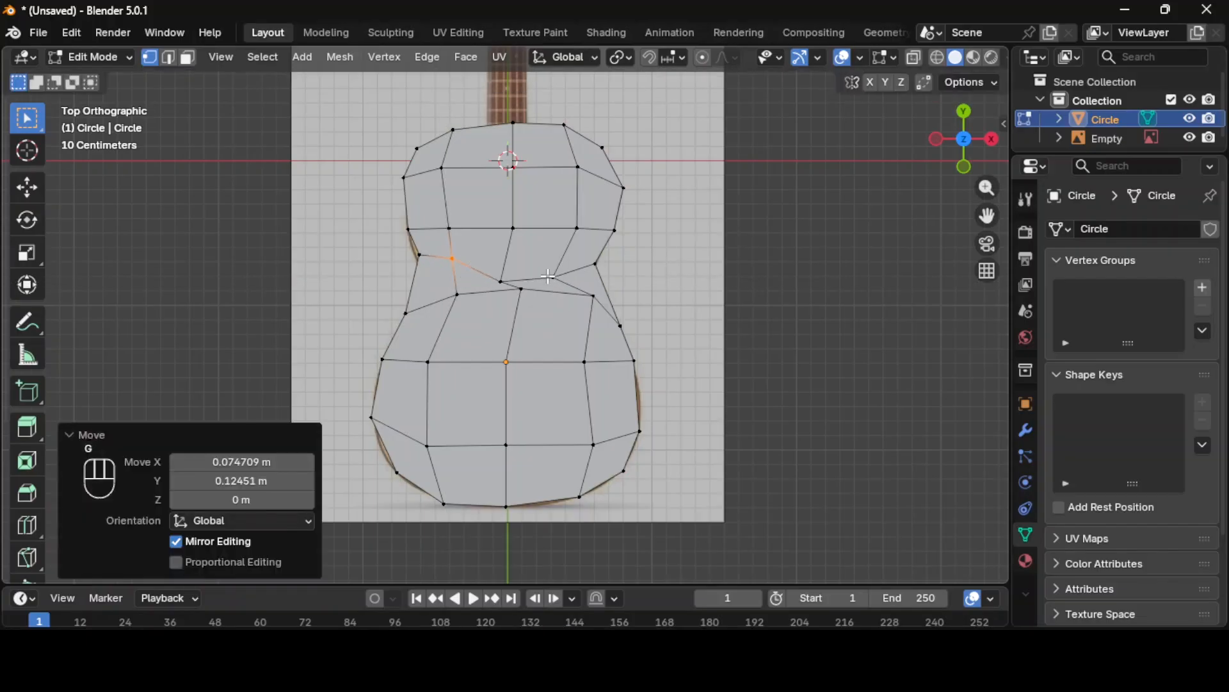
{"action": "left_click", "coordinate": [496, 281]}
{"action": "key", "text": "g"}
{"action": "left_click", "coordinate": [502, 262]}
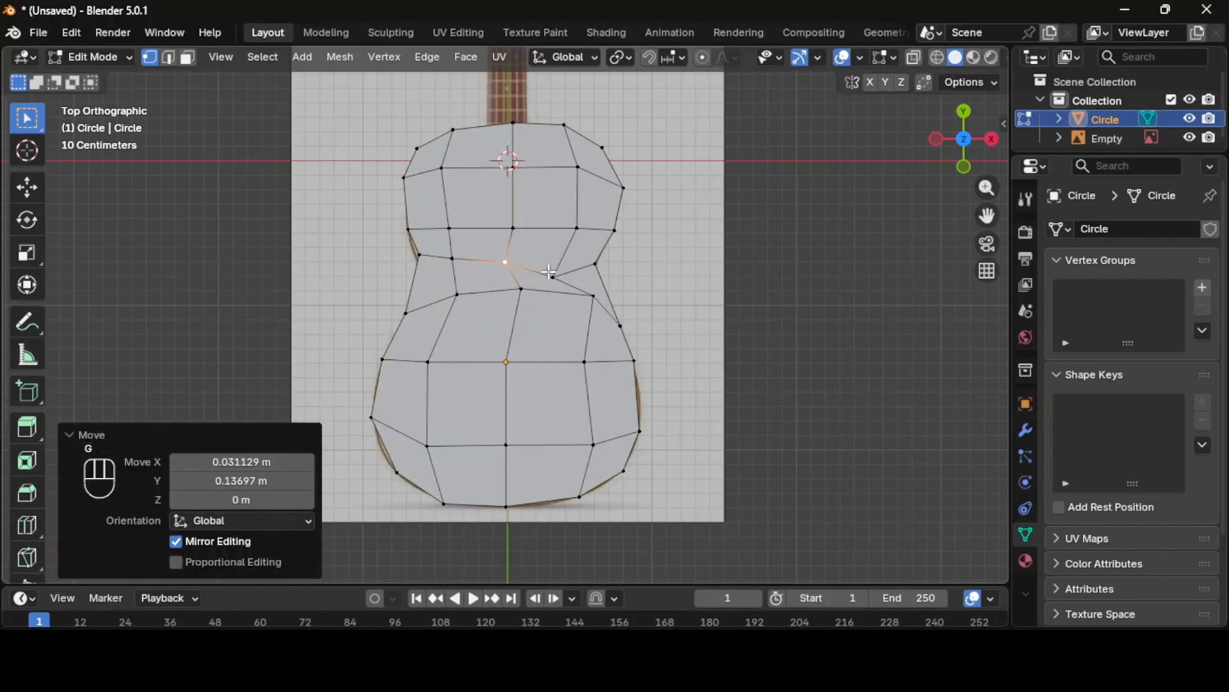
{"action": "left_click", "coordinate": [564, 286]}
{"action": "key", "text": "g"}
{"action": "left_click", "coordinate": [570, 268]}
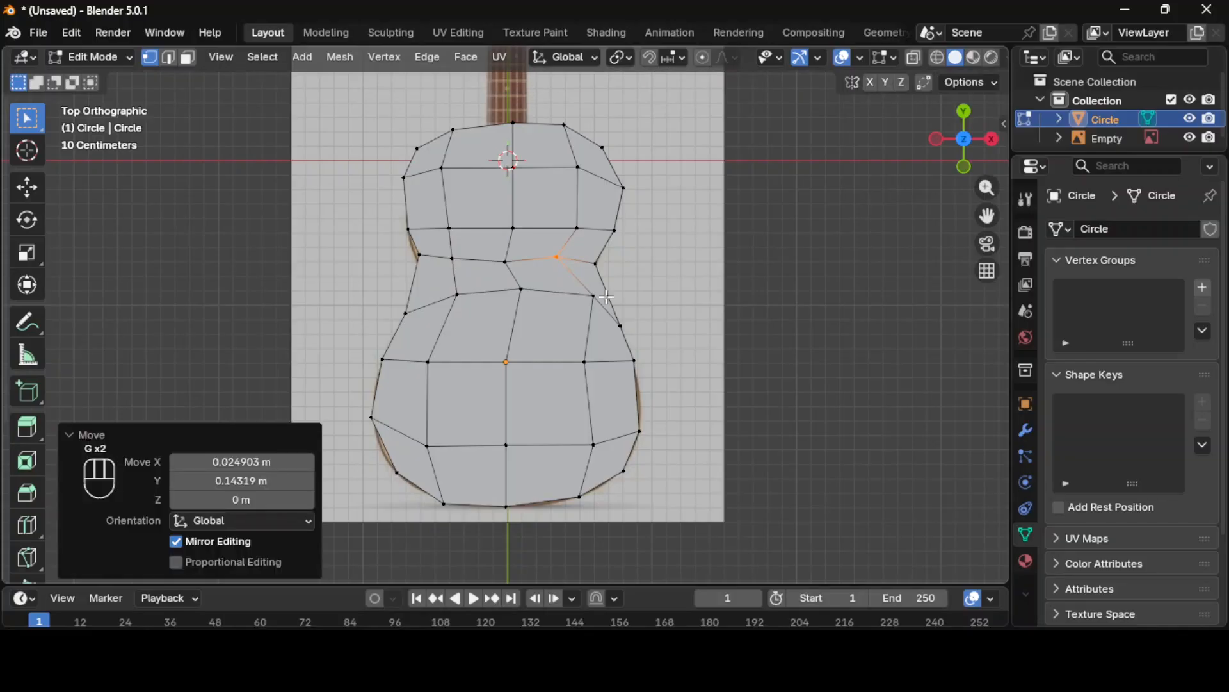
Step: Lower the inner vertices along the waist's lower edge by about 0.12 m in Y to even out the bridged faces
{"action": "key", "text": "g"}
{"action": "left_click", "coordinate": [567, 315]}
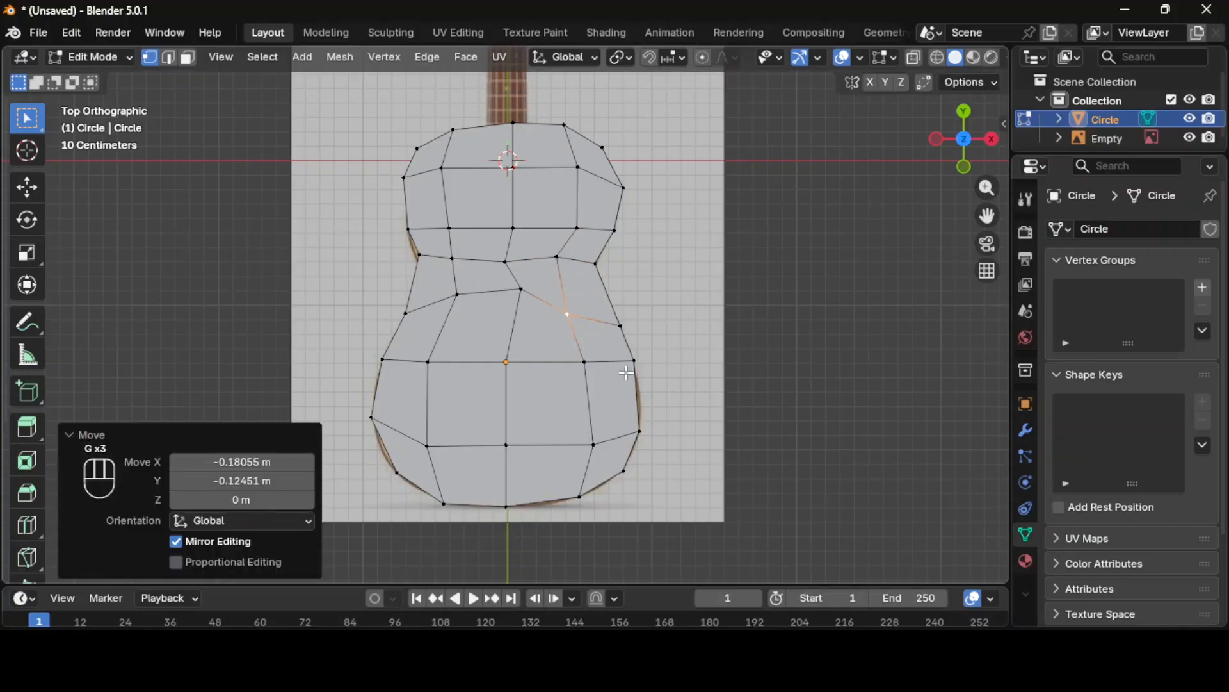
{"action": "left_click", "coordinate": [521, 290]}
{"action": "key", "text": "g"}
{"action": "left_click", "coordinate": [511, 312]}
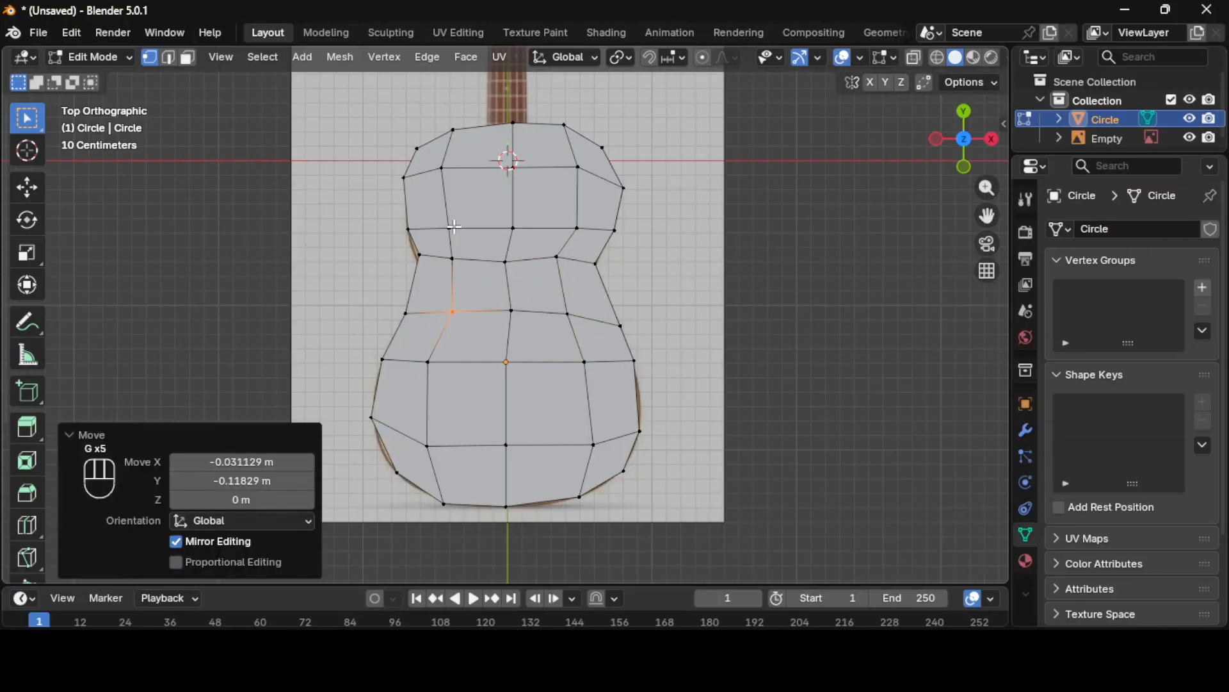
Step: Adjust the inner vertices of the upper section's rows slightly to space the faces above the waist more evenly
{"action": "left_click", "coordinate": [454, 227]}
{"action": "key", "text": "g"}
{"action": "left_click", "coordinate": [458, 214]}
{"action": "left_click", "coordinate": [521, 237]}
{"action": "key", "text": "g"}
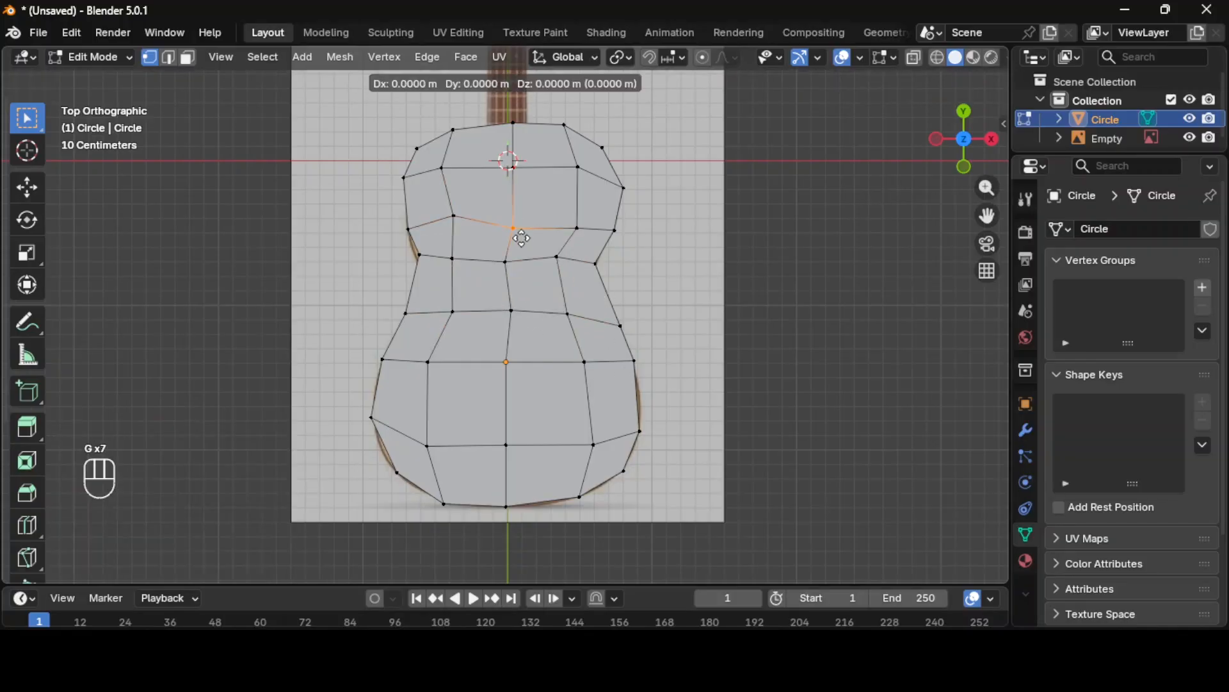
{"action": "left_click", "coordinate": [521, 229]}
{"action": "left_click", "coordinate": [580, 222]}
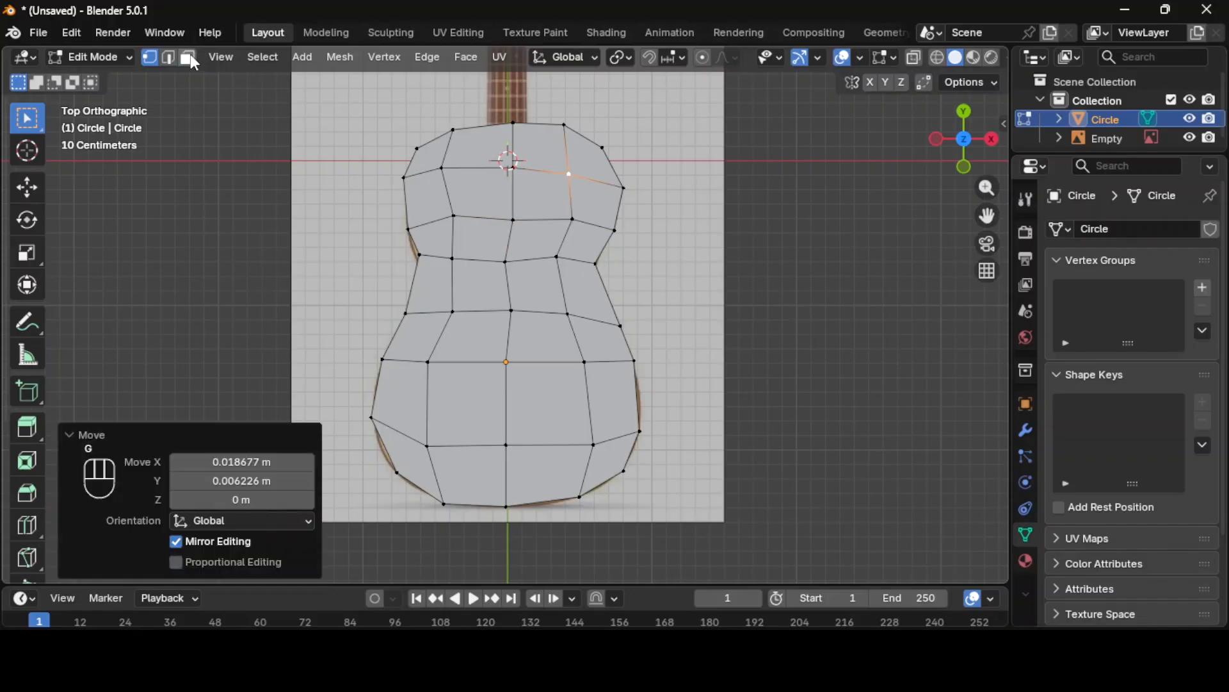
Step: Delete the two upper faces of the body to the right of the neck, where the cutaway goes
{"action": "left_click", "coordinate": [190, 58]}
{"action": "left_click", "coordinate": [590, 161]}
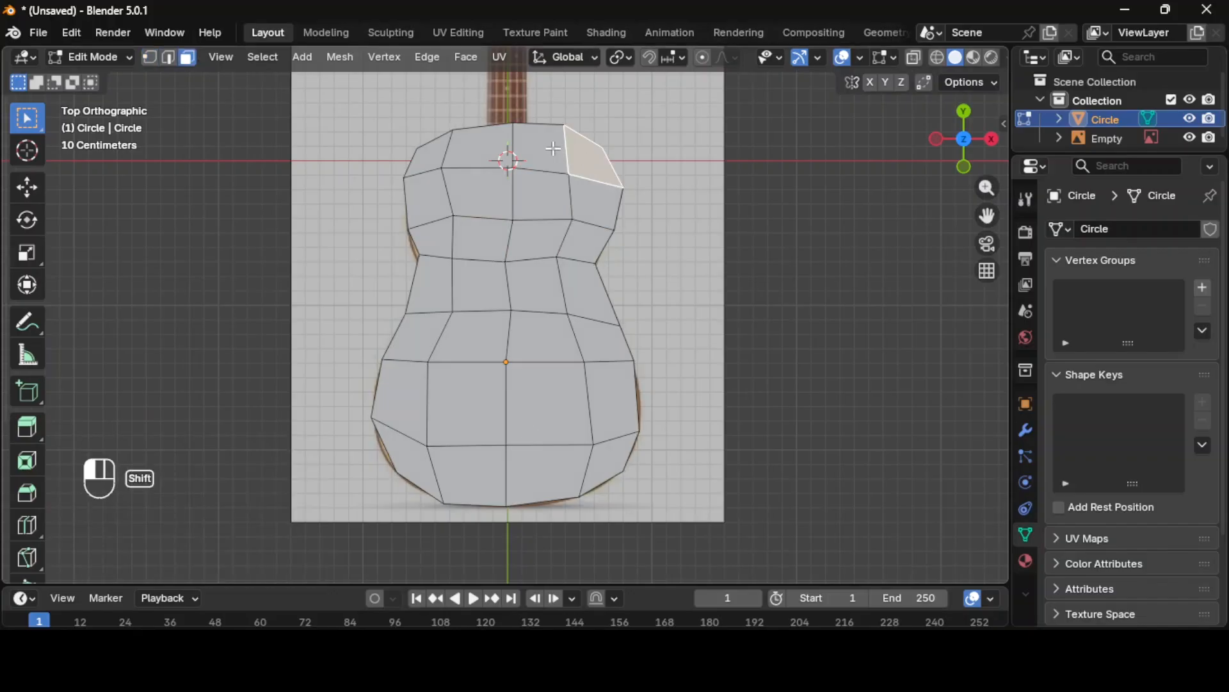
{"action": "left_click", "coordinate": [554, 150], "text": "shift"}
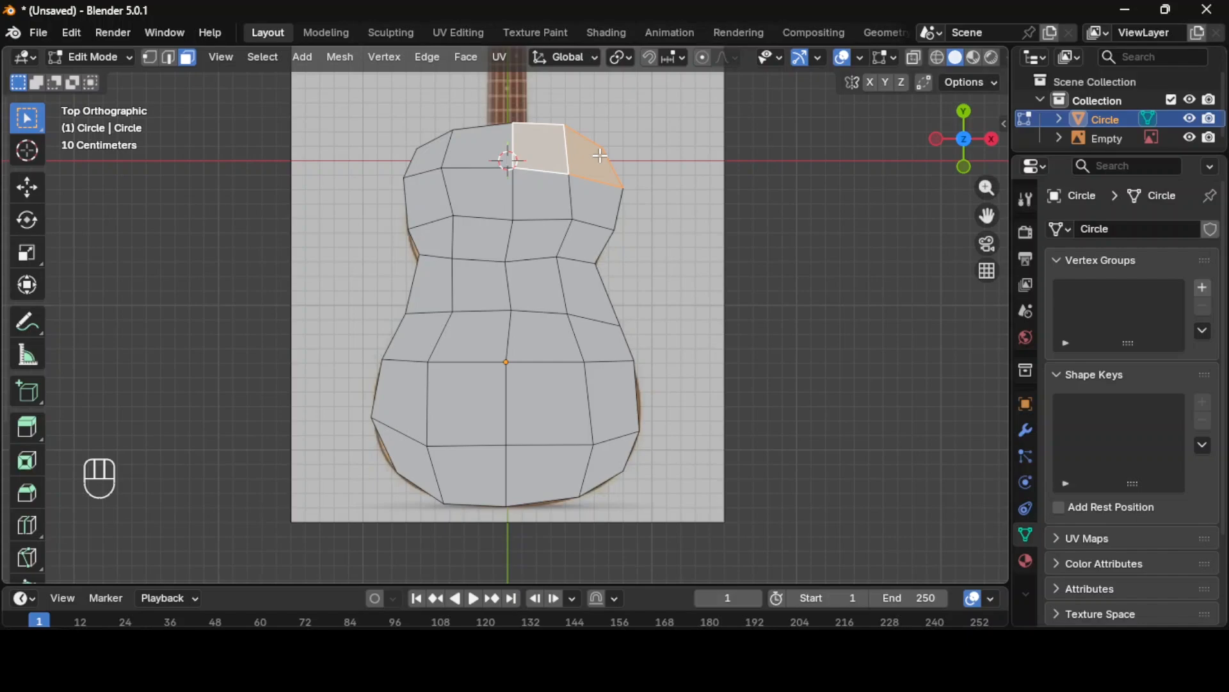
{"action": "key", "text": "x"}
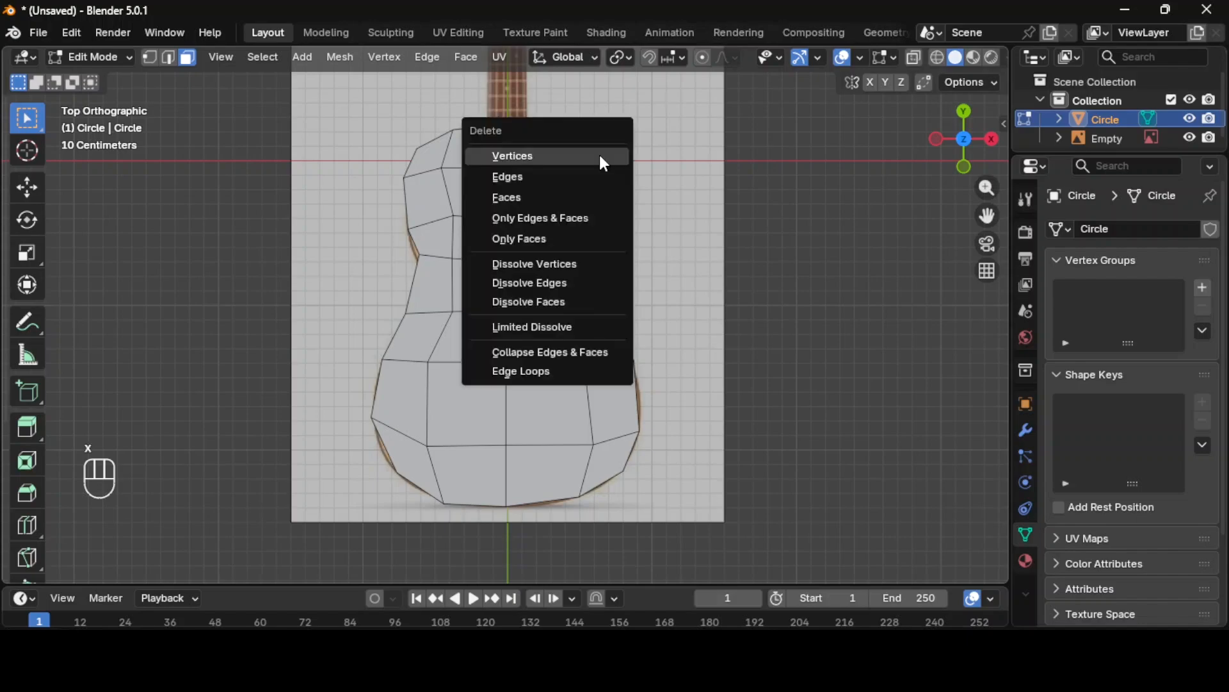
{"action": "left_click", "coordinate": [546, 200]}
Step: Extrude the top edge of the outer face on the cutaway side upward to start the horn
{"action": "left_click", "coordinate": [596, 188]}
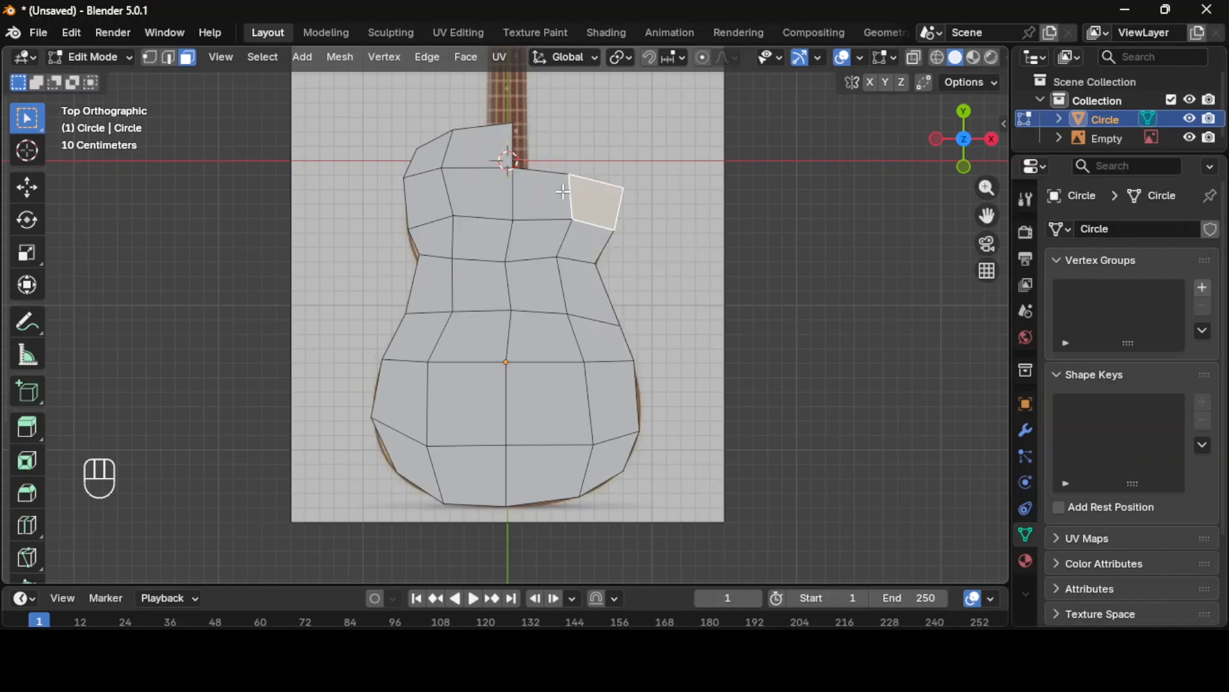
{"action": "left_click", "coordinate": [168, 58]}
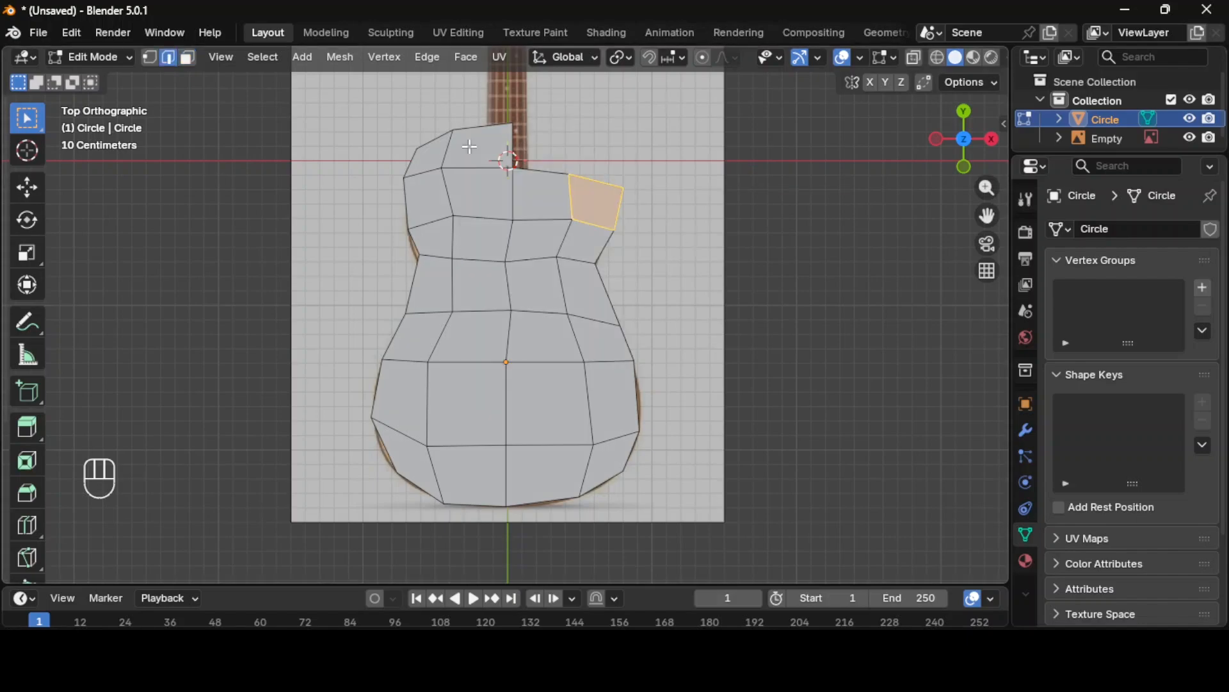
{"action": "left_click", "coordinate": [592, 180]}
{"action": "key", "text": "g"}
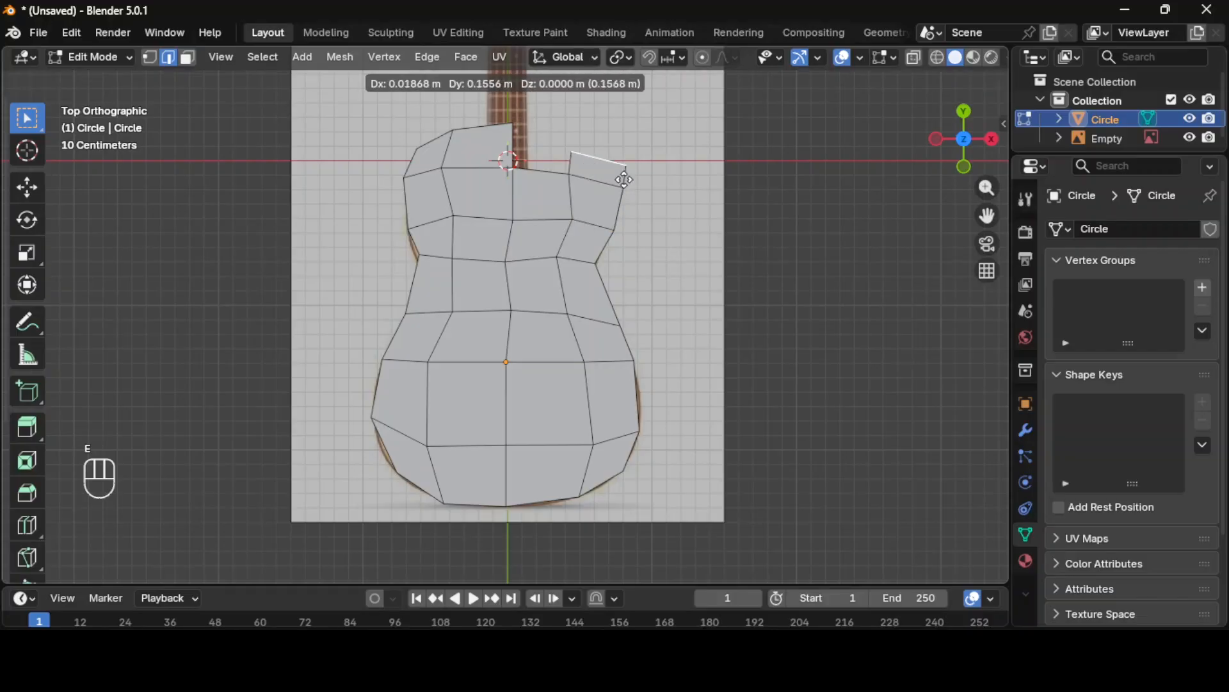
{"action": "left_click", "coordinate": [627, 169]}
Step: Reposition the vertices of the horn and the cutaway notch to follow the reference outline
{"action": "left_click", "coordinate": [150, 58]}
{"action": "left_click", "coordinate": [569, 175]}
{"action": "key", "text": "g"}
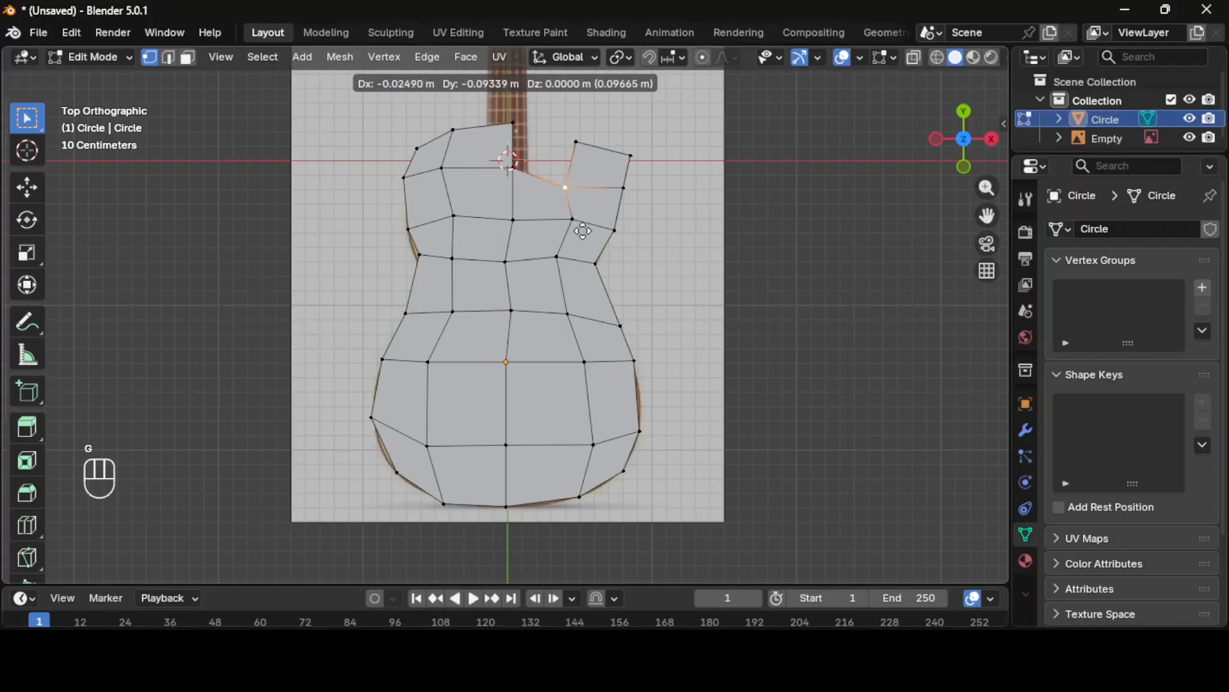
{"action": "left_click", "coordinate": [572, 234]}
{"action": "left_click", "coordinate": [577, 143]}
{"action": "key", "text": "g"}
{"action": "left_click", "coordinate": [597, 167]}
{"action": "left_click", "coordinate": [634, 159]}
{"action": "key", "text": "g"}
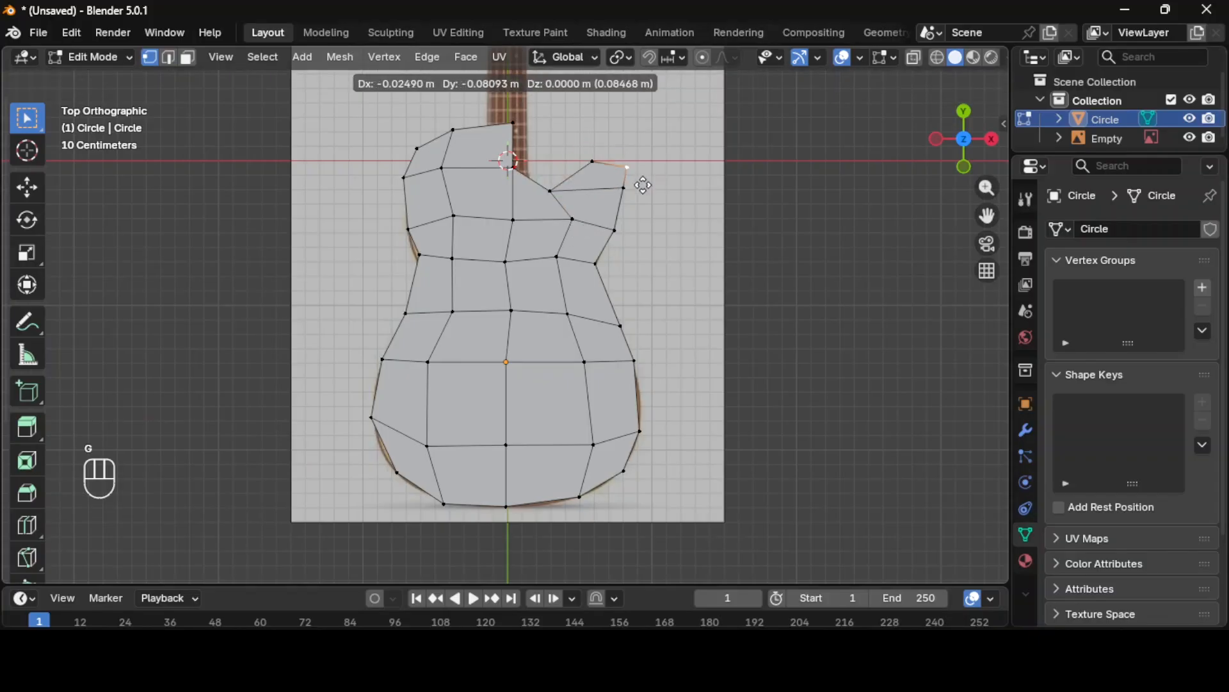
{"action": "left_click", "coordinate": [634, 185]}
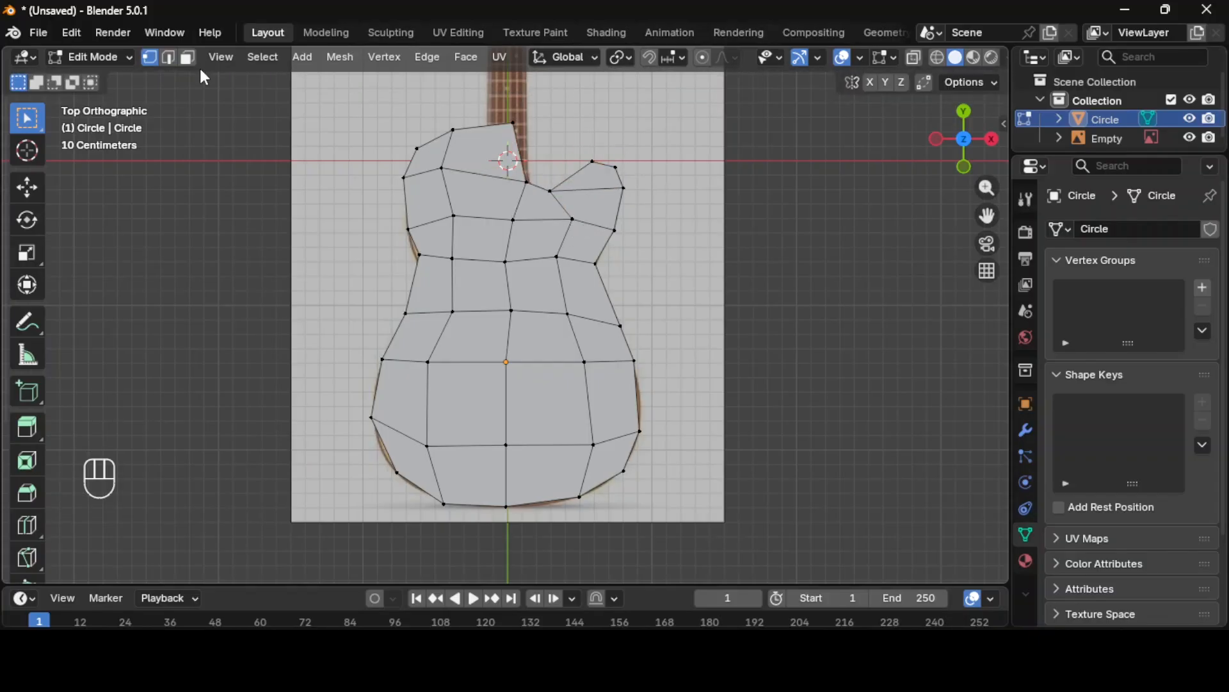
Step: Select all faces of the body mesh and hide the reference image
{"action": "left_click", "coordinate": [188, 58]}
{"action": "left_click_drag", "start_coordinate": [360, 115], "coordinate": [673, 554]}
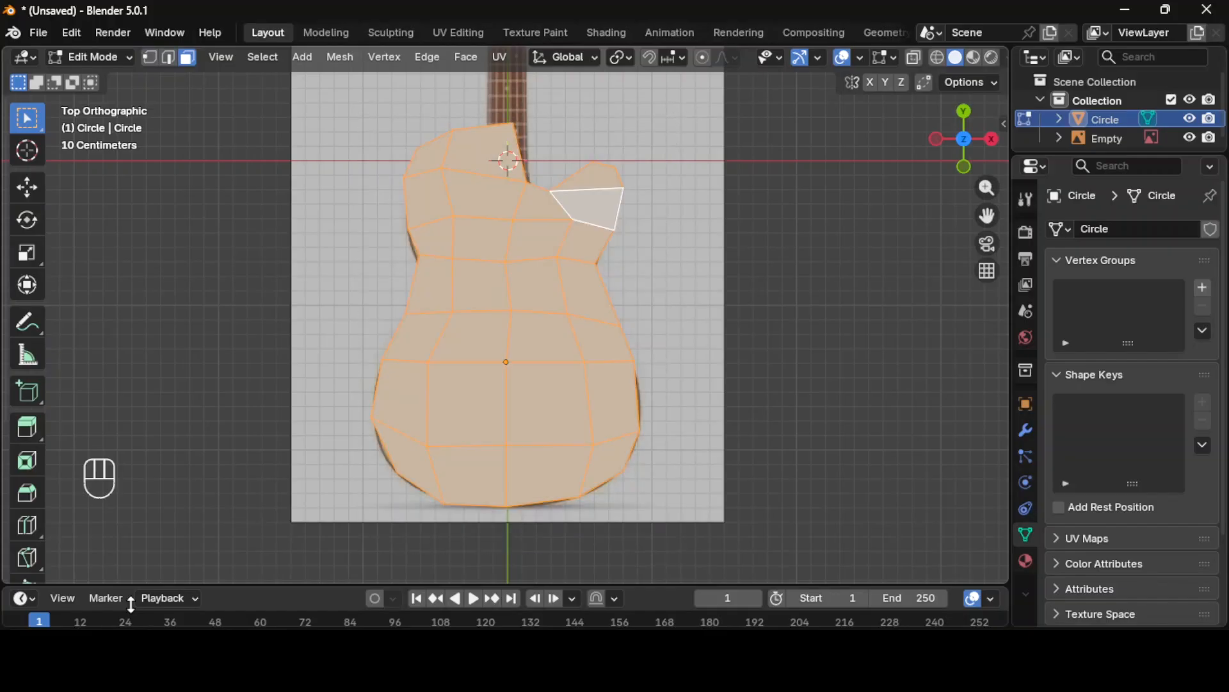
{"action": "left_click", "coordinate": [1190, 138]}
Step: Extrude the whole body downward from the side view to give it thickness
{"action": "middle_click_drag", "start_coordinate": [743, 404], "coordinate": [576, 230]}
{"action": "key", "text": "KP_3"}
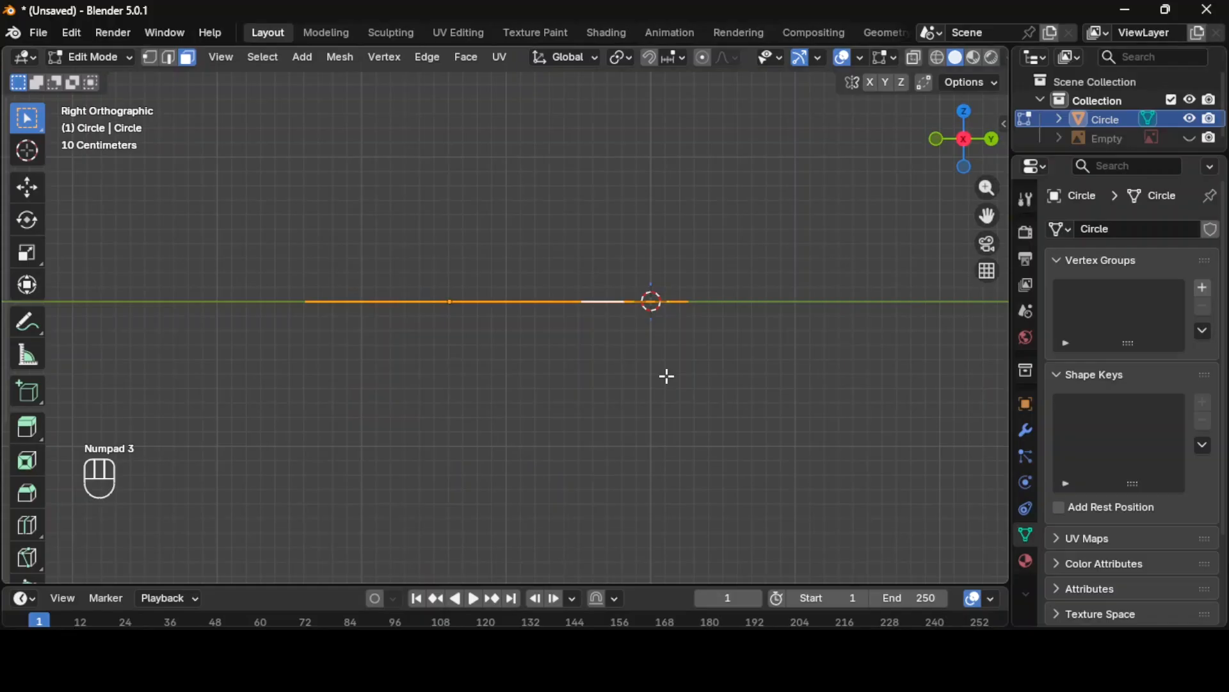
{"action": "key", "text": "e"}
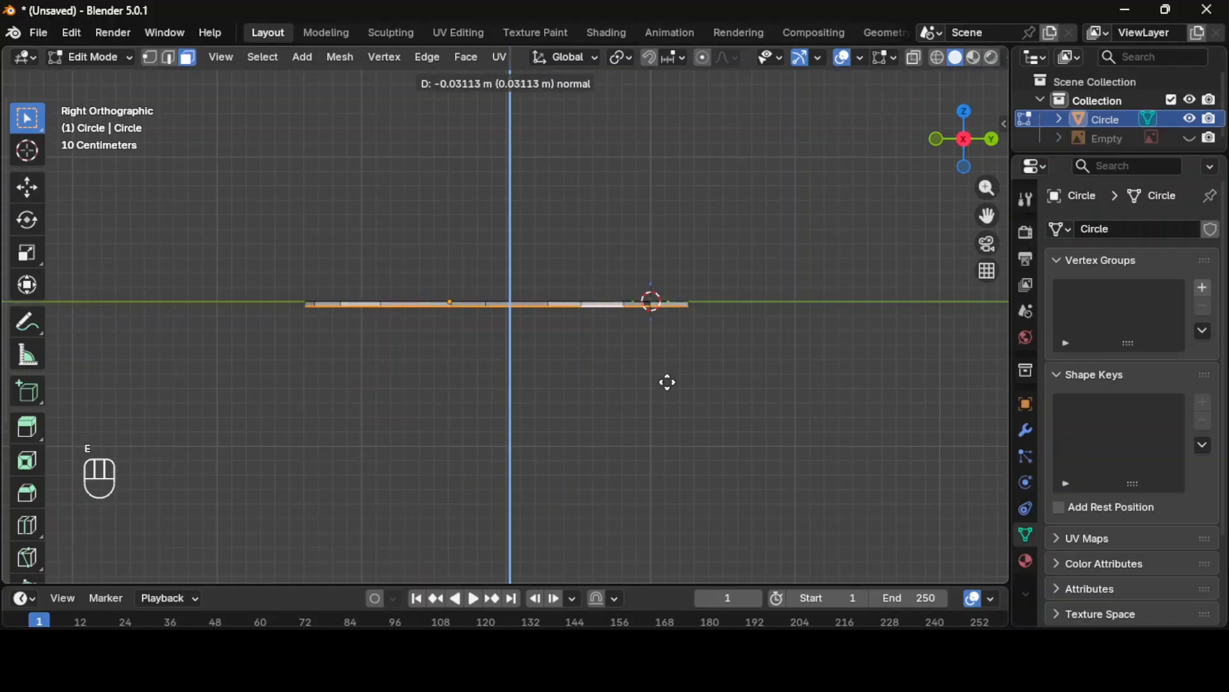
{"action": "left_click", "coordinate": [670, 422]}
{"action": "middle_click_drag", "start_coordinate": [669, 422], "coordinate": [579, 434]}
{"action": "middle_click_drag", "start_coordinate": [612, 432], "coordinate": [746, 519]}
Step: Inset the four central faces around the waist of the body's top by about 0.089 m
{"action": "key", "text": "KP_7"}
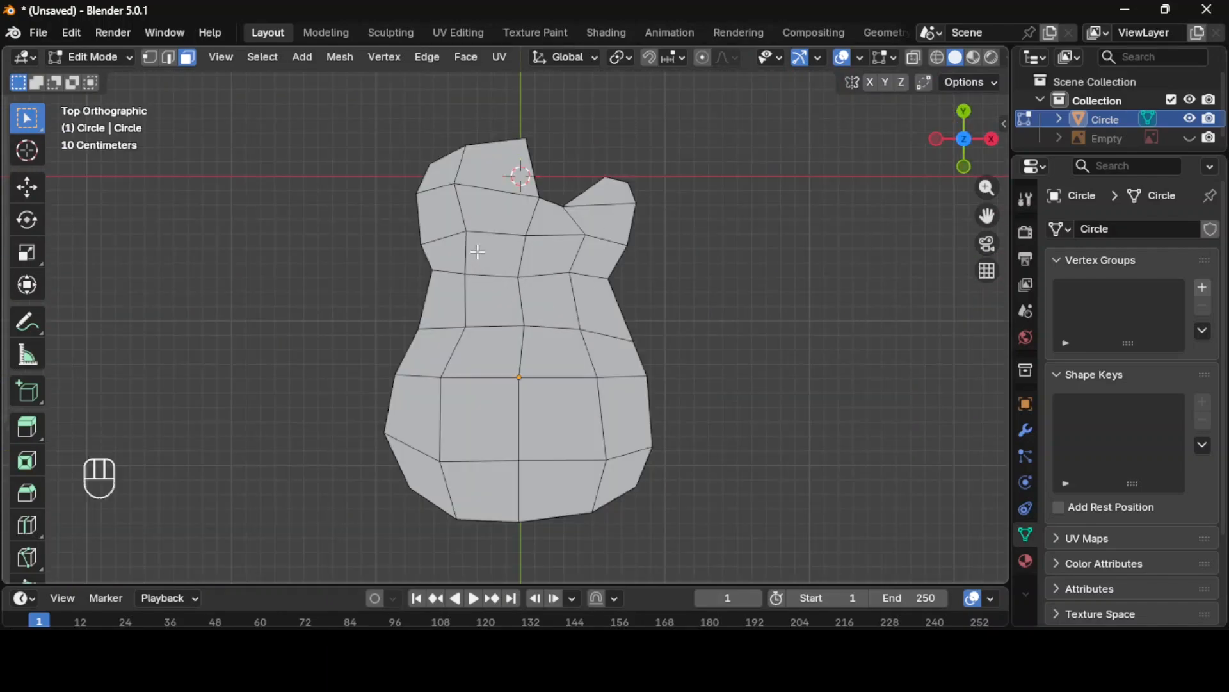
{"action": "left_click", "coordinate": [541, 292]}
{"action": "left_click", "coordinate": [538, 258], "text": "shift"}
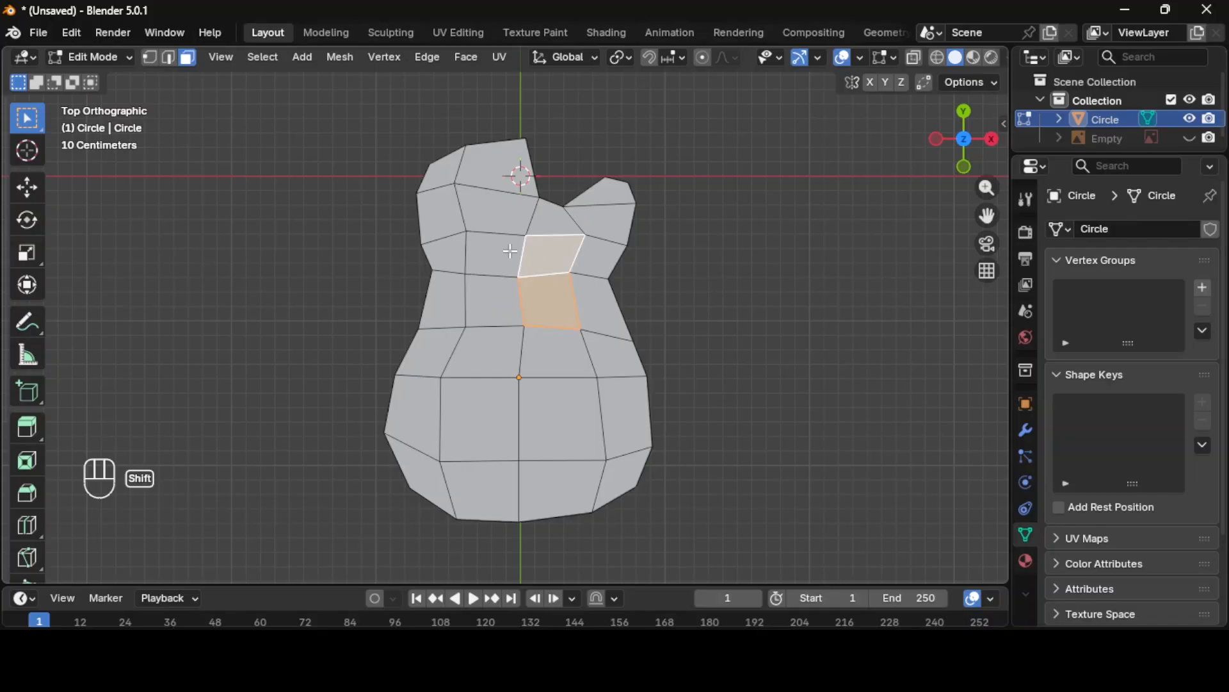
{"action": "left_click", "coordinate": [494, 254], "text": "shift"}
{"action": "left_click", "coordinate": [493, 301], "text": "shift"}
{"action": "key", "text": "i"}
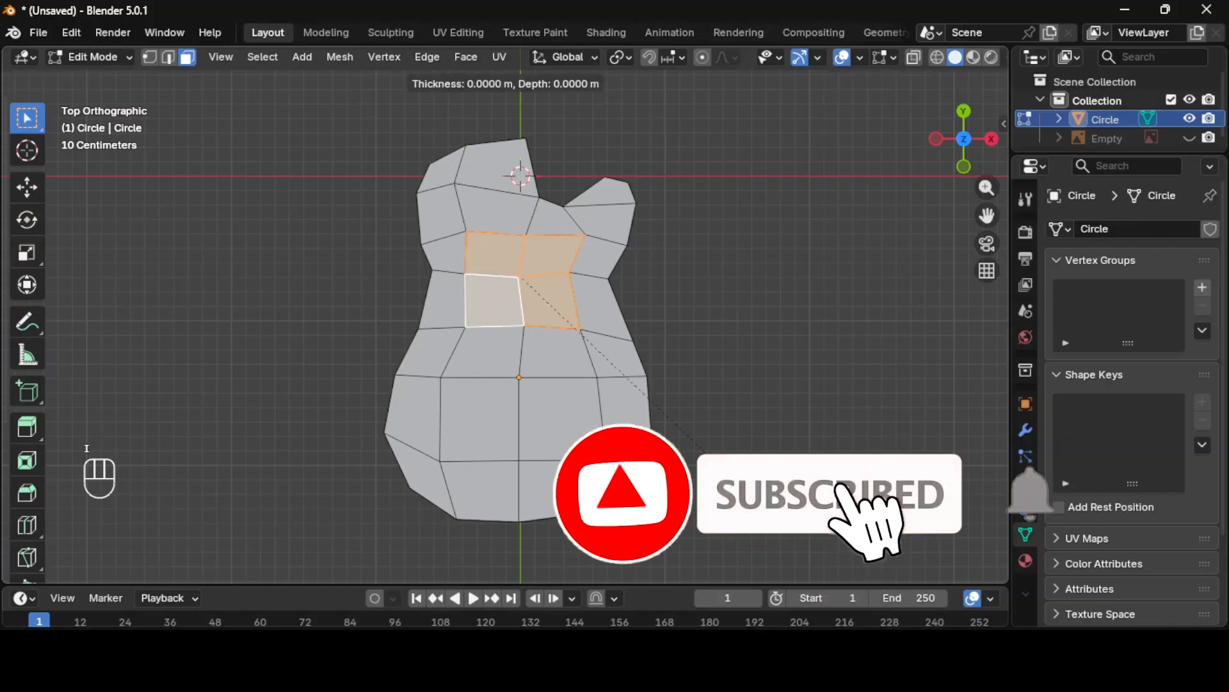
{"action": "left_click", "coordinate": [722, 471]}
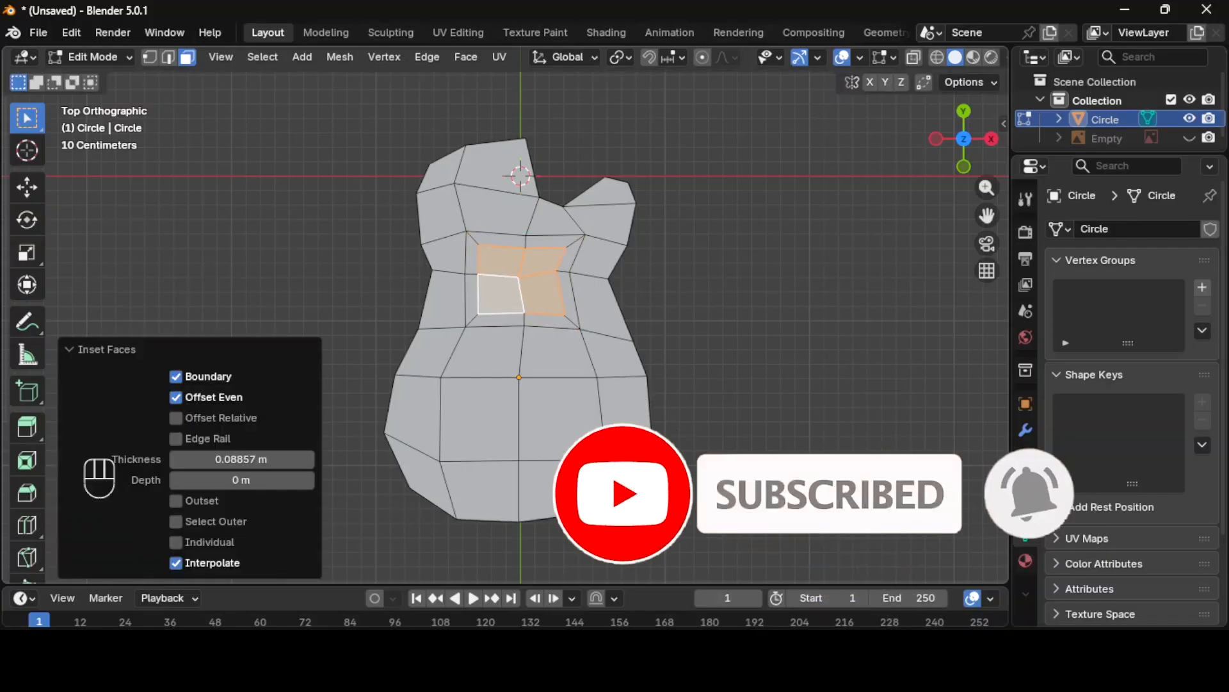
{"action": "left_click", "coordinate": [723, 469]}
Step: Shape the four inset faces into a regular circle with LoopTools Circle and deselect them
{"action": "left_click", "coordinate": [501, 260]}
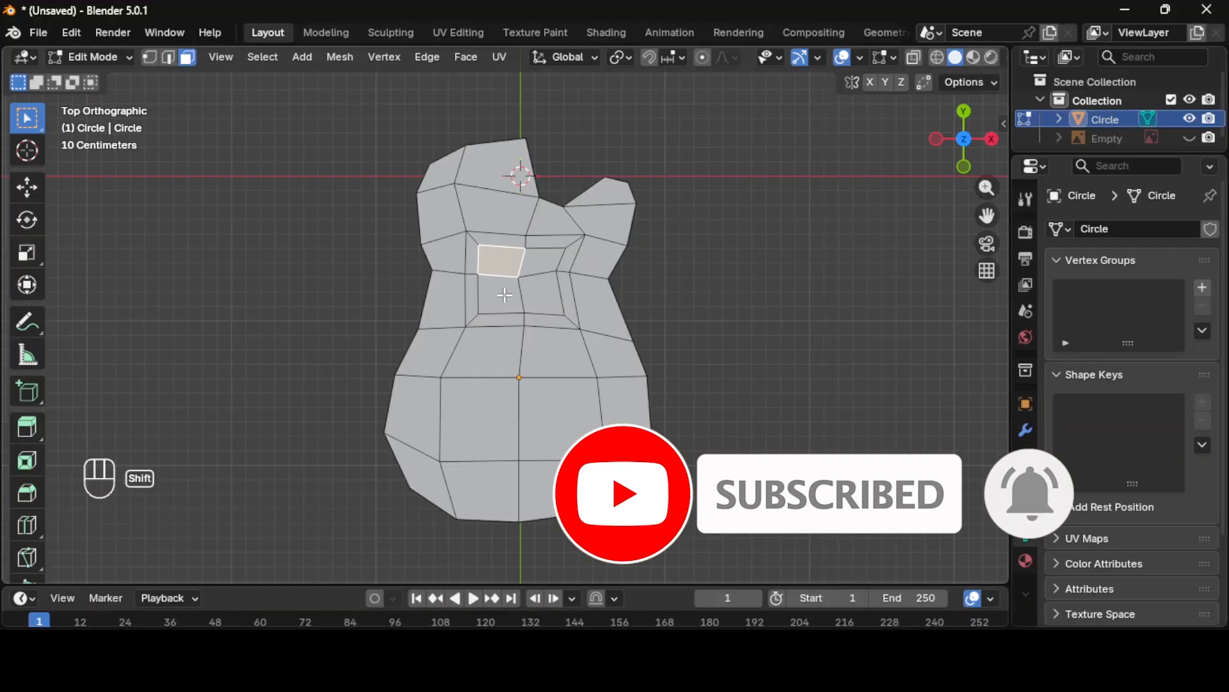
{"action": "left_click", "coordinate": [501, 293], "text": "shift"}
{"action": "left_click", "coordinate": [541, 293], "text": "shift"}
{"action": "right_click", "coordinate": [508, 259]}
{"action": "mouse_move", "coordinate": [495, 238]}
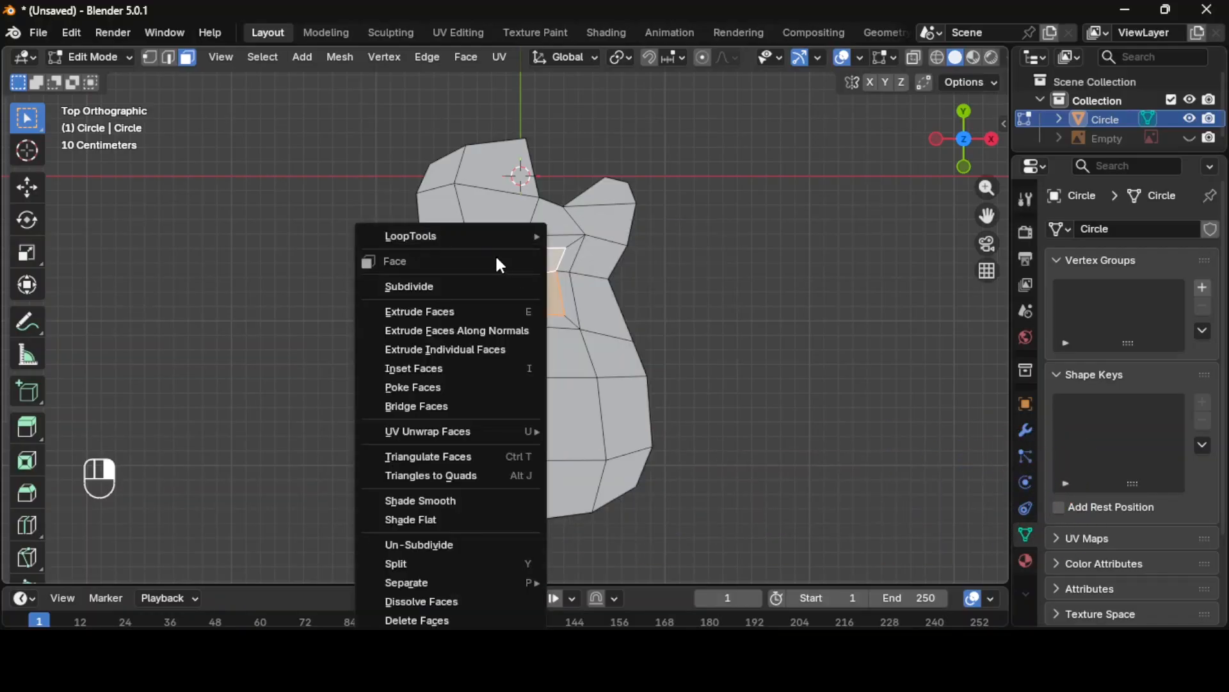
{"action": "left_click", "coordinate": [614, 254]}
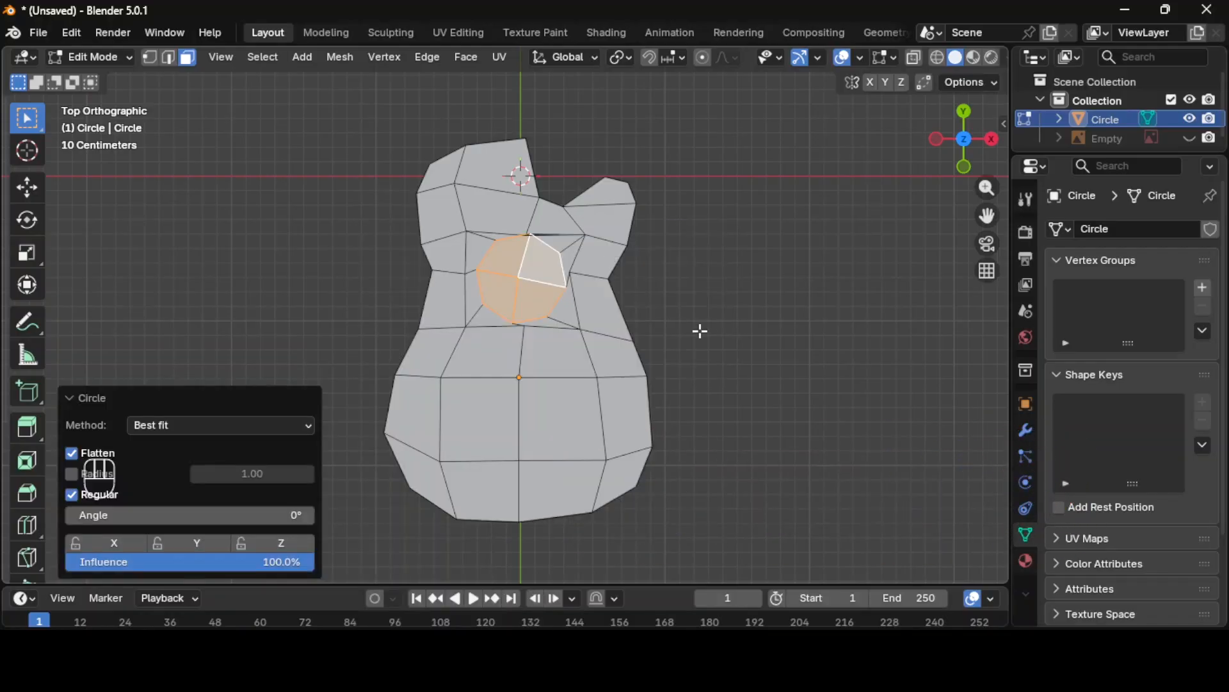
{"action": "left_click", "coordinate": [707, 328]}
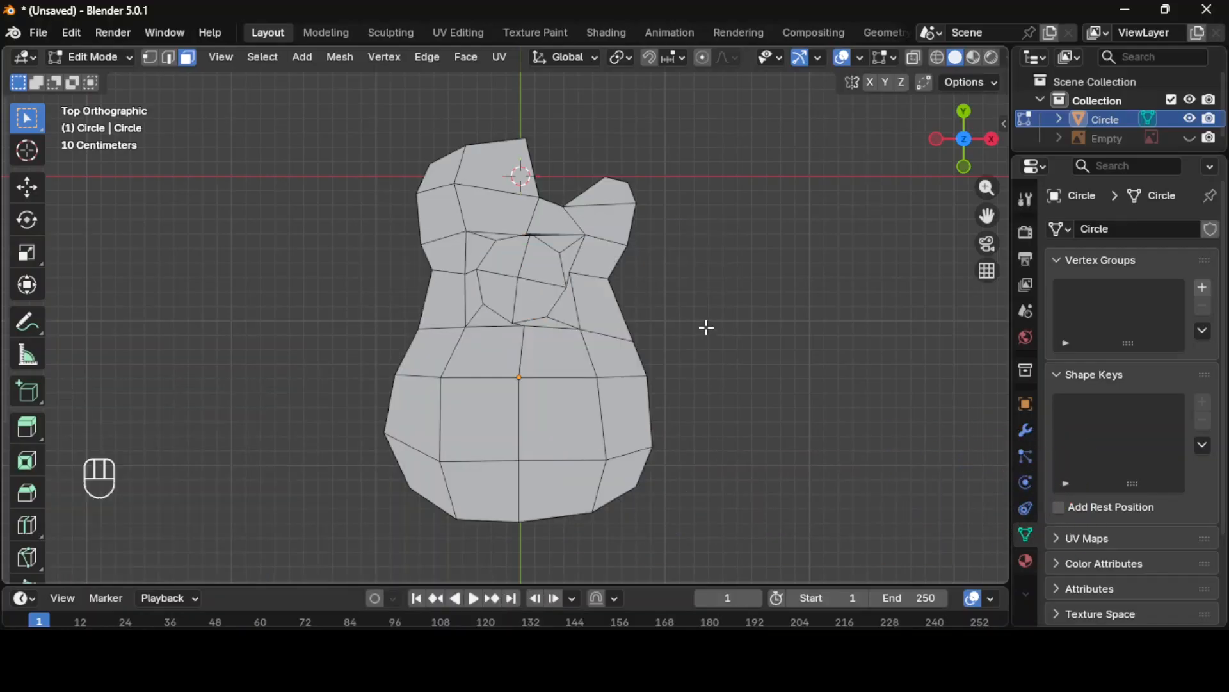
Step: Inset the four faces of the circle by about 0.043 m to form a sound hole rim
{"action": "left_click", "coordinate": [493, 268]}
{"action": "left_click", "coordinate": [508, 289], "text": "shift"}
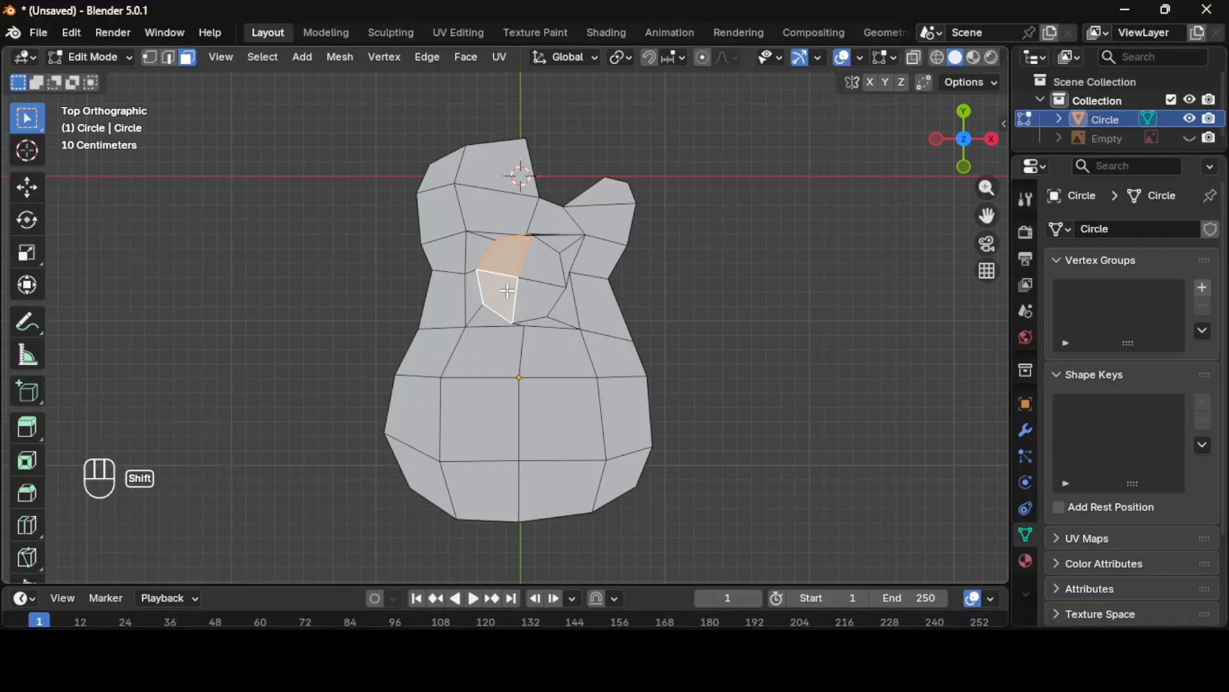
{"action": "left_click", "coordinate": [545, 281], "text": "shift"}
{"action": "left_click", "coordinate": [543, 262], "text": "shift"}
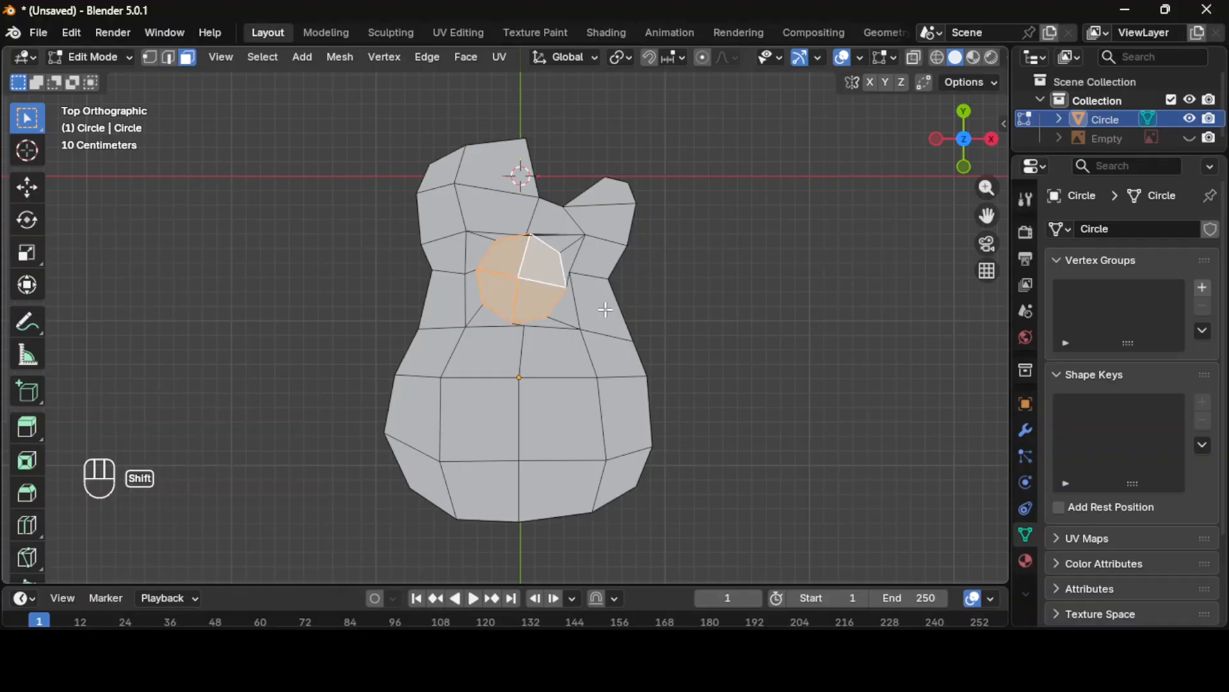
{"action": "key", "text": "i"}
{"action": "left_click", "coordinate": [678, 378]}
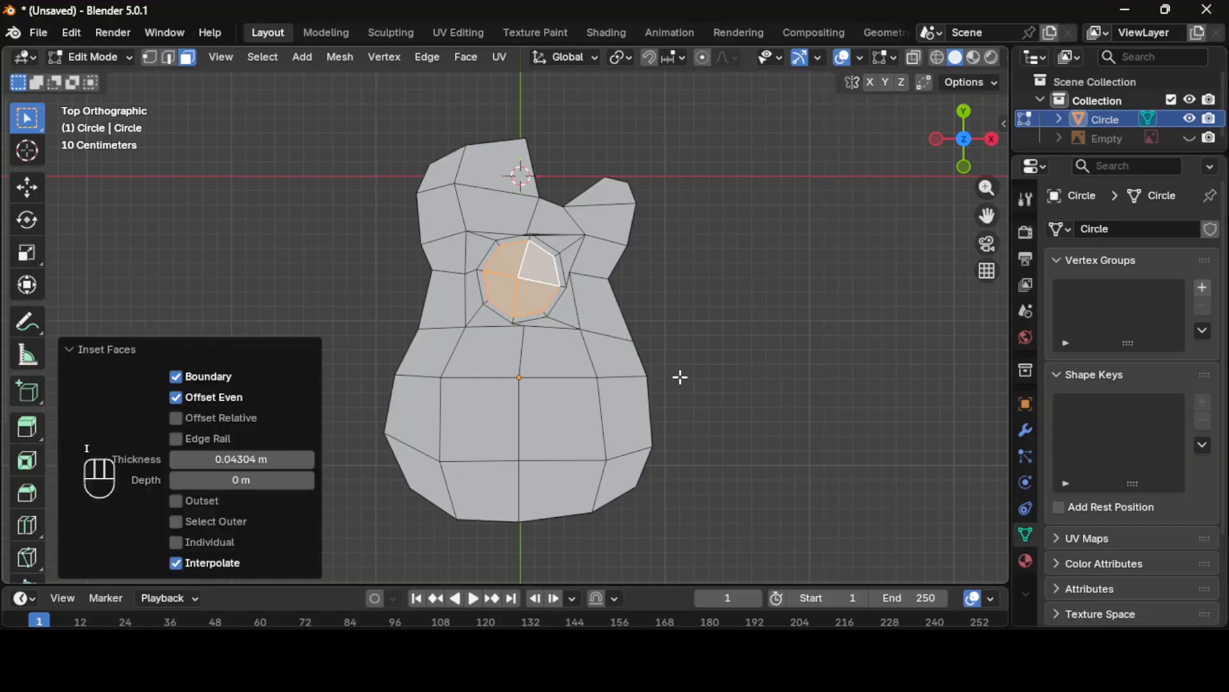
{"action": "key", "text": "alt+a"}
Step: Delete the four faces inside the rim to open the sound hole
{"action": "left_click", "coordinate": [514, 262], "text": "shift"}
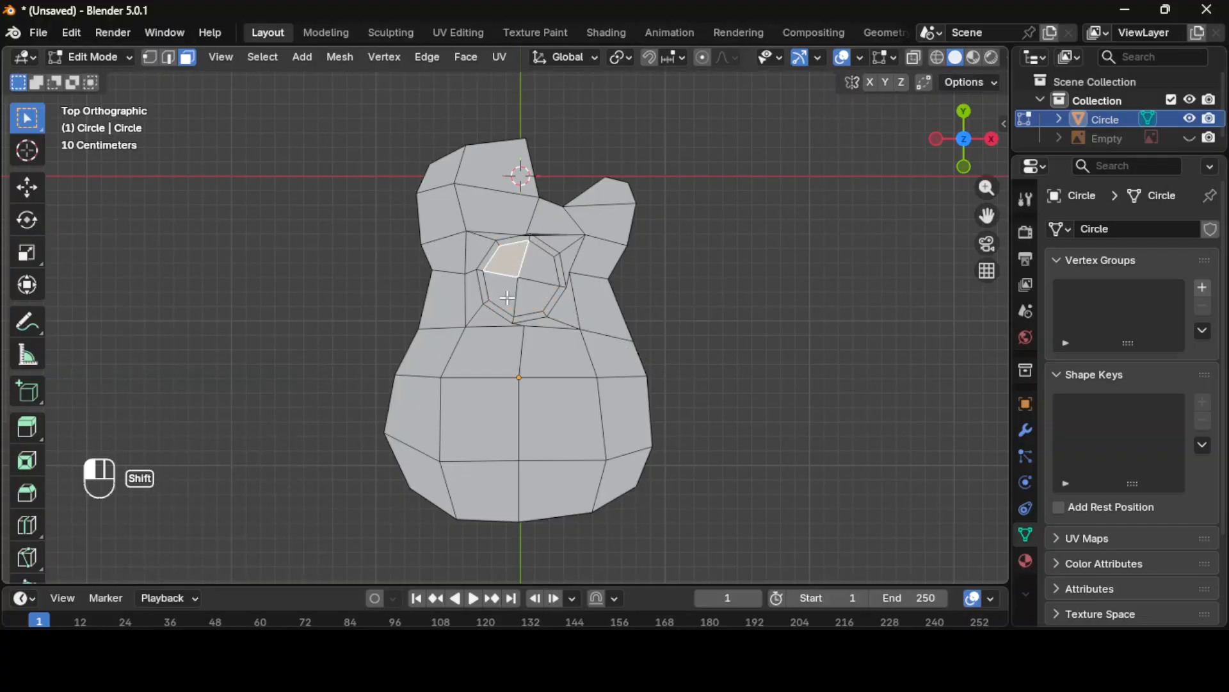
{"action": "left_click", "coordinate": [507, 297], "text": "shift"}
{"action": "left_click", "coordinate": [535, 297], "text": "shift"}
{"action": "left_click", "coordinate": [539, 268], "text": "shift"}
{"action": "key", "text": "x"}
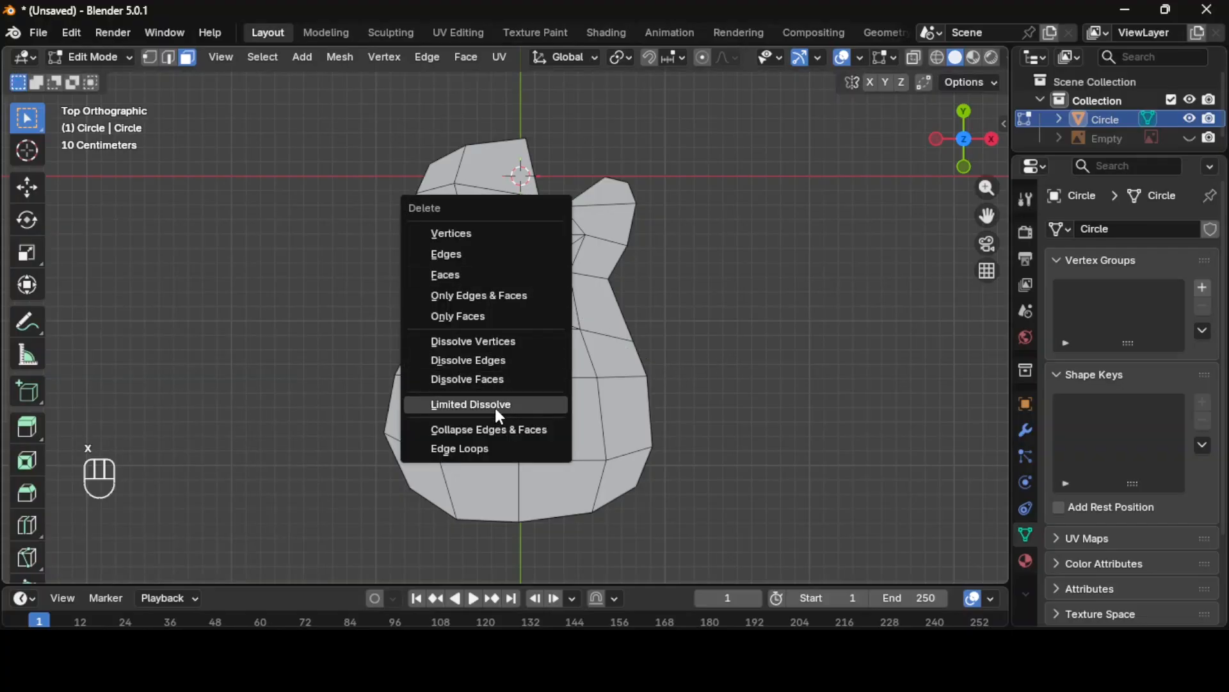
{"action": "left_click", "coordinate": [500, 430]}
{"action": "left_click", "coordinate": [751, 441]}
Step: Switch to Object Mode and enable Cavity viewport shading with the type set to Both
{"action": "mouse_move", "coordinate": [765, 470]}
{"action": "middle_mouse_down"}
{"action": "mouse_move", "coordinate": [686, 390]}
{"action": "mouse_move", "coordinate": [668, 343]}
{"action": "mouse_move", "coordinate": [666, 461]}
{"action": "middle_mouse_up"}
{"action": "key", "text": "Tab"}
{"action": "left_click", "coordinate": [993, 59]}
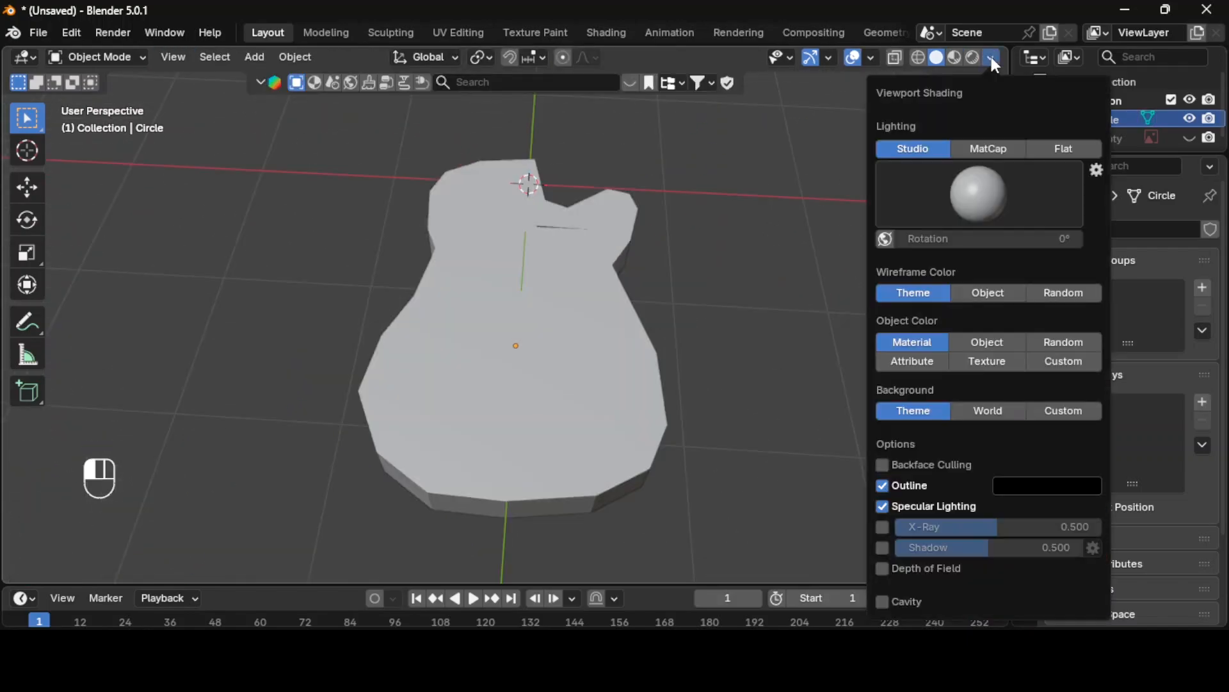
{"action": "left_click", "coordinate": [886, 602]}
{"action": "scroll", "coordinate": [943, 578], "scroll_direction": "down", "scroll_amount": 1}
{"action": "left_click", "coordinate": [1080, 580]}
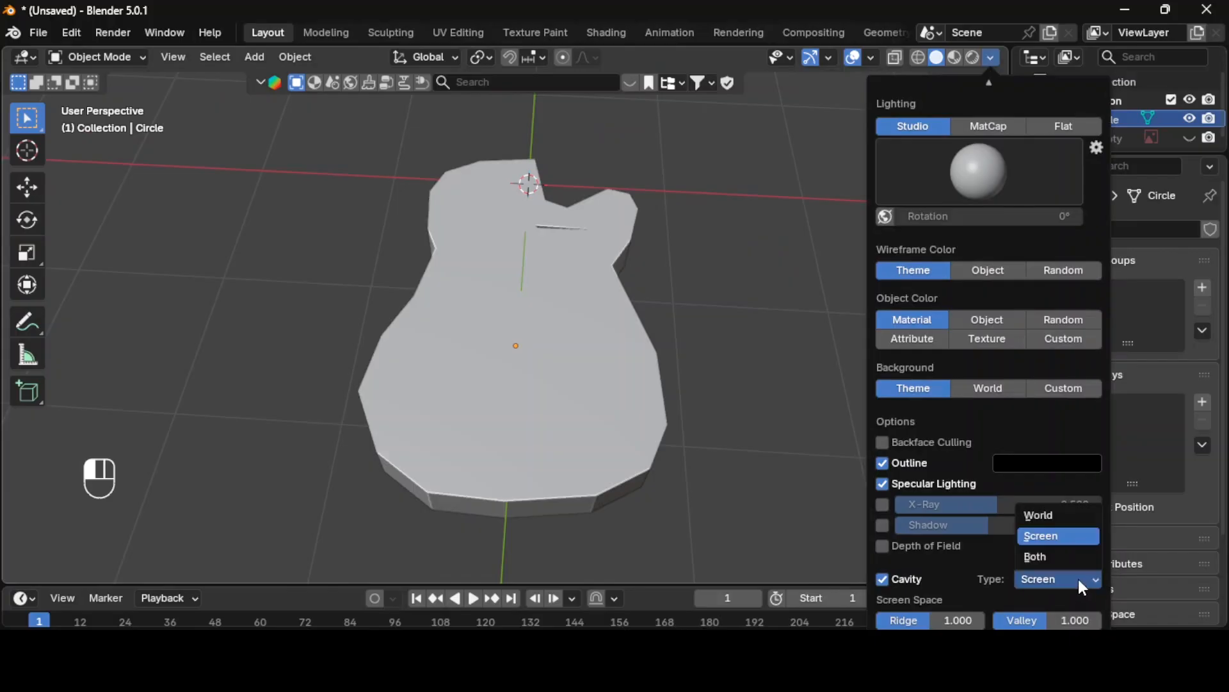
{"action": "left_click", "coordinate": [1063, 555]}
{"action": "middle_click_drag", "start_coordinate": [750, 406], "coordinate": [710, 461]}
{"action": "scroll", "coordinate": [679, 384], "scroll_direction": "up", "scroll_amount": 4}
{"action": "middle_click_drag", "start_coordinate": [702, 390], "coordinate": [677, 255]}
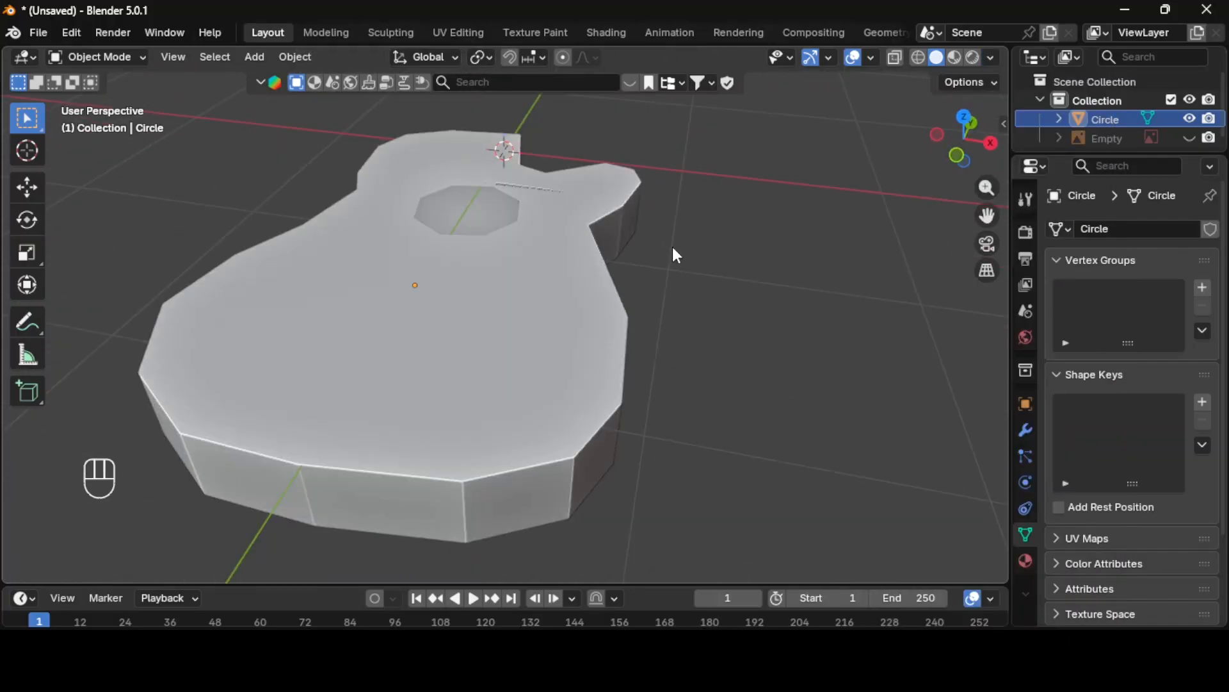
Step: Move the vertex crowding the sound hole's upper rim toward the neck and about 0.1 m in negative X
{"action": "key", "text": "Tab"}
{"action": "key", "text": "KP_7"}
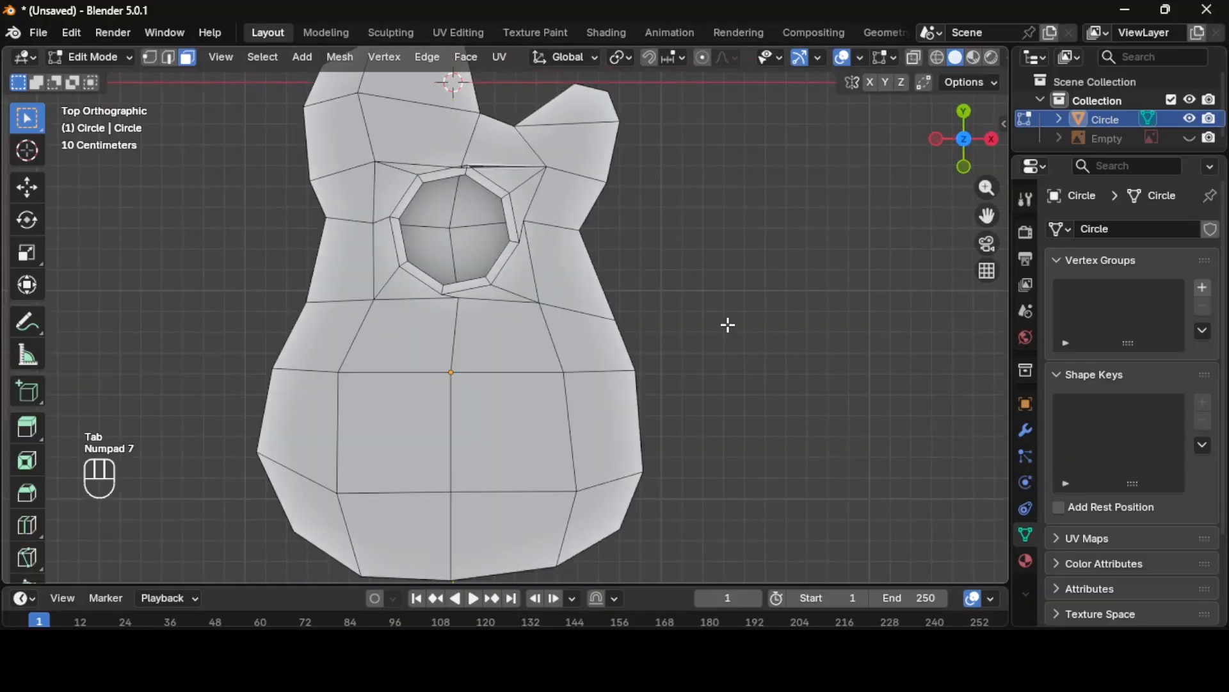
{"action": "scroll", "coordinate": [612, 320], "scroll_direction": "up", "scroll_amount": 1}
{"action": "key", "text": "1"}
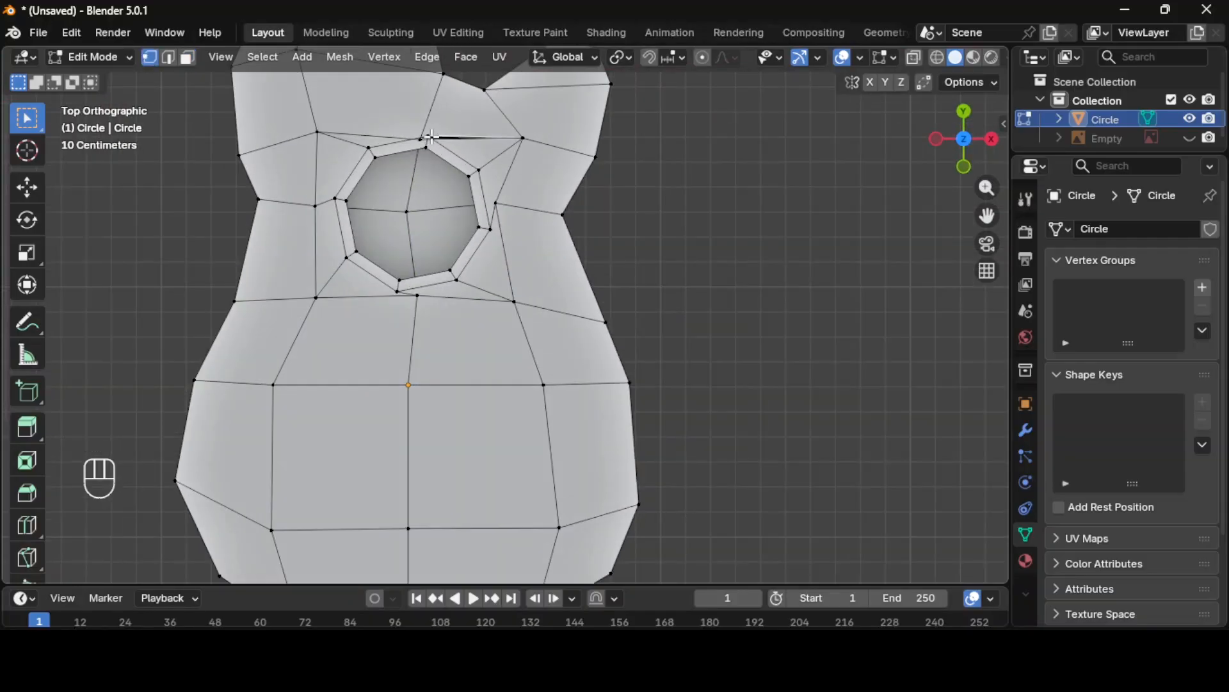
{"action": "left_click", "coordinate": [430, 138]}
{"action": "middle_click_drag", "start_coordinate": [433, 136], "coordinate": [528, 236], "text": "shift"}
{"action": "key", "text": "g"}
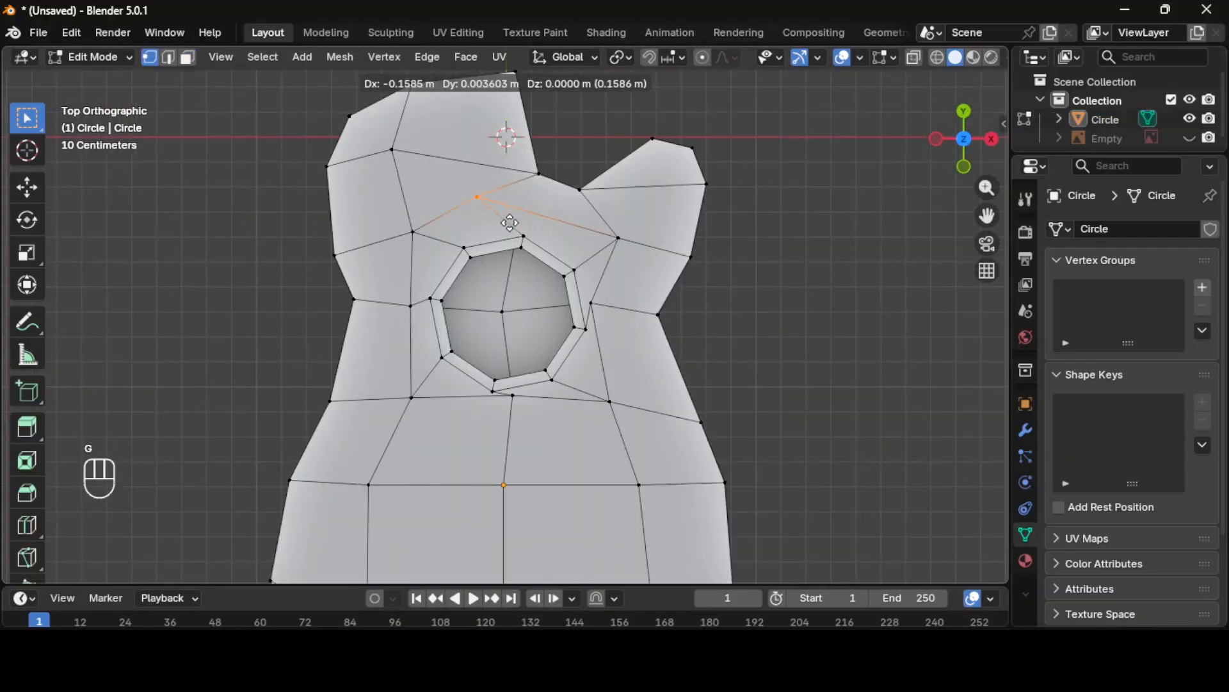
{"action": "left_click", "coordinate": [525, 223]}
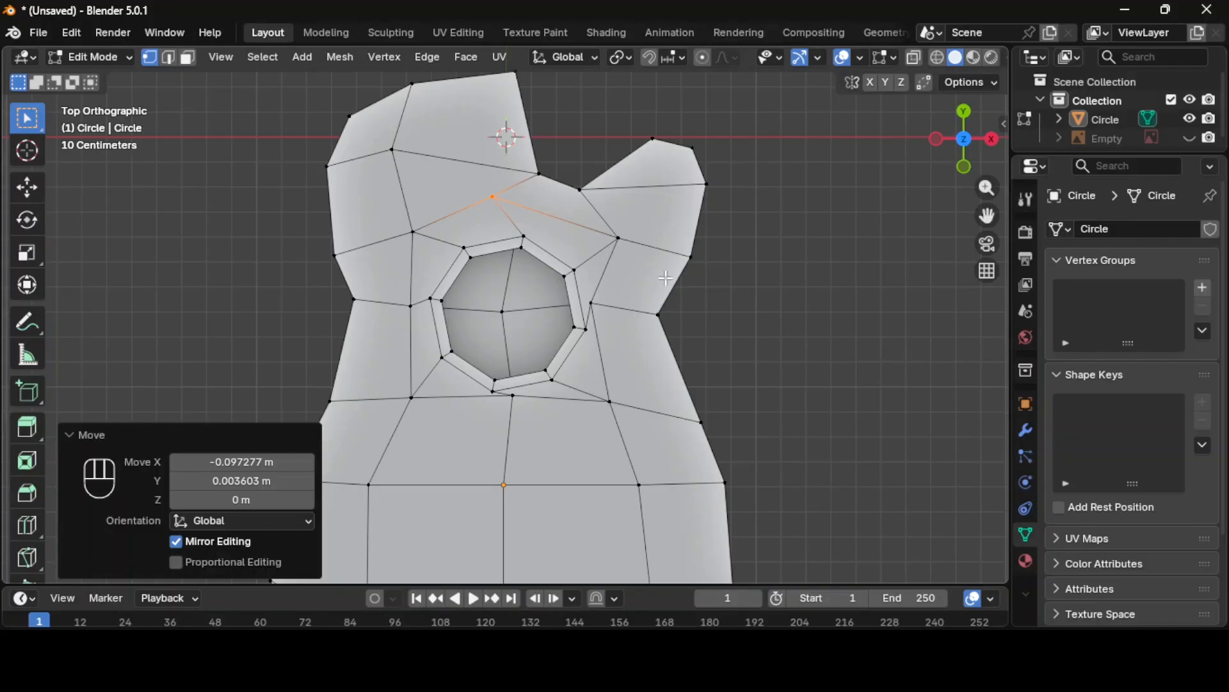
Step: Add a lengthwise loop cut right of the sound hole's centre and a centred crosswise loop cut through its upper half
{"action": "key", "text": "ctrl+r"}
{"action": "left_click", "coordinate": [546, 220]}
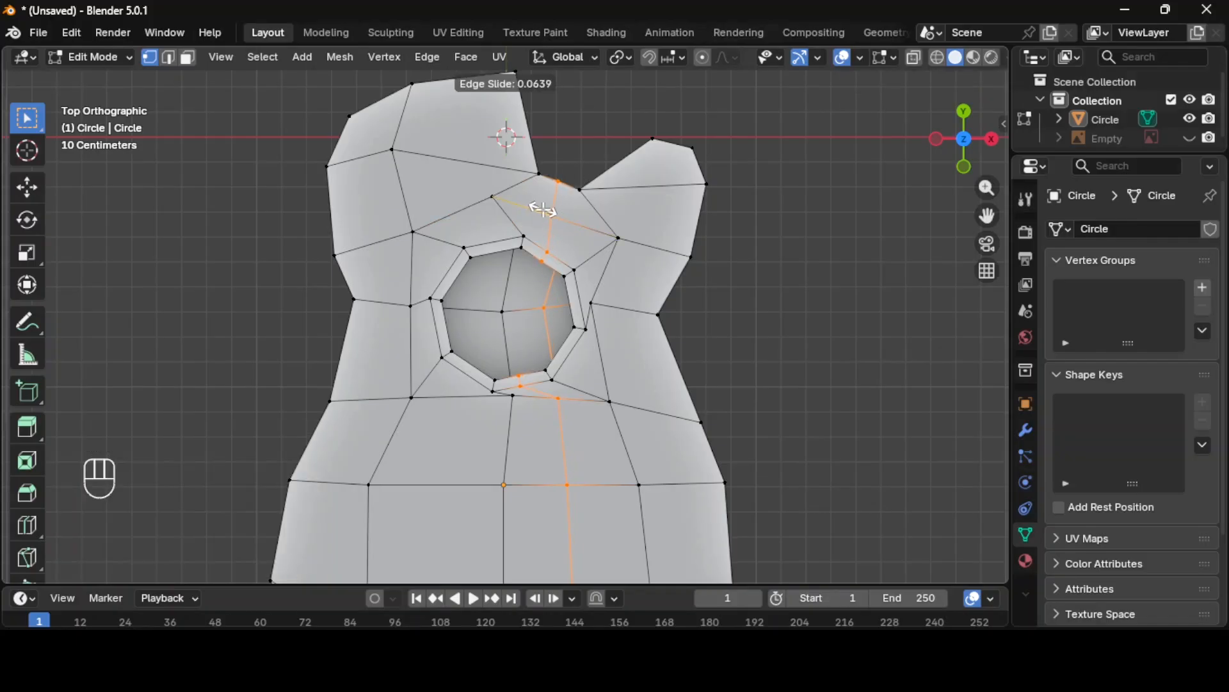
{"action": "left_click", "coordinate": [551, 213]}
{"action": "key", "text": "ctrl+r"}
{"action": "left_click", "coordinate": [399, 269]}
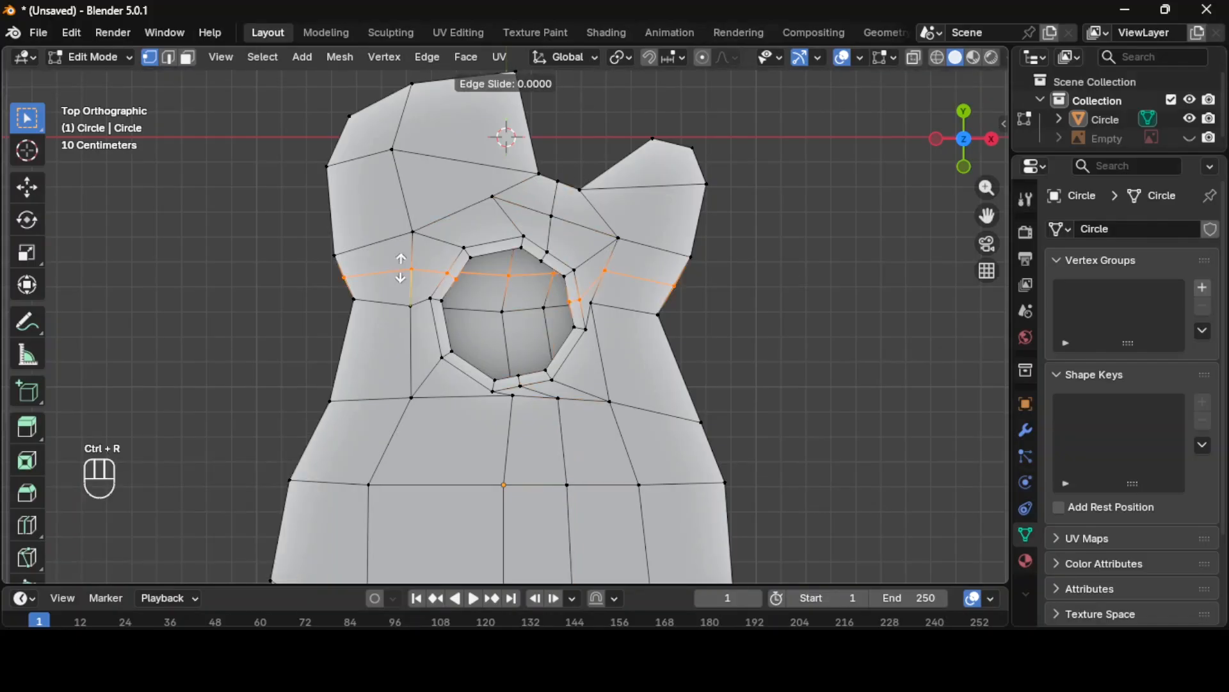
{"action": "left_click", "coordinate": [401, 269]}
{"action": "left_click", "coordinate": [591, 303]}
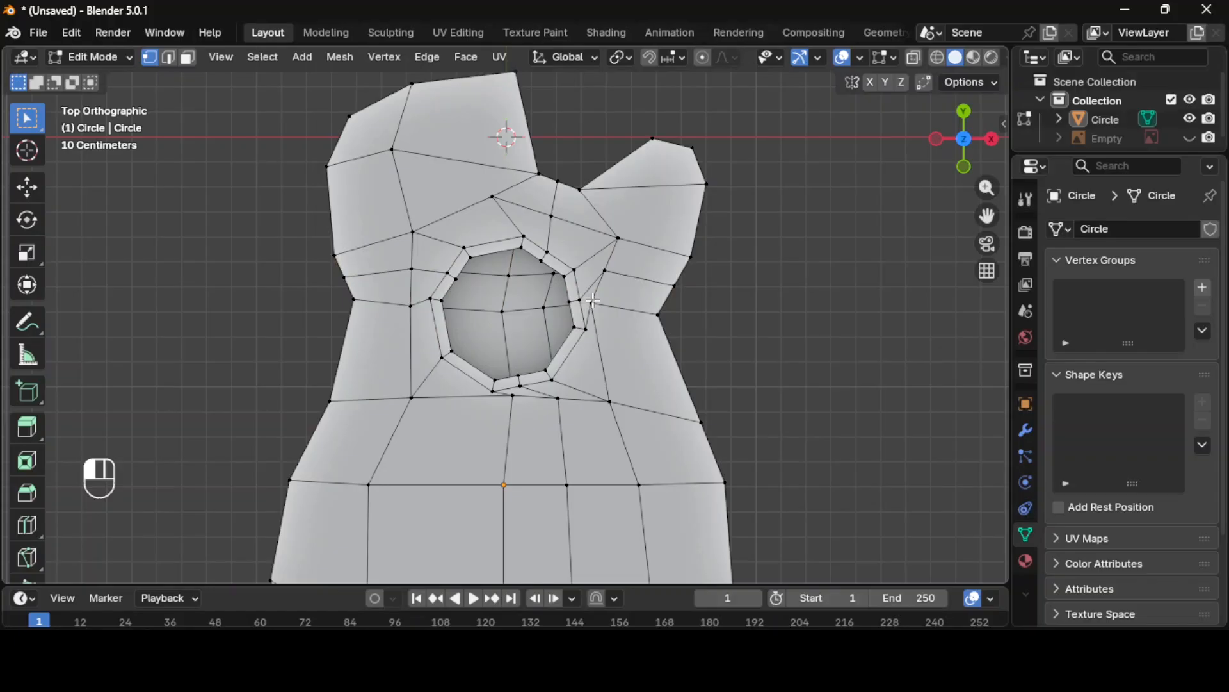
Step: Move the vertex right of the sound hole about 0.137 m in X and -0.058 m in Y, and add a centred crosswise loop cut through the hole's lower half
{"action": "key", "text": "g"}
{"action": "left_click", "coordinate": [653, 340]}
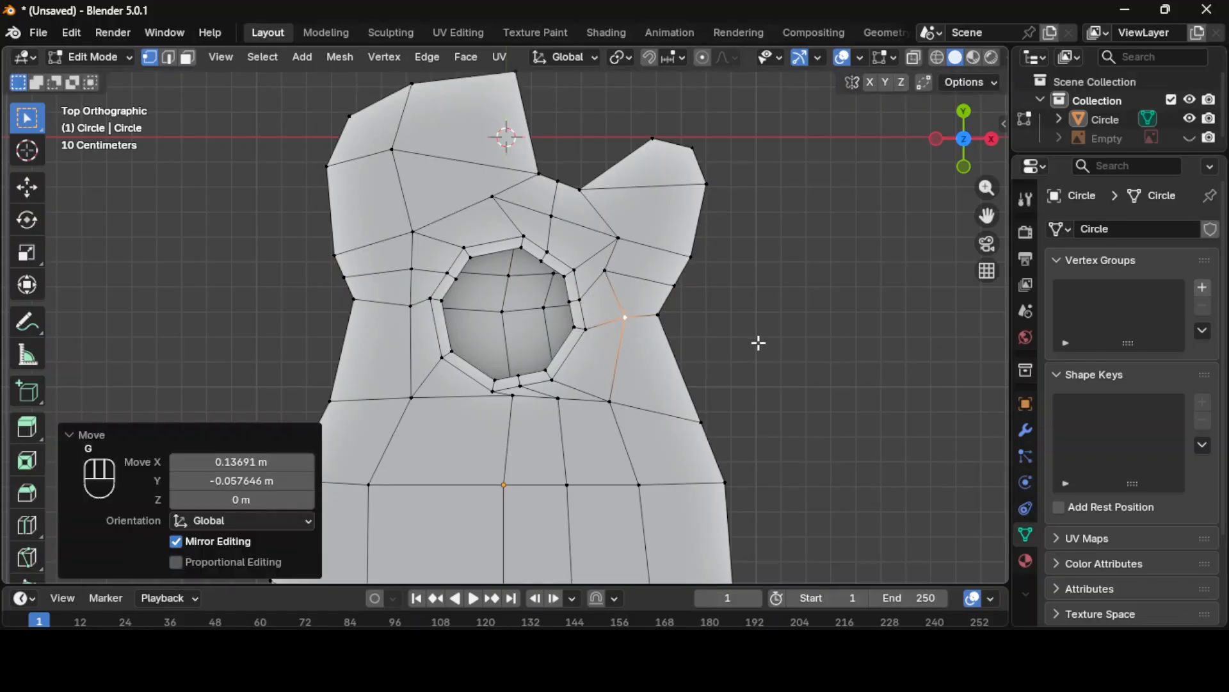
{"action": "key", "text": "ctrl+r"}
{"action": "left_click", "coordinate": [357, 356]}
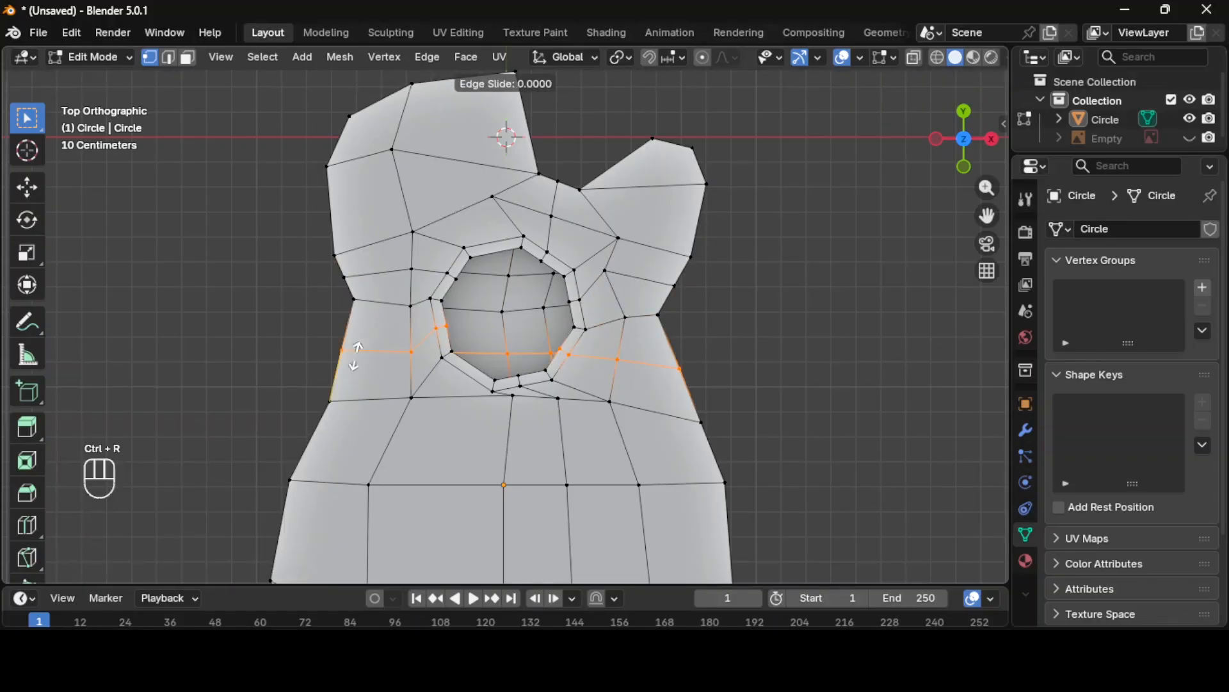
{"action": "left_click", "coordinate": [357, 356]}
Step: Select the guitar body's sharp edges and try to bevel them
{"action": "key", "text": "Tab"}
{"action": "middle_click_drag", "start_coordinate": [312, 323], "coordinate": [600, 312]}
{"action": "key", "text": "Tab"}
{"action": "key", "text": "a"}
{"action": "left_click", "coordinate": [221, 57]}
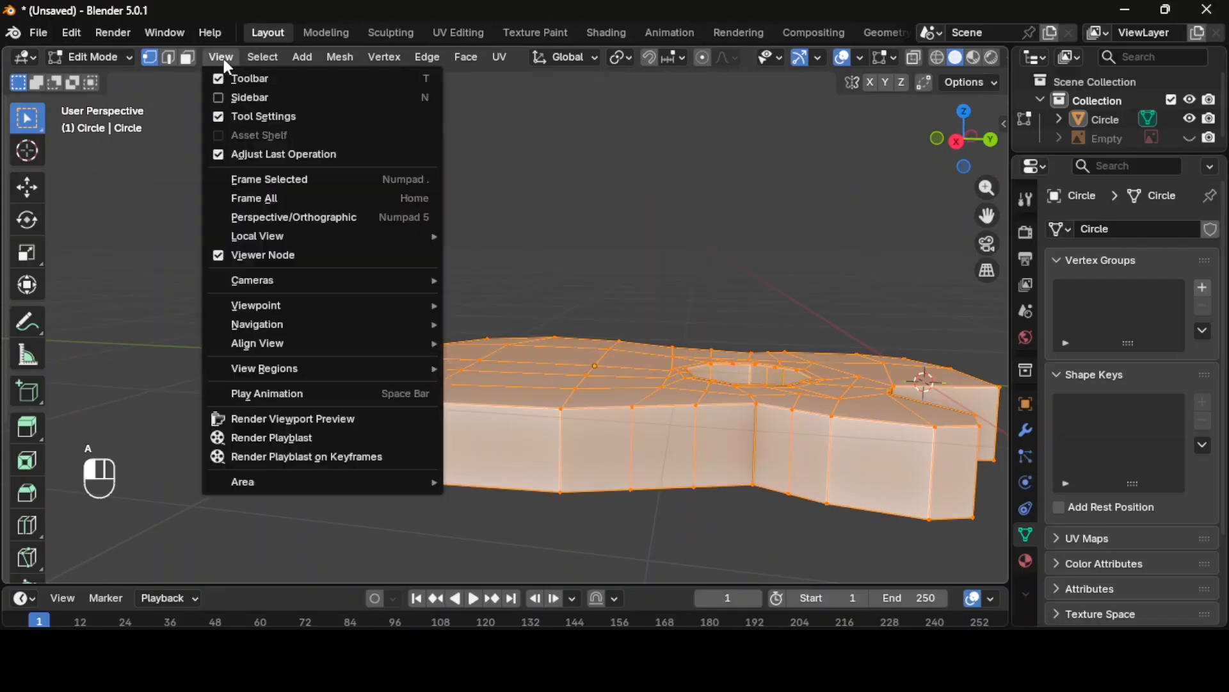
{"action": "left_click", "coordinate": [279, 180]}
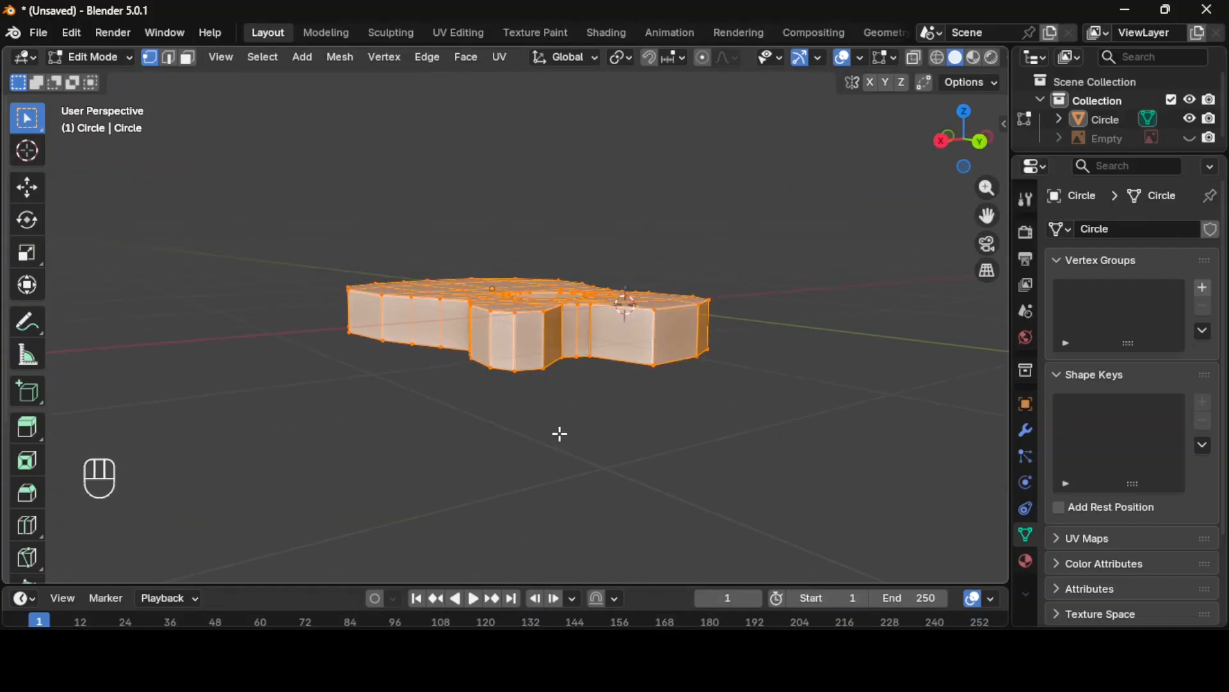
{"action": "left_click", "coordinate": [563, 430]}
{"action": "left_click", "coordinate": [263, 57]}
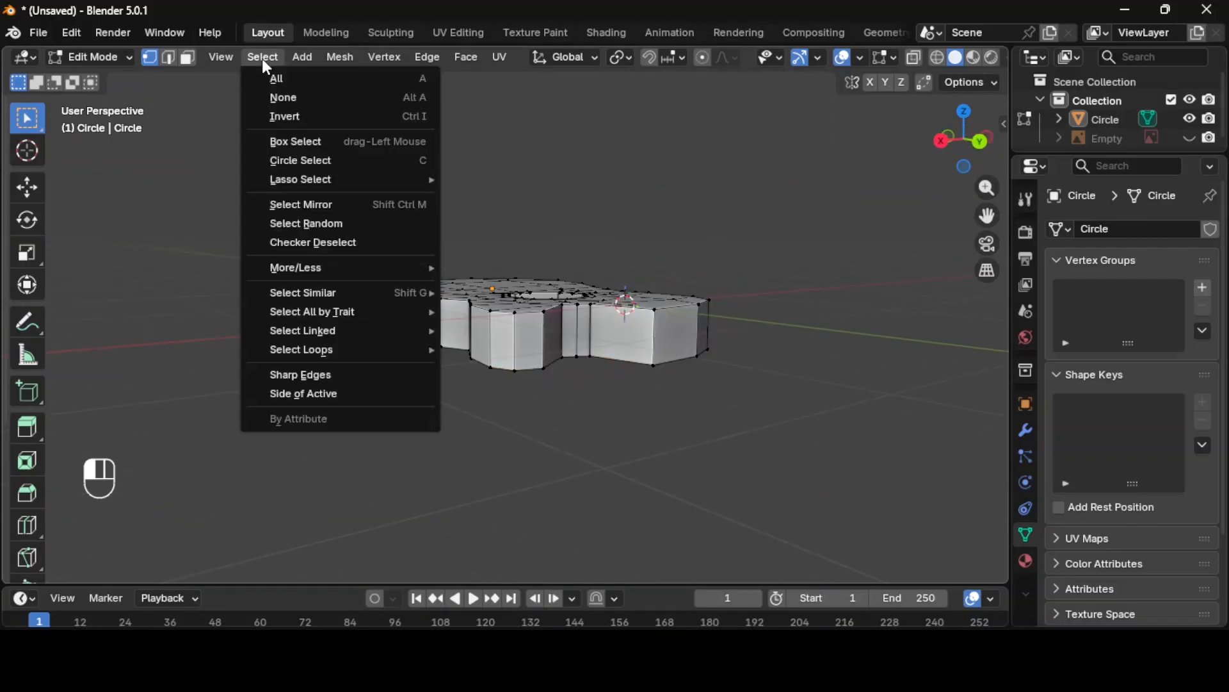
{"action": "left_click", "coordinate": [314, 374]}
{"action": "middle_click_drag", "start_coordinate": [486, 380], "coordinate": [513, 490]}
{"action": "left_click", "coordinate": [514, 311], "text": "shift"}
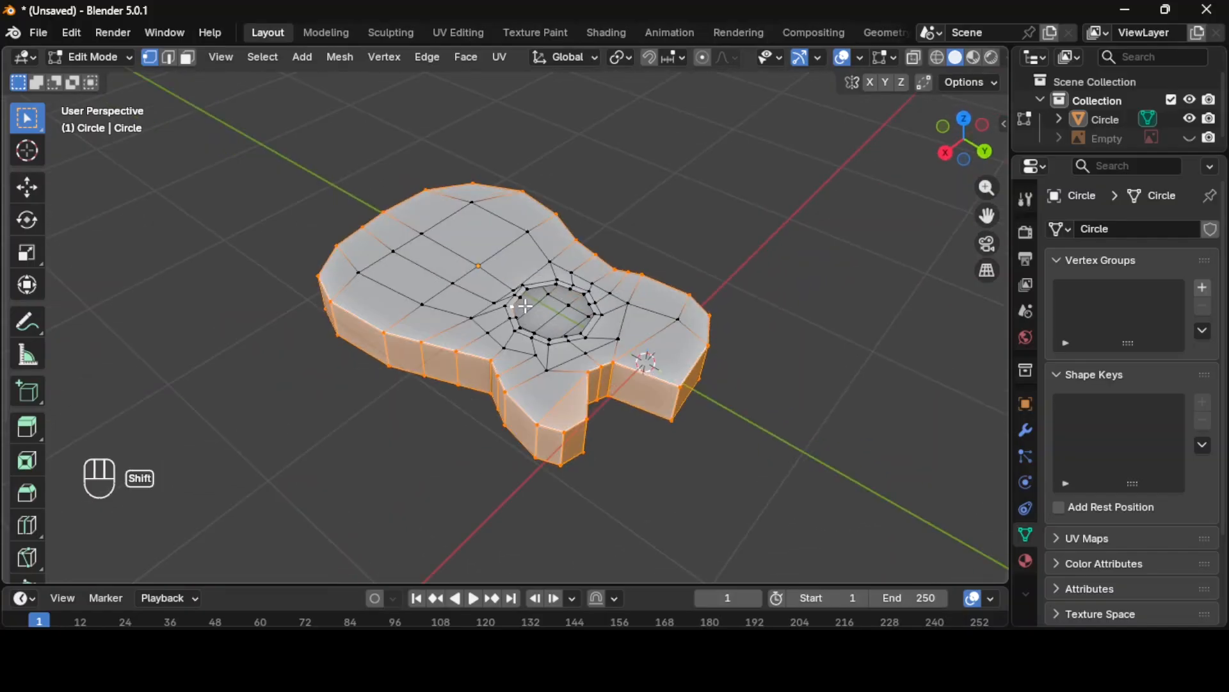
{"action": "key", "text": "2"}
{"action": "middle_click_drag", "start_coordinate": [645, 359], "coordinate": [609, 450]}
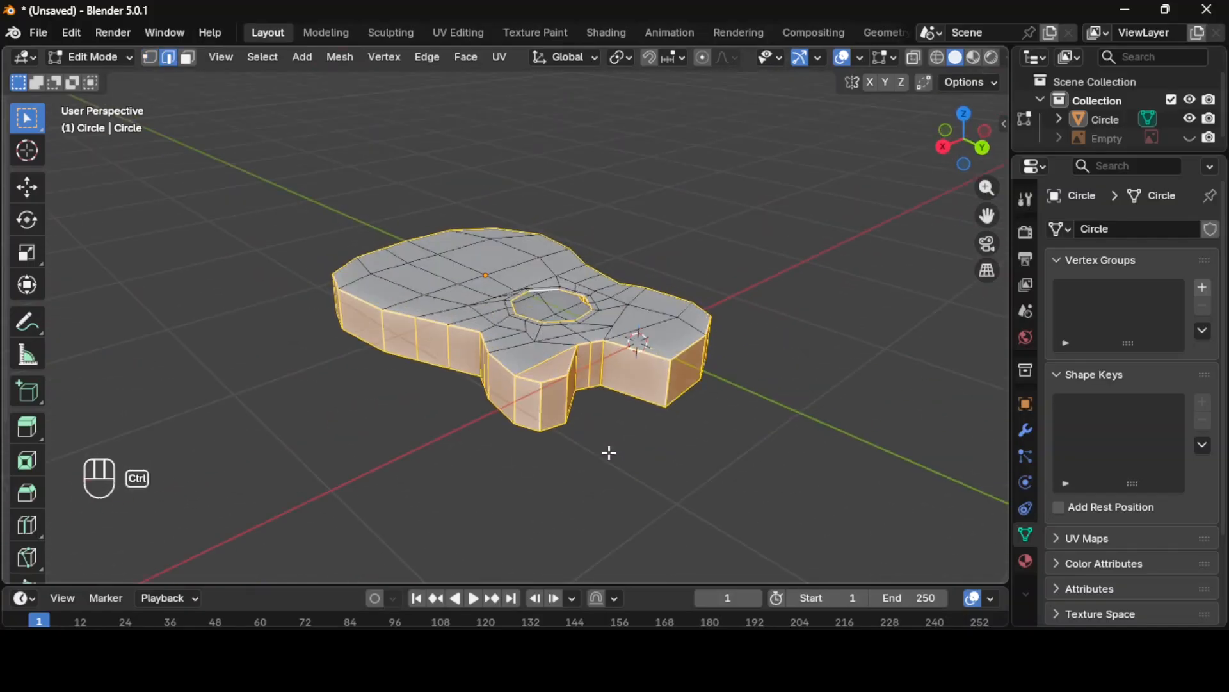
{"action": "key", "text": "ctrl+b"}
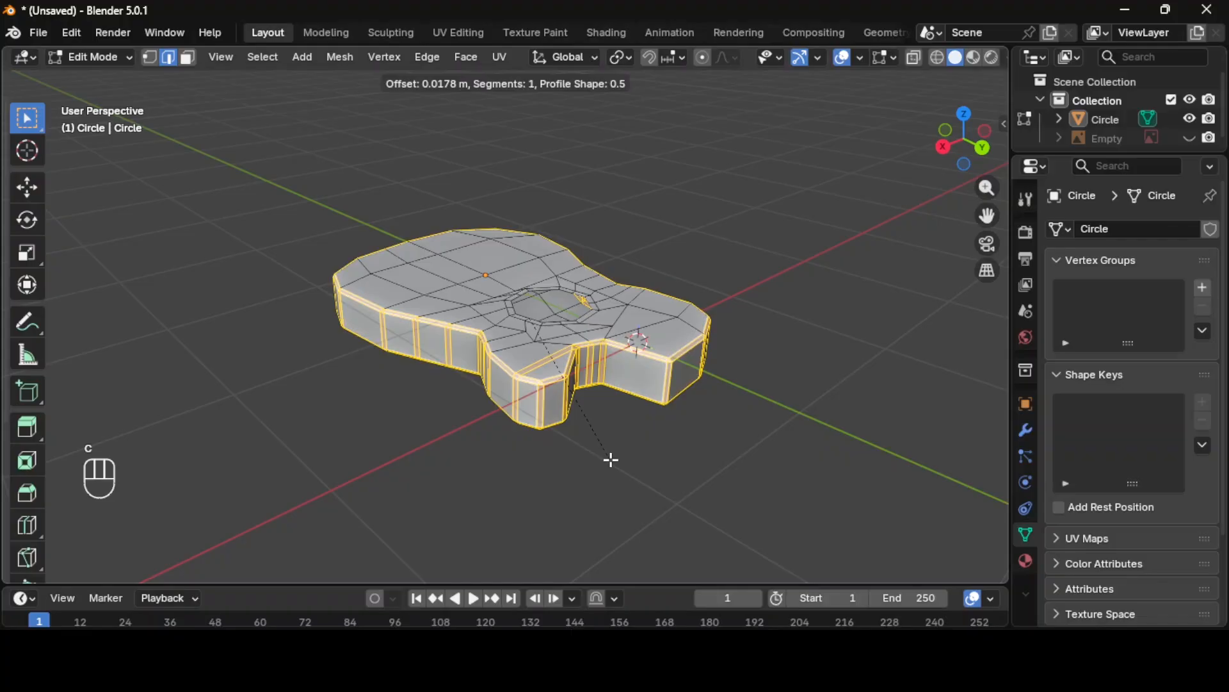
Step: Add a Catmull-Clark Subdivision Surface modifier to the guitar body with viewport level 2
{"action": "key", "text": "Tab"}
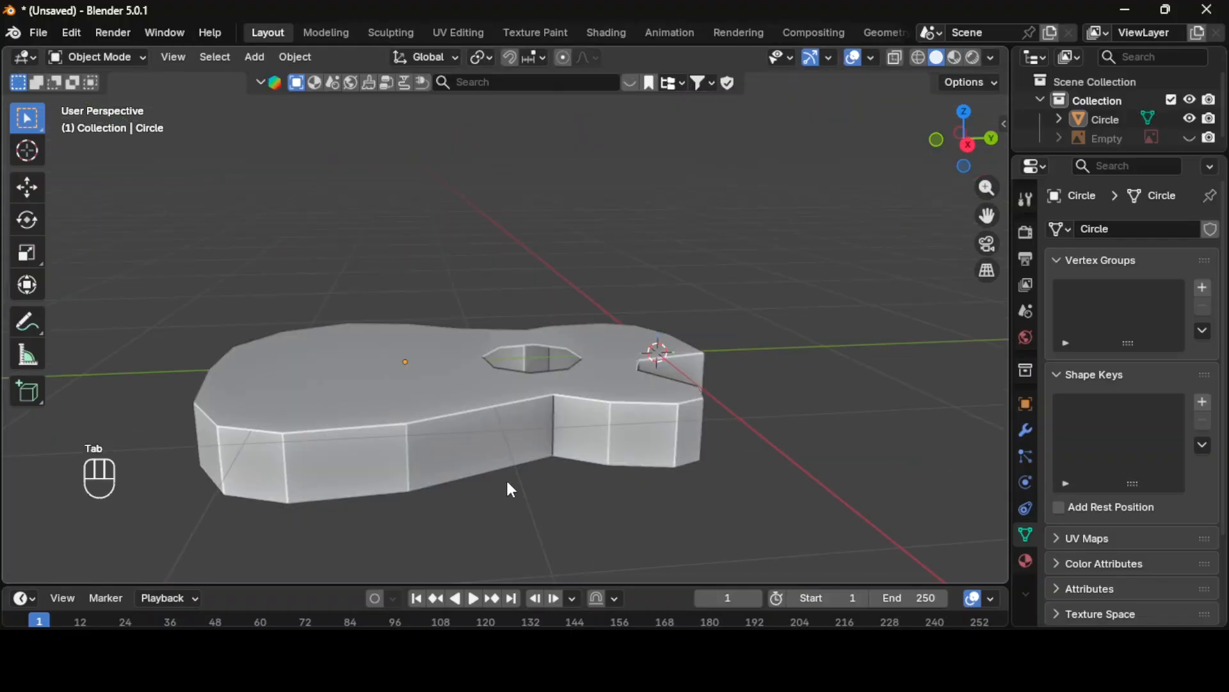
{"action": "key", "text": "KP_5"}
{"action": "key", "text": "KP_7"}
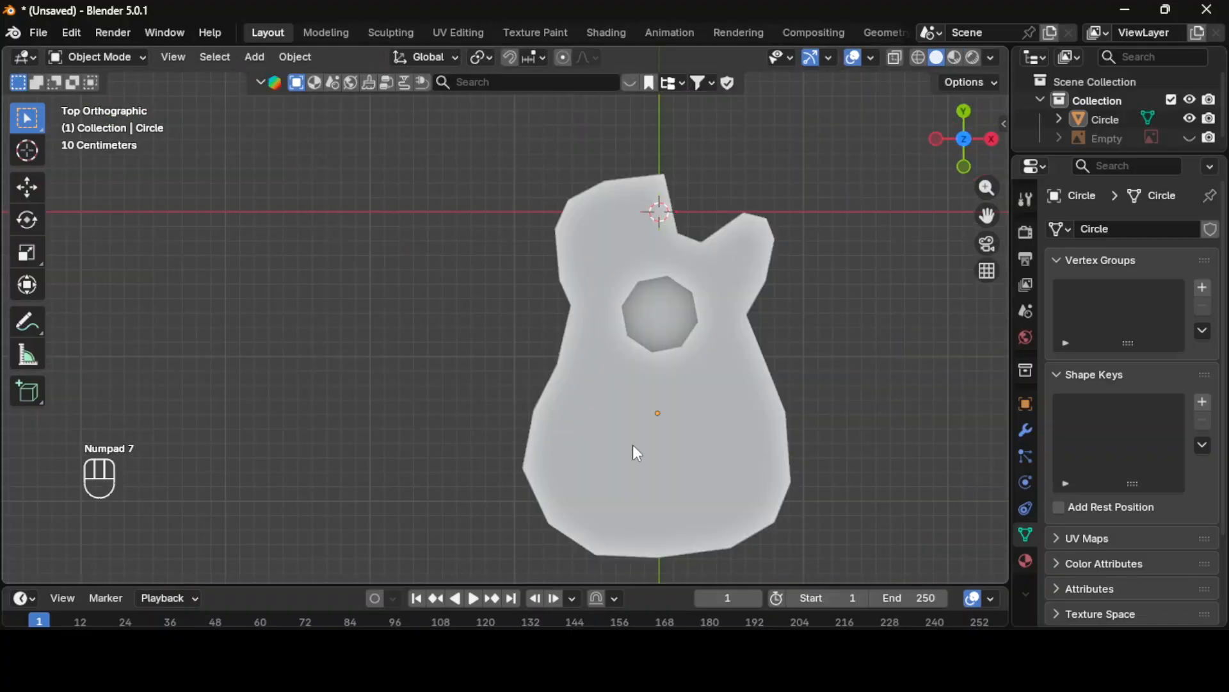
{"action": "key", "text": "KP_Decimal"}
{"action": "left_click", "coordinate": [1026, 430]}
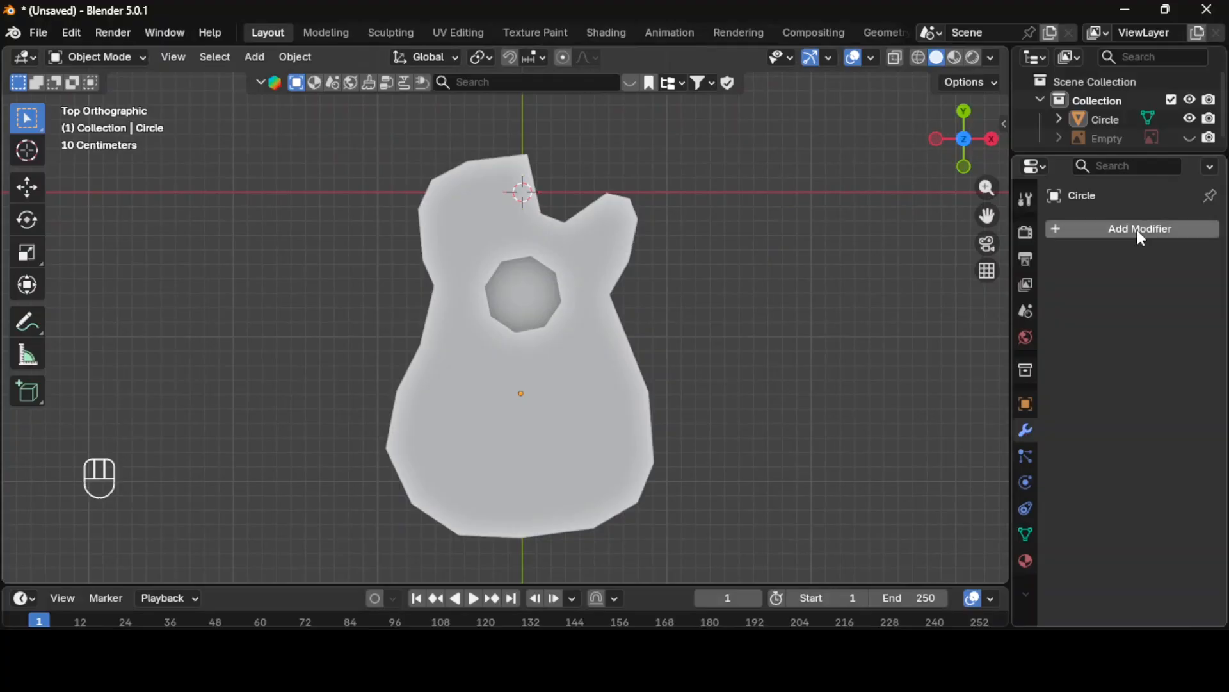
{"action": "left_click", "coordinate": [1136, 229]}
{"action": "mouse_move", "coordinate": [1136, 229]}
{"action": "left_click", "coordinate": [909, 533]}
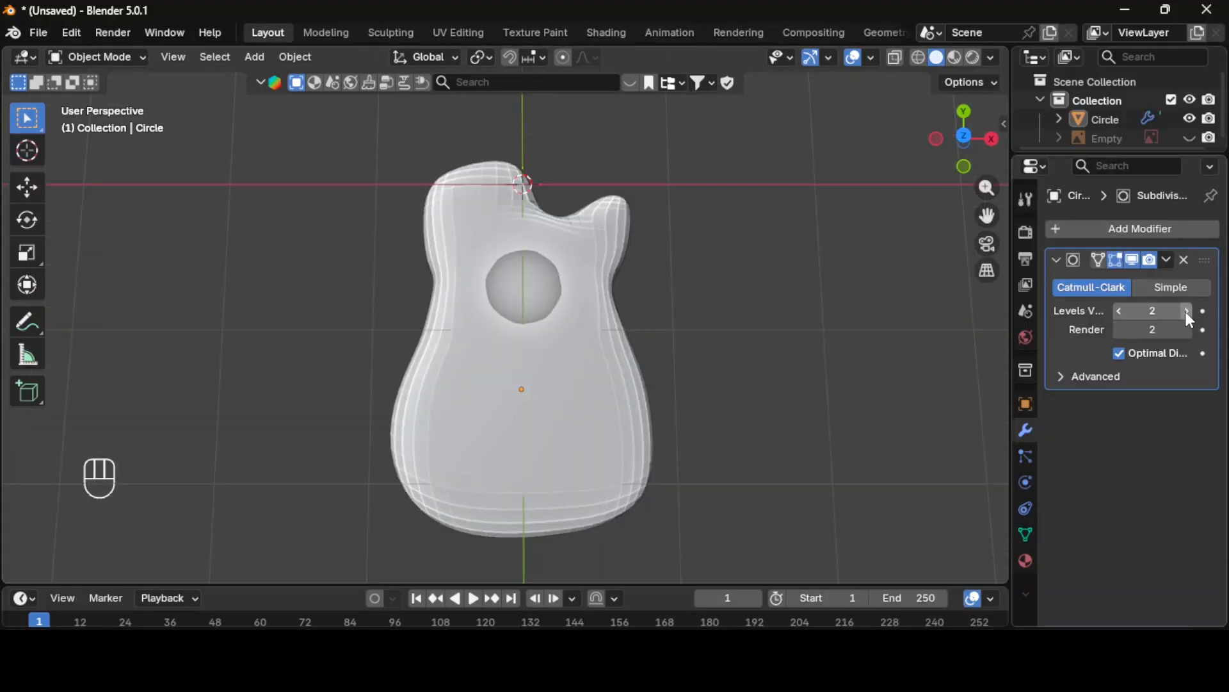
Step: Add two loop cuts around the body's side wall, one slid to the upper edge (factor 1) and one to the lower edge (factor -1)
{"action": "middle_click_drag", "start_coordinate": [798, 420], "coordinate": [765, 406]}
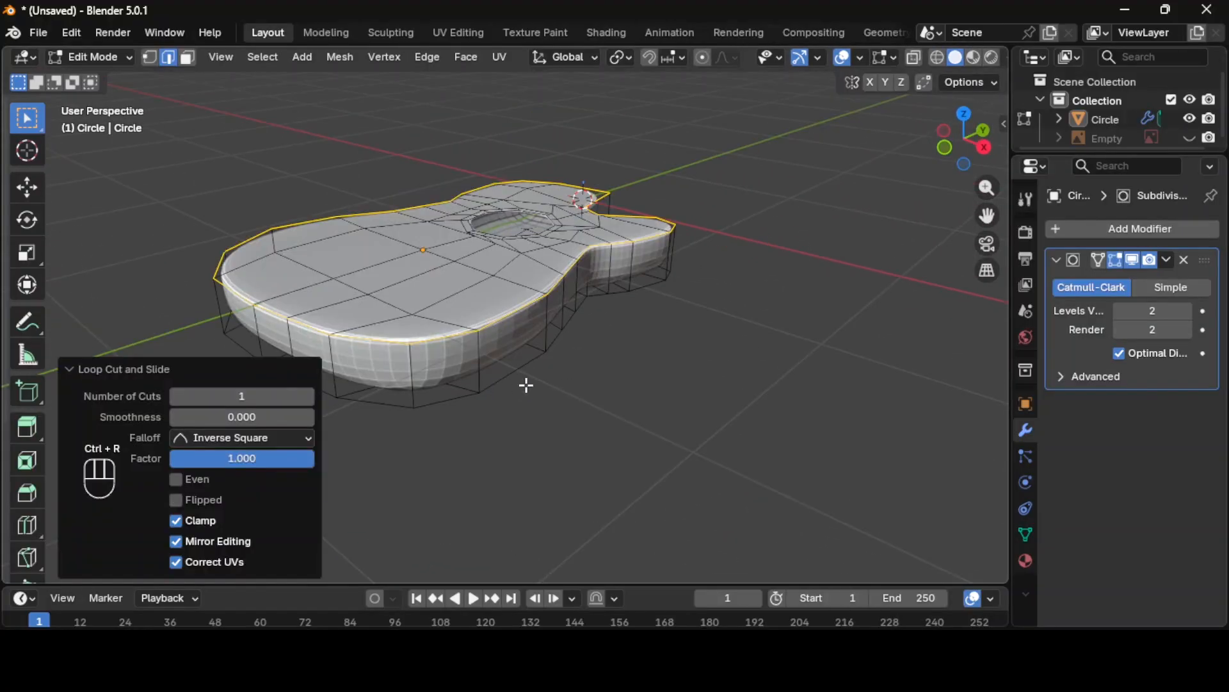
{"action": "left_click", "coordinate": [463, 371]}
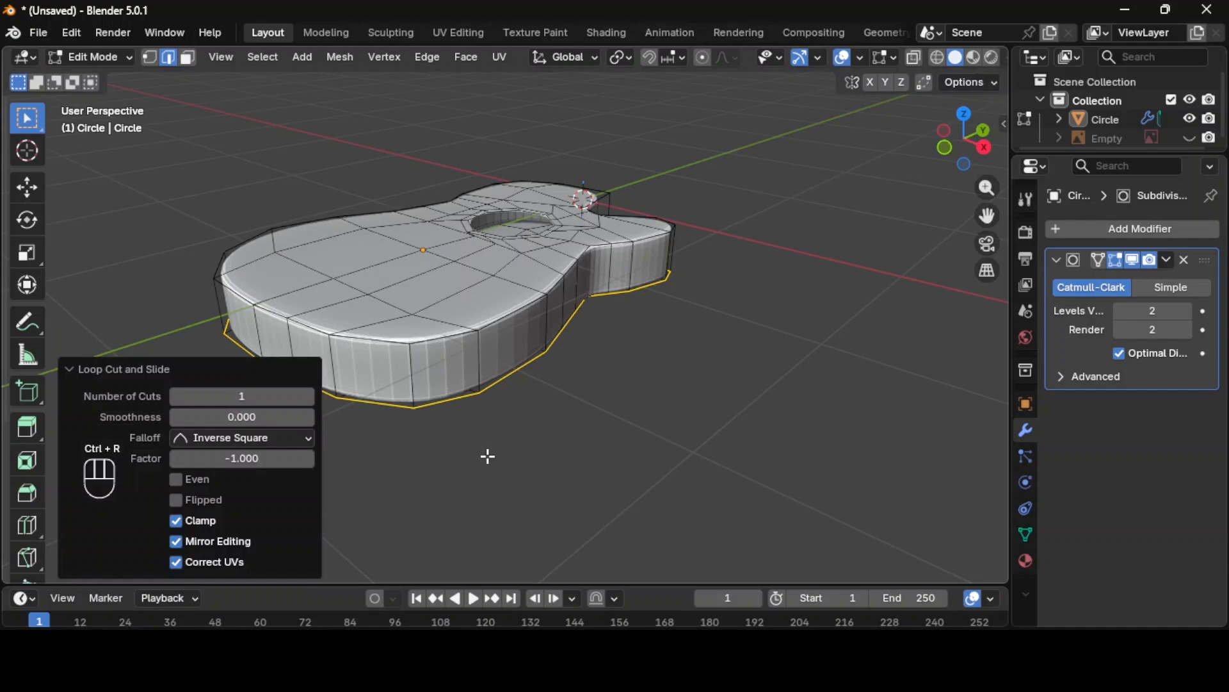
{"action": "left_click", "coordinate": [580, 453]}
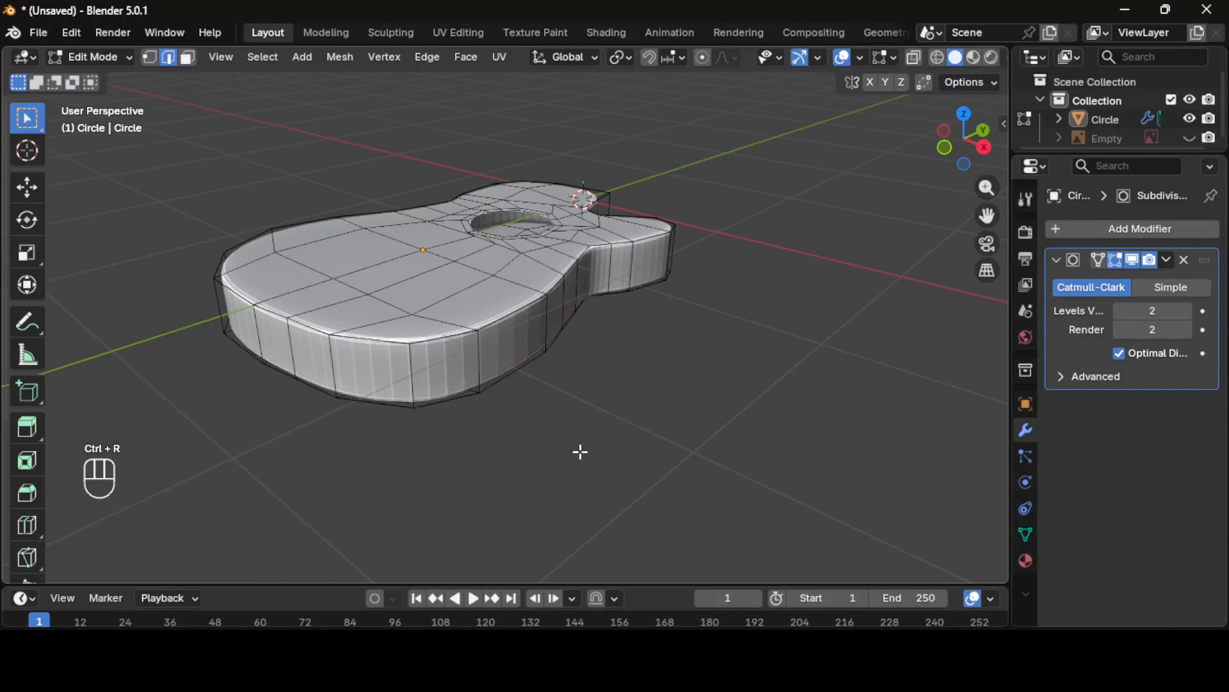
{"action": "middle_click_drag", "start_coordinate": [615, 428], "coordinate": [647, 488]}
Step: Apply location, rotation and scale to the guitar body in Object Mode and shade it smooth
{"action": "key", "text": "KP_7"}
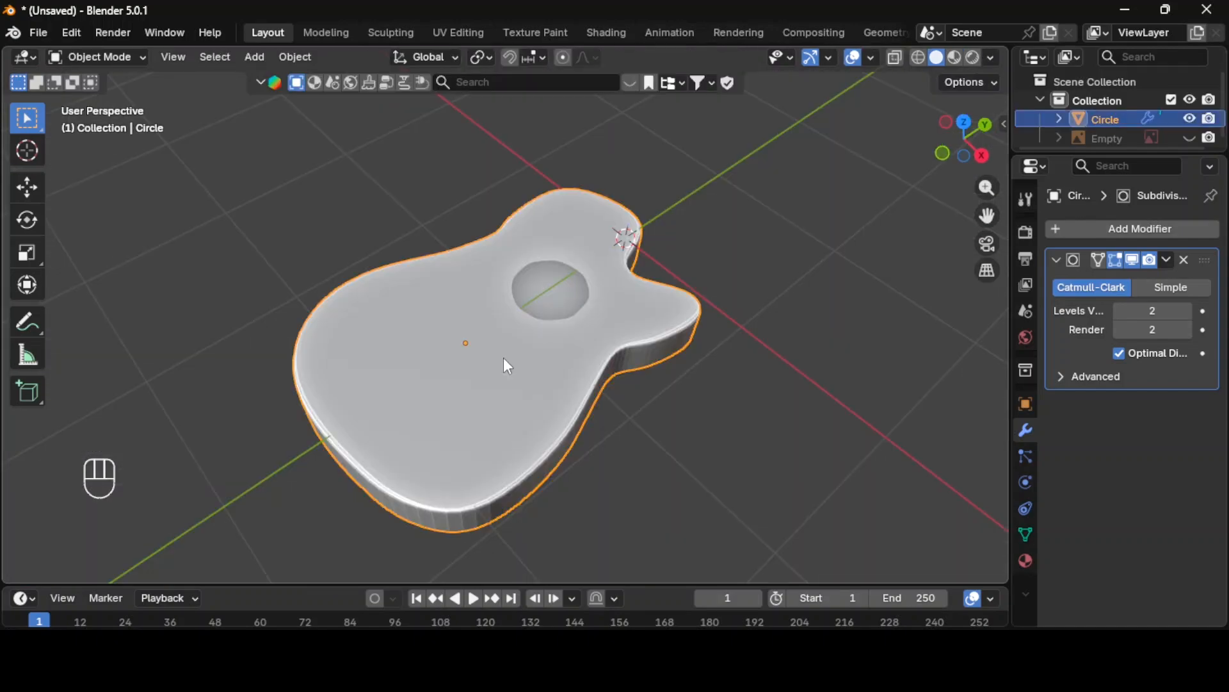
{"action": "key", "text": "ctrl+a"}
{"action": "left_click", "coordinate": [466, 404]}
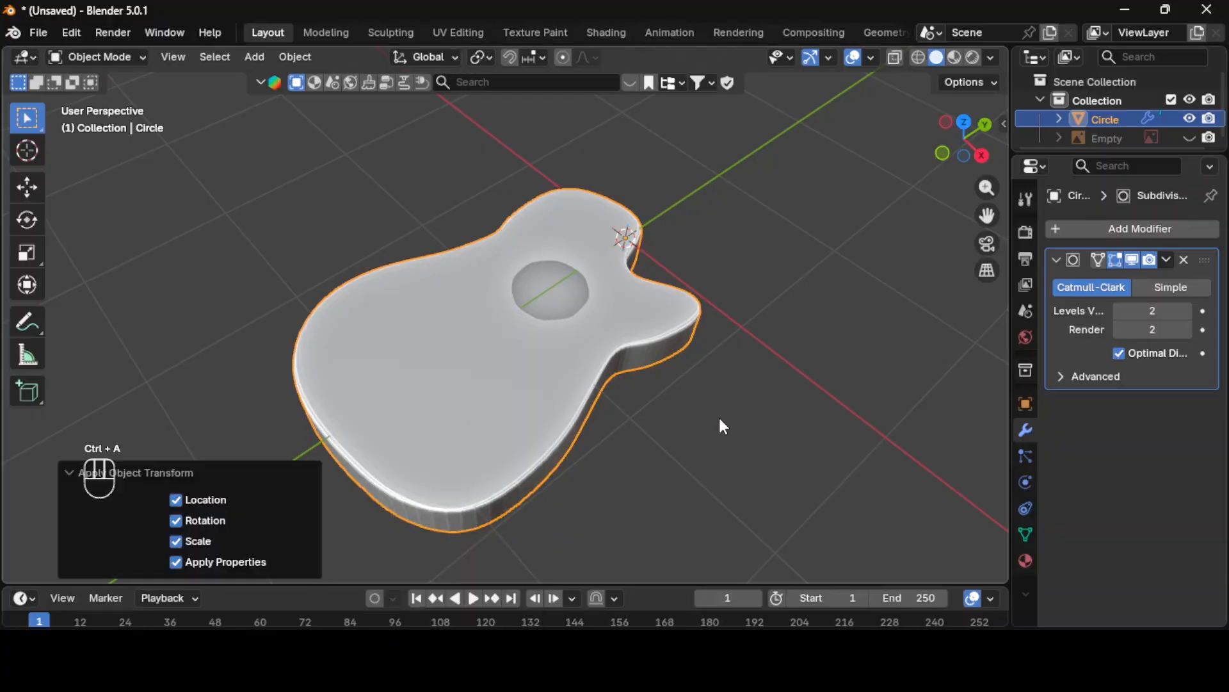
{"action": "left_click", "coordinate": [721, 423]}
{"action": "left_click", "coordinate": [533, 378]}
{"action": "right_click", "coordinate": [533, 378]}
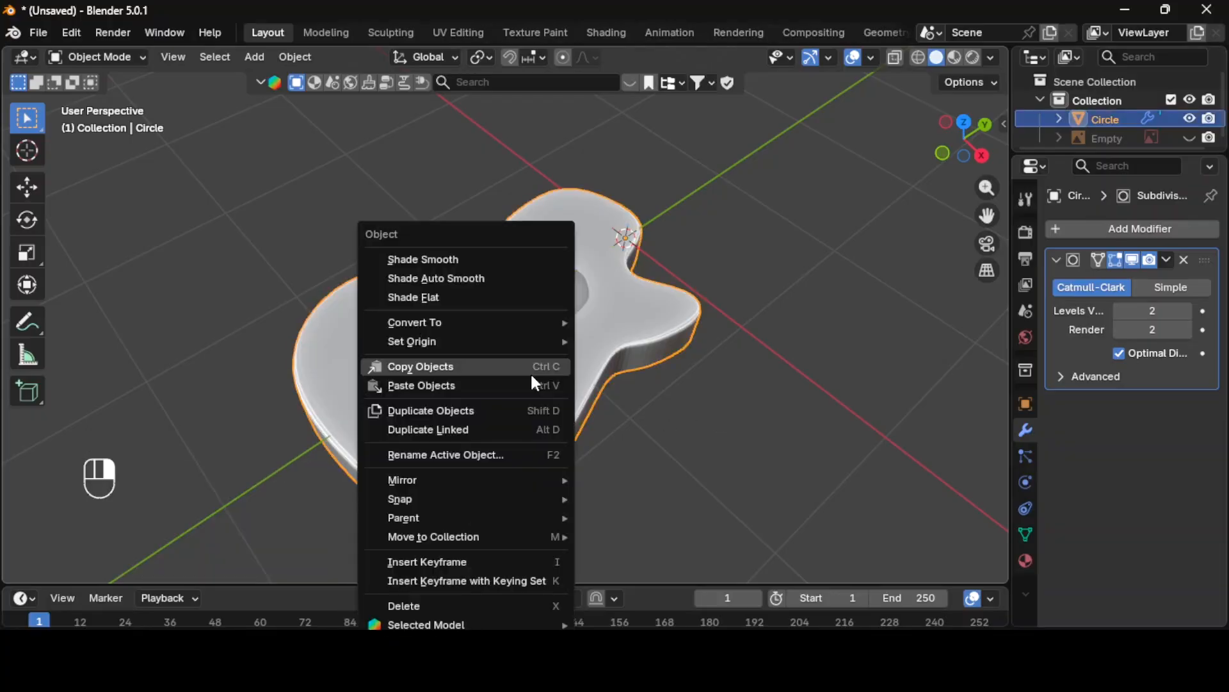
{"action": "left_click", "coordinate": [449, 259]}
{"action": "left_click", "coordinate": [709, 402]}
Step: Select the sound hole's inner rim edge loop and make it perfectly round with LoopTools Circle
{"action": "middle_click_drag", "start_coordinate": [709, 402], "coordinate": [845, 433]}
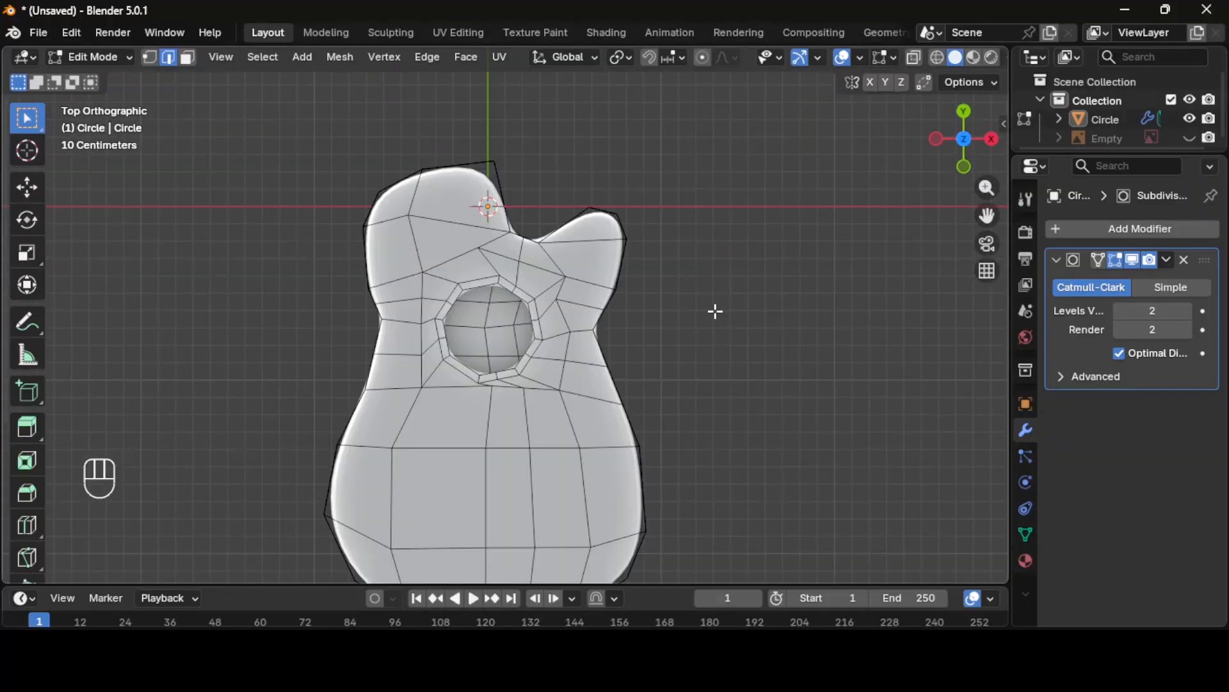
{"action": "key", "text": "Tab"}
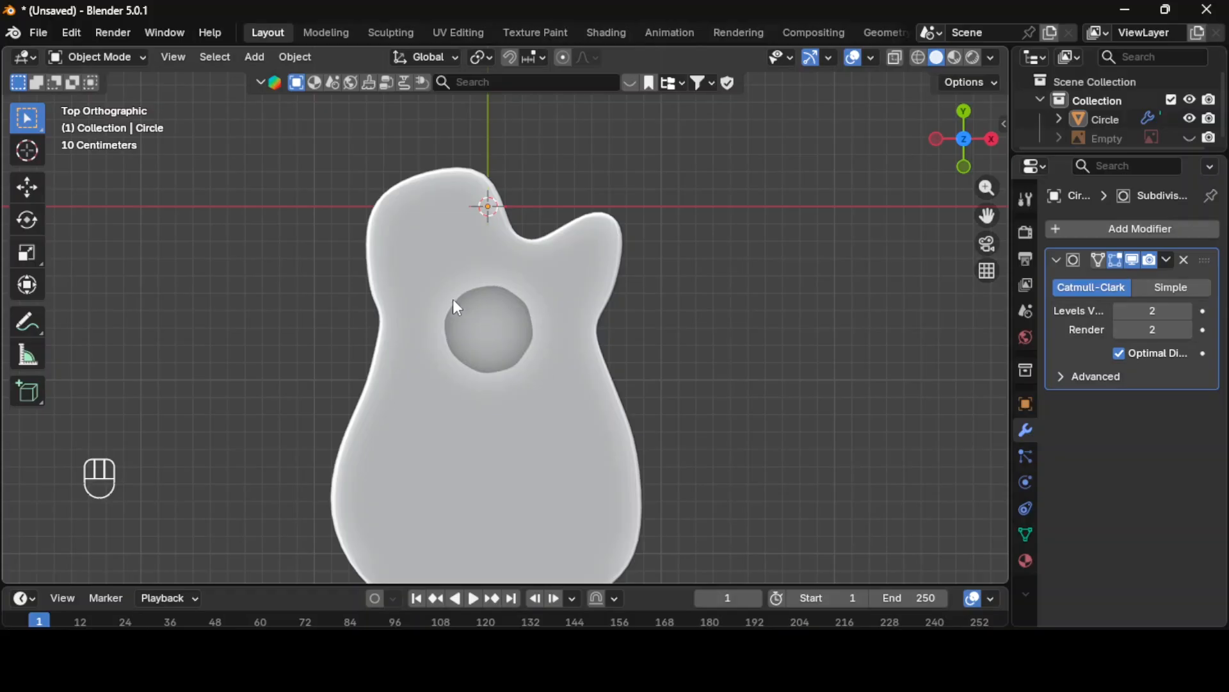
{"action": "key", "text": "Tab"}
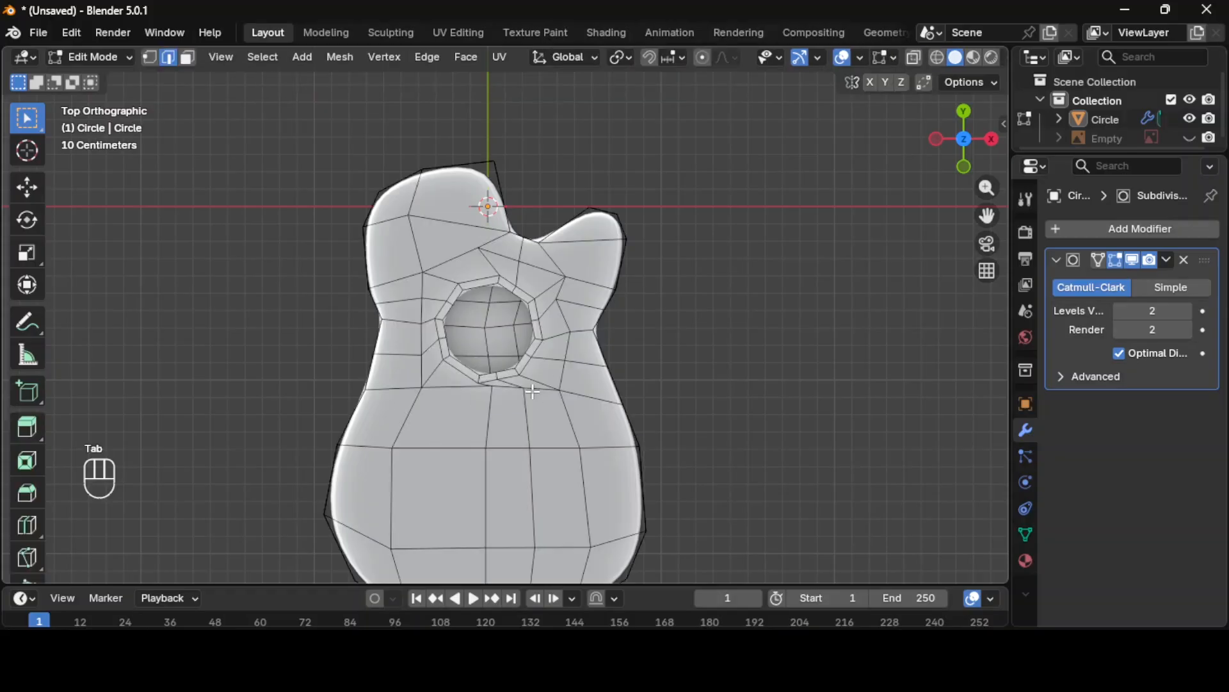
{"action": "left_click", "coordinate": [472, 286], "text": "alt"}
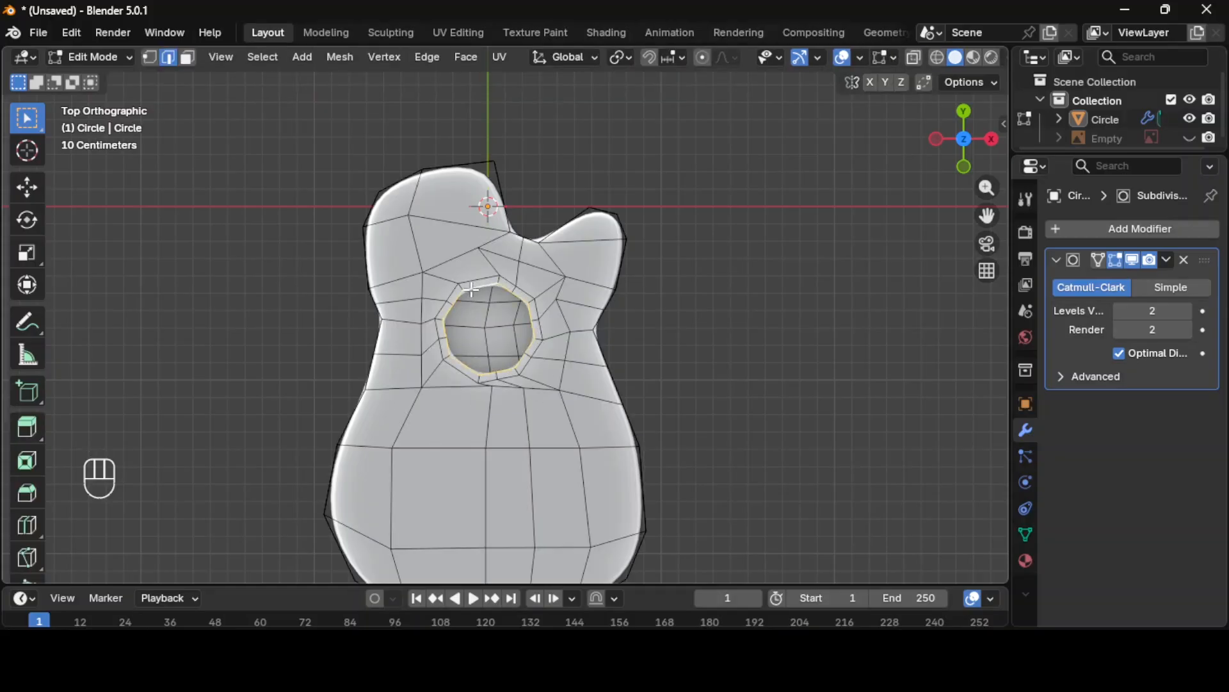
{"action": "key", "text": "ctrl+e"}
{"action": "mouse_move", "coordinate": [466, 43]}
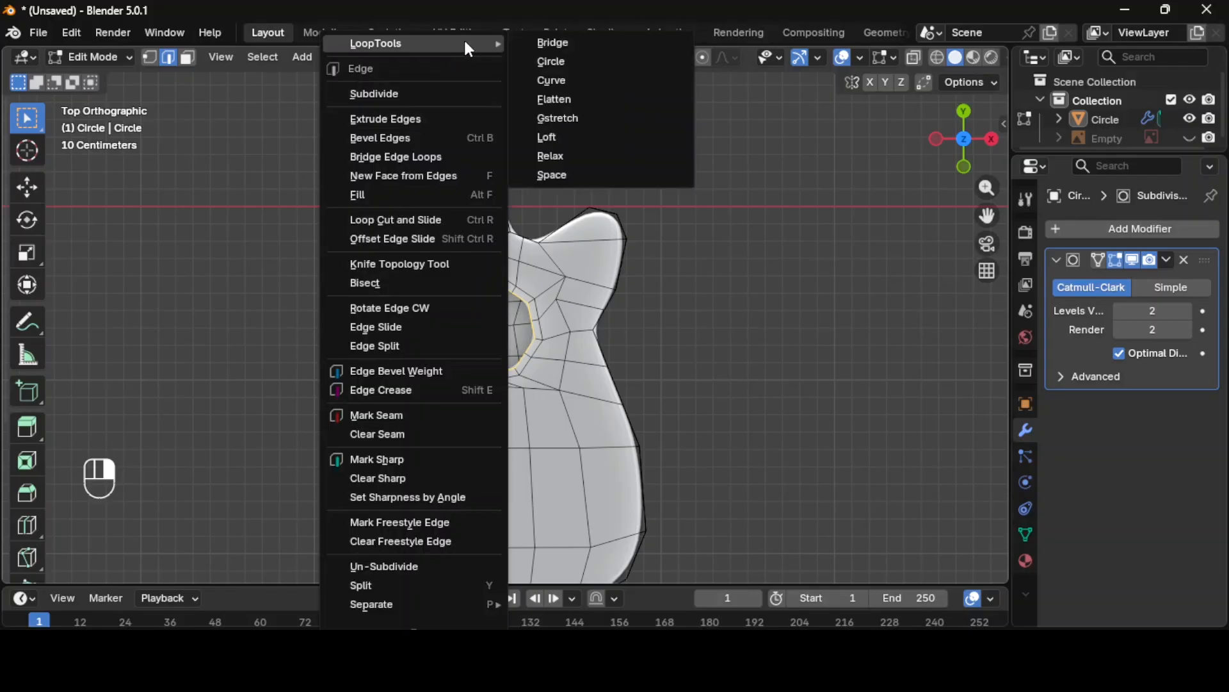
{"action": "left_click", "coordinate": [565, 67]}
{"action": "left_click", "coordinate": [736, 285]}
{"action": "key", "text": "Tab"}
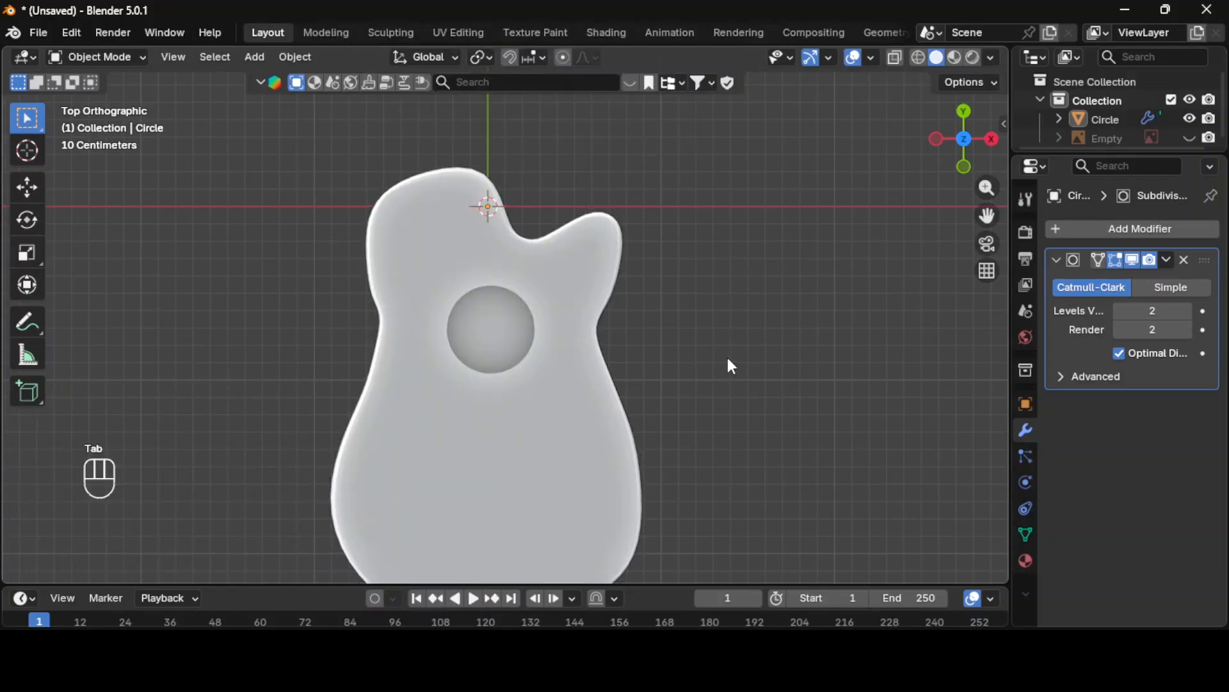
{"action": "key", "text": "Tab"}
{"action": "key", "text": "Tab"}
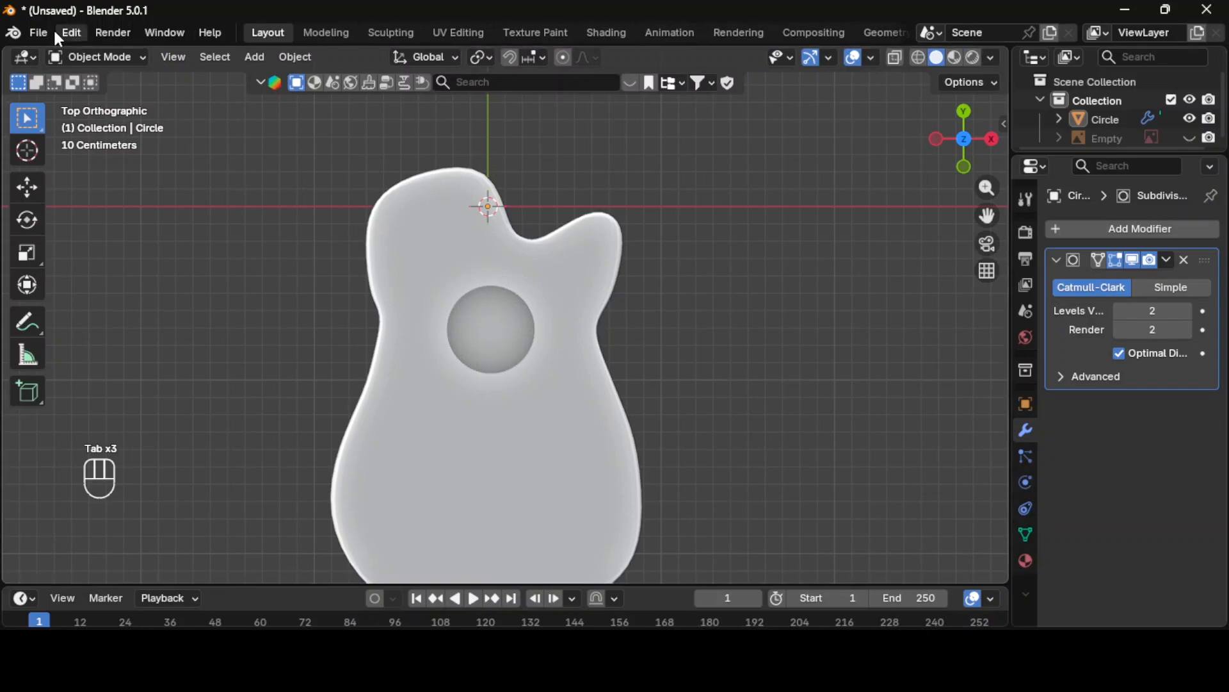
Step: Look up the LoopTools add-on by searching the extensions in Preferences for "loo"
{"action": "left_click", "coordinate": [59, 28]}
{"action": "left_click", "coordinate": [99, 281]}
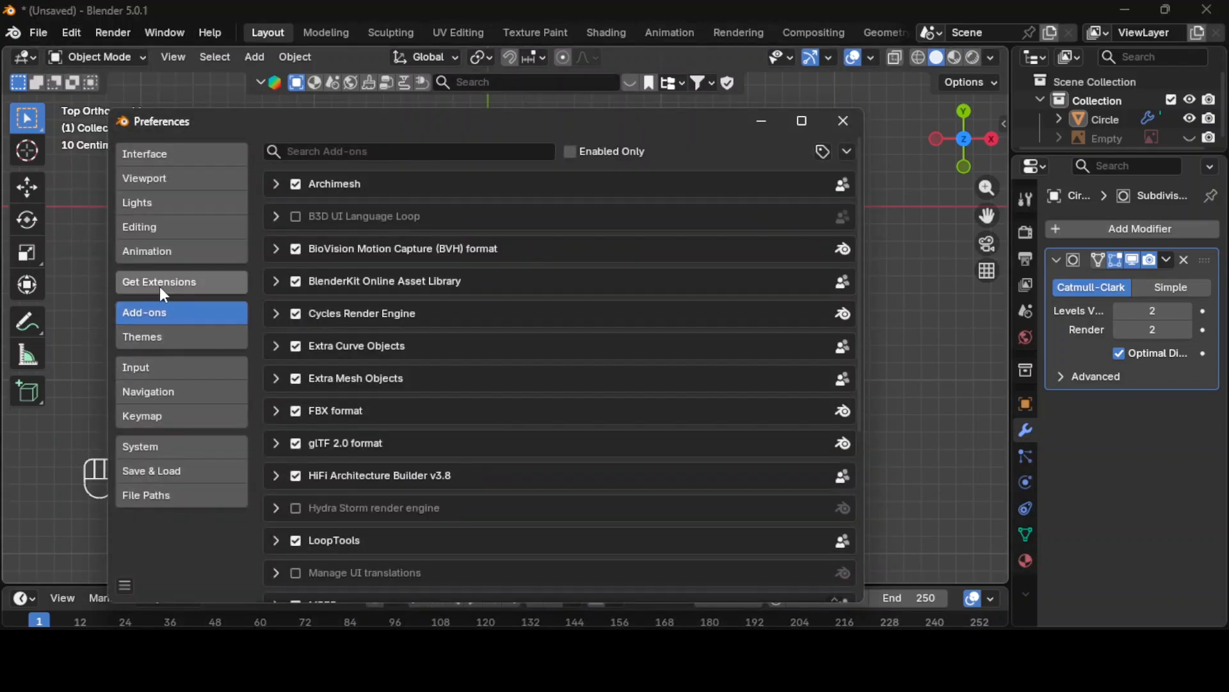
{"action": "left_click", "coordinate": [164, 291]}
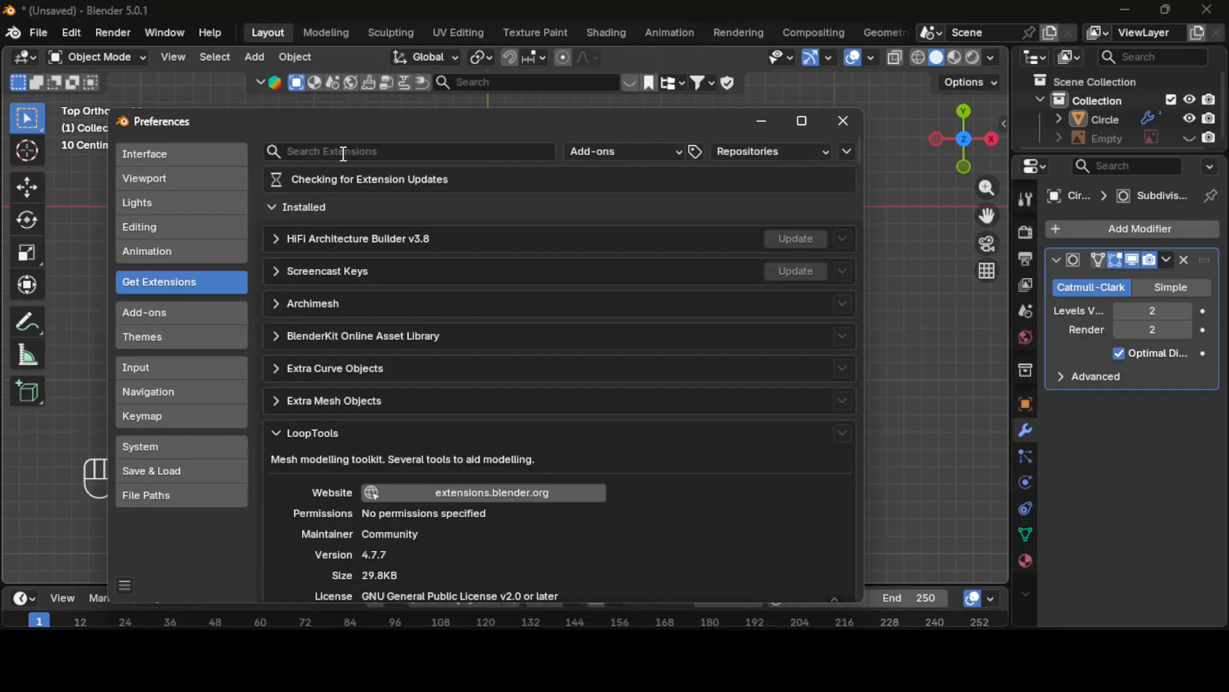
{"action": "left_click", "coordinate": [346, 153]}
{"action": "type", "text": "loo"}
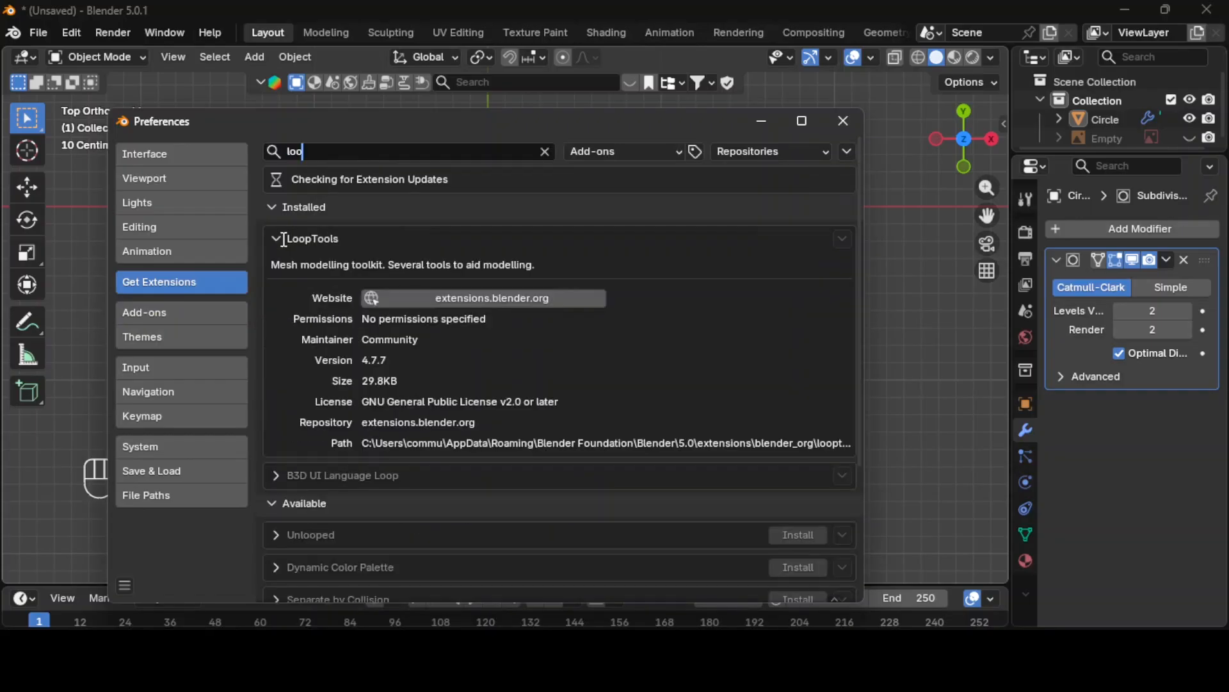
{"action": "left_click", "coordinate": [278, 240]}
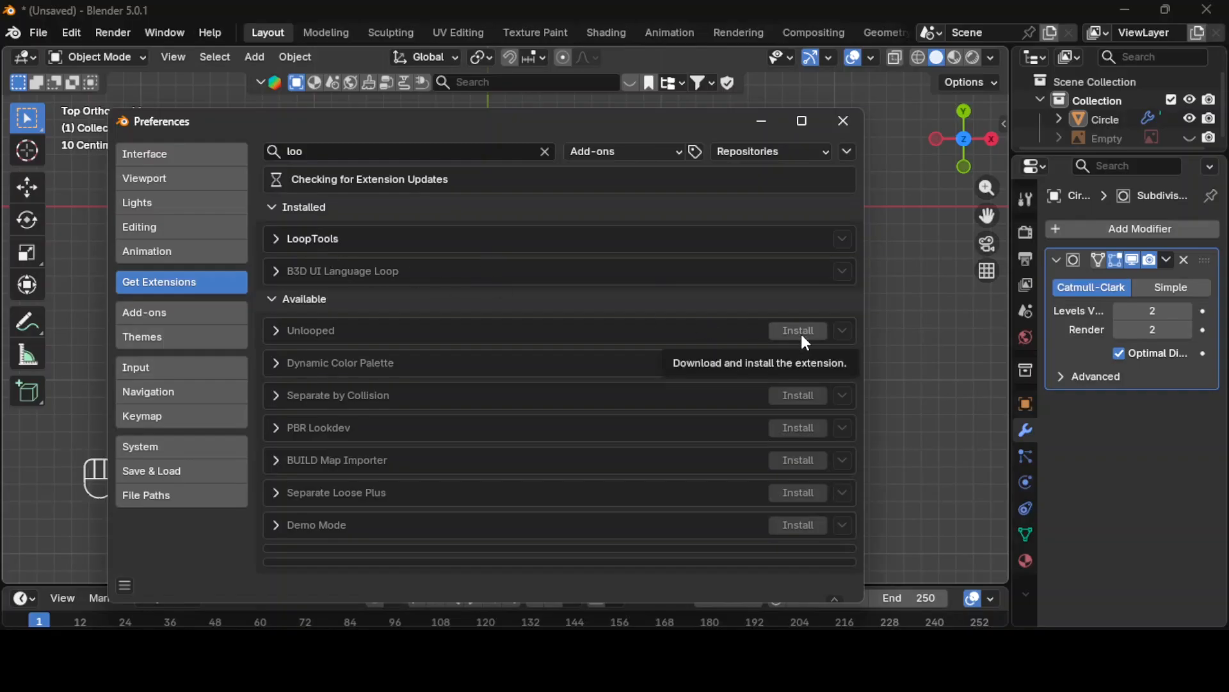
{"action": "left_click", "coordinate": [844, 121]}
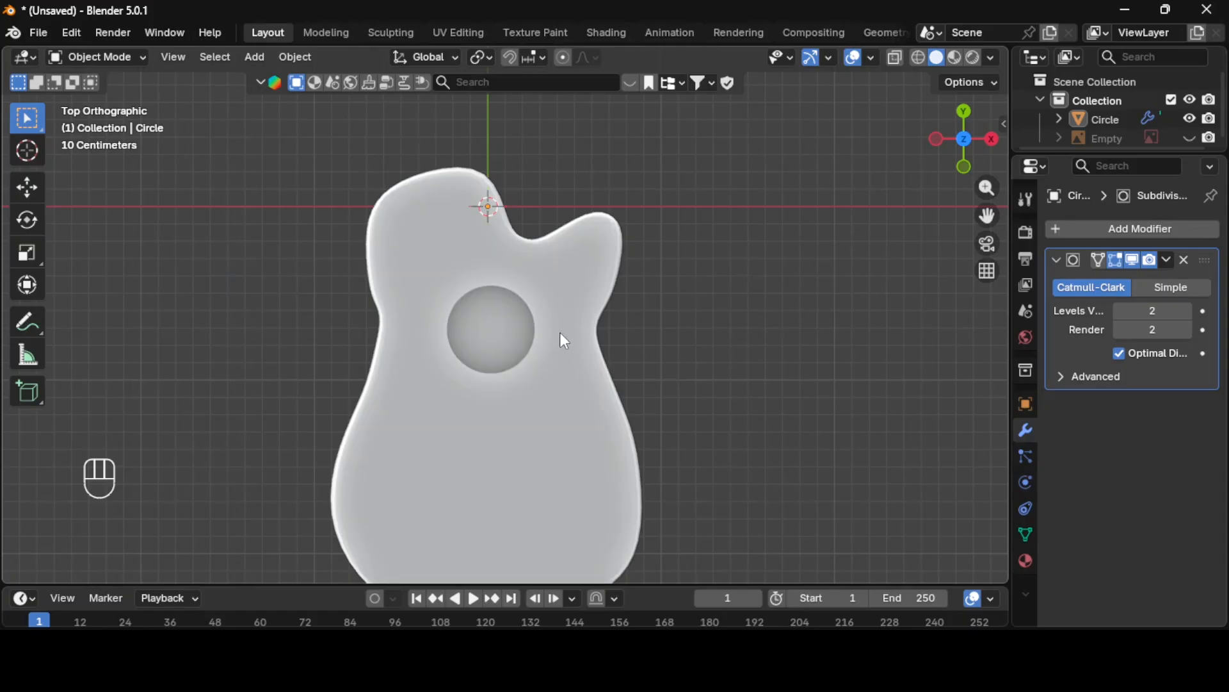
{"action": "left_click", "coordinate": [563, 276]}
{"action": "right_click", "coordinate": [562, 274]}
{"action": "middle_click_drag", "start_coordinate": [622, 269], "coordinate": [646, 251]}
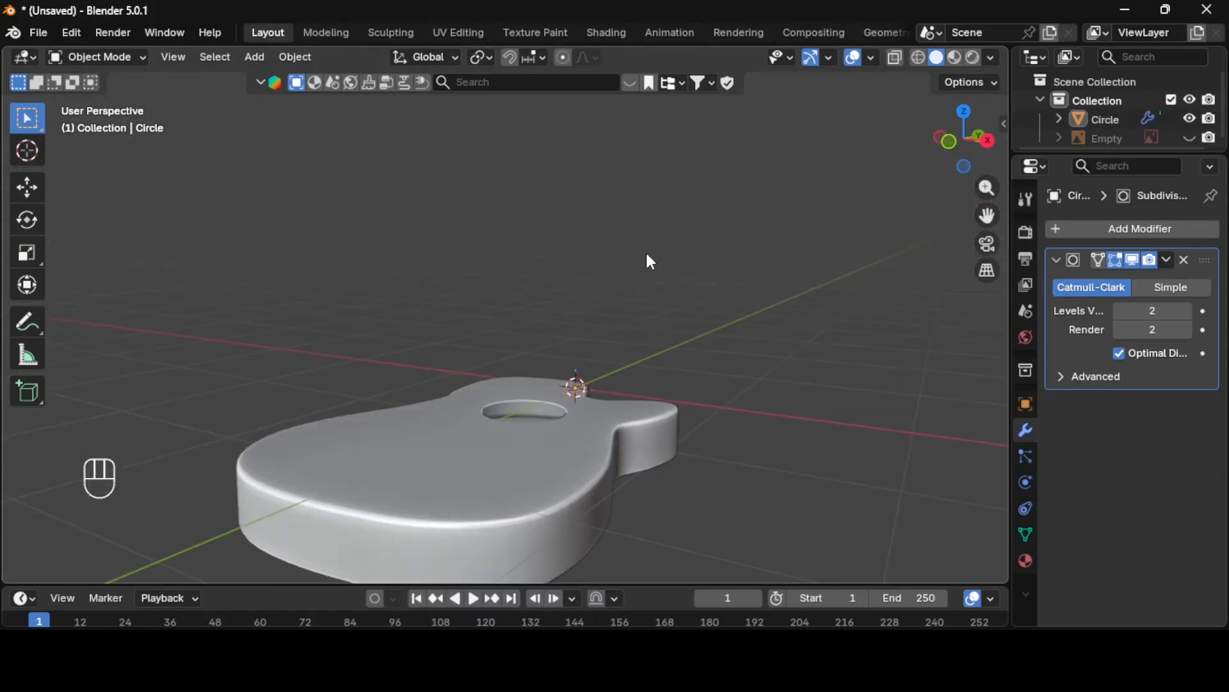
{"action": "middle_click_drag", "start_coordinate": [743, 544], "coordinate": [713, 425]}
Step: Show the guitar reference image in top view, hide the body mesh and select the reference image
{"action": "key", "text": "KP_7"}
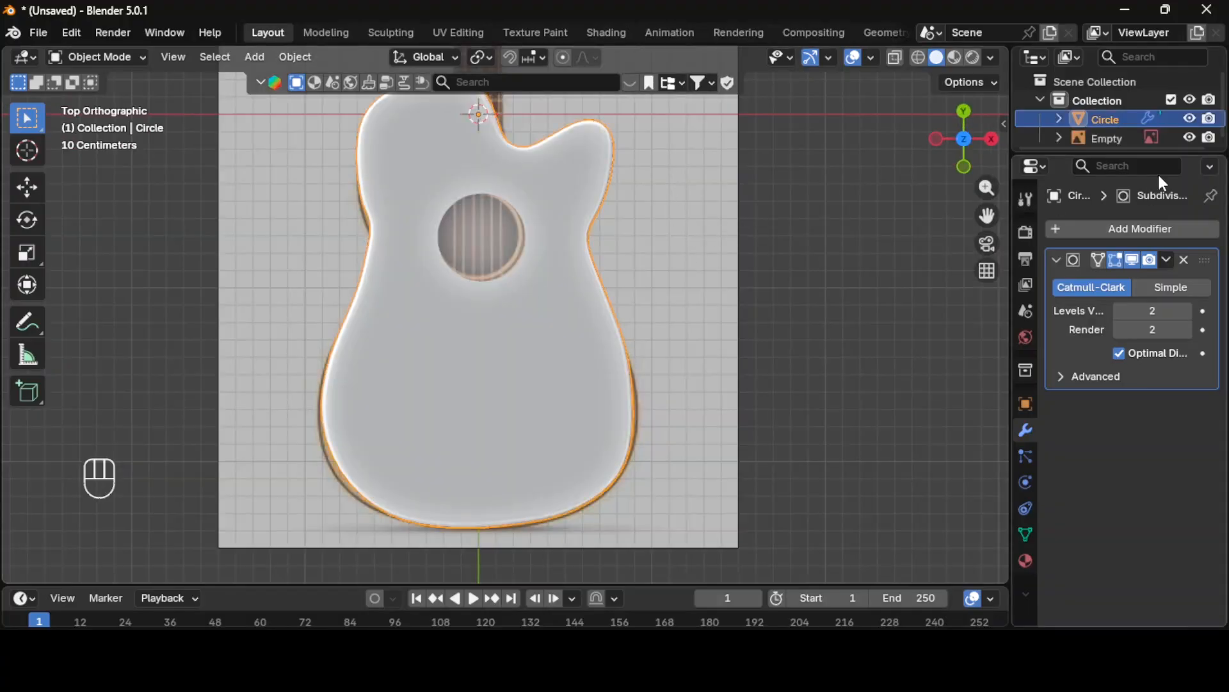
{"action": "left_click", "coordinate": [1190, 120]}
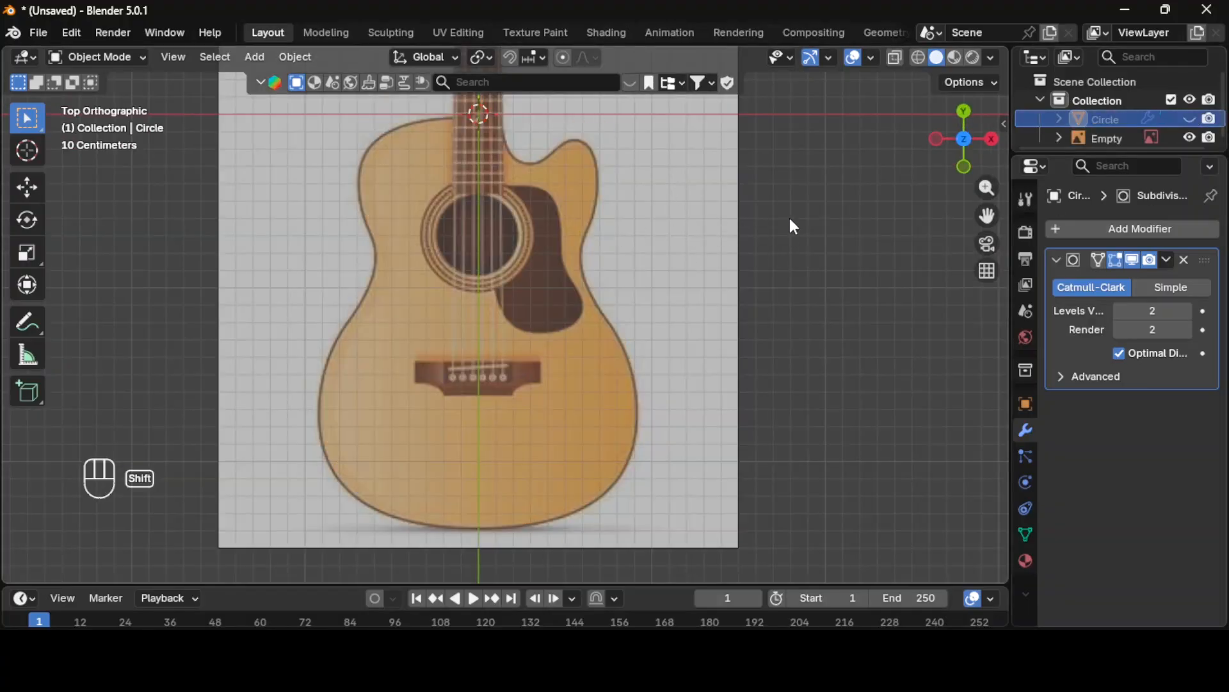
{"action": "middle_click_drag", "start_coordinate": [790, 225], "coordinate": [817, 278], "text": "shift"}
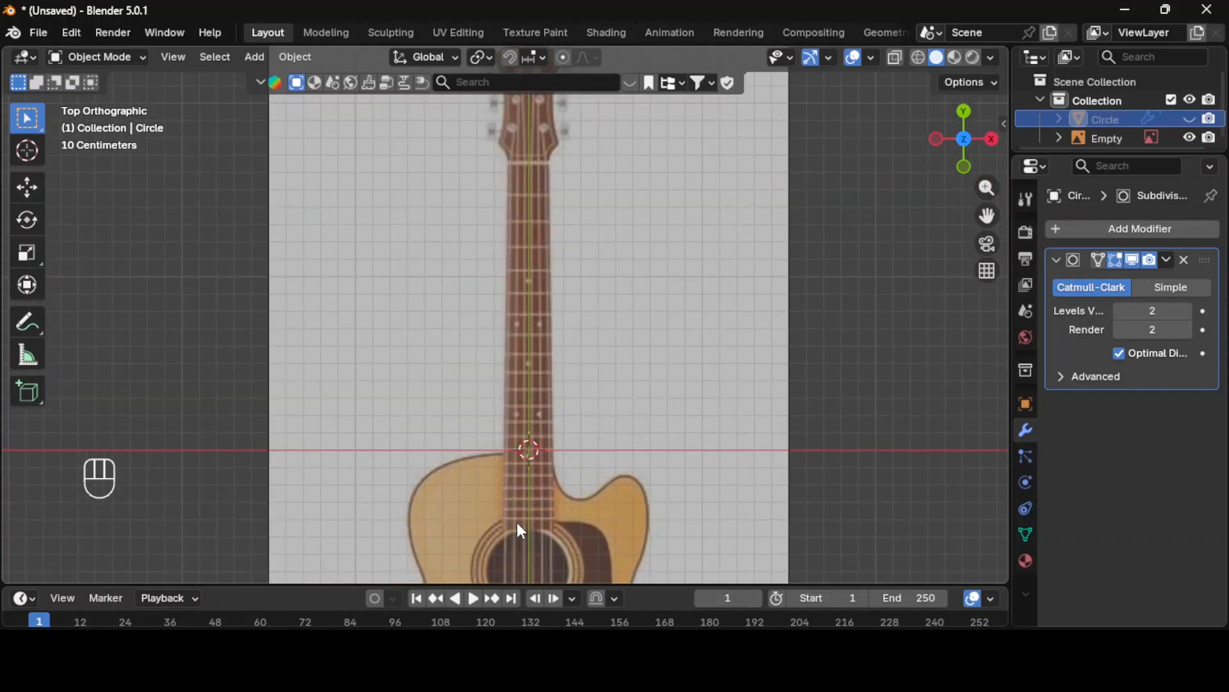
{"action": "left_click", "coordinate": [552, 511]}
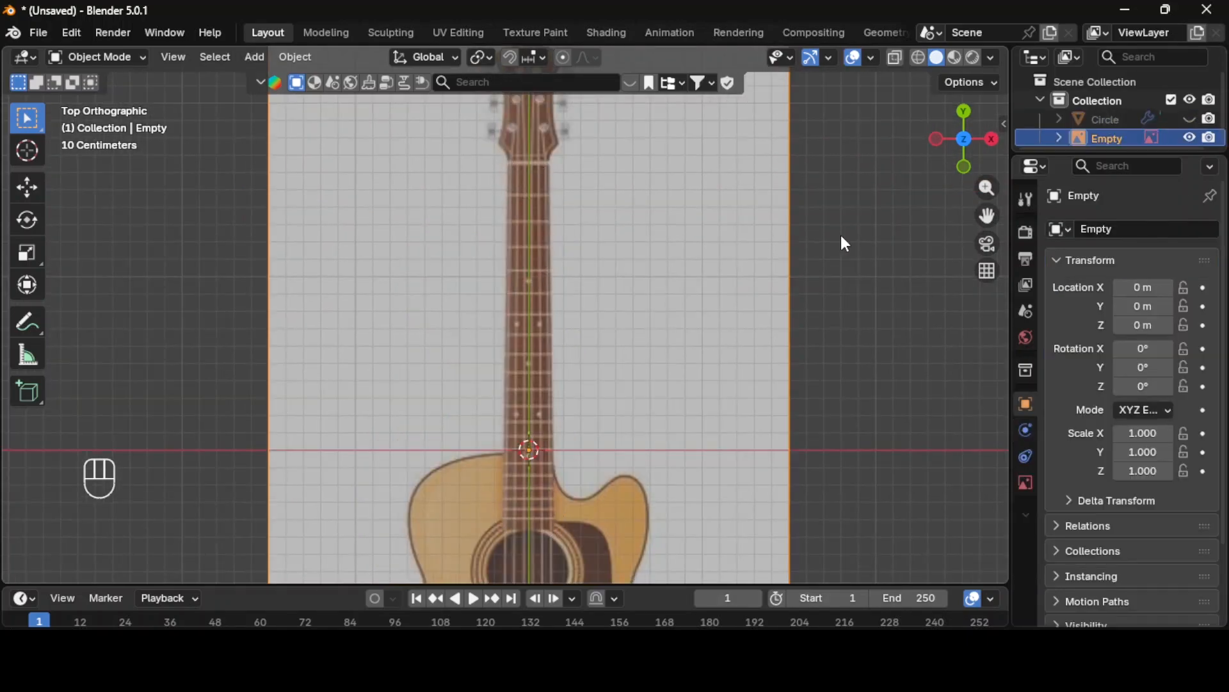
Step: Add a default 2 m cube at the world origin for the guitar neck
{"action": "key", "text": "shift+a"}
{"action": "left_click", "coordinate": [935, 254]}
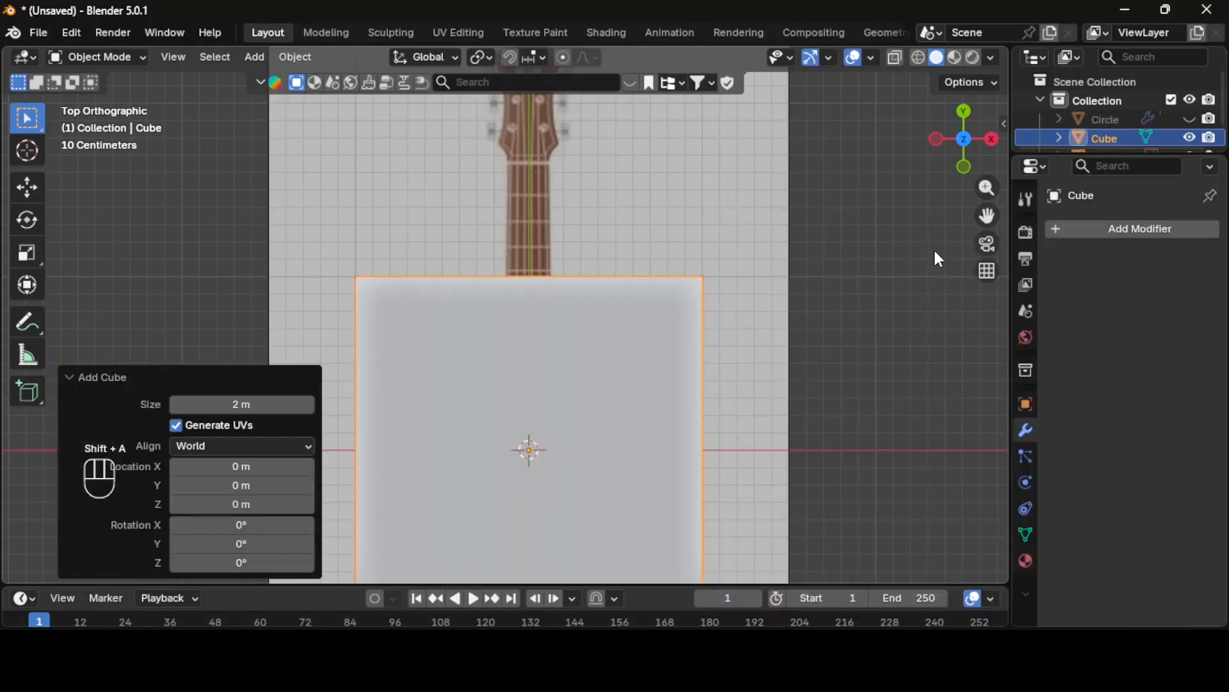
{"action": "key", "text": "s"}
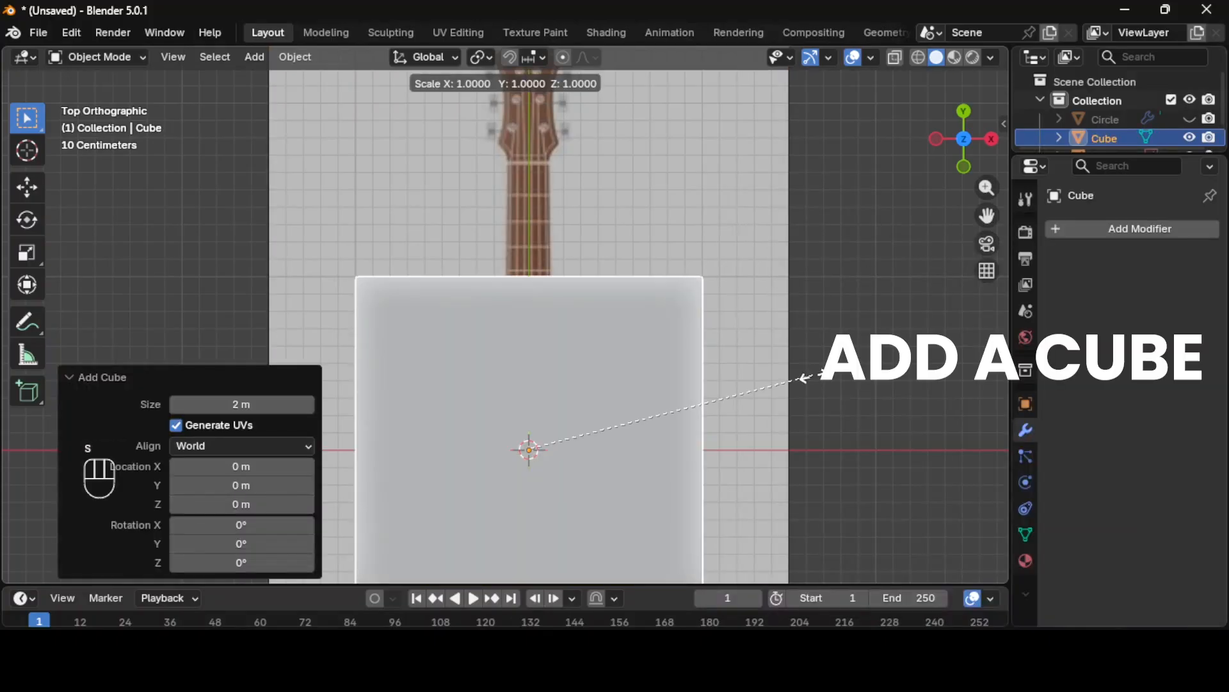
{"action": "key", "text": "x"}
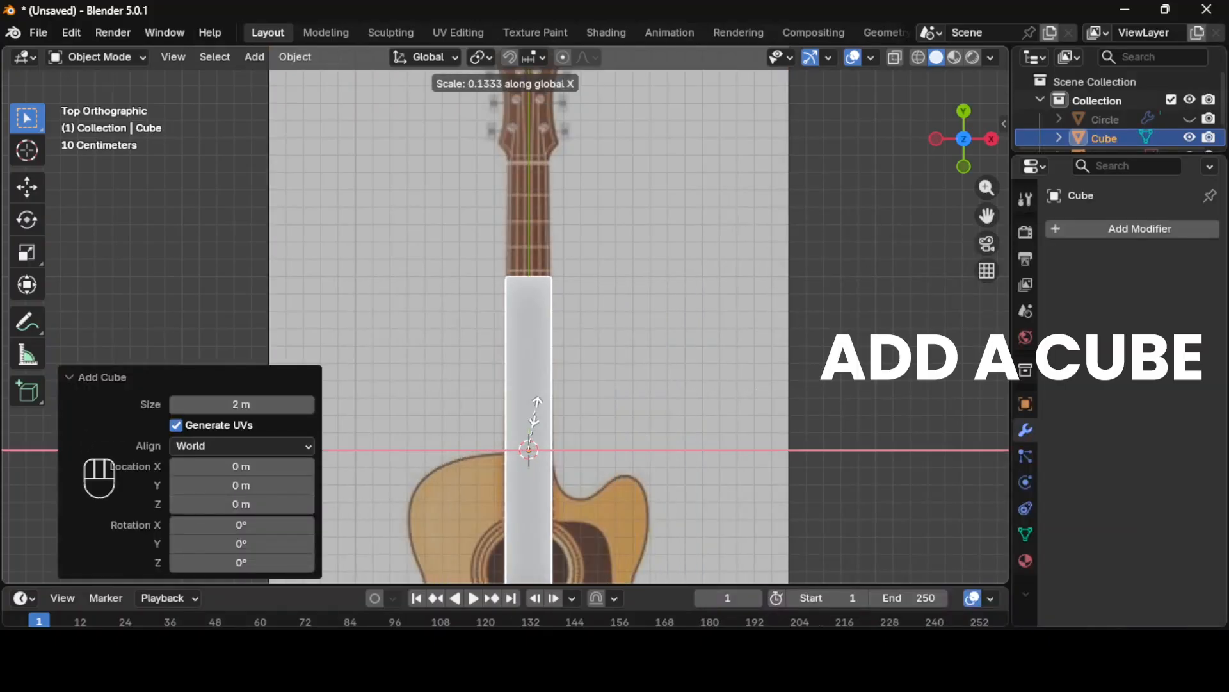
{"action": "left_click", "coordinate": [538, 416]}
{"action": "left_click", "coordinate": [520, 497]}
Step: Scale the cube along X to about 0.113 and shift it about -0.031 m in X over the reference neck
{"action": "key", "text": "s"}
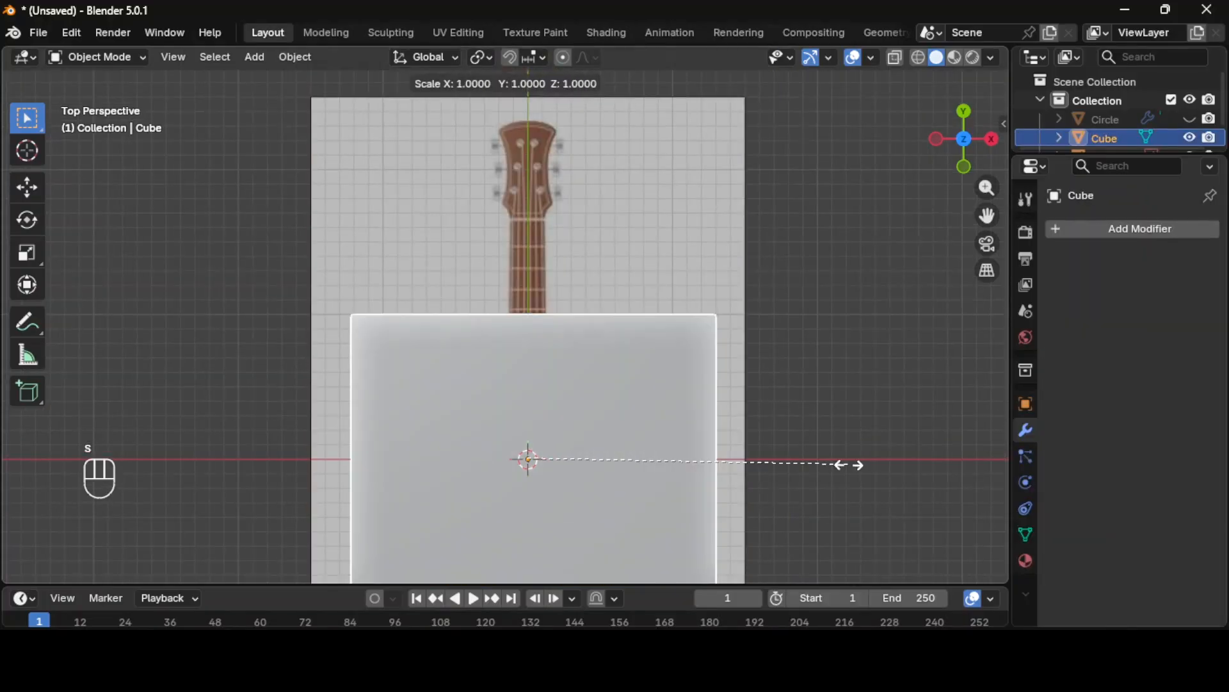
{"action": "key", "text": "x"}
{"action": "left_click", "coordinate": [534, 410]}
{"action": "key", "text": "g"}
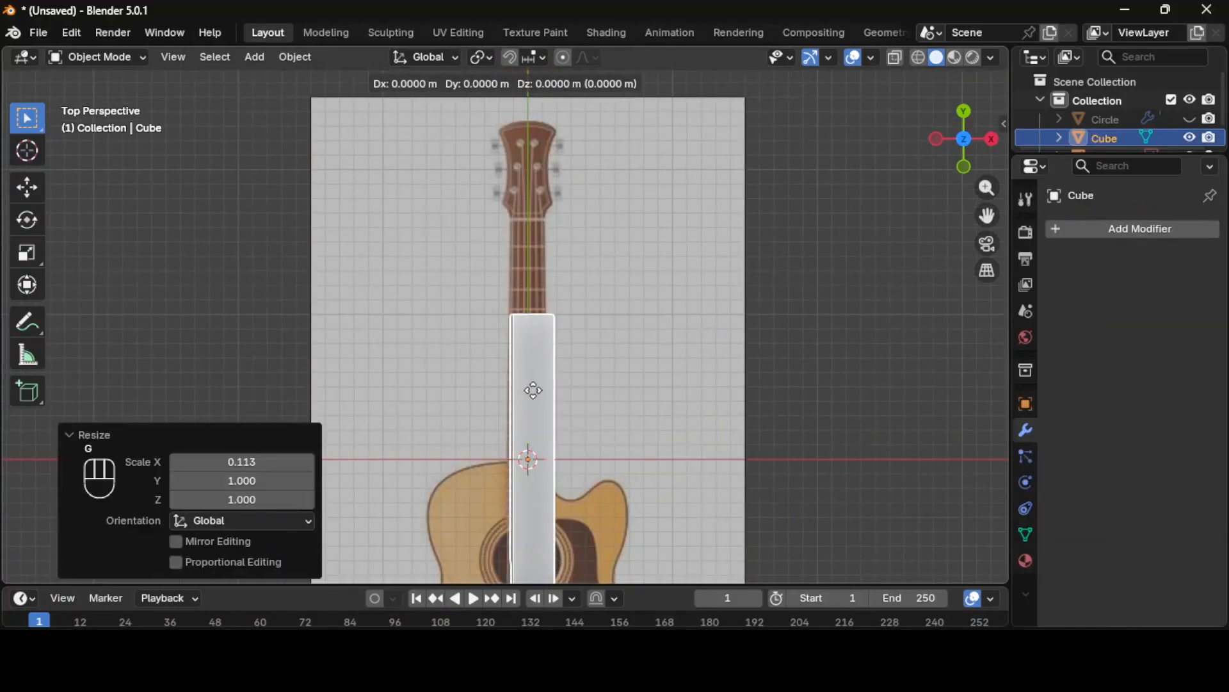
{"action": "left_click", "coordinate": [529, 390]}
Step: In right view, flatten the neck block by scaling it to about 0.205 along Z
{"action": "middle_click_drag", "start_coordinate": [813, 410], "coordinate": [755, 384]}
{"action": "key", "text": "KP_3"}
{"action": "key", "text": "s"}
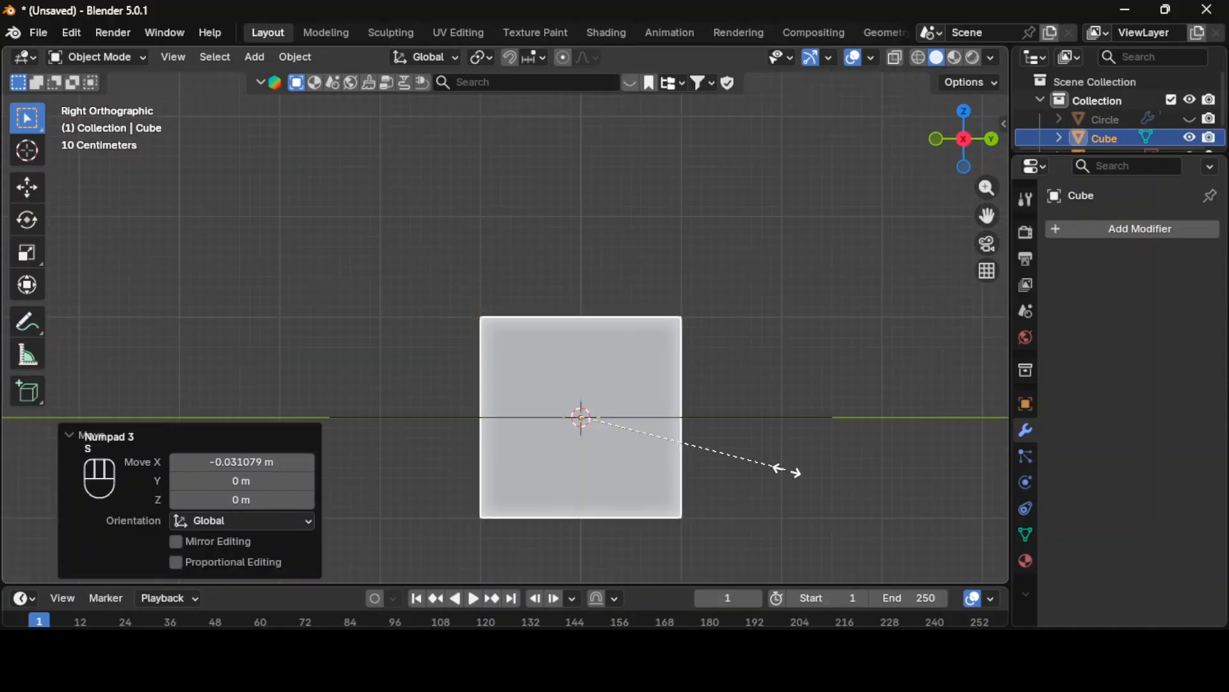
{"action": "key", "text": "z"}
{"action": "left_click", "coordinate": [641, 426]}
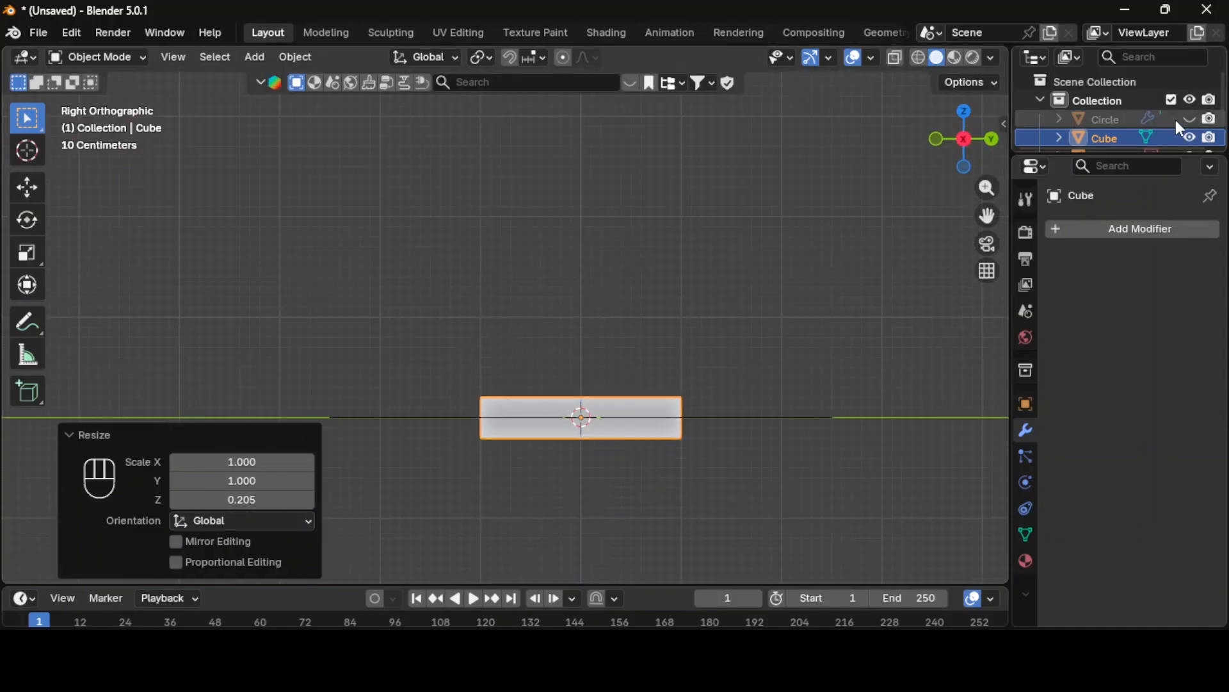
Step: Unhide the guitar body, move the neck block about 0.5 m along Y onto the reference neck and widen it to 1.16 in X
{"action": "left_click", "coordinate": [1189, 118]}
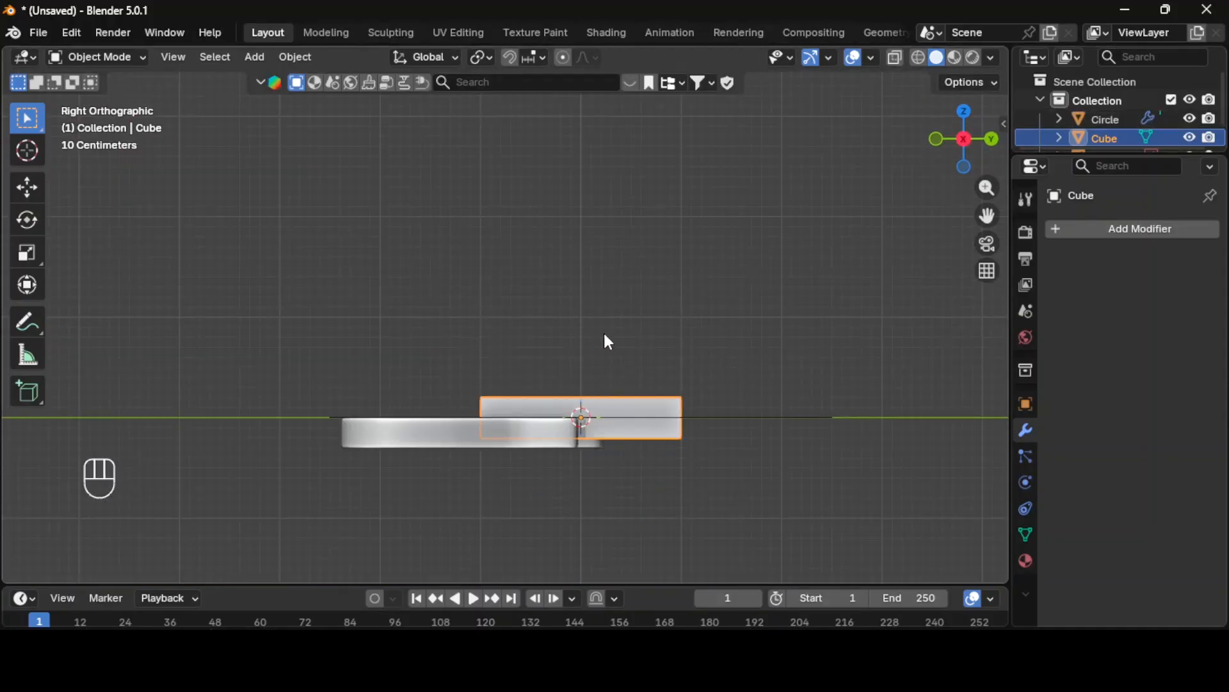
{"action": "key", "text": "KP_7"}
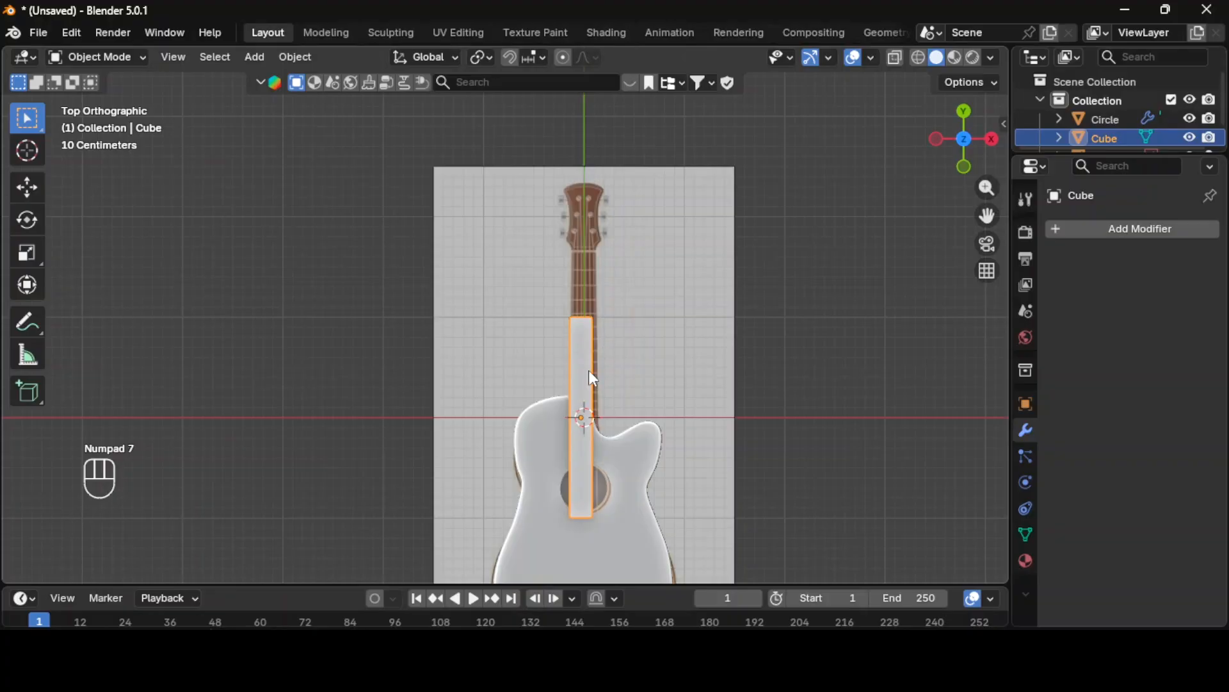
{"action": "key", "text": "g"}
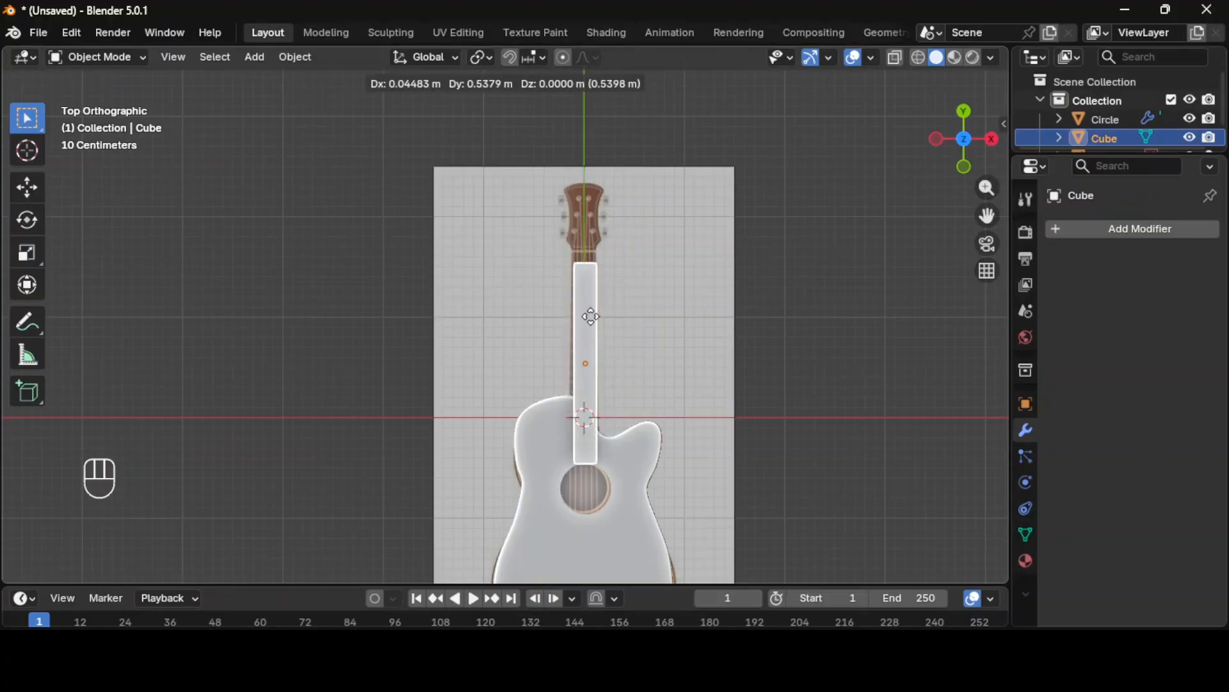
{"action": "left_click", "coordinate": [590, 319]}
{"action": "key", "text": "s"}
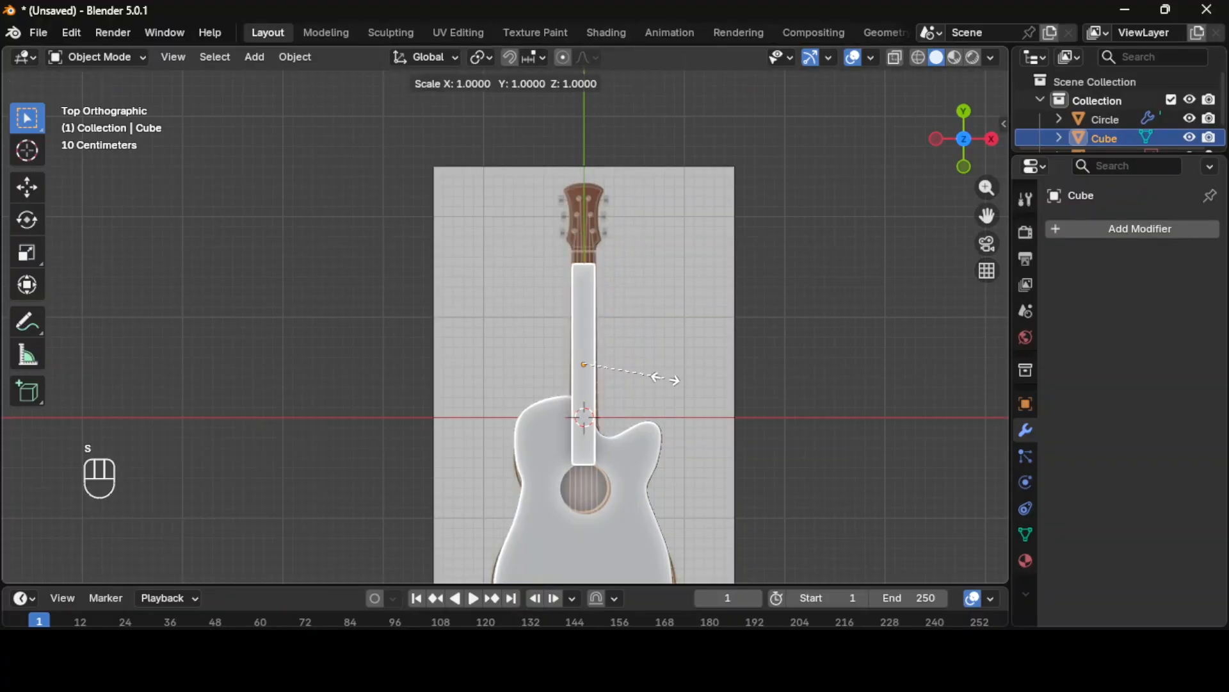
Step: From the side, scale the neck block along Z to roughly half its thickness
{"action": "key", "text": "KP_3"}
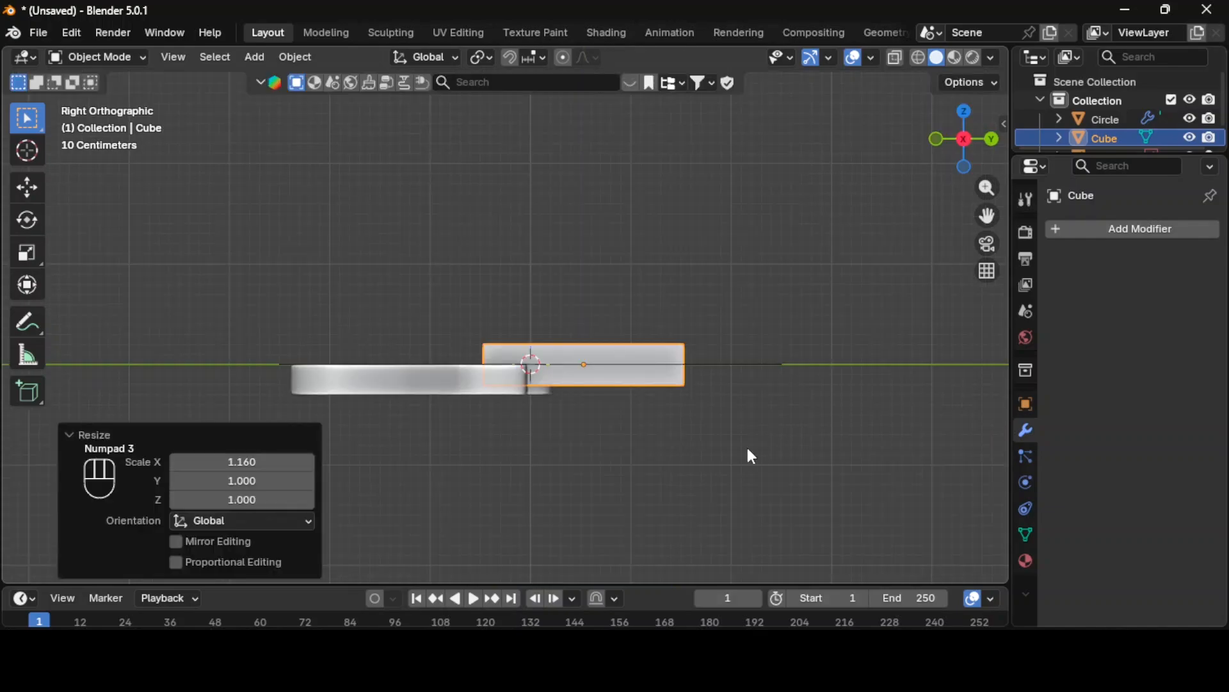
{"action": "left_click", "coordinate": [656, 434]}
{"action": "middle_click_drag", "start_coordinate": [628, 413], "coordinate": [603, 409]}
{"action": "left_click", "coordinate": [608, 374]}
{"action": "key", "text": "s"}
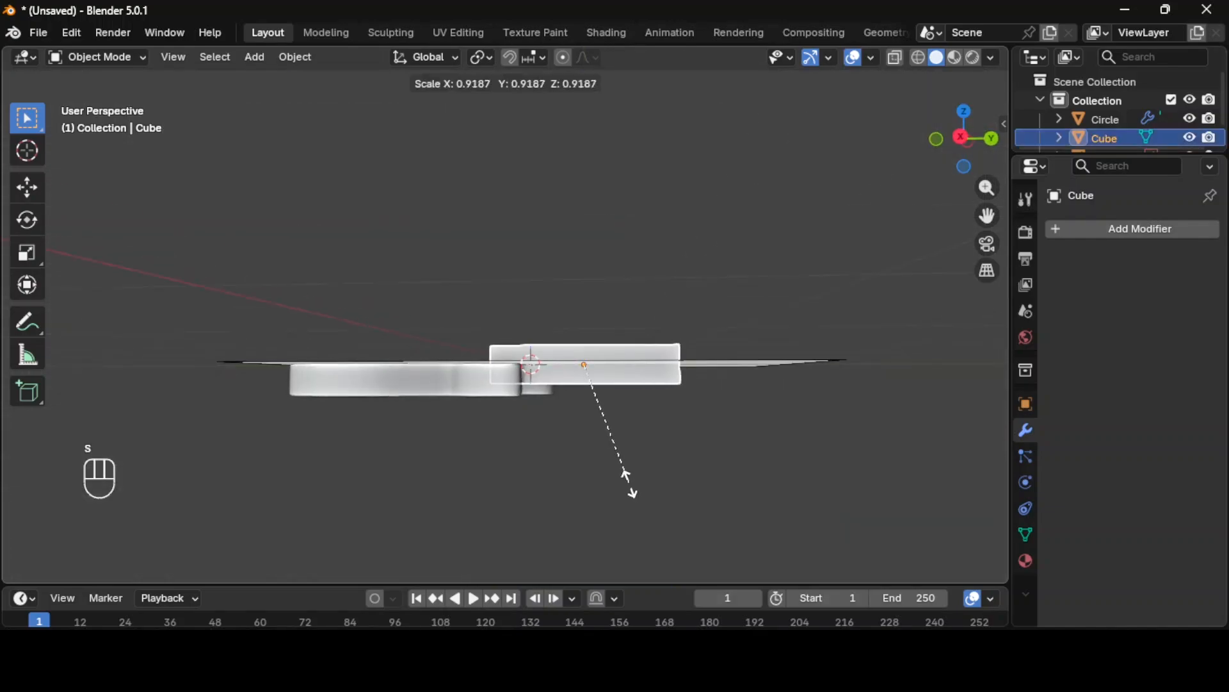
{"action": "key", "text": "Escape"}
{"action": "key", "text": "s"}
{"action": "key", "text": "z"}
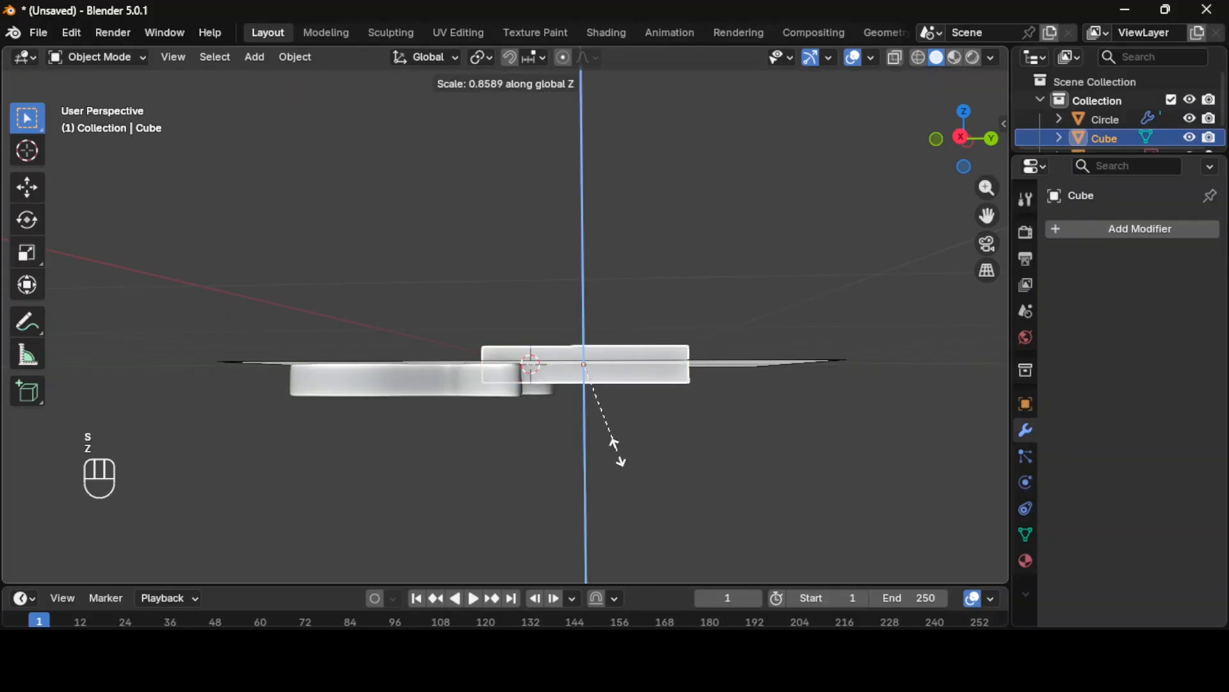
{"action": "left_click", "coordinate": [659, 460]}
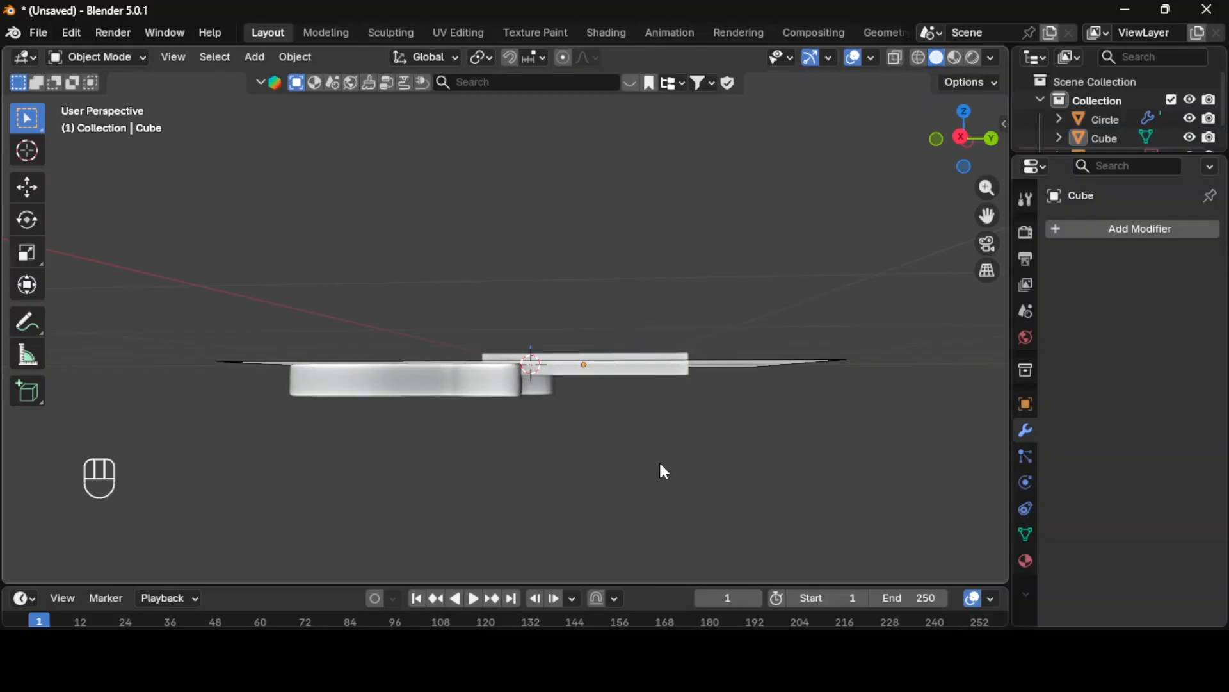
Step: Enter Edit Mode on the neck block and select its headstock-end face in face select mode
{"action": "key", "text": "KP_7"}
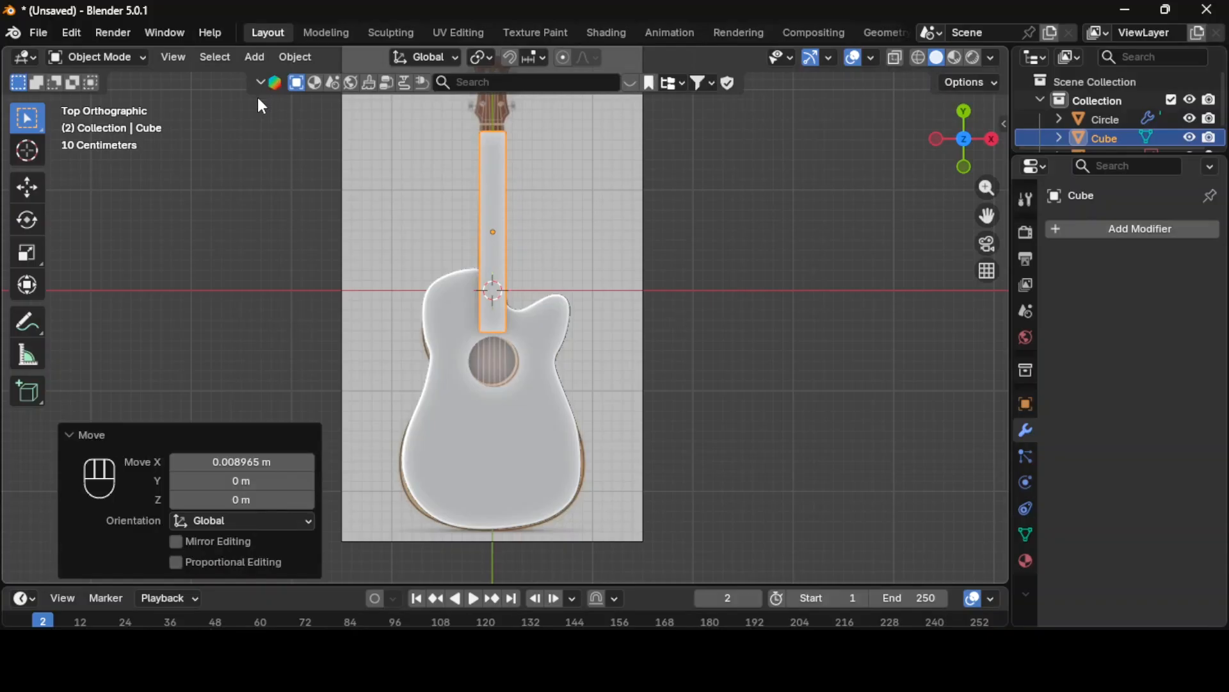
{"action": "left_click", "coordinate": [174, 57]}
{"action": "left_click", "coordinate": [227, 176]}
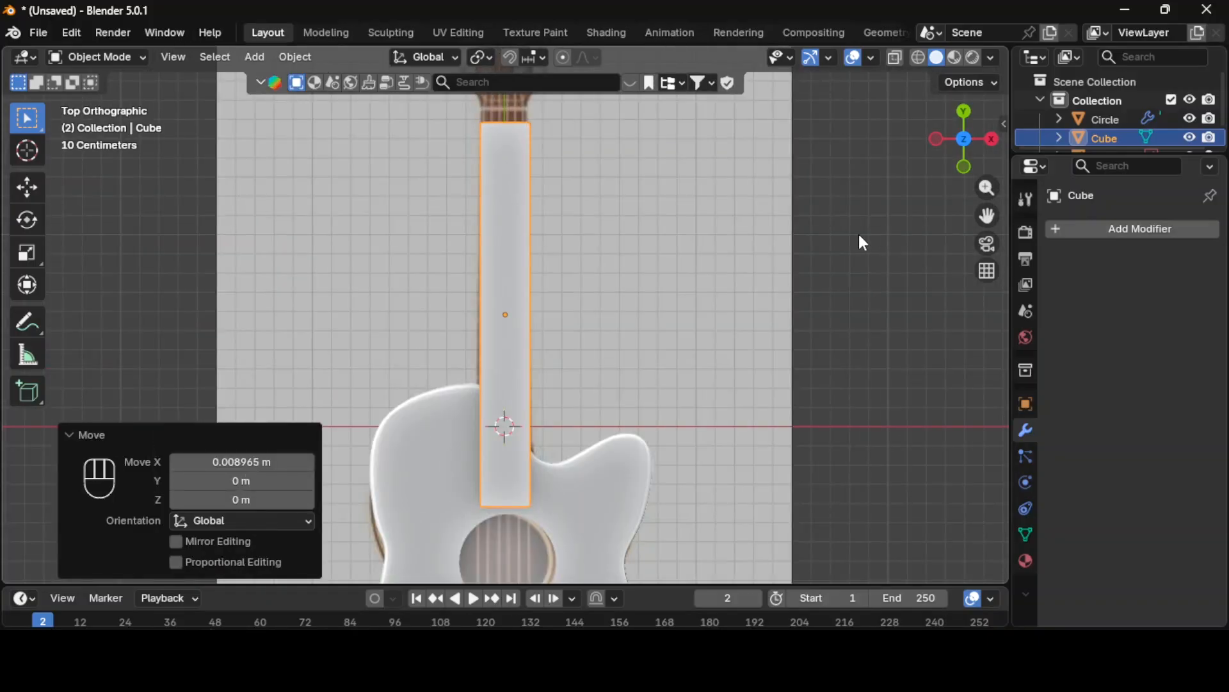
{"action": "middle_click_drag", "start_coordinate": [862, 239], "coordinate": [859, 425], "text": "shift"}
{"action": "key", "text": "Tab"}
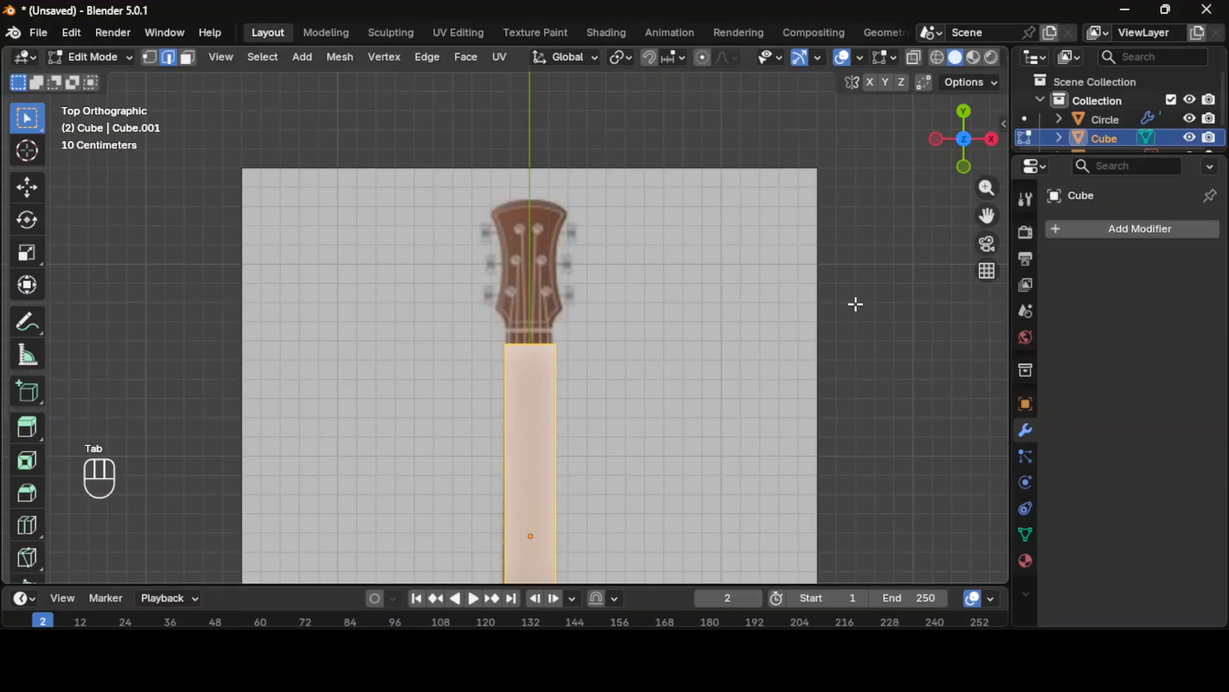
{"action": "middle_click_drag", "start_coordinate": [857, 304], "coordinate": [839, 350]}
{"action": "left_click", "coordinate": [188, 60]}
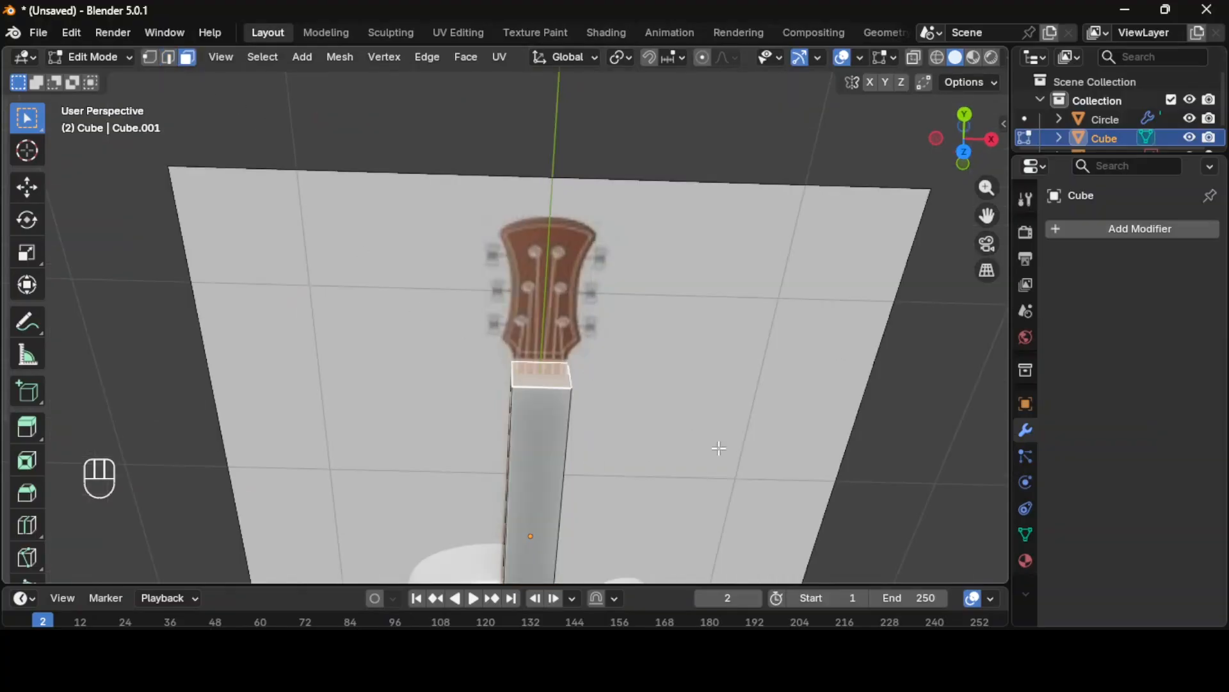
Step: In top view, extrude the neck's end face about 0.127 m along Y to the base of the headstock
{"action": "key", "text": "KP_7"}
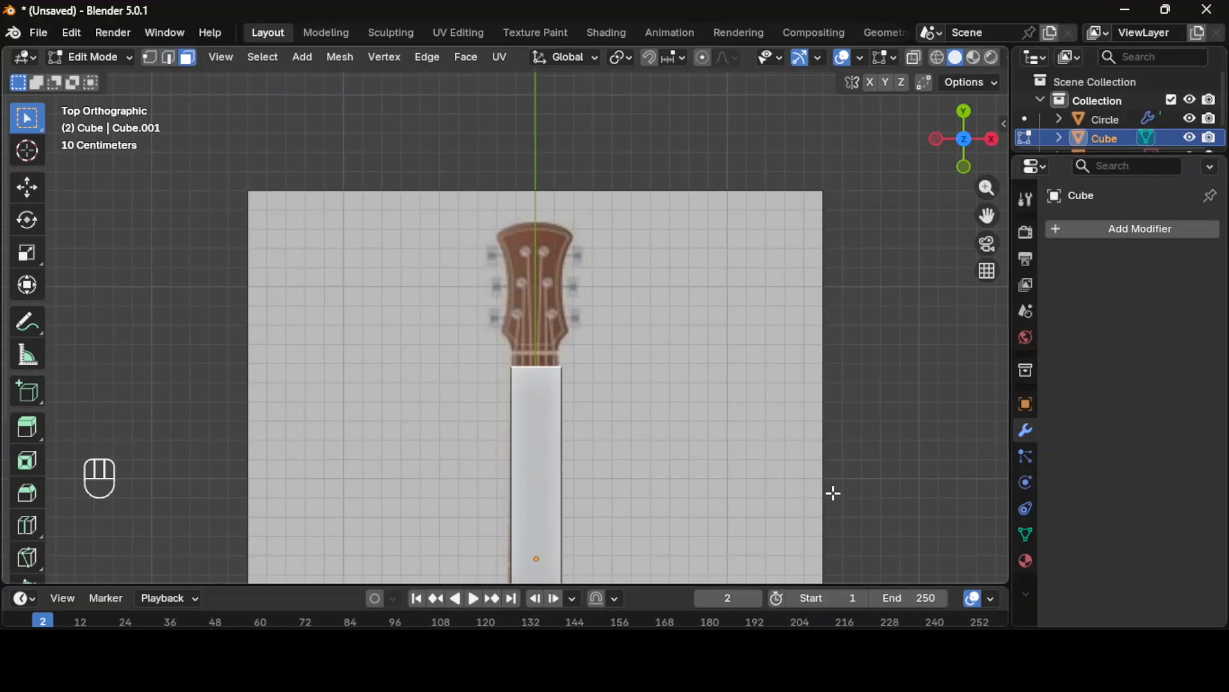
{"action": "key", "text": "e"}
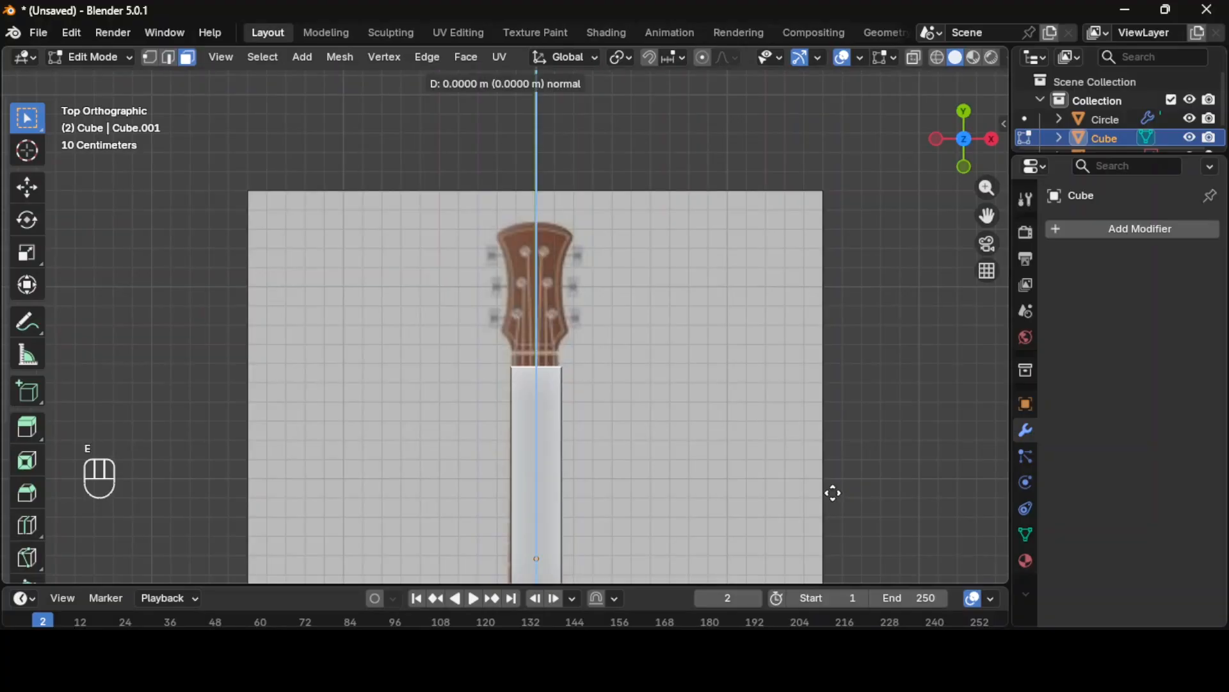
{"action": "key", "text": "y"}
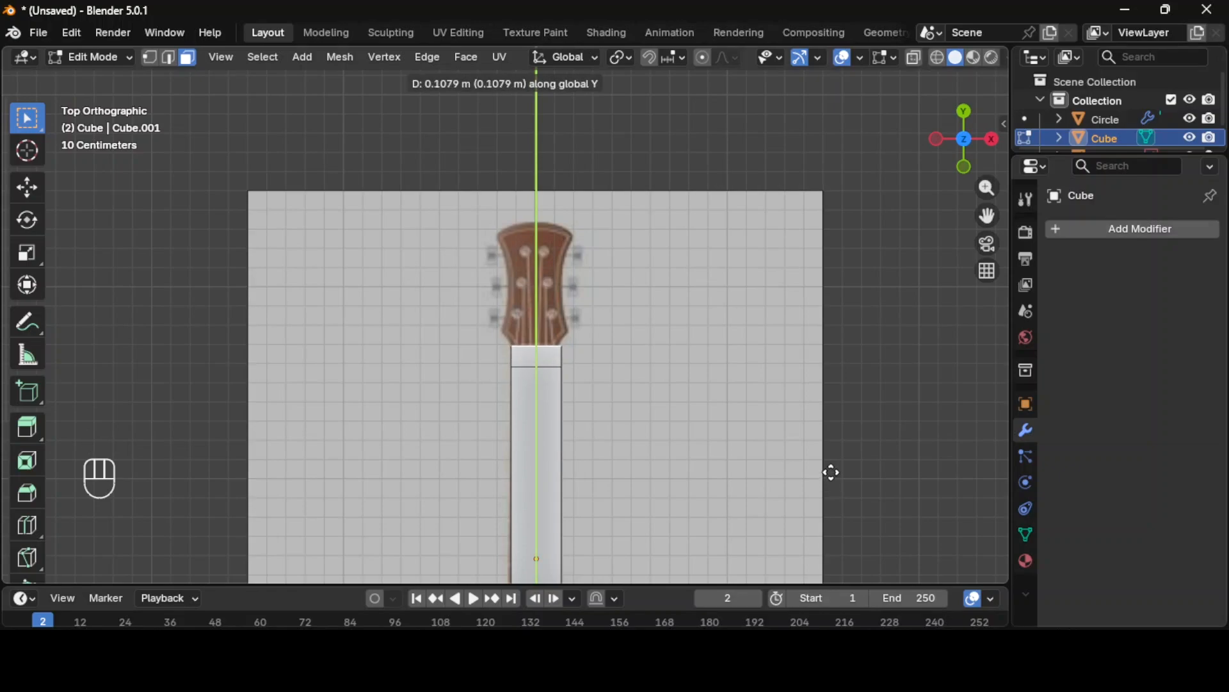
{"action": "left_click", "coordinate": [831, 468]}
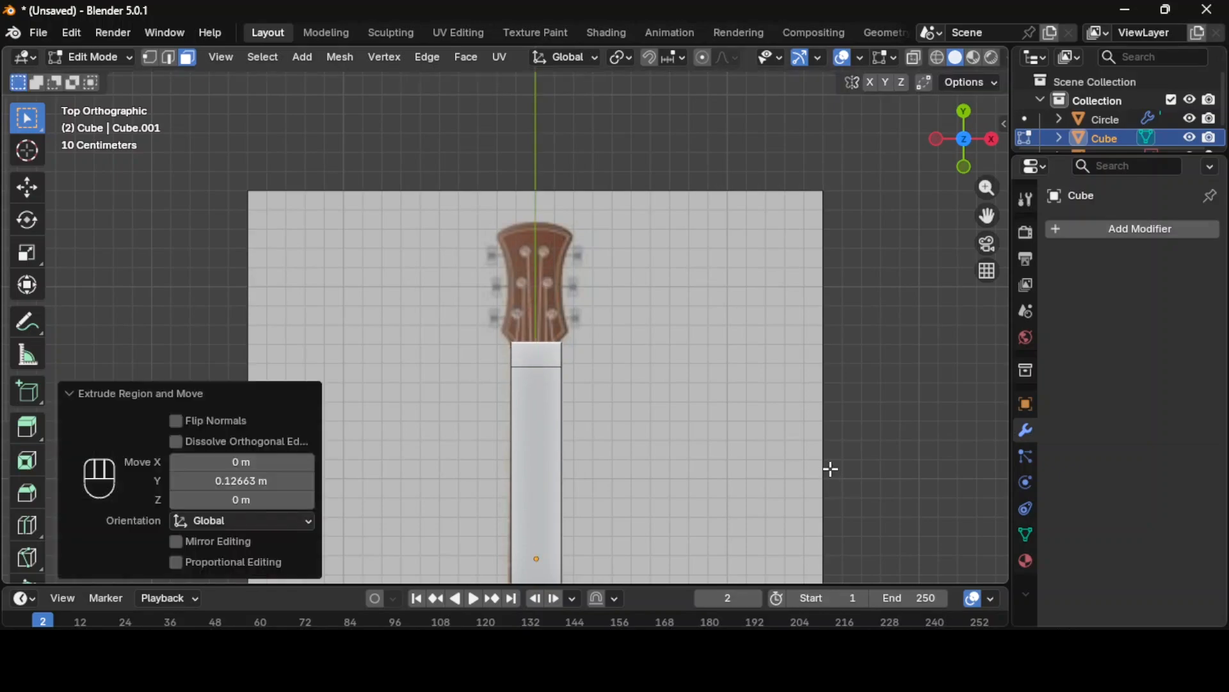
Step: Extrude the end face another 0.08 m or so along Y and scale it to about 1.474 to flare the headstock base
{"action": "key", "text": "e"}
{"action": "key", "text": "y"}
{"action": "left_click", "coordinate": [831, 453]}
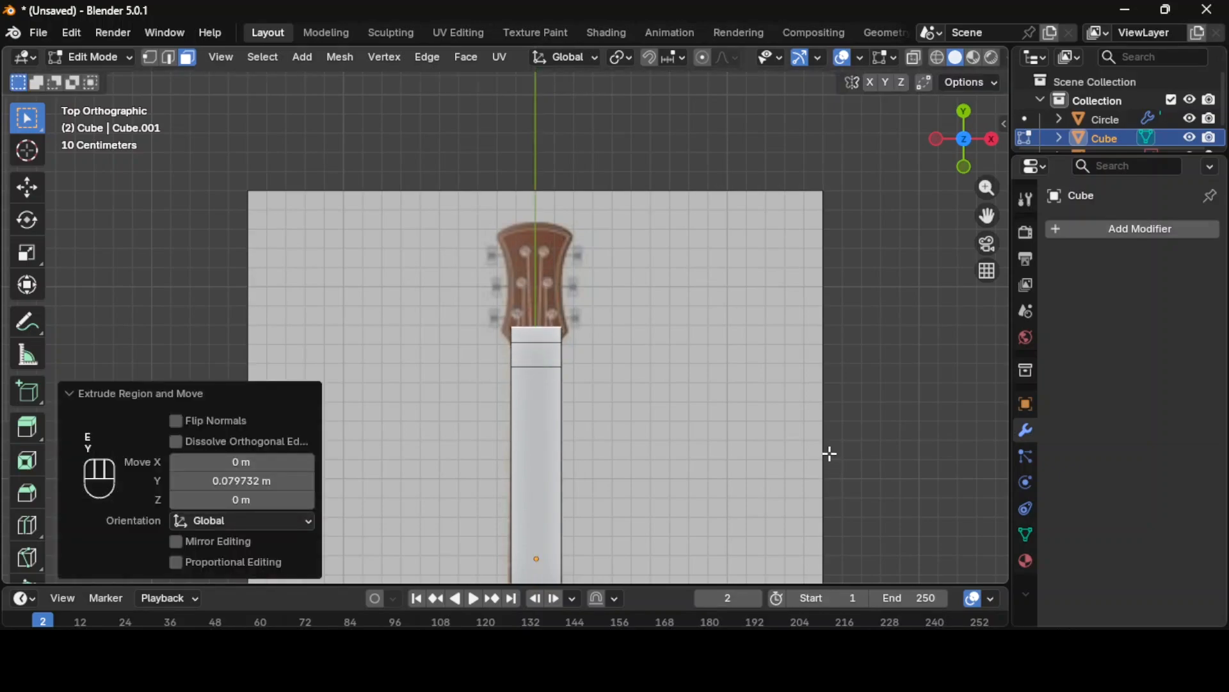
{"action": "key", "text": "s"}
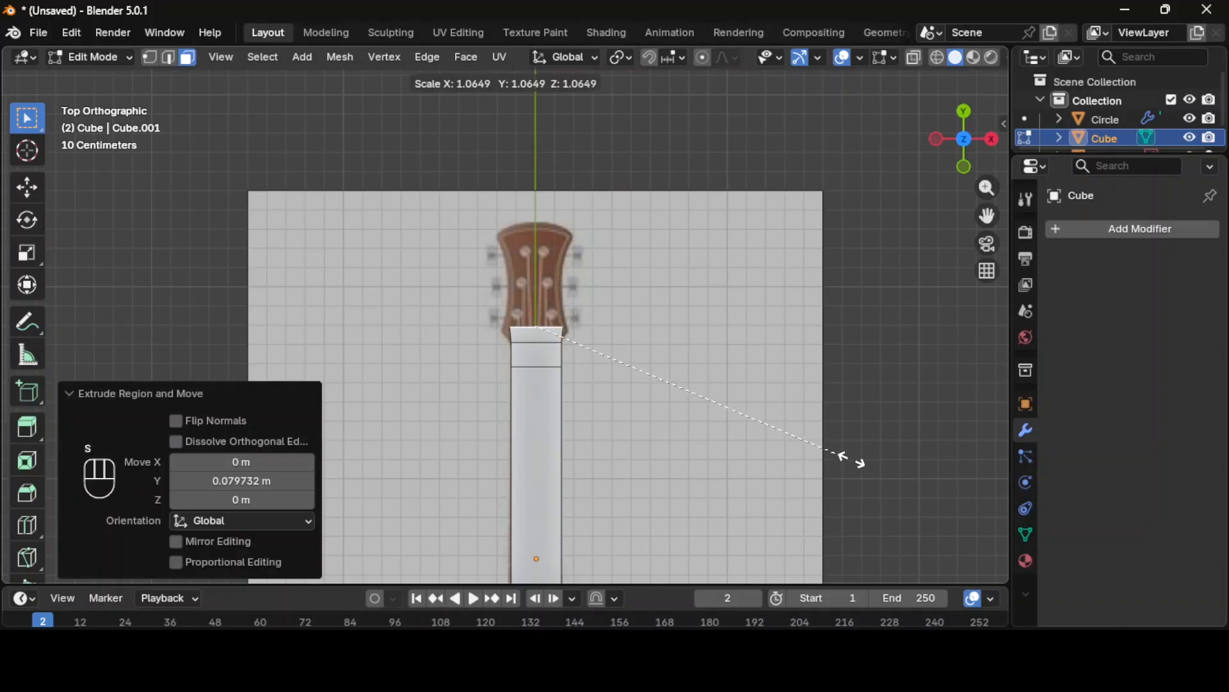
{"action": "left_click", "coordinate": [977, 494]}
Step: Extrude the flared end about 0.047 m along Y and scale it in to about 0.831
{"action": "key", "text": "e"}
{"action": "key", "text": "y"}
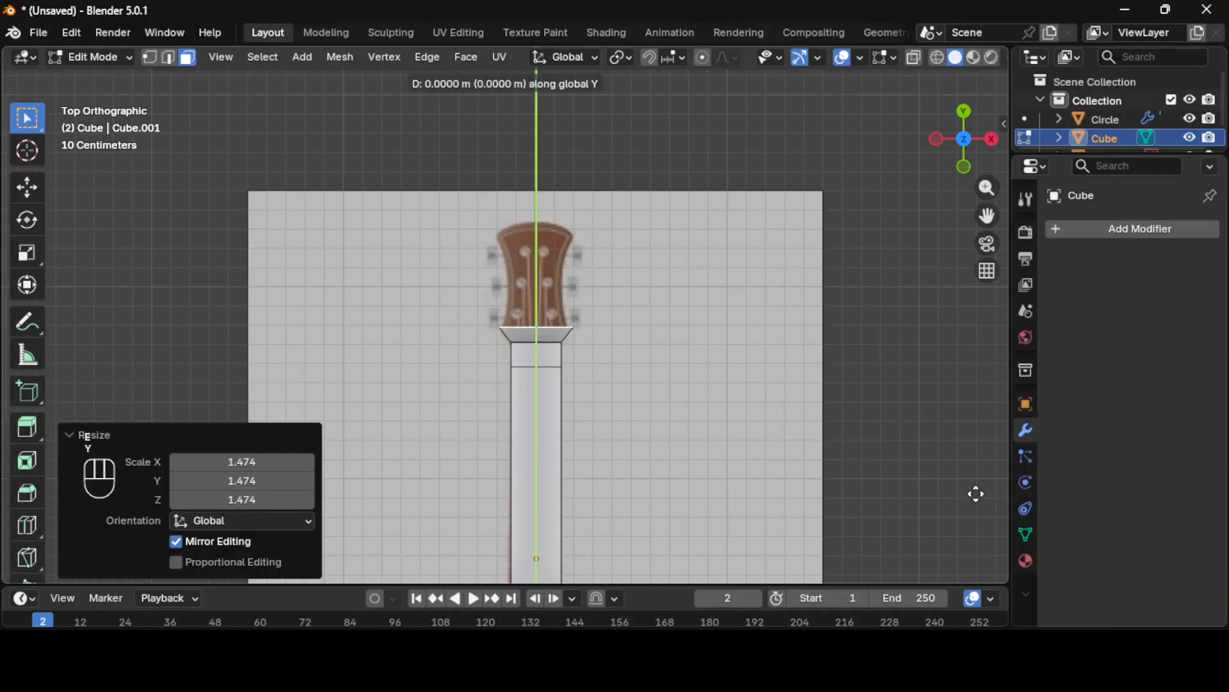
{"action": "left_click", "coordinate": [974, 485]}
{"action": "key", "text": "s"}
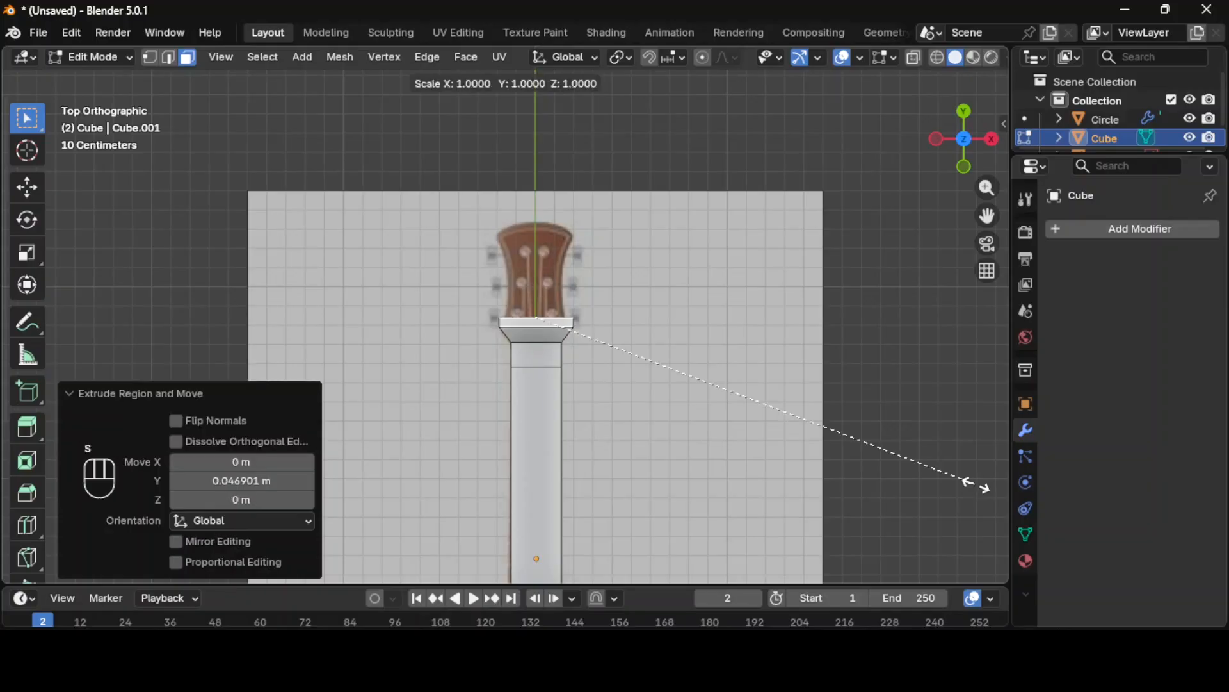
{"action": "left_click", "coordinate": [905, 452]}
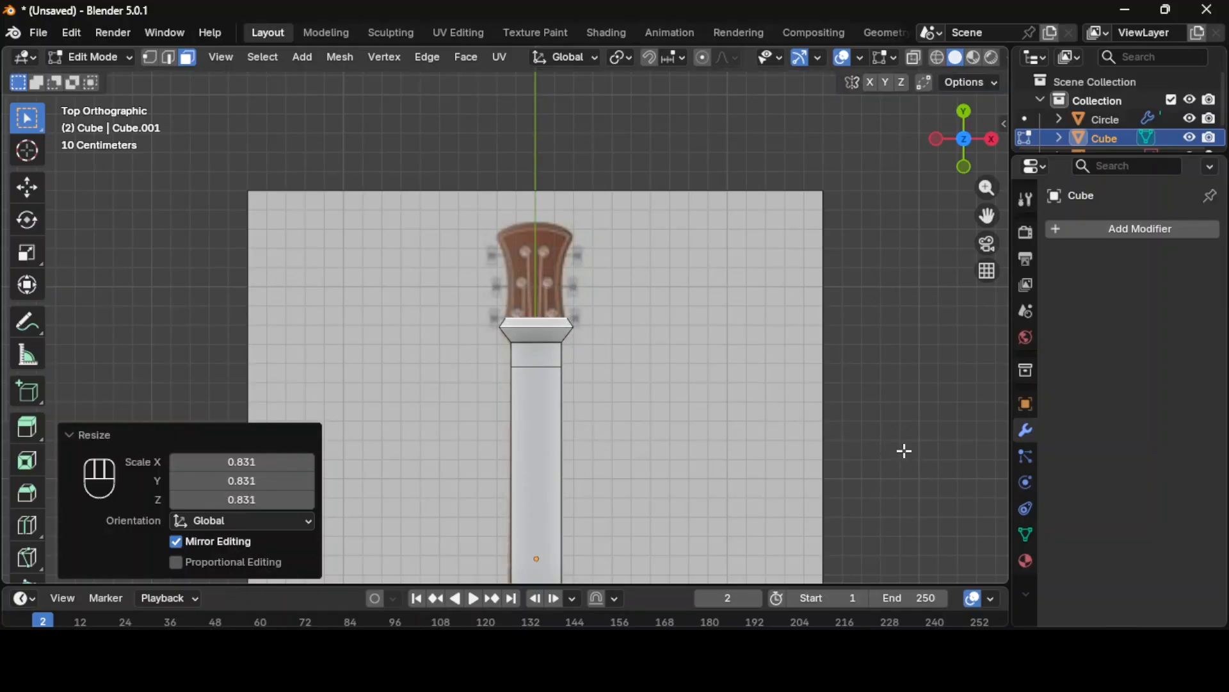
{"action": "key", "text": "ctrl+z"}
Step: Extrude the narrowed end face about 0.37 m along Y to form the main length of the headstock
{"action": "key", "text": "e"}
{"action": "key", "text": "y"}
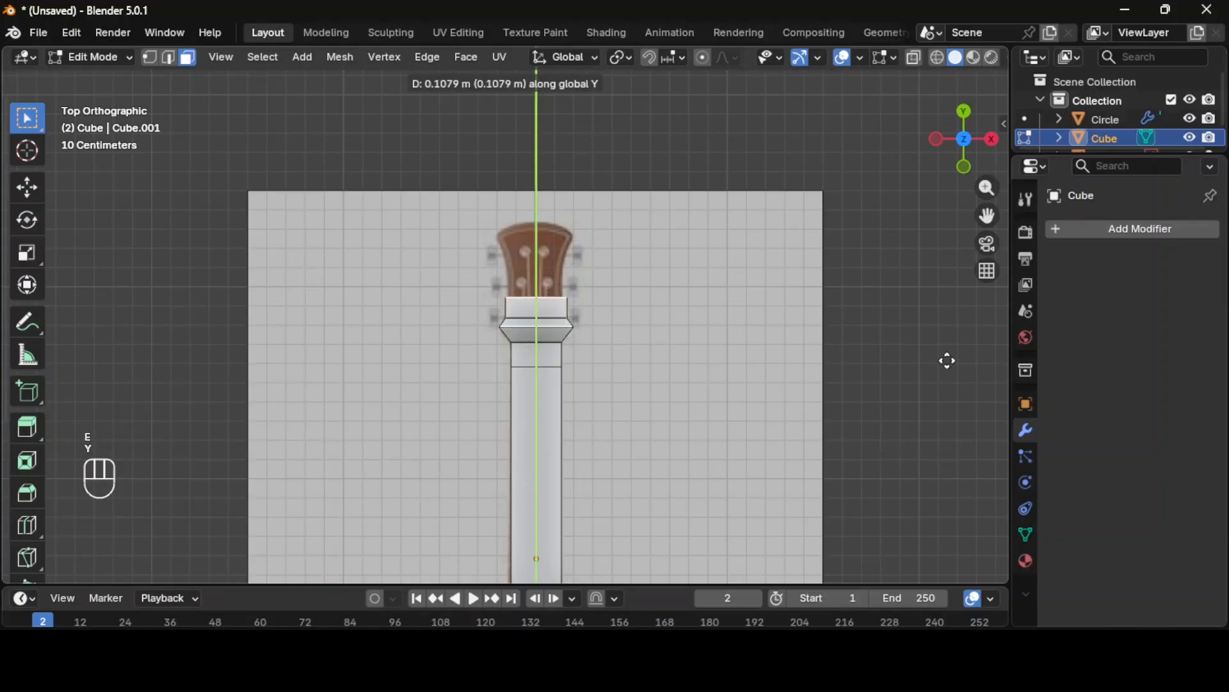
{"action": "left_click", "coordinate": [946, 313]}
Step: Extrude the headstock's end face about 0.084 m along Y and scale it to 1.3 to flare the tip
{"action": "key", "text": "e"}
{"action": "key", "text": "y"}
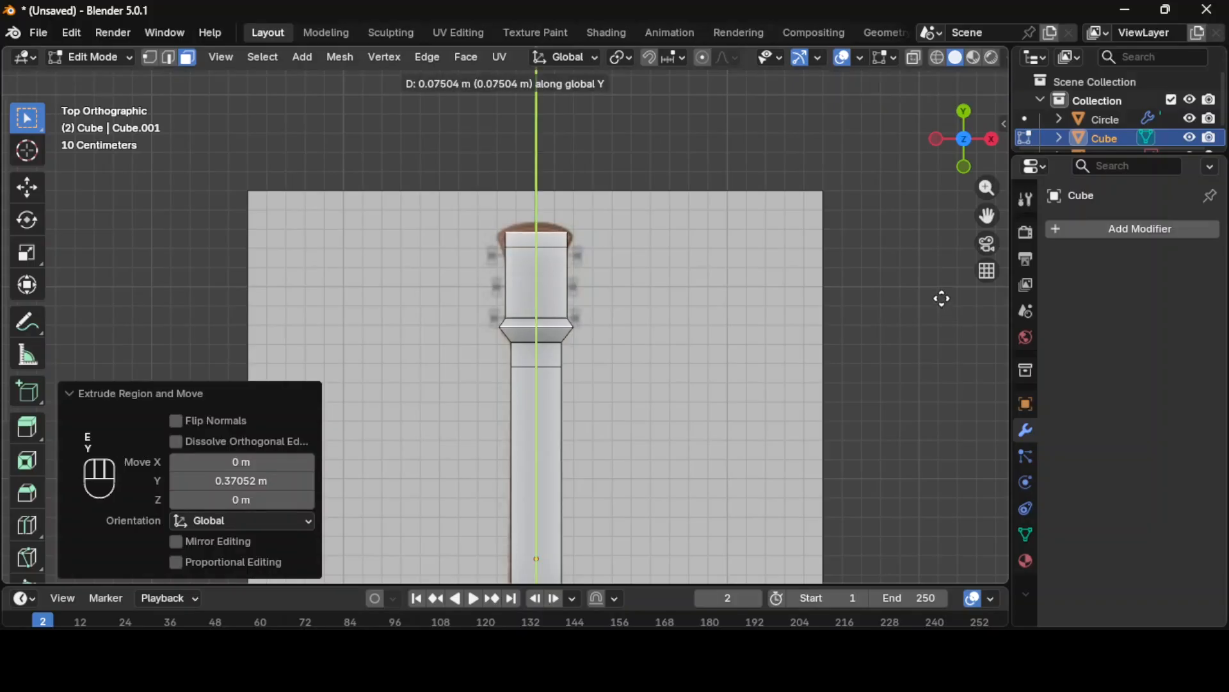
{"action": "left_click", "coordinate": [942, 298]}
{"action": "type", "text": "s"}
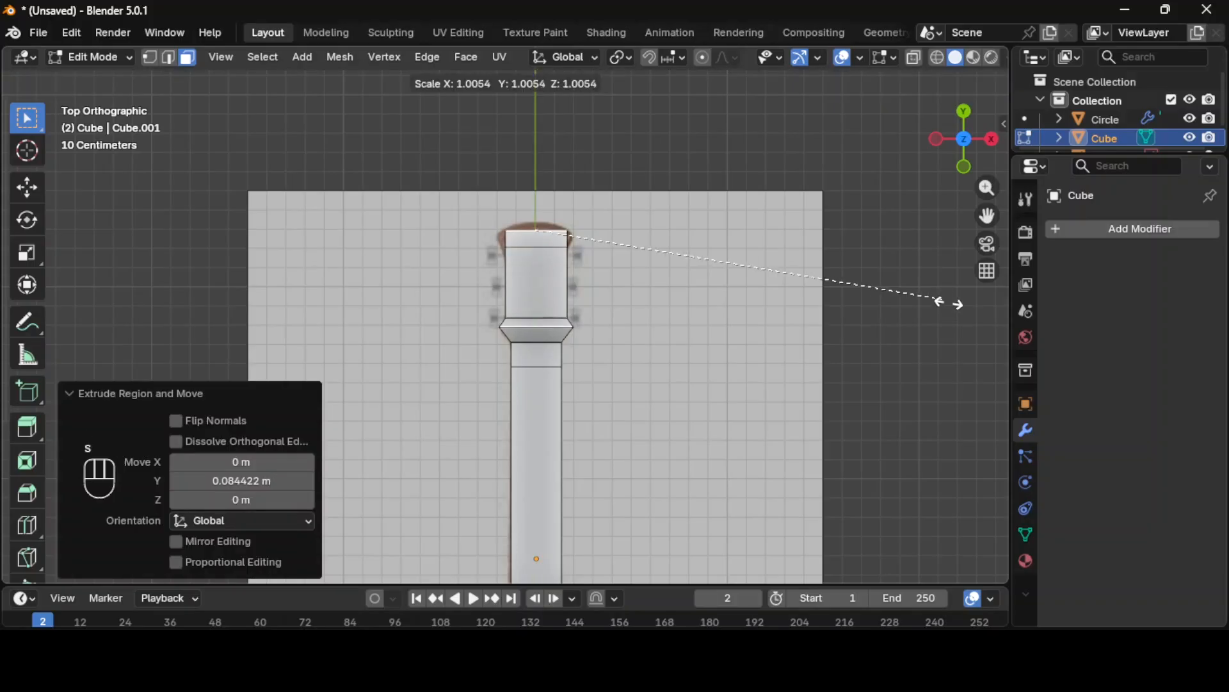
{"action": "type", "text": "1.3"}
{"action": "key", "text": "Return"}
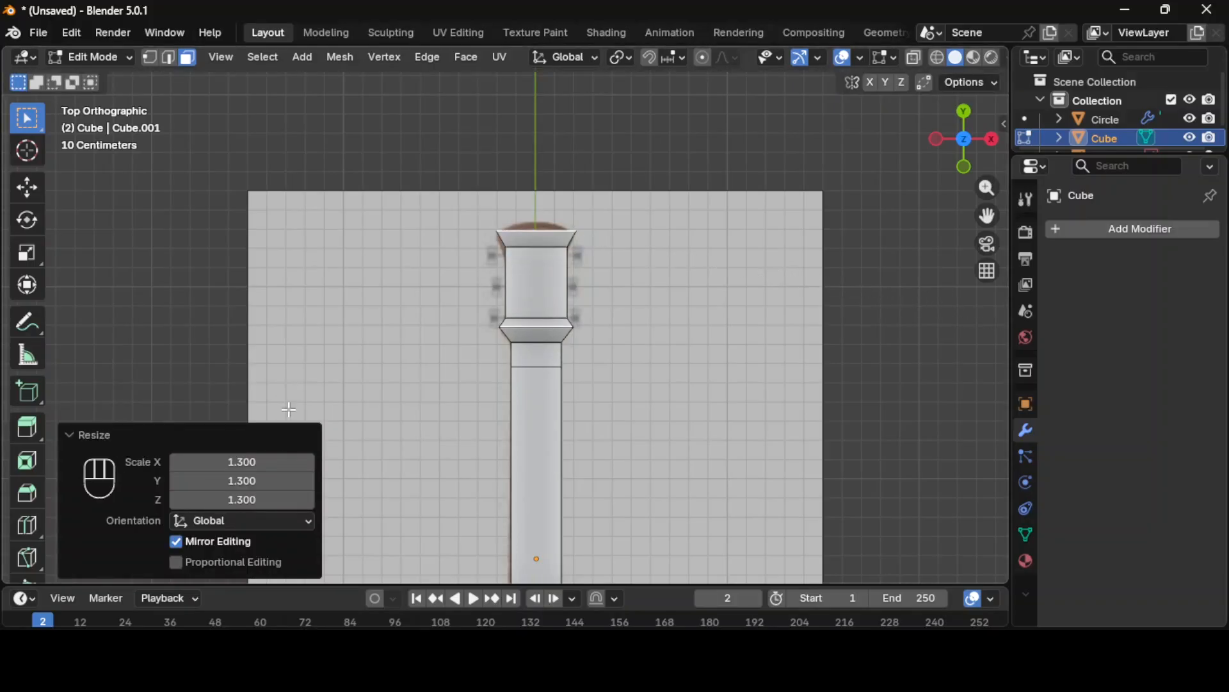
Step: Extrude the headstock tip about 0.042 m along Y, scale its end face inward to taper it and deselect
{"action": "key", "text": "e"}
{"action": "key", "text": "y"}
{"action": "left_click", "coordinate": [412, 441]}
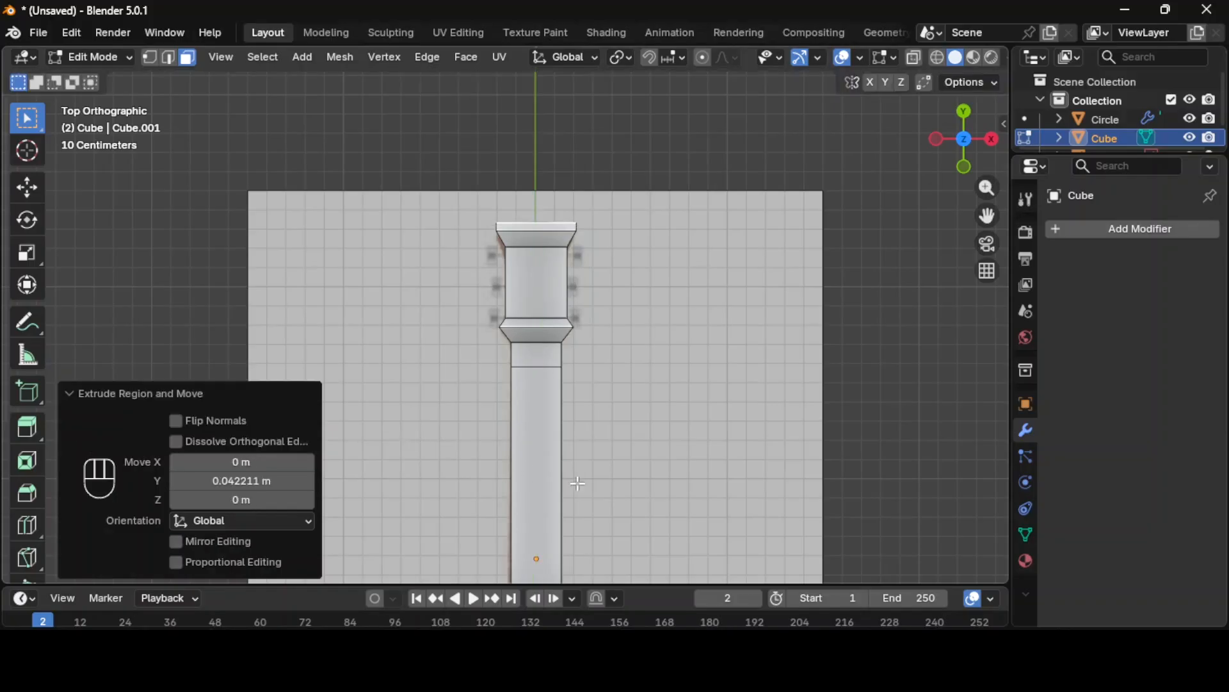
{"action": "key", "text": "s"}
{"action": "left_click", "coordinate": [505, 392]}
{"action": "left_click", "coordinate": [660, 409]}
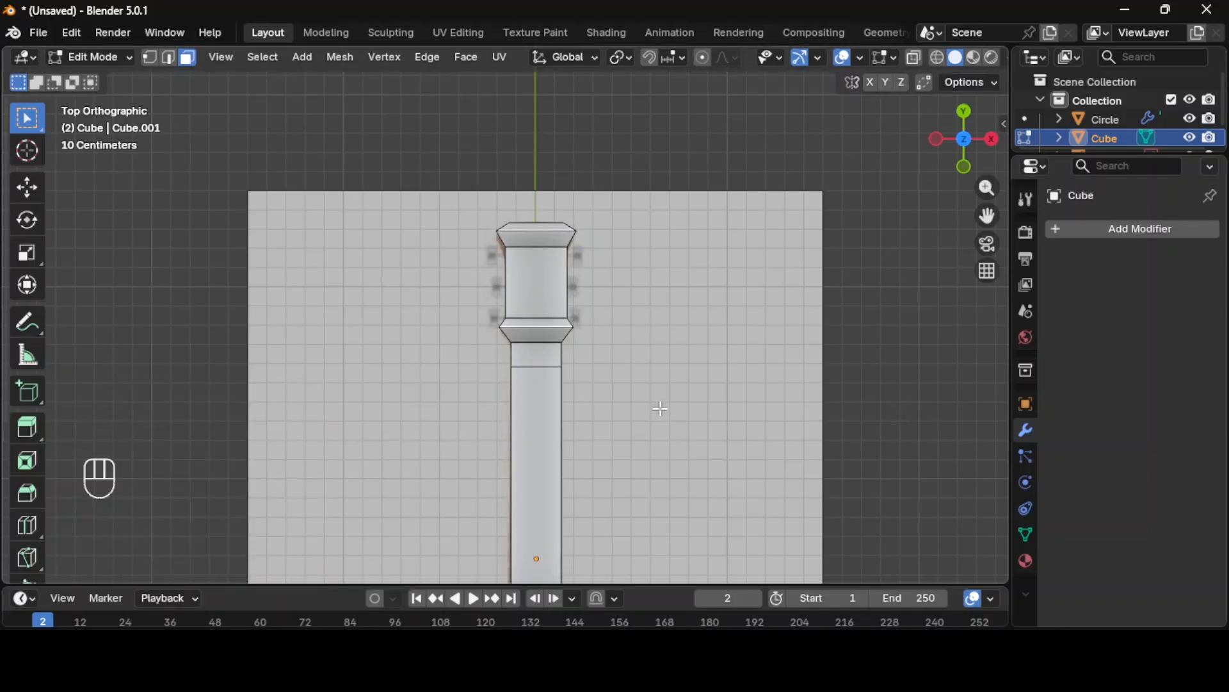
Step: Hide the guitar reference image so only the modelled body and neck remain in the scene
{"action": "scroll", "coordinate": [665, 417], "scroll_direction": "down", "scroll_amount": 2}
{"action": "middle_click_drag", "start_coordinate": [665, 418], "coordinate": [660, 258], "text": "shift"}
{"action": "middle_click_drag", "start_coordinate": [865, 444], "coordinate": [744, 335]}
{"action": "scroll", "coordinate": [1153, 128], "scroll_direction": "down", "scroll_amount": 2}
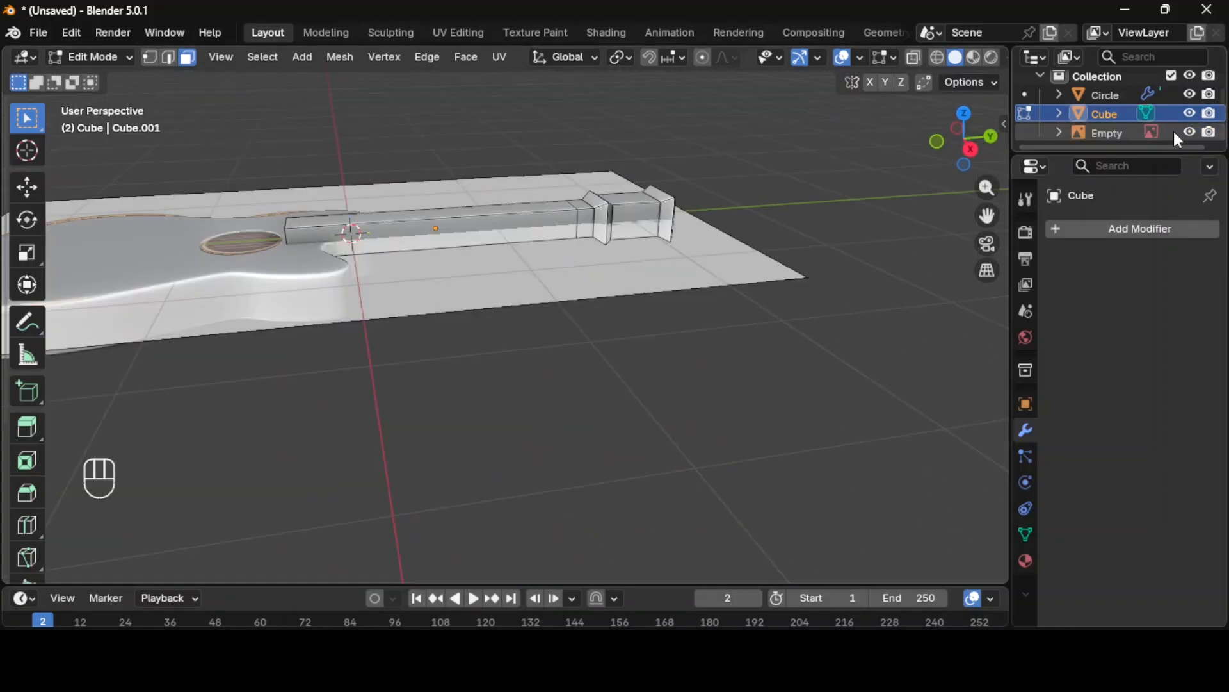
{"action": "left_click", "coordinate": [1189, 132]}
Step: Return to Object Mode and move the neck about 0.19 m along Y and -0.014 m along X in top view
{"action": "key", "text": "Tab"}
{"action": "key", "text": "KP_7"}
{"action": "key", "text": "g"}
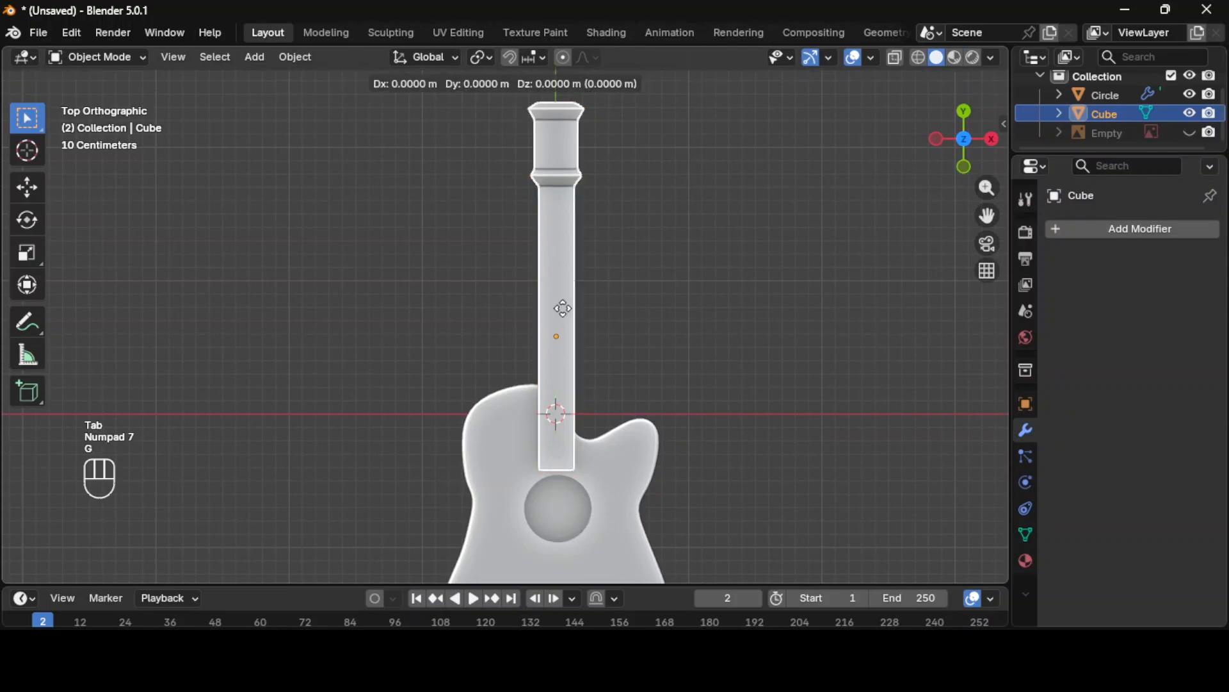
{"action": "left_click", "coordinate": [560, 279]}
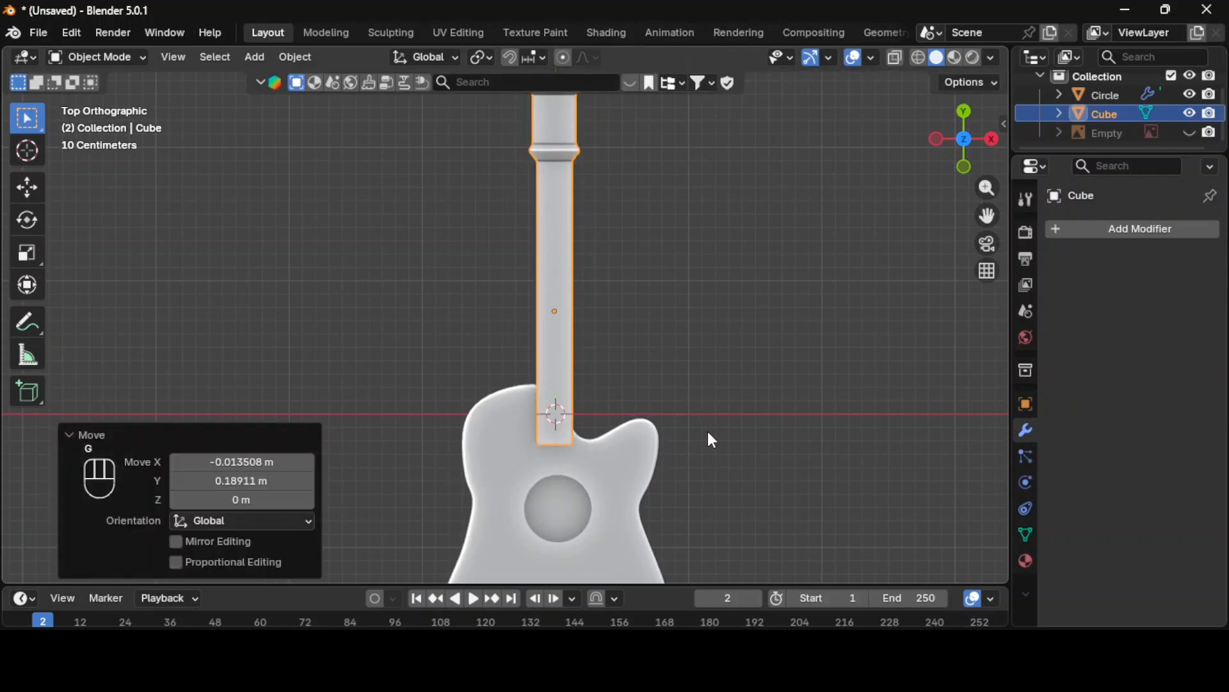
Step: Scale the neck to about 0.58 along Z to thin it and lower it slightly into the body
{"action": "key", "text": "KP_3"}
{"action": "key", "text": "s"}
{"action": "key", "text": "z"}
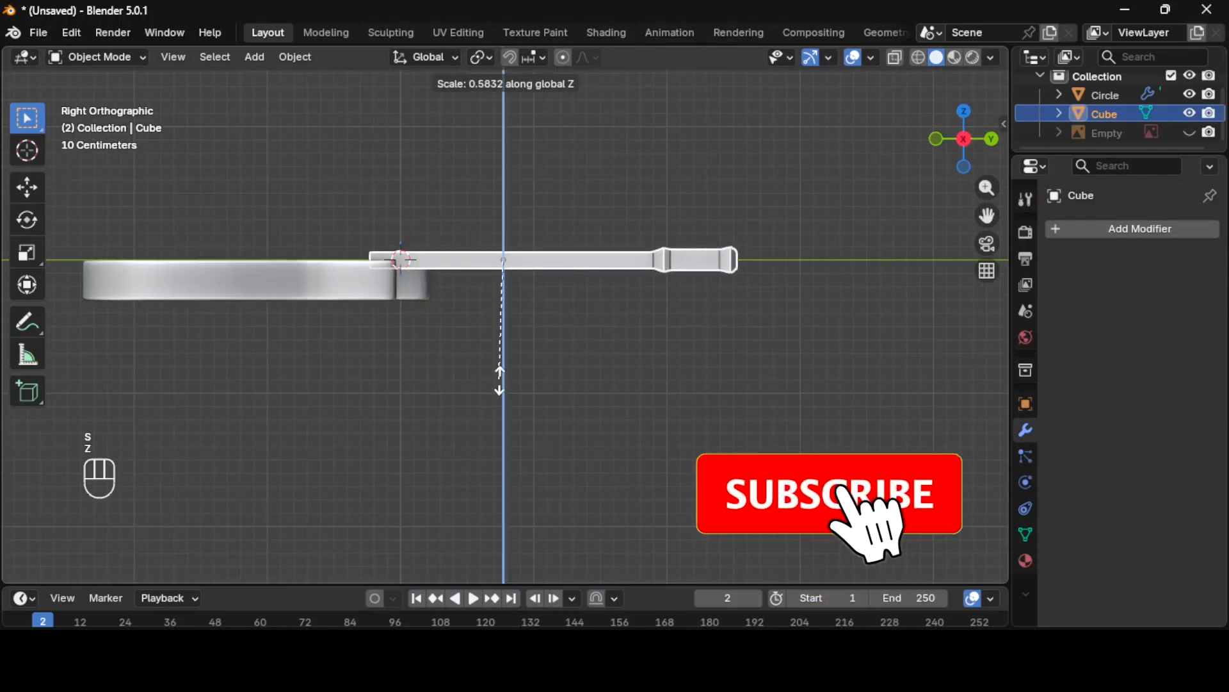
{"action": "left_click", "coordinate": [427, 435]}
{"action": "key", "text": "KP_7"}
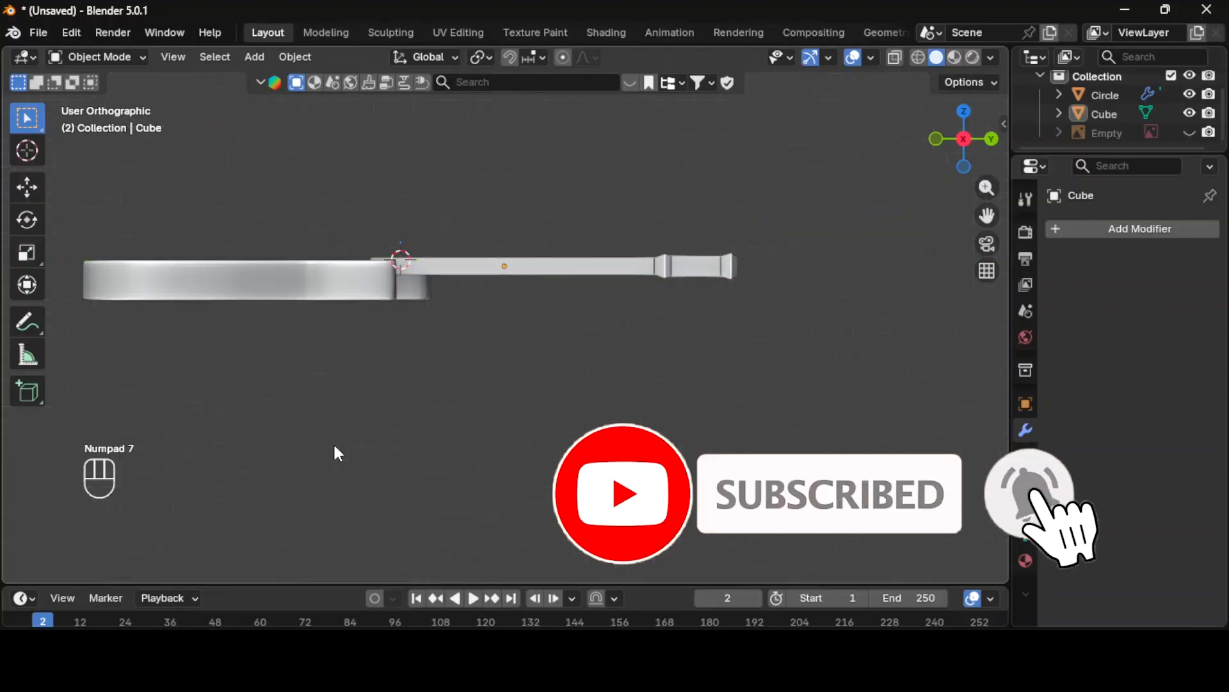
{"action": "middle_click_drag", "start_coordinate": [338, 453], "coordinate": [596, 339]}
Step: Select the neck and headstock's sharp edges at 30° sharpness and bevel them with one segment
{"action": "left_click", "coordinate": [523, 284]}
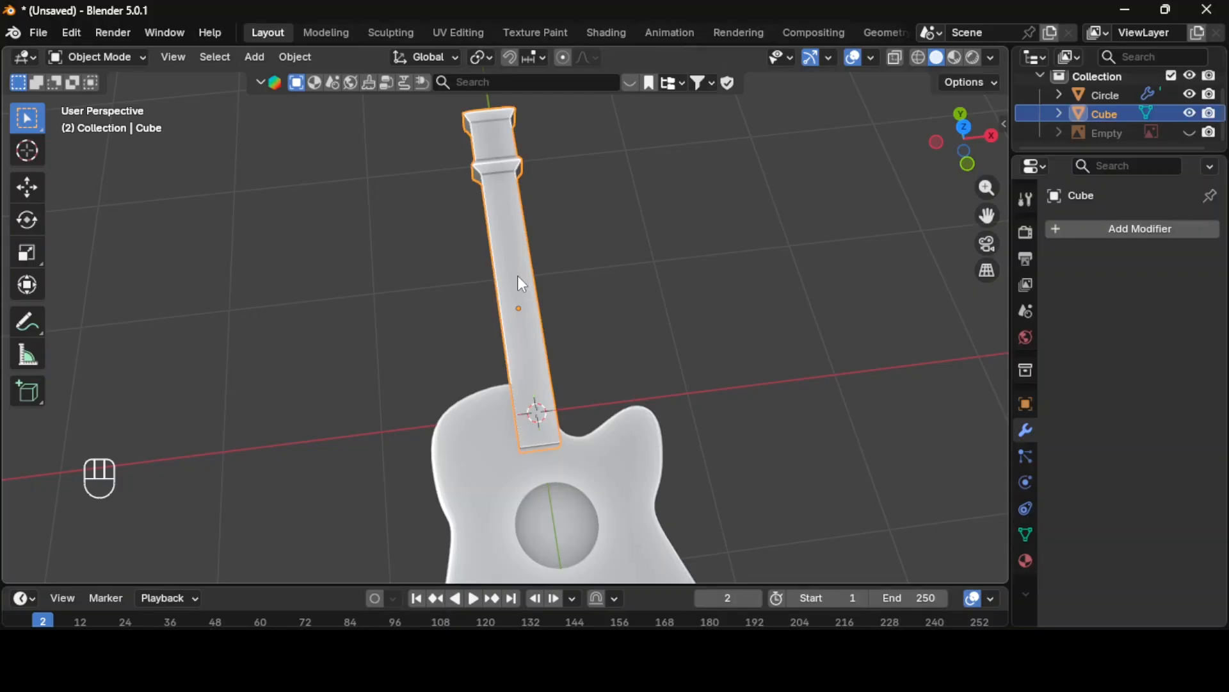
{"action": "left_click", "coordinate": [1105, 229]}
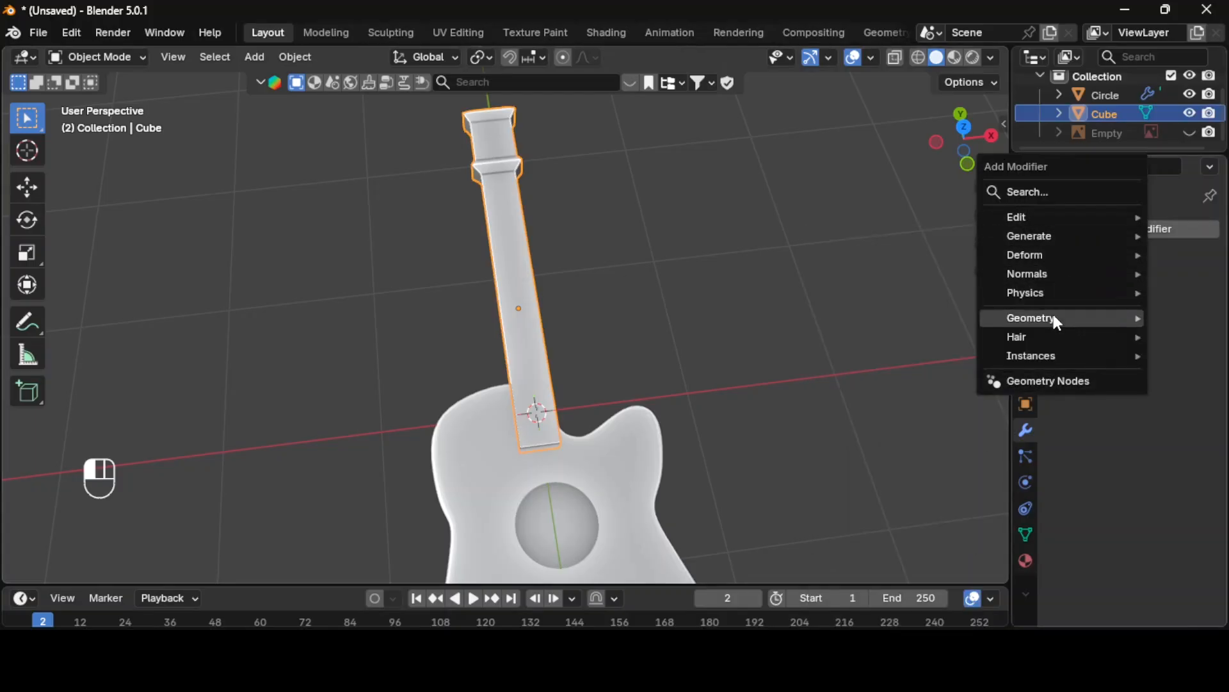
{"action": "left_click", "coordinate": [215, 57]}
{"action": "key", "text": "Tab"}
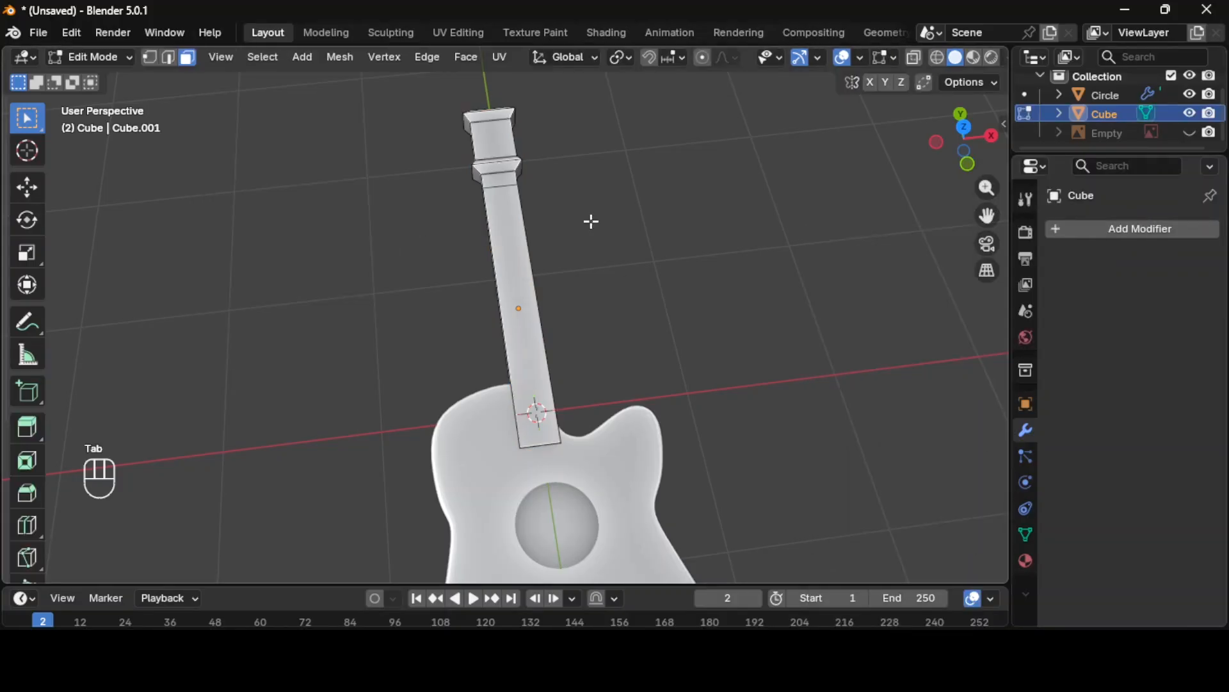
{"action": "left_click", "coordinate": [262, 58]}
{"action": "left_click", "coordinate": [302, 373]}
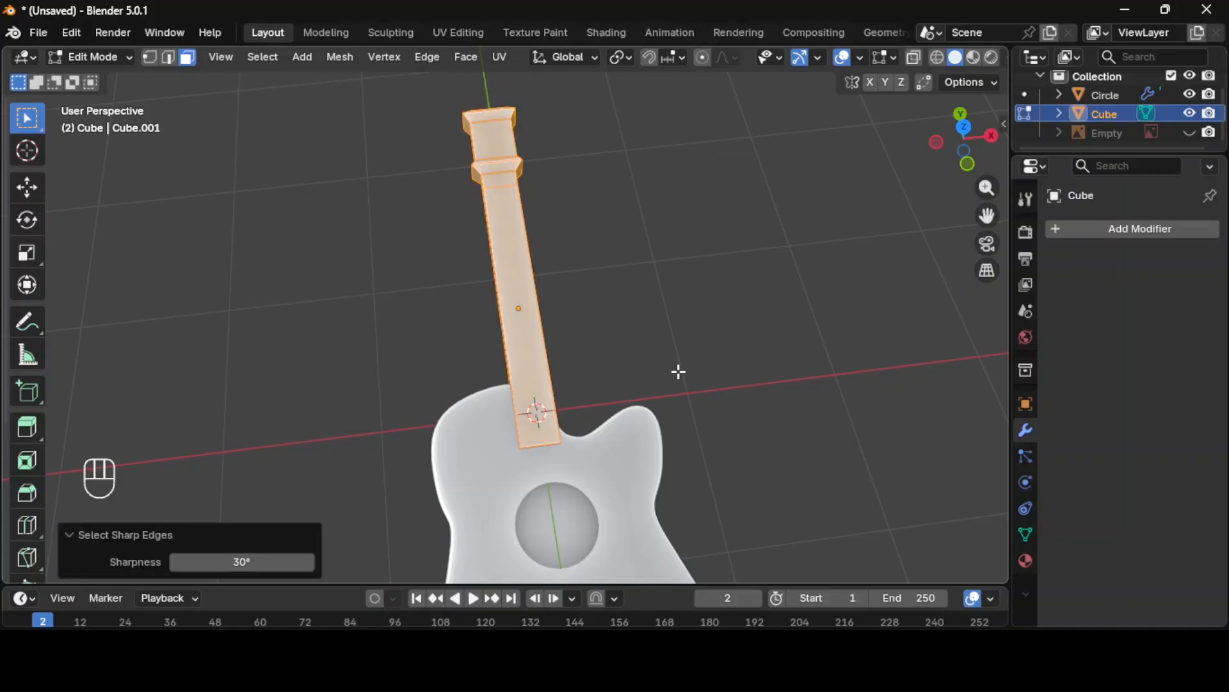
{"action": "key", "text": "ctrl+b"}
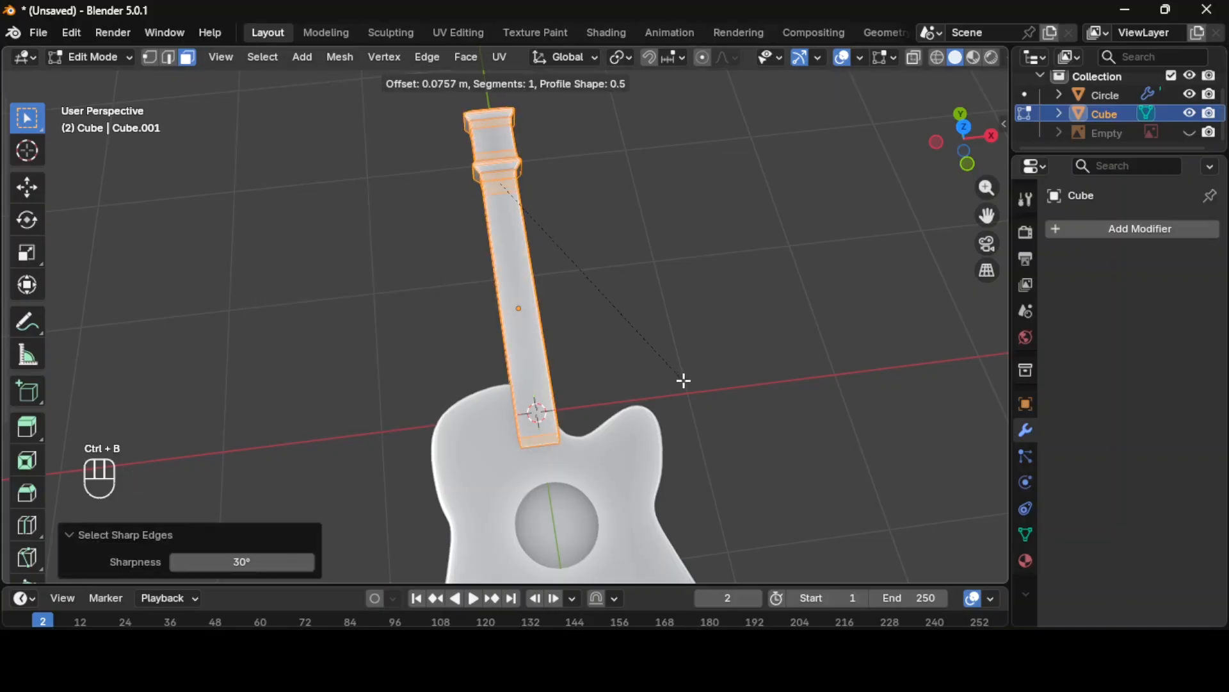
{"action": "left_click", "coordinate": [688, 374]}
{"action": "left_click", "coordinate": [690, 377]}
{"action": "key", "text": "Tab"}
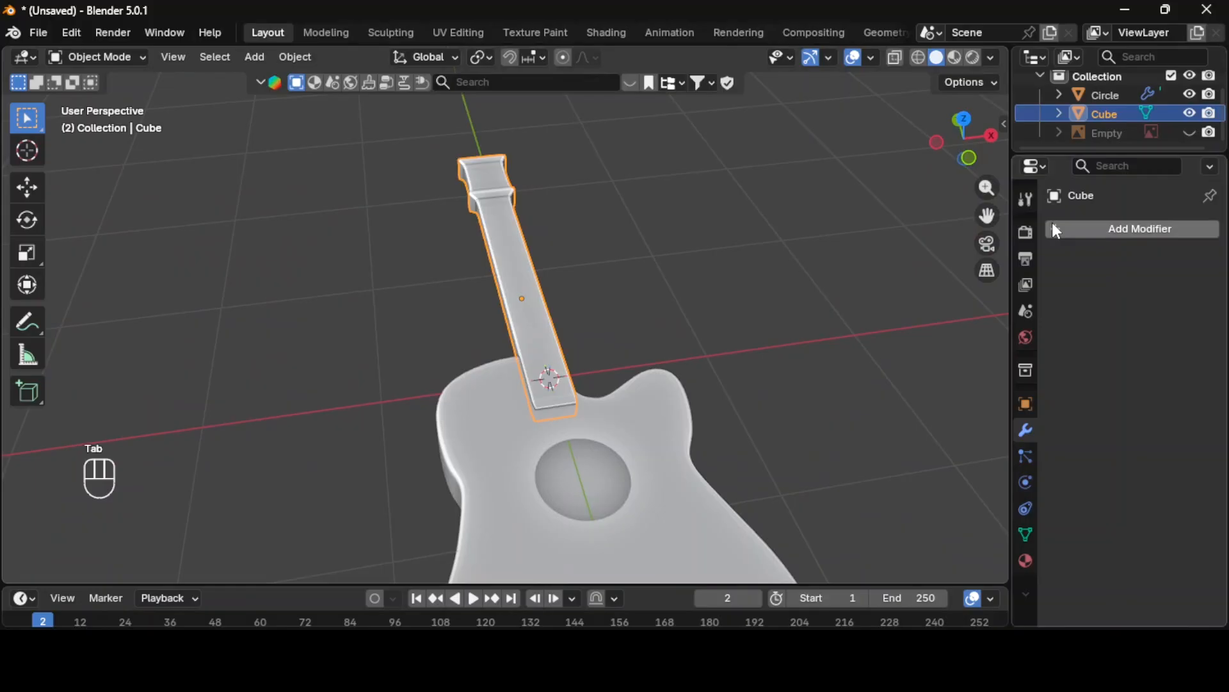
Step: Add a Subdivision Surface modifier to the neck with its viewport level set to 2
{"action": "left_click", "coordinate": [1143, 239]}
{"action": "mouse_move", "coordinate": [1142, 236]}
{"action": "left_click", "coordinate": [927, 532]}
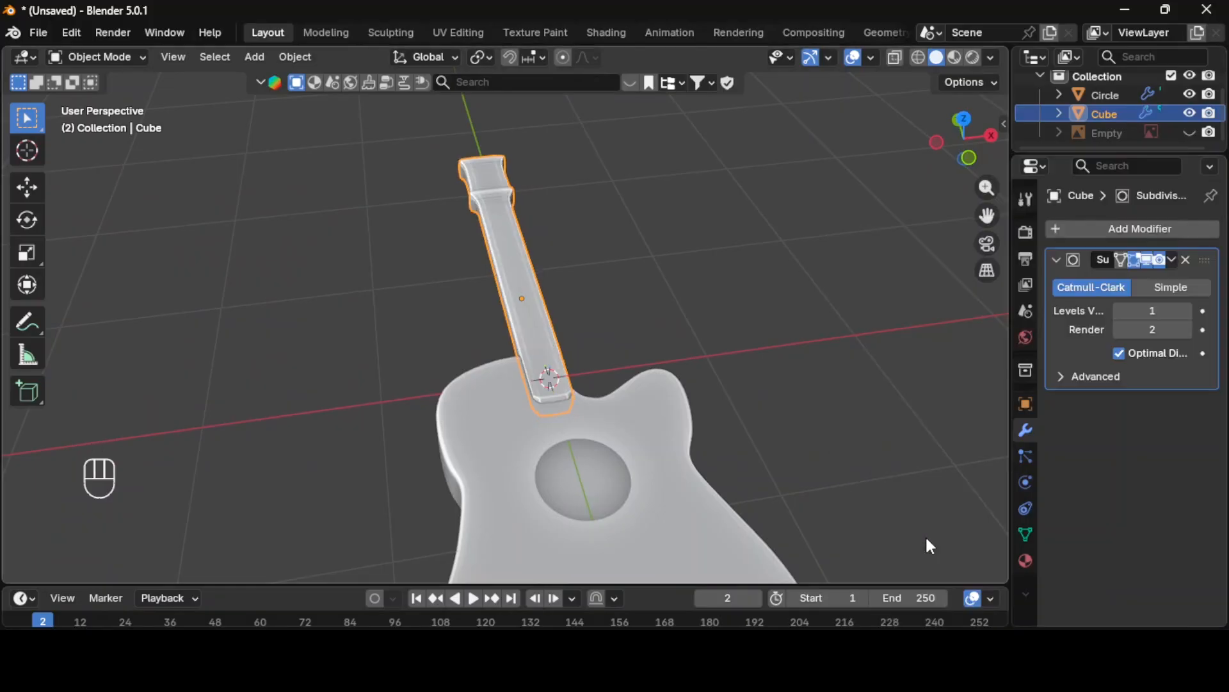
{"action": "left_click", "coordinate": [1187, 309]}
{"action": "left_click", "coordinate": [759, 266]}
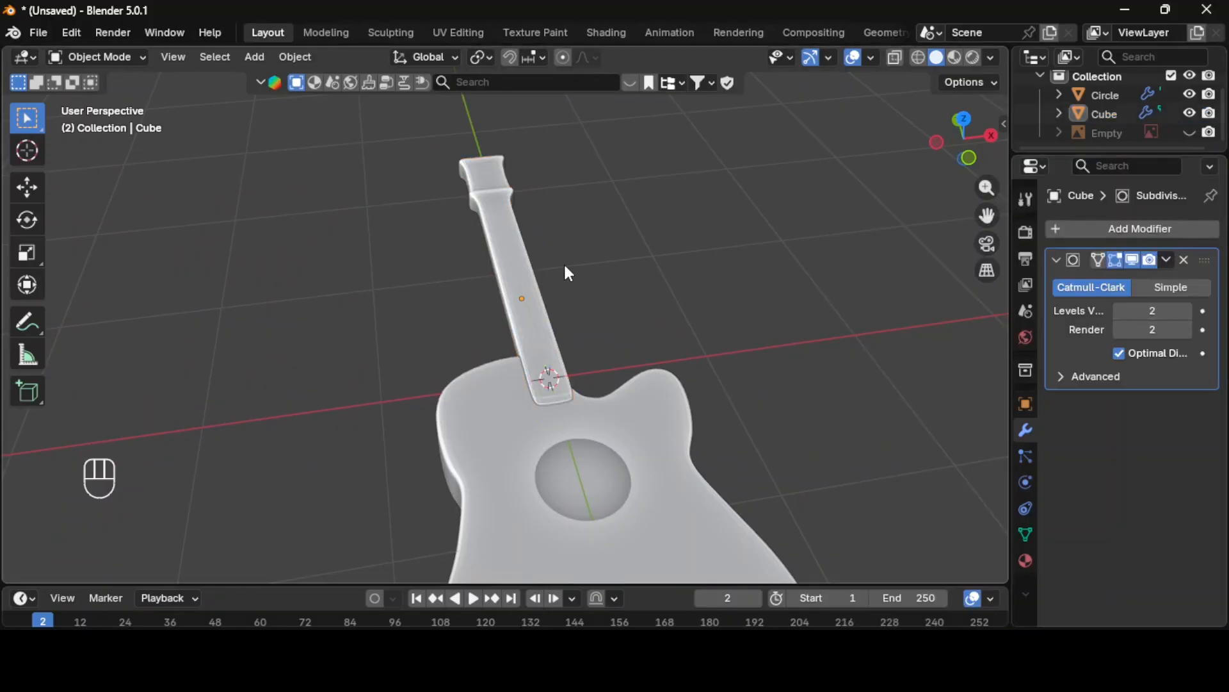
Step: Apply Shade Smooth to the neck, keeping sharp edges
{"action": "left_click", "coordinate": [519, 279]}
{"action": "right_click", "coordinate": [520, 279]}
{"action": "left_click", "coordinate": [438, 261]}
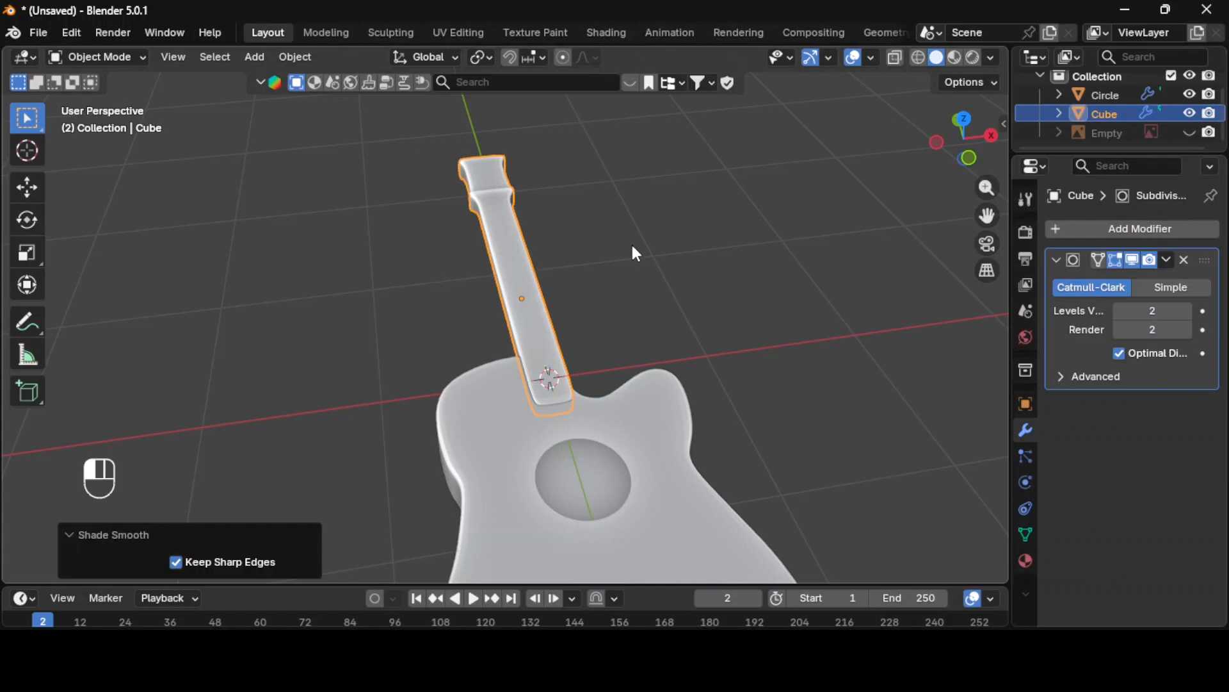
{"action": "left_click", "coordinate": [567, 264]}
{"action": "middle_click_drag", "start_coordinate": [573, 274], "coordinate": [681, 275]}
Step: Move the neck about -0.27 m along Y so its end meets the sound hole, and deselect it
{"action": "key", "text": "KP_7"}
{"action": "left_click", "coordinate": [525, 362]}
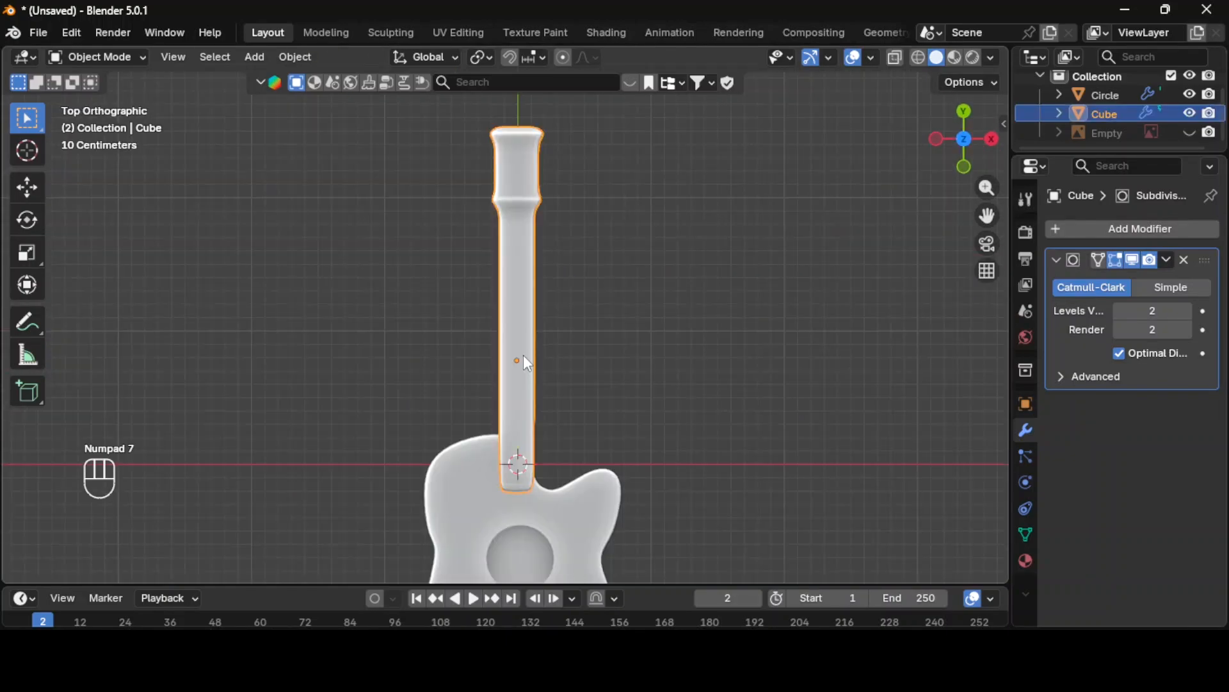
{"action": "key", "text": "g"}
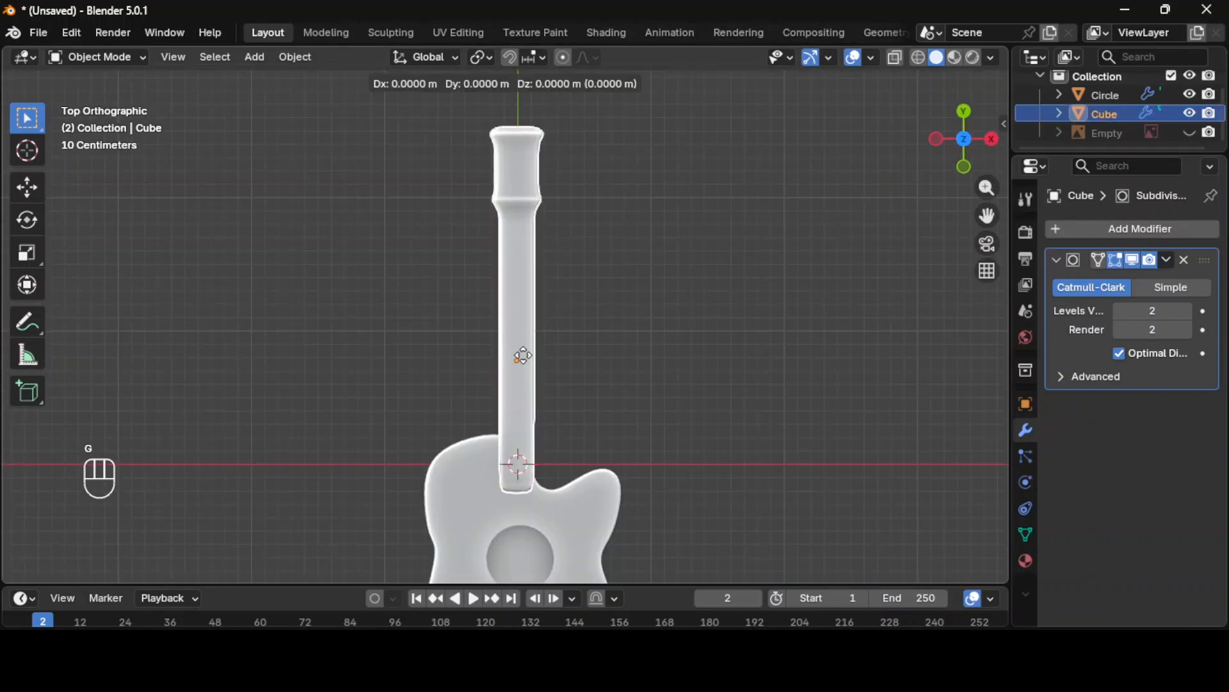
{"action": "key", "text": "y"}
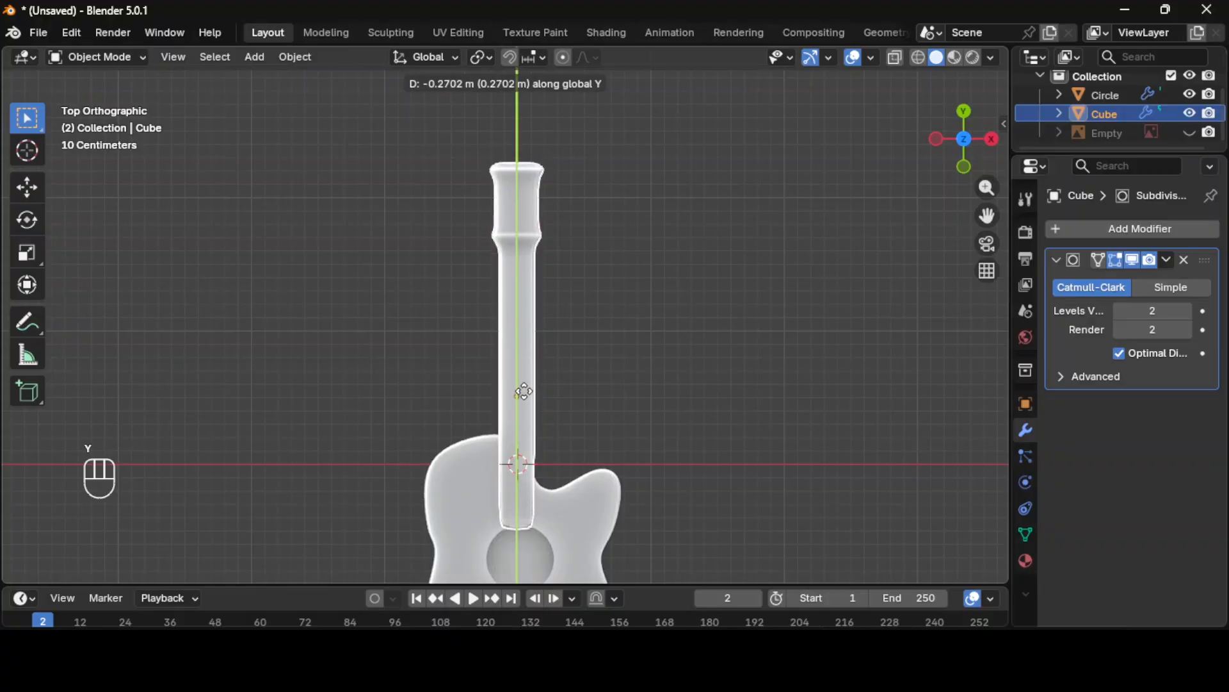
{"action": "left_click", "coordinate": [527, 390]}
{"action": "left_click", "coordinate": [664, 346]}
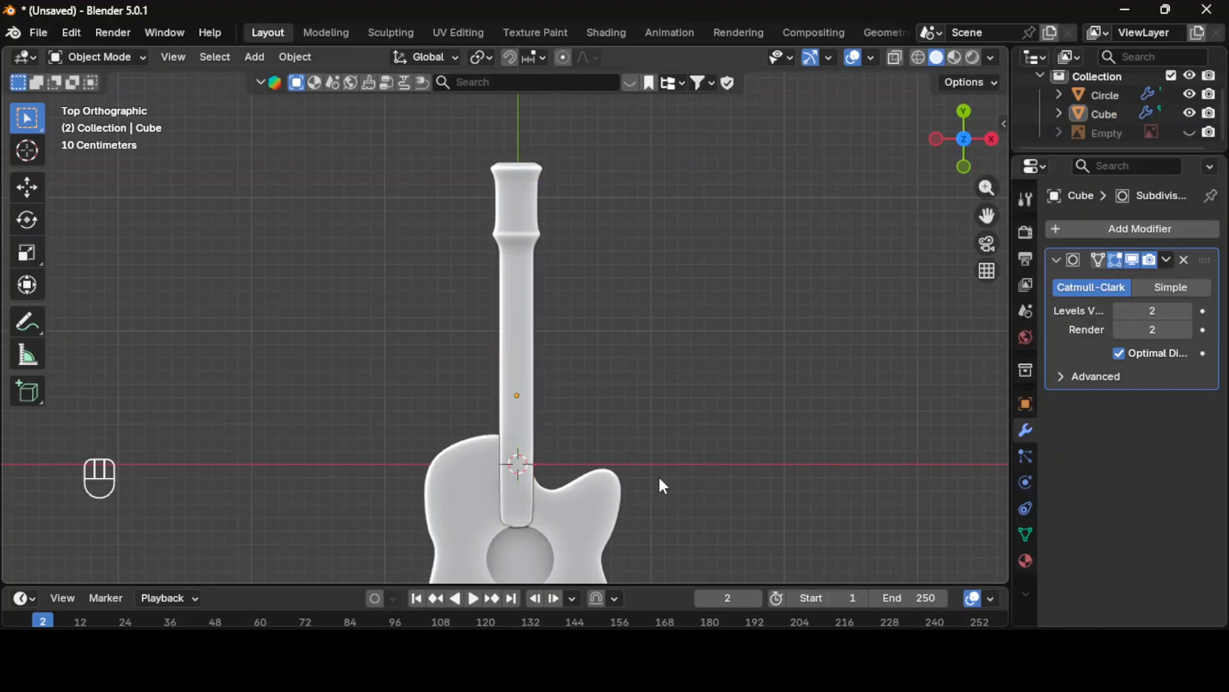
Step: Add loop cuts at the neck's sound-hole end to square off its rounded corners
{"action": "middle_click_drag", "start_coordinate": [659, 477], "coordinate": [659, 351]}
{"action": "key", "text": "KP_7"}
{"action": "left_click", "coordinate": [523, 414]}
{"action": "key", "text": "Tab"}
{"action": "left_click", "coordinate": [522, 414]}
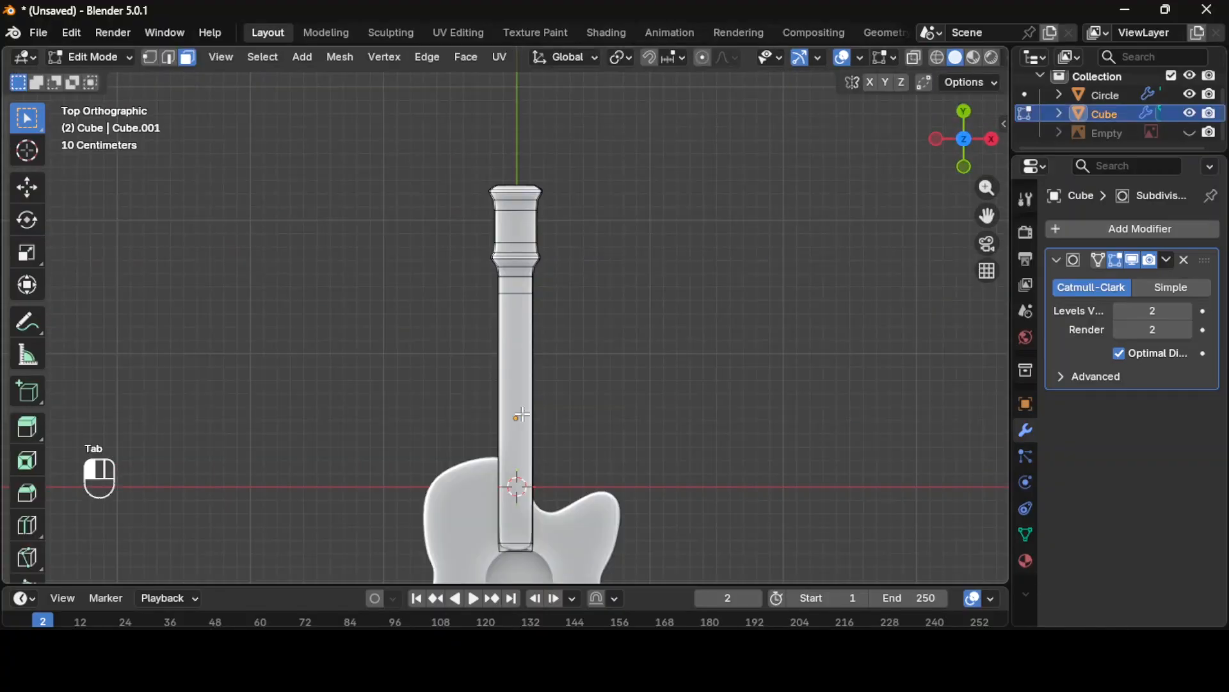
{"action": "key", "text": "ctrl+r"}
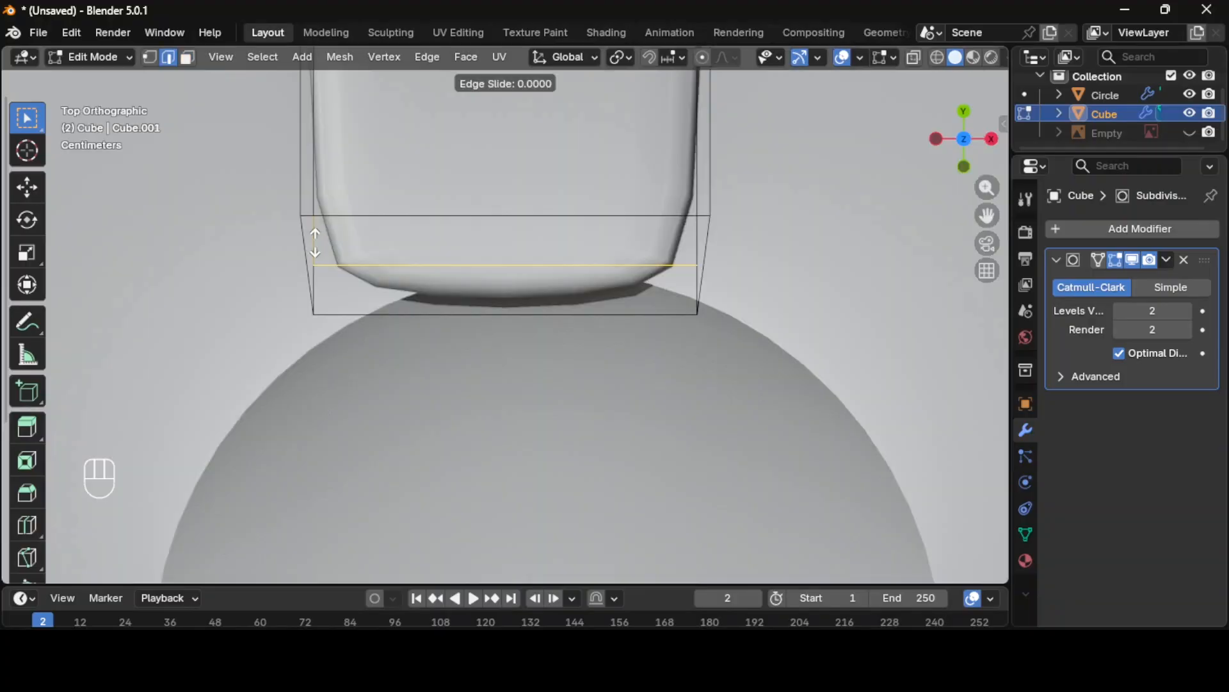
{"action": "left_click", "coordinate": [368, 243]}
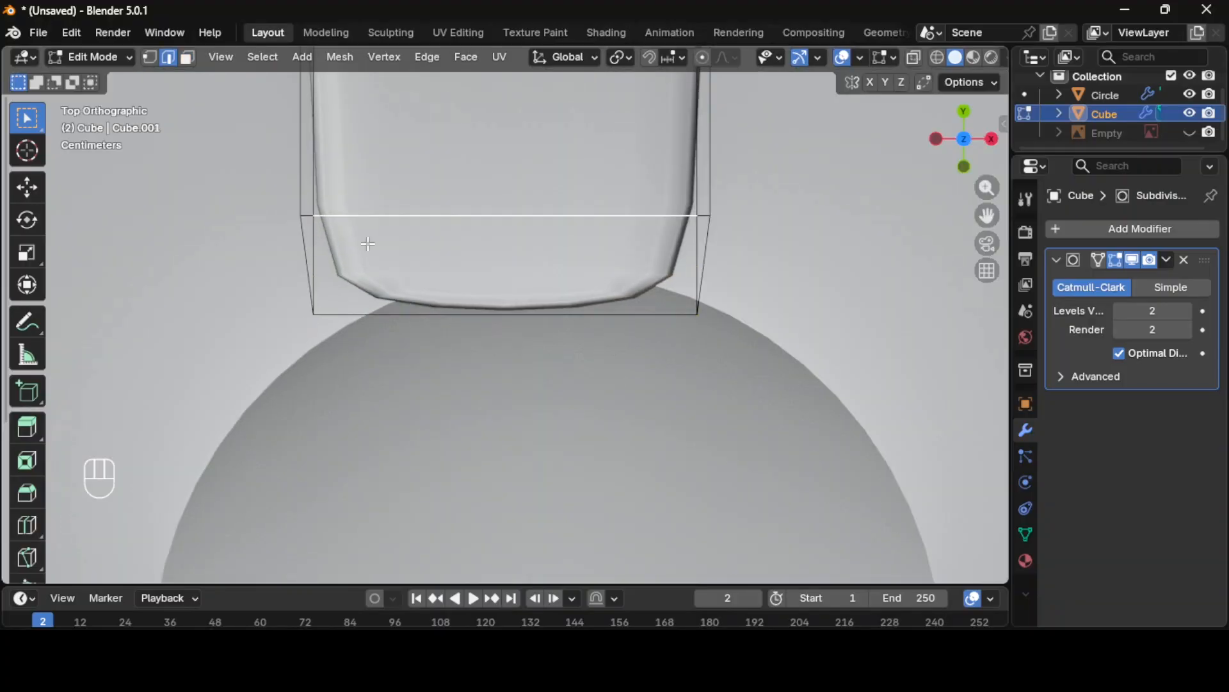
{"action": "key", "text": "ctrl+r"}
{"action": "left_click", "coordinate": [630, 240]}
{"action": "left_click", "coordinate": [3, 292]}
{"action": "key", "text": "Tab"}
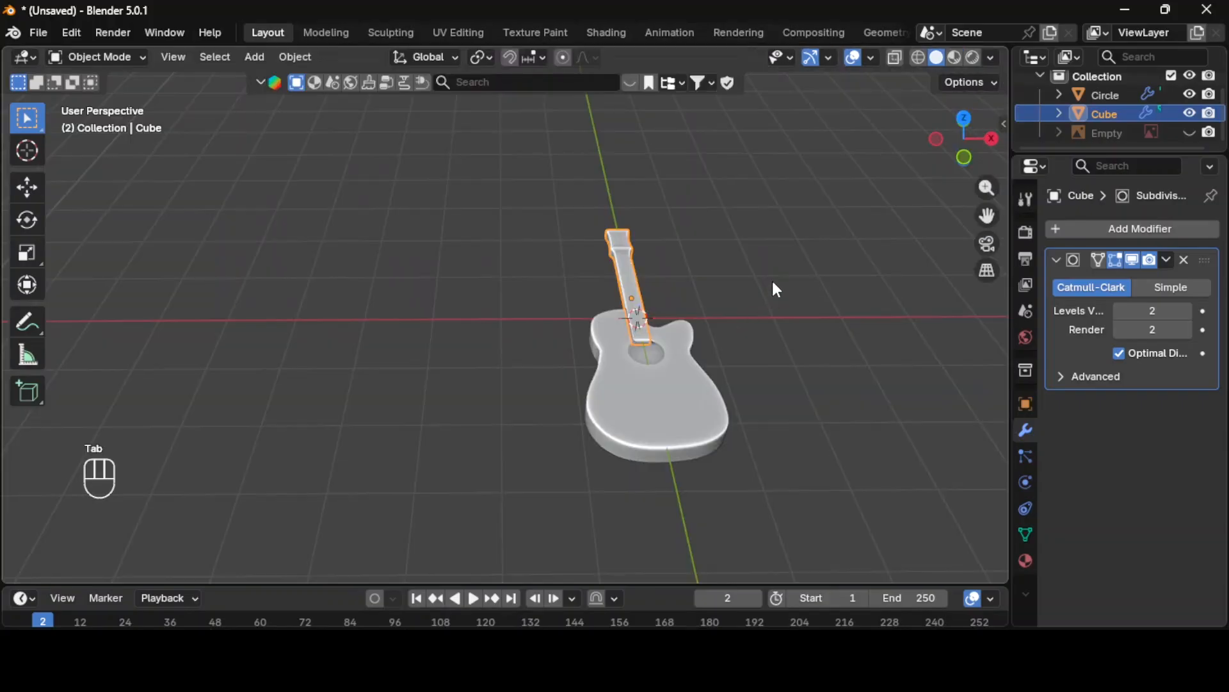
Step: Nudge the neck along X to align it with the body's centreline and deselect it
{"action": "key", "text": "g"}
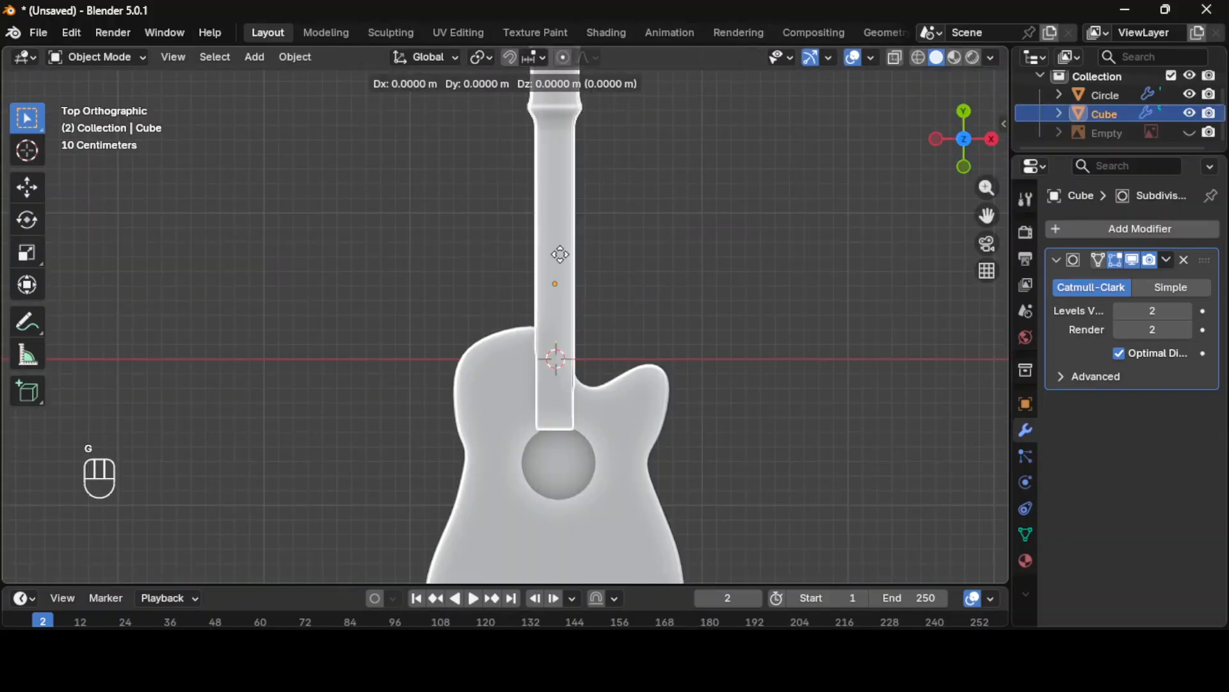
{"action": "key", "text": "x"}
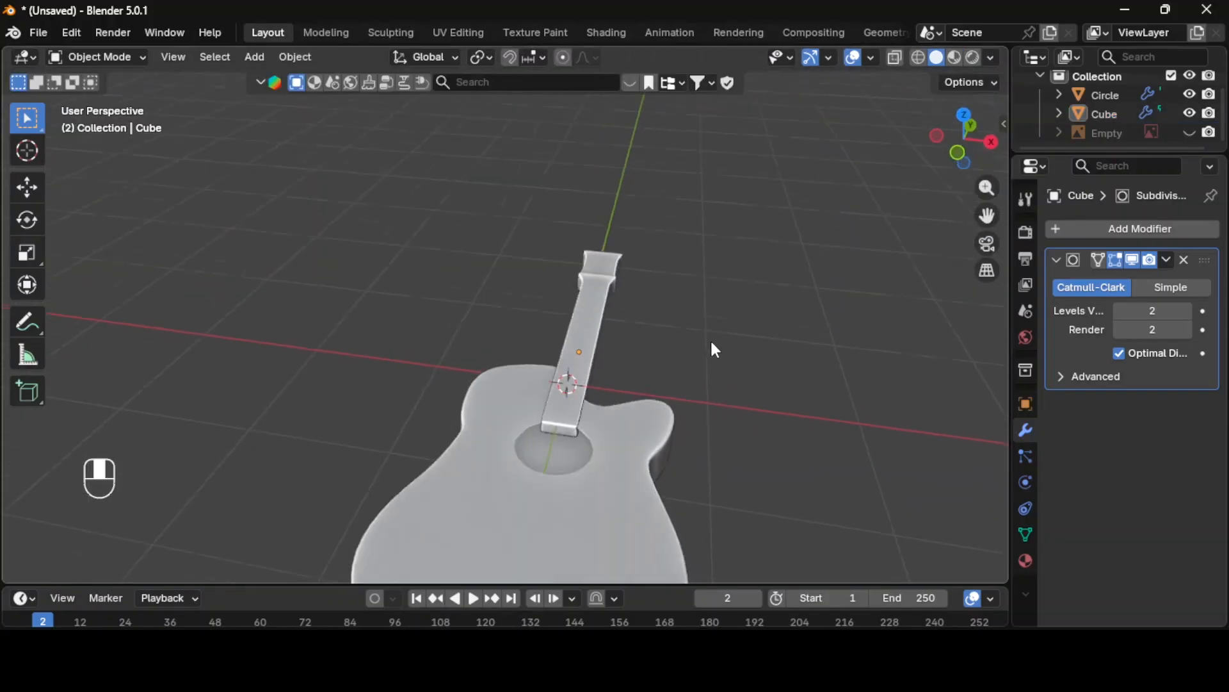
{"action": "middle_click_drag", "start_coordinate": [709, 340], "coordinate": [587, 271]}
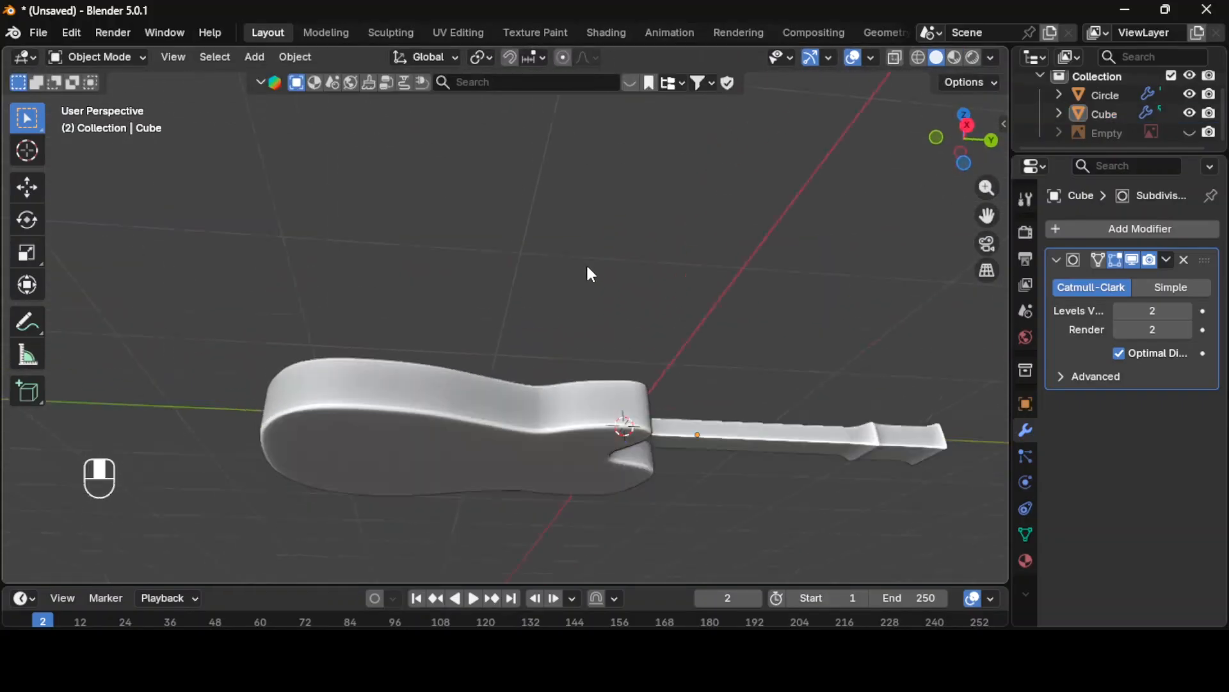
Step: Select the whole headstock in a wireframe side view and rotate it slightly so its tip angles downward from the neck
{"action": "key", "text": "KP_3"}
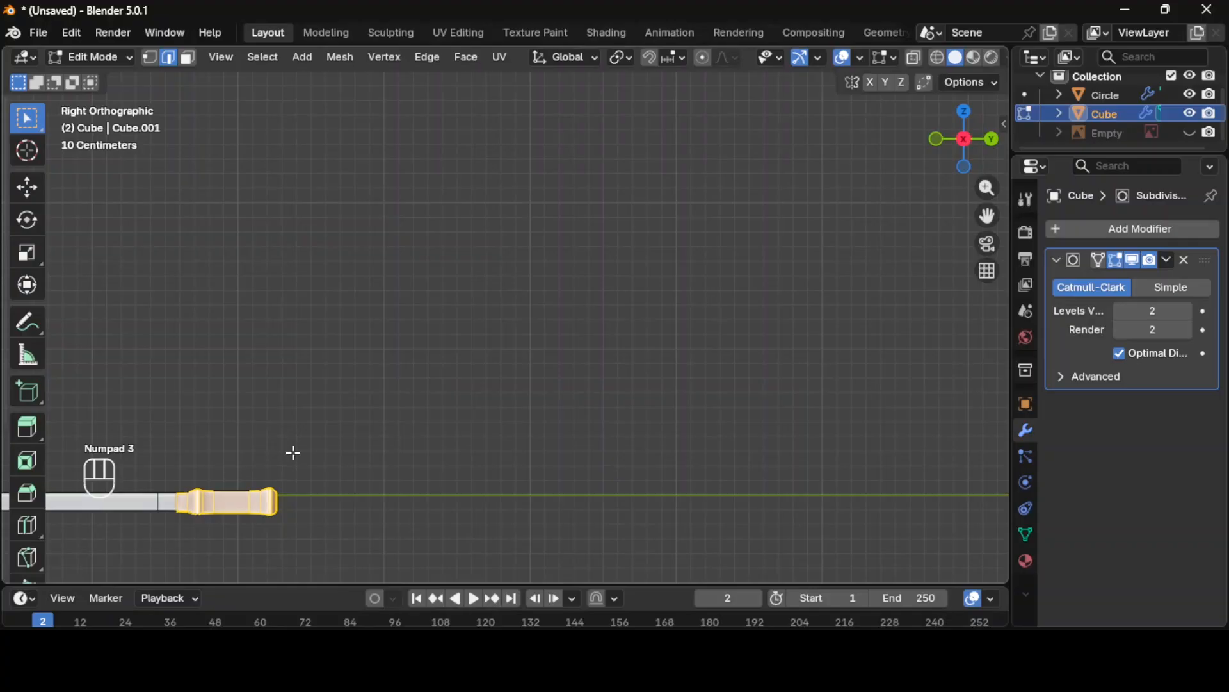
{"action": "middle_click_drag", "start_coordinate": [294, 453], "coordinate": [654, 349], "text": "shift"}
{"action": "left_click_drag", "start_coordinate": [523, 306], "coordinate": [553, 415]}
{"action": "key", "text": "ctrl+z"}
{"action": "key", "text": "ctrl+z"}
{"action": "key", "text": "ctrl+z"}
{"action": "key", "text": "ctrl+z"}
{"action": "key", "text": "ctrl+z"}
{"action": "key", "text": "ctrl+z"}
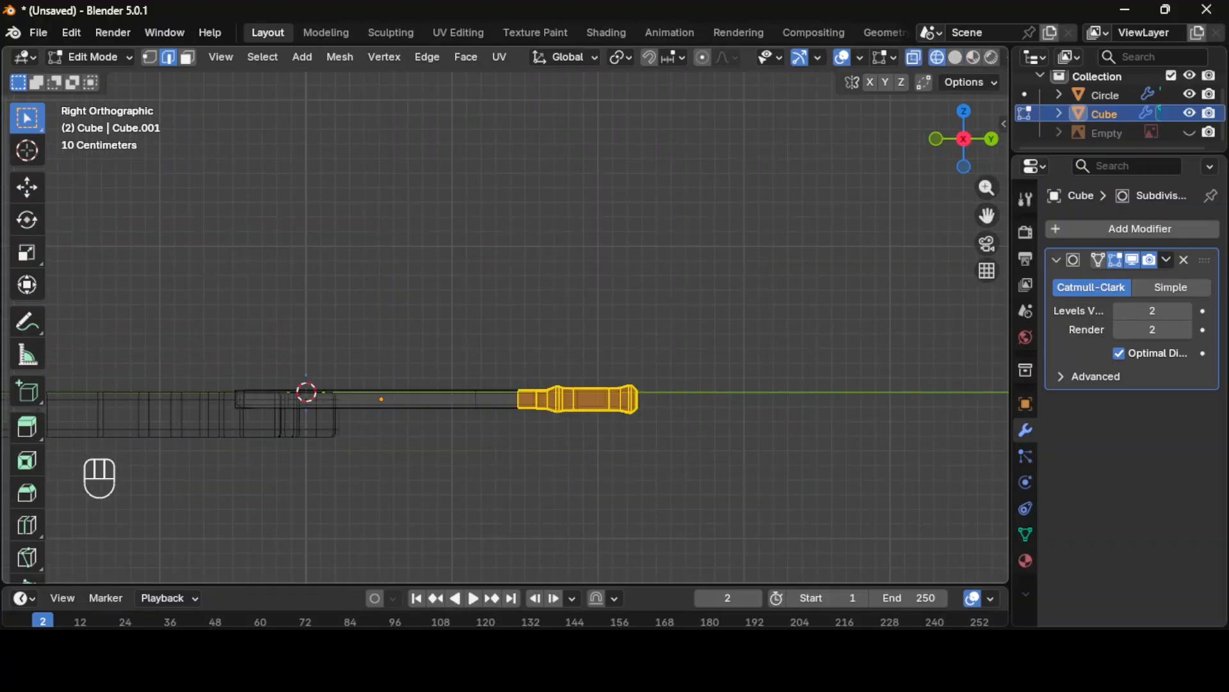
{"action": "key", "text": "r"}
{"action": "left_click", "coordinate": [711, 462]}
{"action": "left_click", "coordinate": [632, 340]}
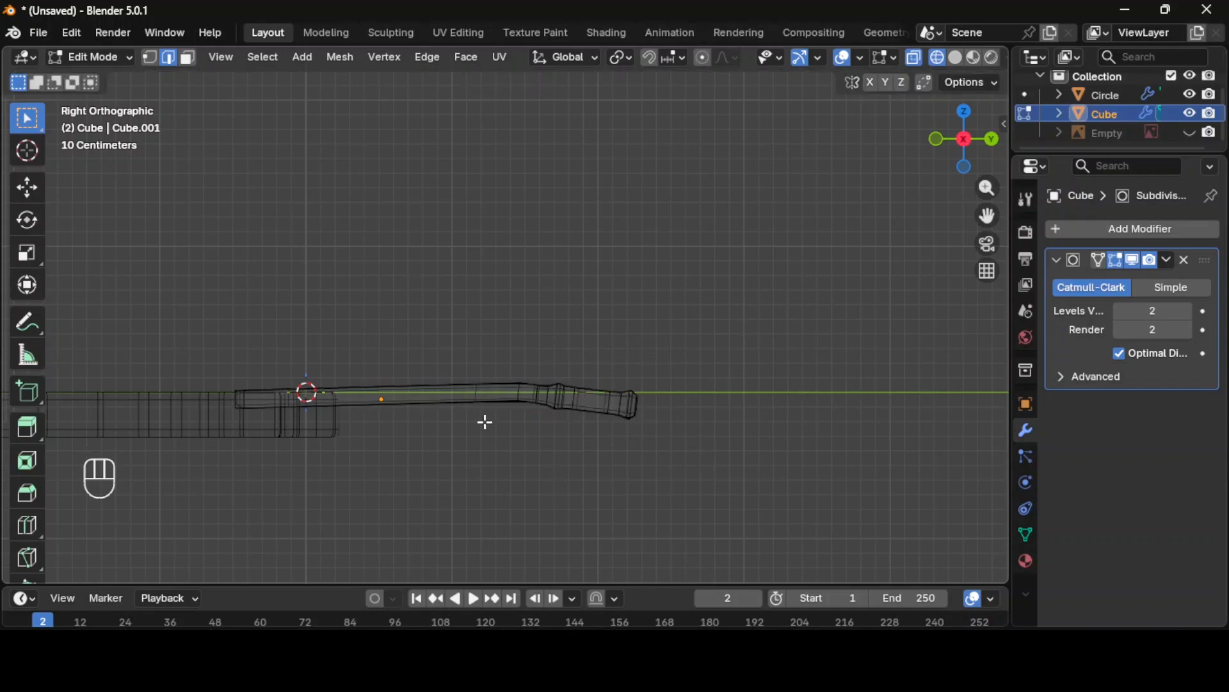
{"action": "key", "text": "Tab"}
Step: Lower the neck about 0.037 m along Z in side view so it sits into the body
{"action": "key", "text": "KP_7"}
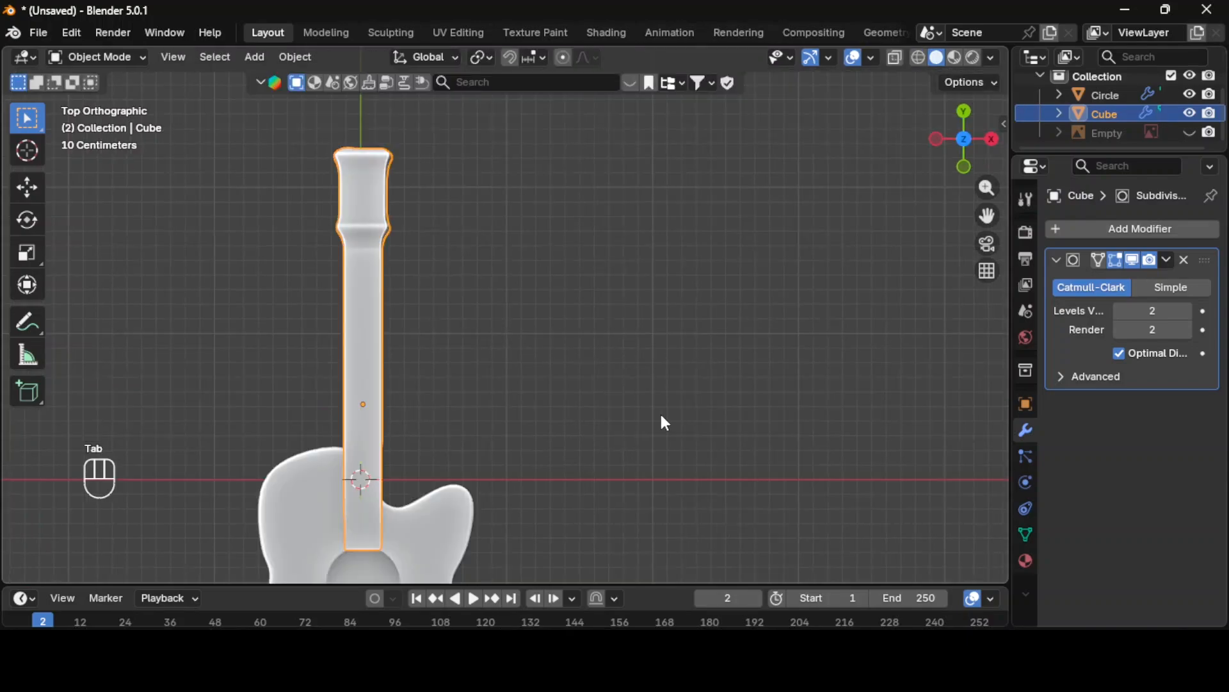
{"action": "key", "text": "KP_3"}
{"action": "key", "text": "g"}
{"action": "key", "text": "z"}
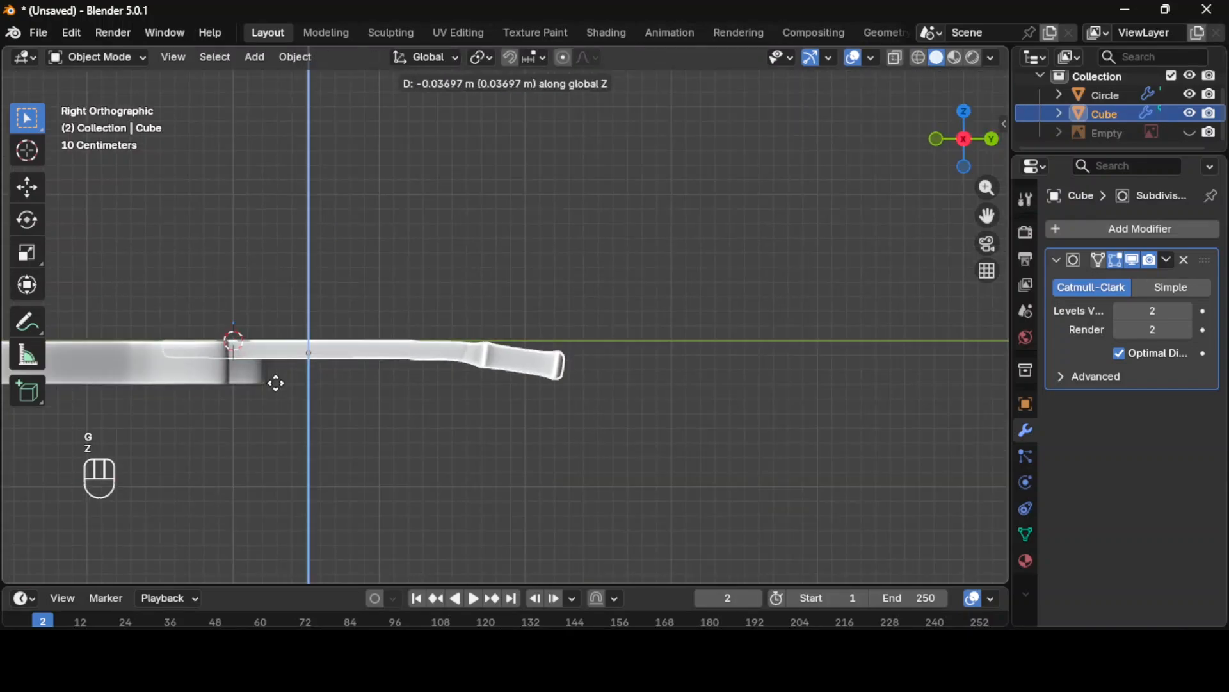
Step: Join the guitar's neck and body into one object
{"action": "mouse_move", "coordinate": [424, 442]}
{"action": "middle_mouse_down"}
{"action": "mouse_move", "coordinate": [424, 464]}
{"action": "mouse_move", "coordinate": [424, 440]}
{"action": "middle_mouse_up"}
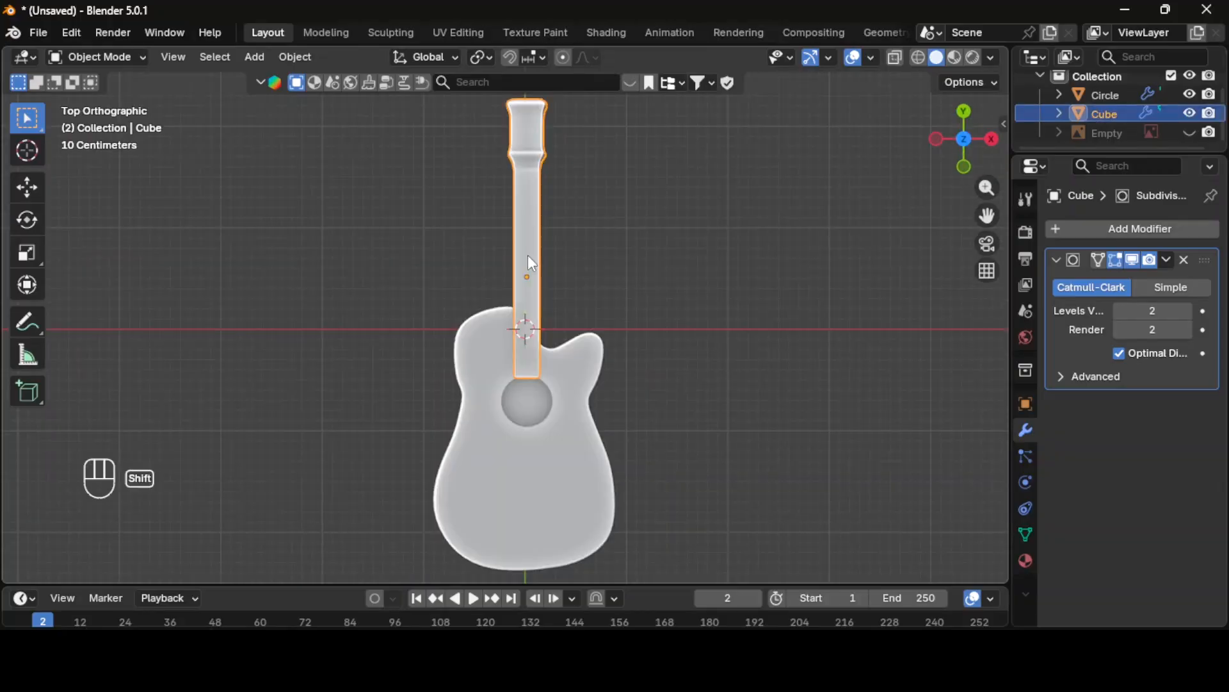
{"action": "left_click", "coordinate": [486, 346], "text": "shift"}
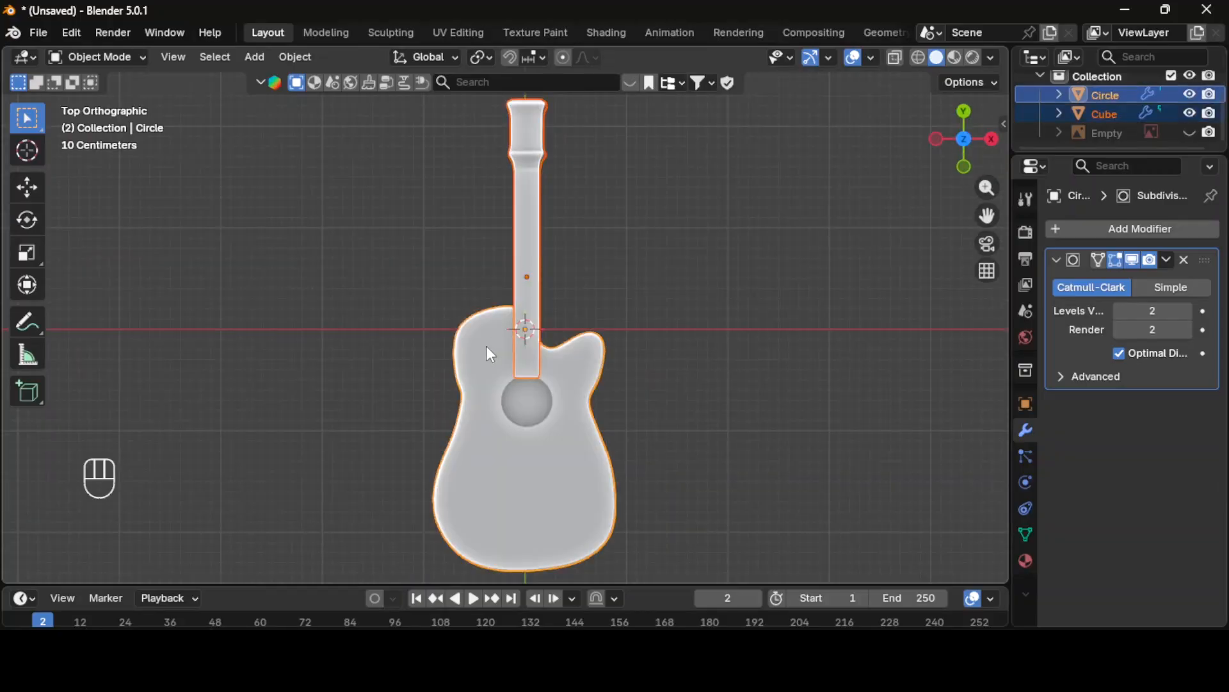
{"action": "key", "text": "ctrl+j"}
{"action": "left_click", "coordinate": [559, 351]}
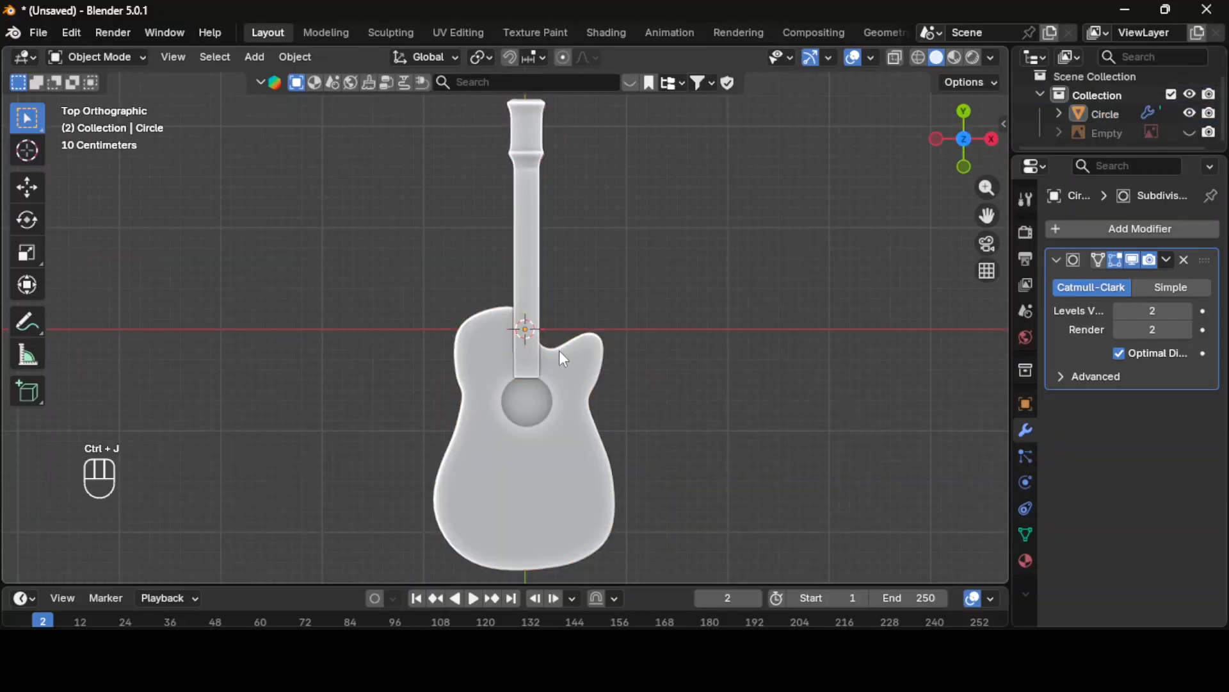
Step: Hide the joined guitar mesh and show the guitar reference image
{"action": "left_click", "coordinate": [531, 339]}
{"action": "left_click", "coordinate": [1189, 114]}
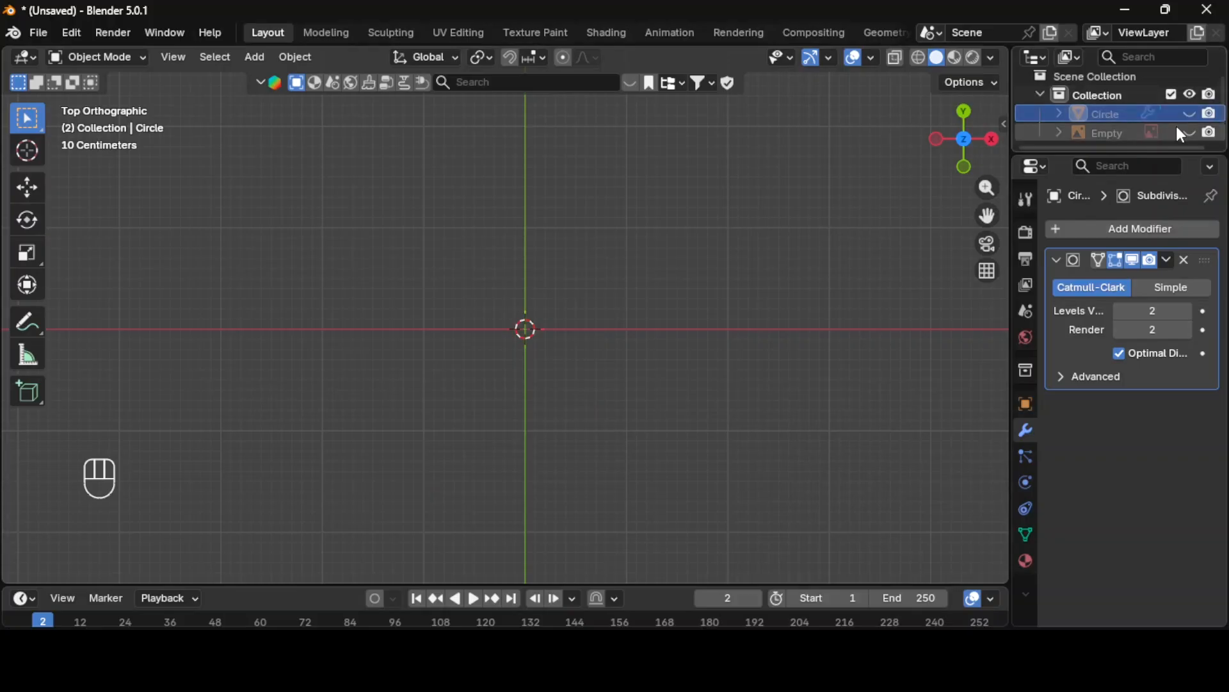
{"action": "left_click", "coordinate": [1190, 133]}
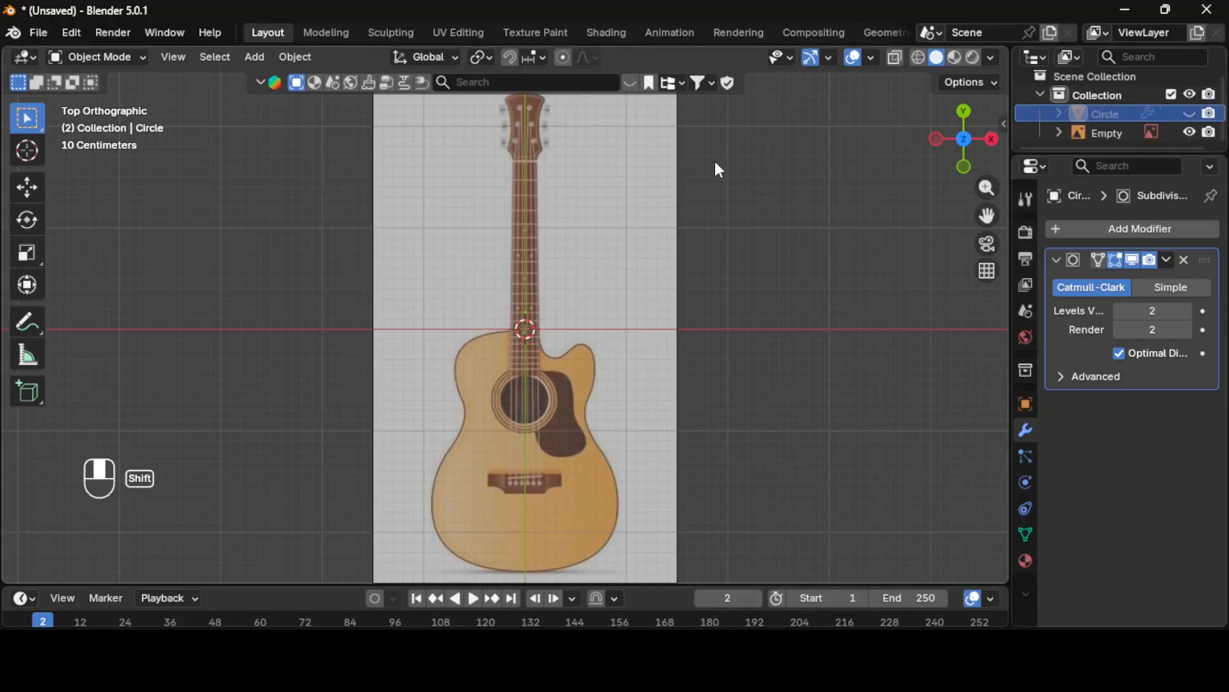
Step: Add a cylinder mesh at the origin and scale it down to about 0.068
{"action": "middle_click_drag", "start_coordinate": [717, 168], "coordinate": [744, 400], "text": "shift"}
{"action": "scroll", "coordinate": [519, 394], "scroll_direction": "up", "scroll_amount": 4}
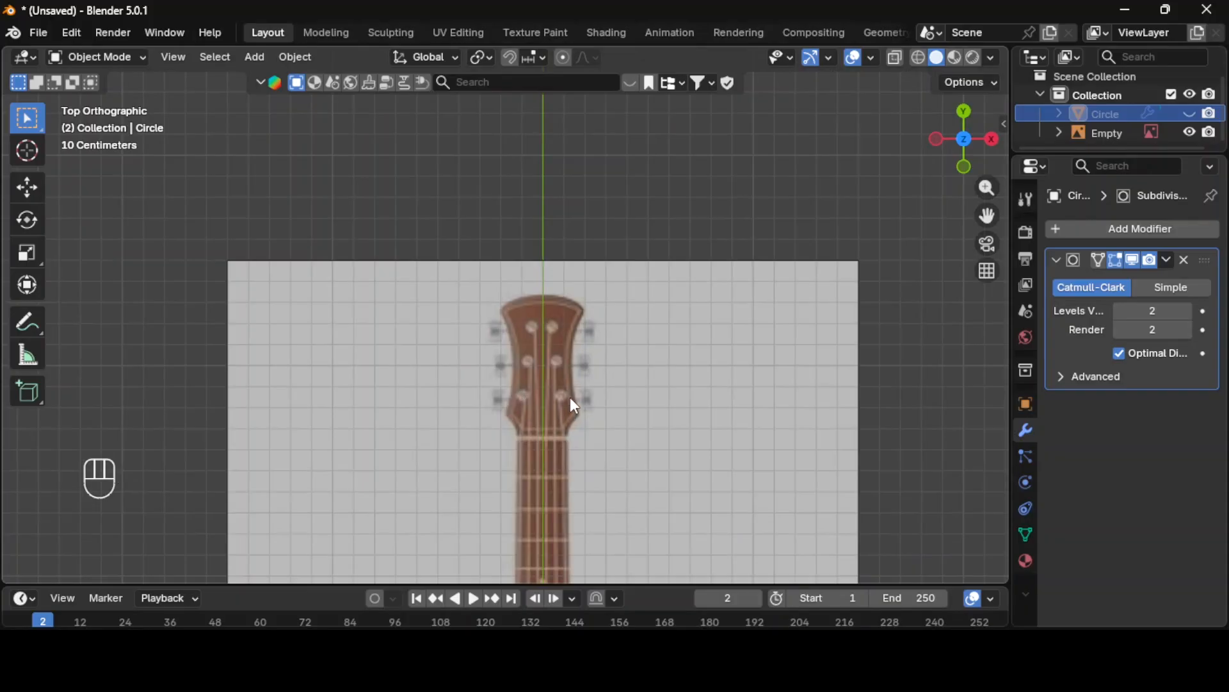
{"action": "key", "text": "shift+a"}
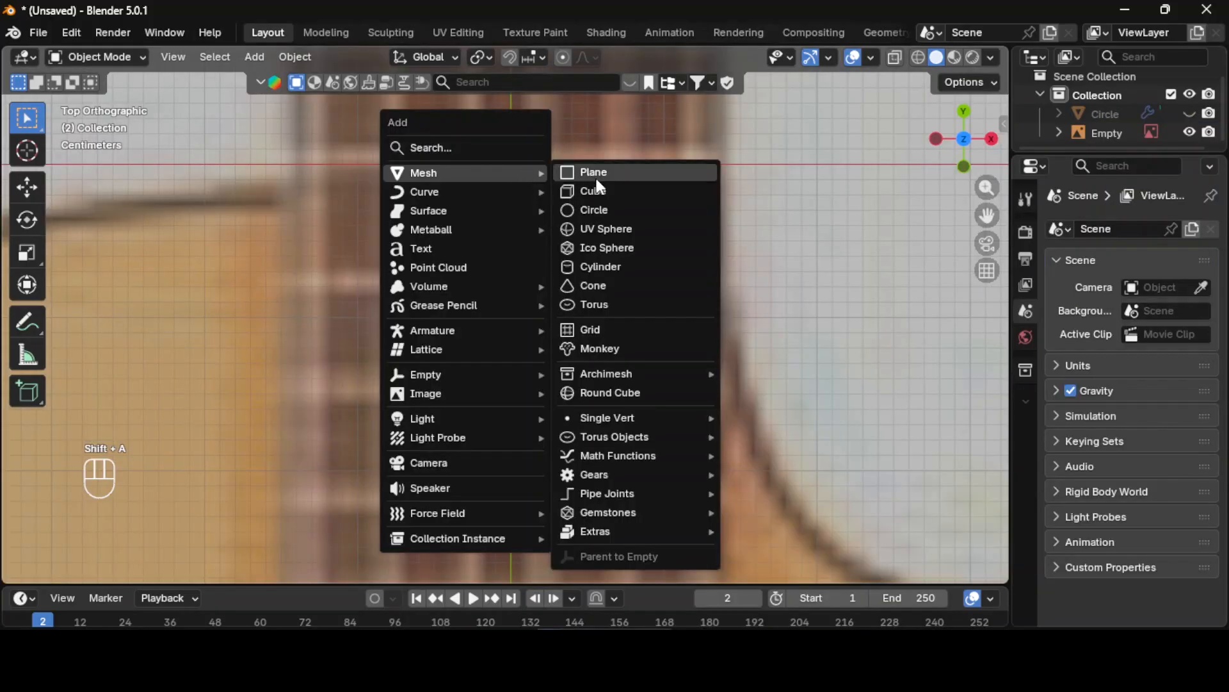
{"action": "left_click", "coordinate": [593, 266]}
{"action": "scroll", "coordinate": [507, 227], "scroll_direction": "down", "scroll_amount": 6}
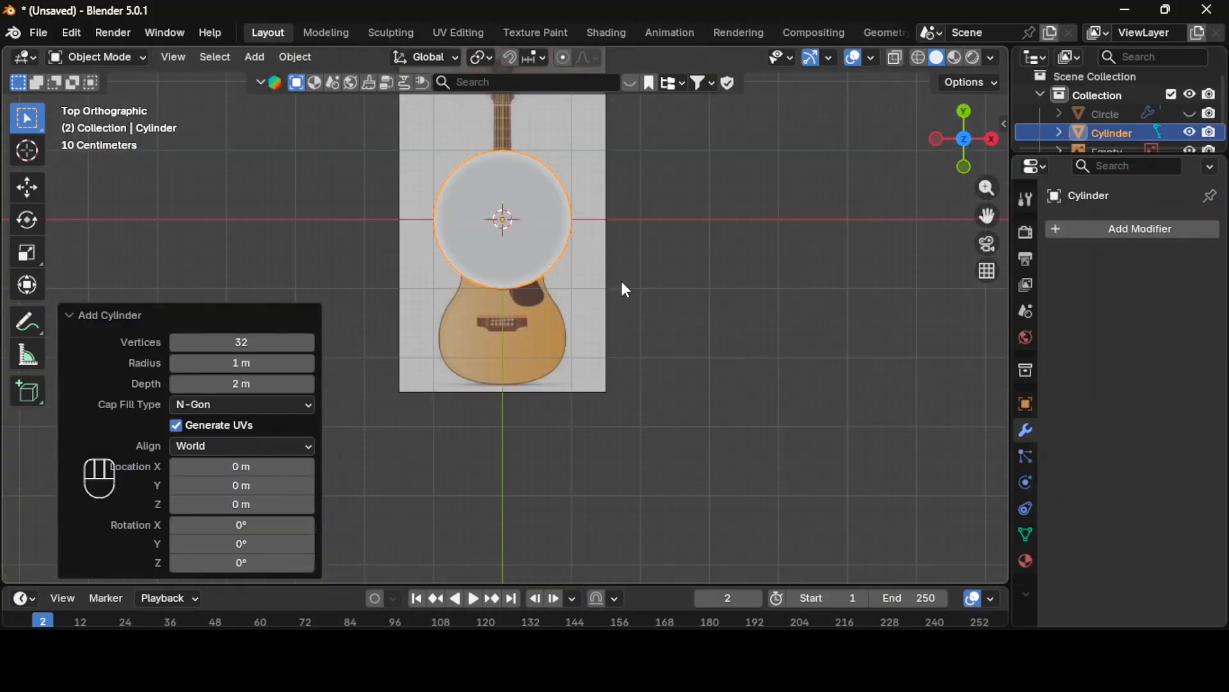
{"action": "key", "text": "s"}
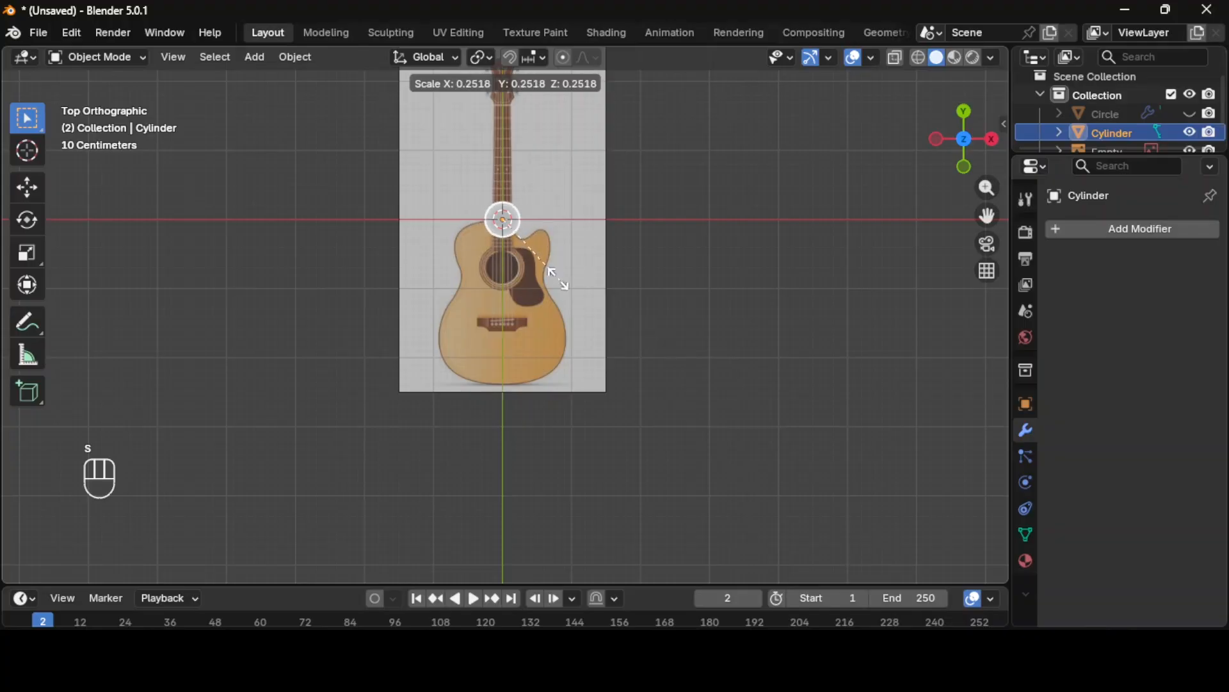
{"action": "left_click", "coordinate": [516, 228]}
Step: Move the small cylinder about 2.2 m along Y onto the headstock in the reference image
{"action": "middle_click_drag", "start_coordinate": [516, 228], "coordinate": [559, 264]}
{"action": "key", "text": "KP_7"}
{"action": "key", "text": "g"}
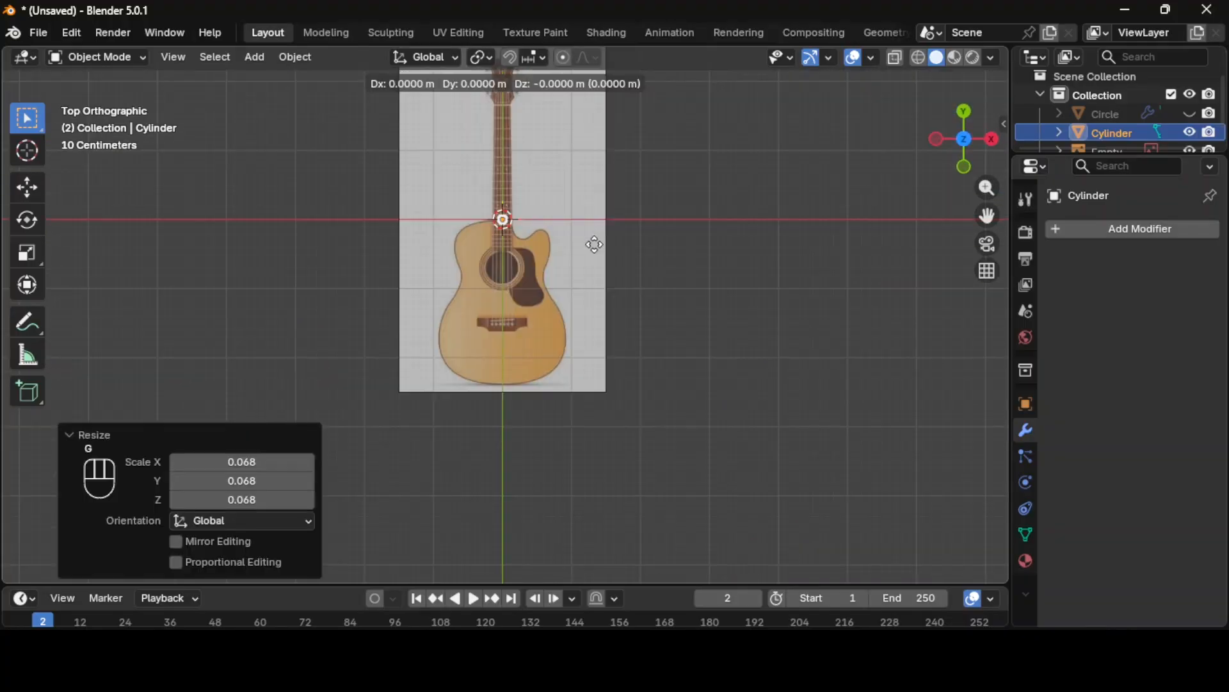
{"action": "key", "text": "y"}
{"action": "left_click", "coordinate": [651, 171]}
Step: Scale the cylinder on the headstock down to about 0.344 to suit a tuning post
{"action": "left_click", "coordinate": [173, 57]}
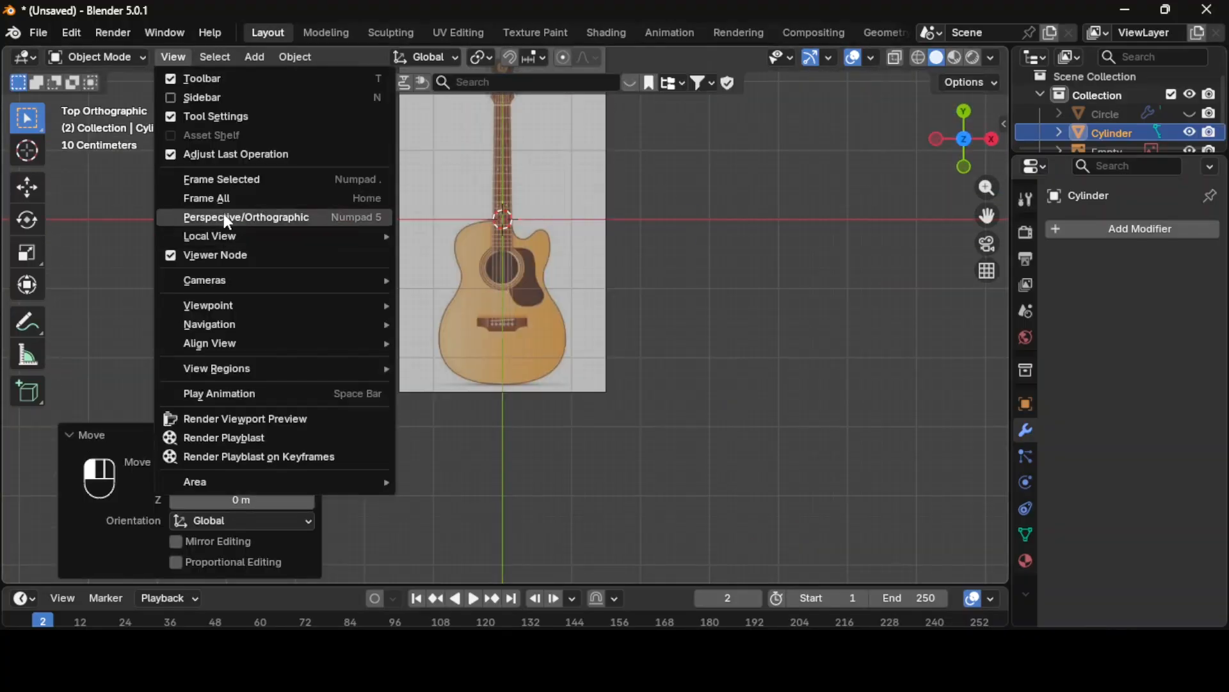
{"action": "left_click", "coordinate": [229, 178]}
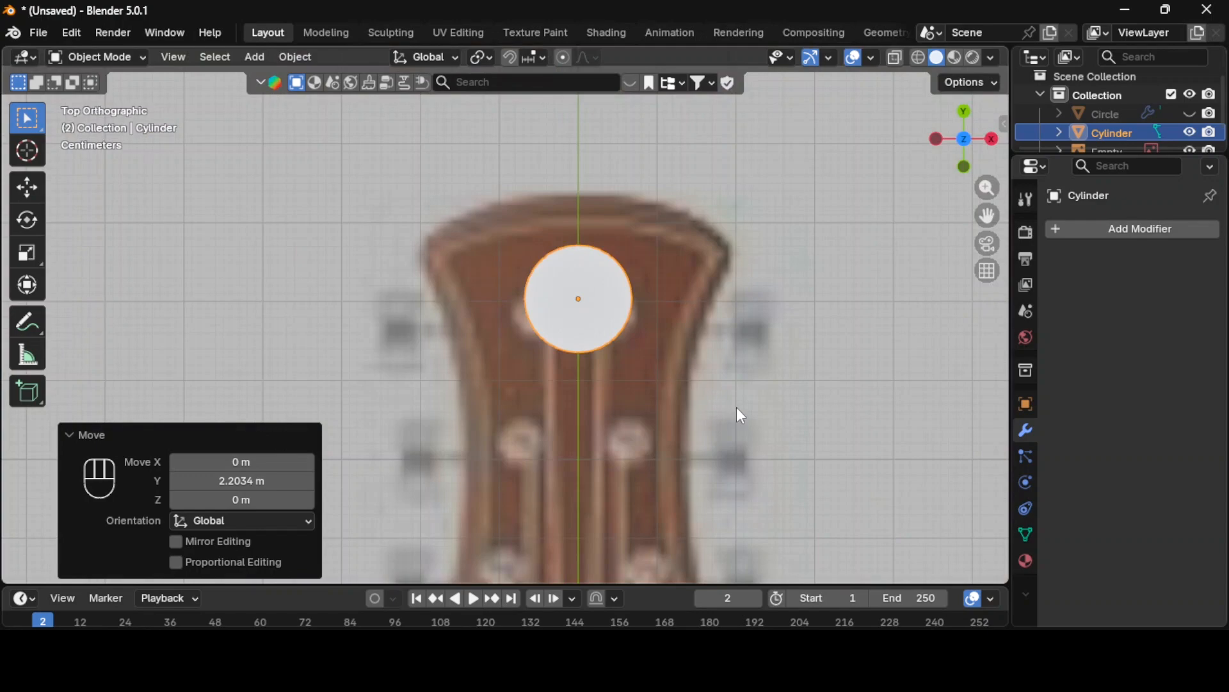
{"action": "key", "text": "s"}
{"action": "left_click", "coordinate": [666, 351]}
Step: Flatten the cylinder into a thin disc by scaling it along Z to about 0.127
{"action": "key", "text": "s"}
{"action": "key", "text": "z"}
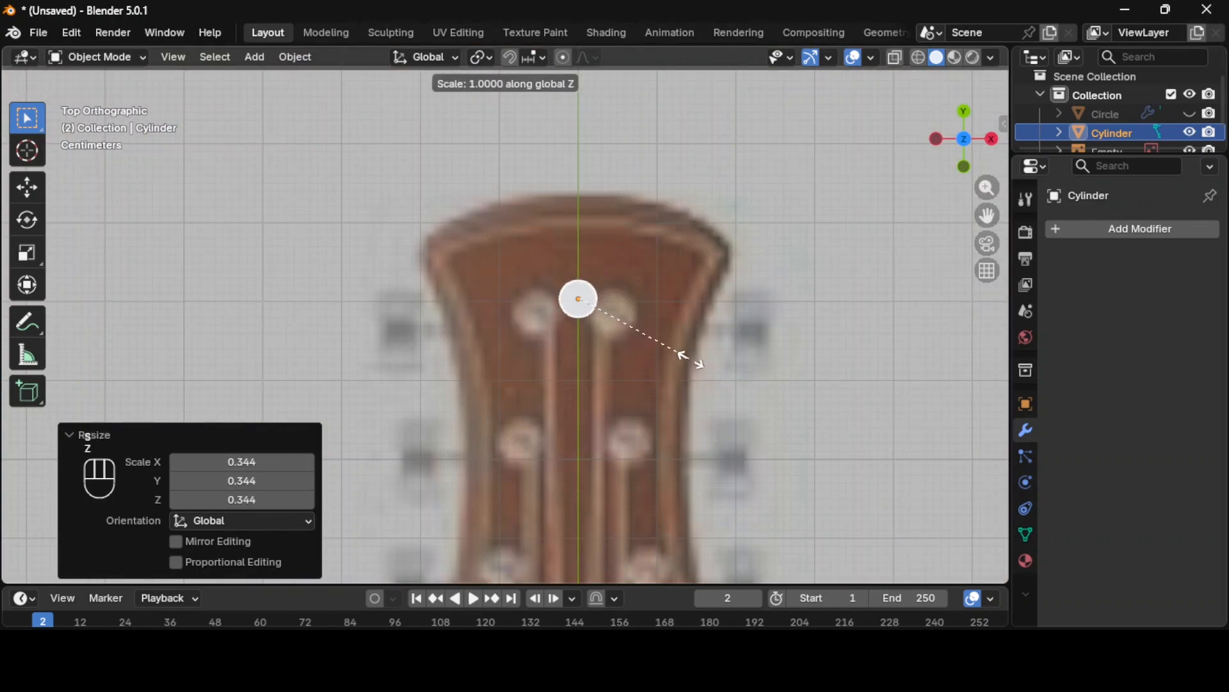
{"action": "left_click", "coordinate": [701, 364]}
{"action": "middle_click_drag", "start_coordinate": [807, 459], "coordinate": [663, 368]}
{"action": "key", "text": "s"}
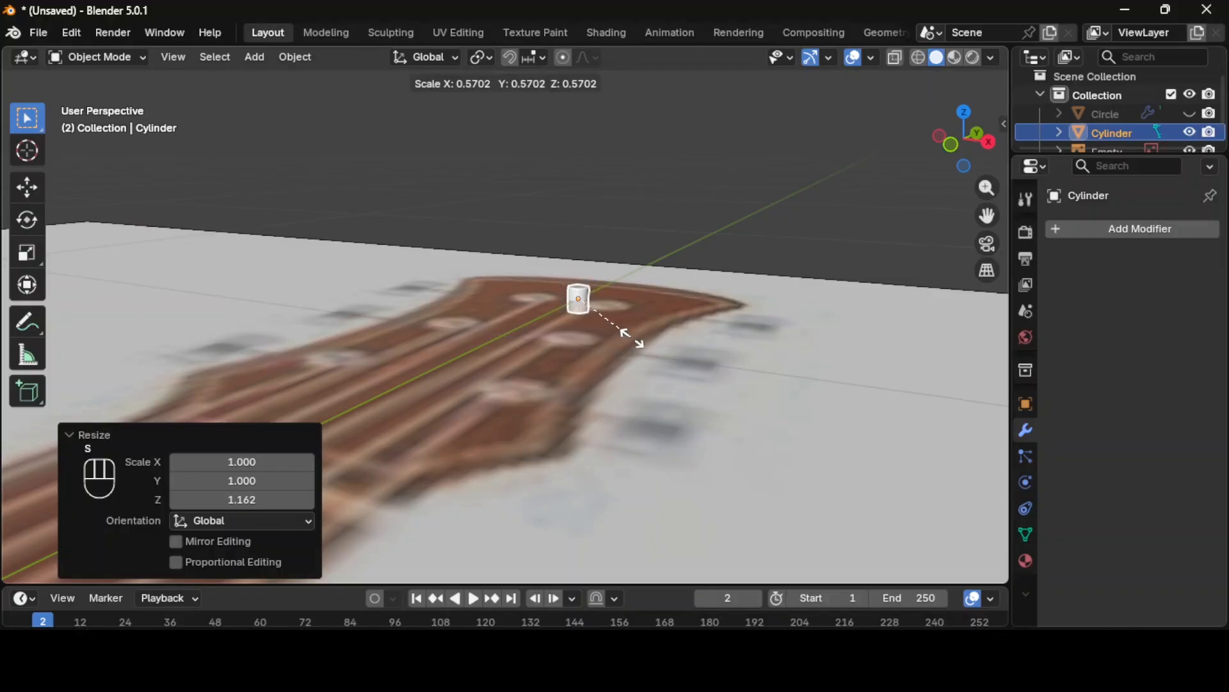
{"action": "key", "text": "z"}
{"action": "left_click", "coordinate": [654, 372]}
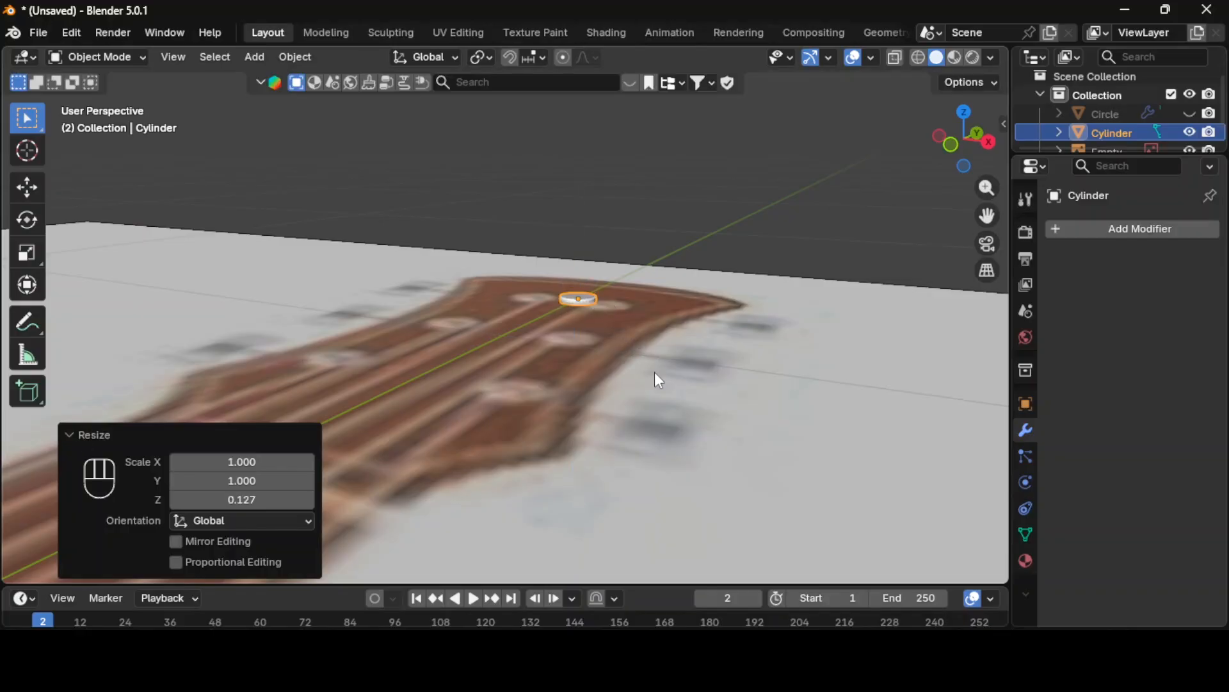
Step: Inset the disc's top face in Edit Mode and extrude it about 0.021 m upward as a narrower post
{"action": "key", "text": "Tab"}
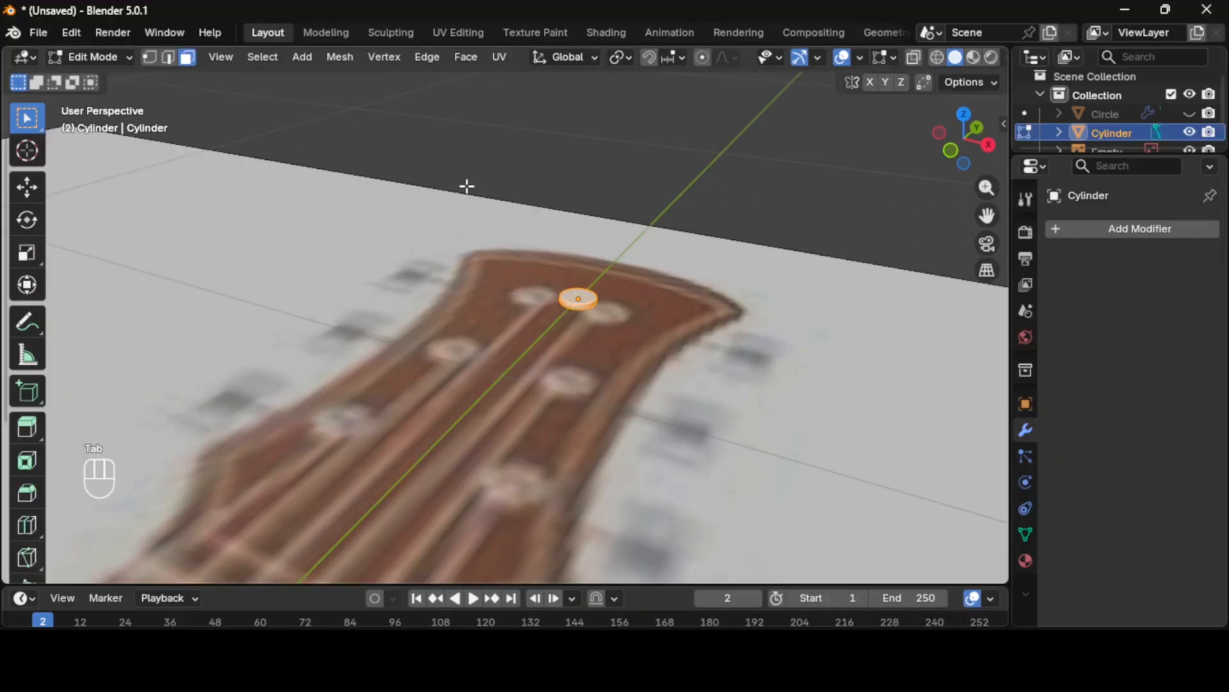
{"action": "left_click", "coordinate": [640, 365]}
{"action": "key", "text": "i"}
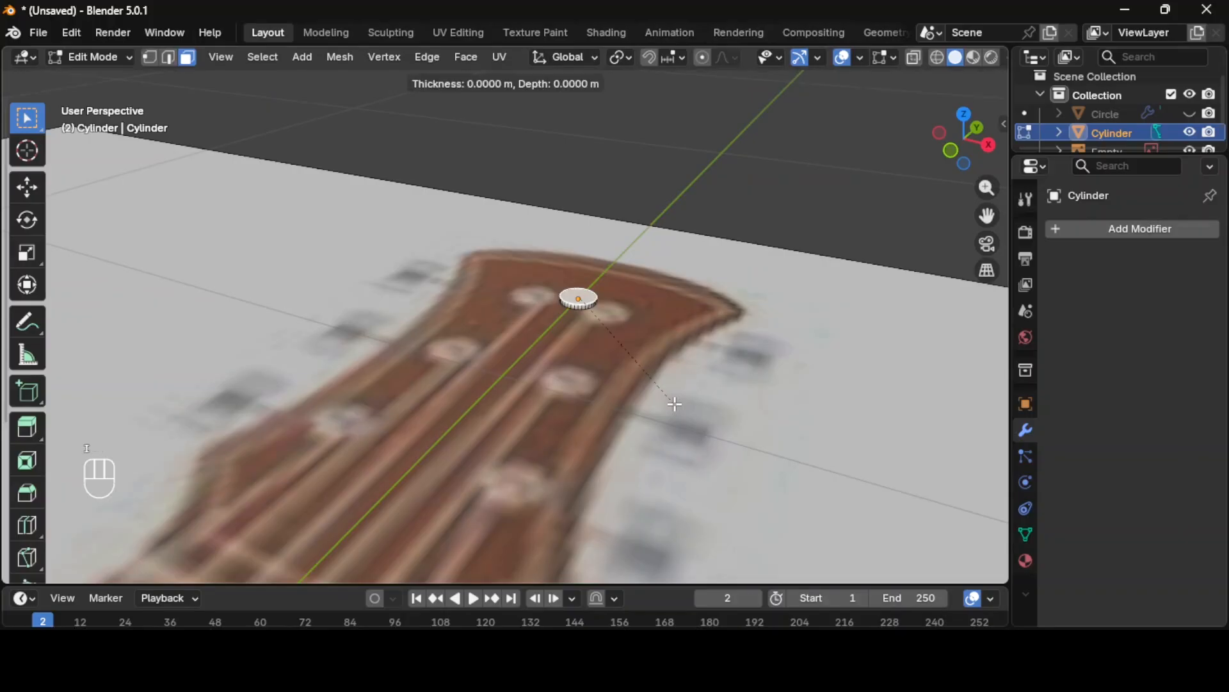
{"action": "key", "text": "e"}
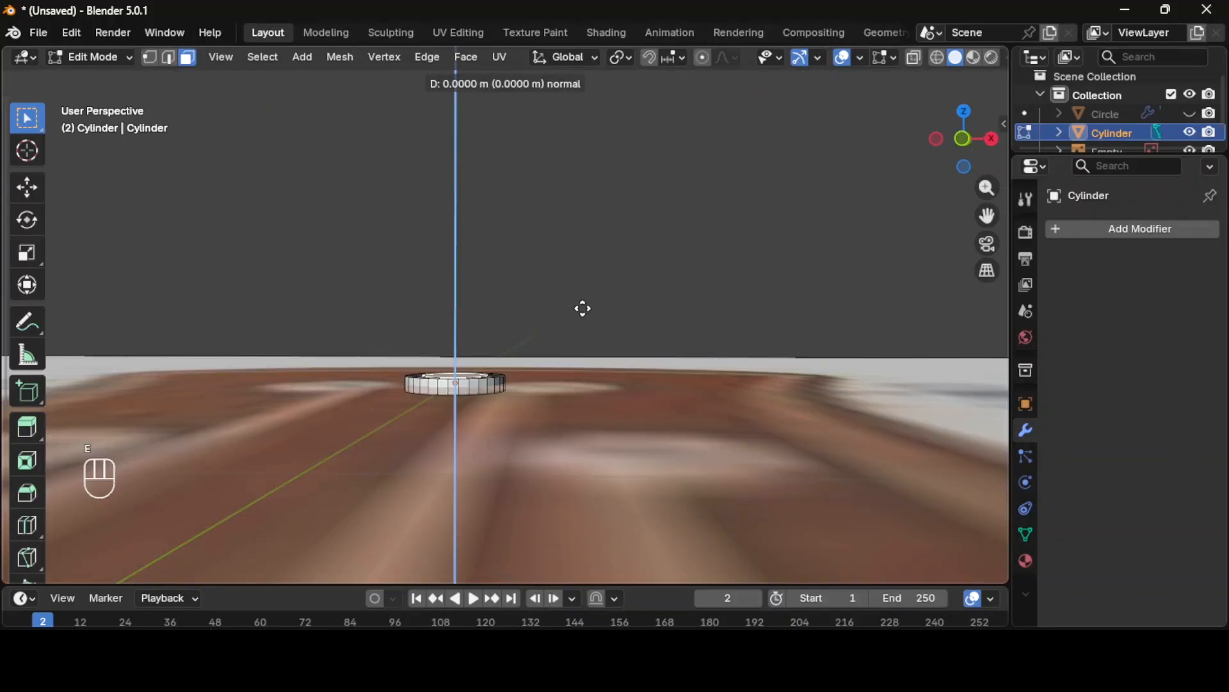
{"action": "left_click", "coordinate": [581, 263]}
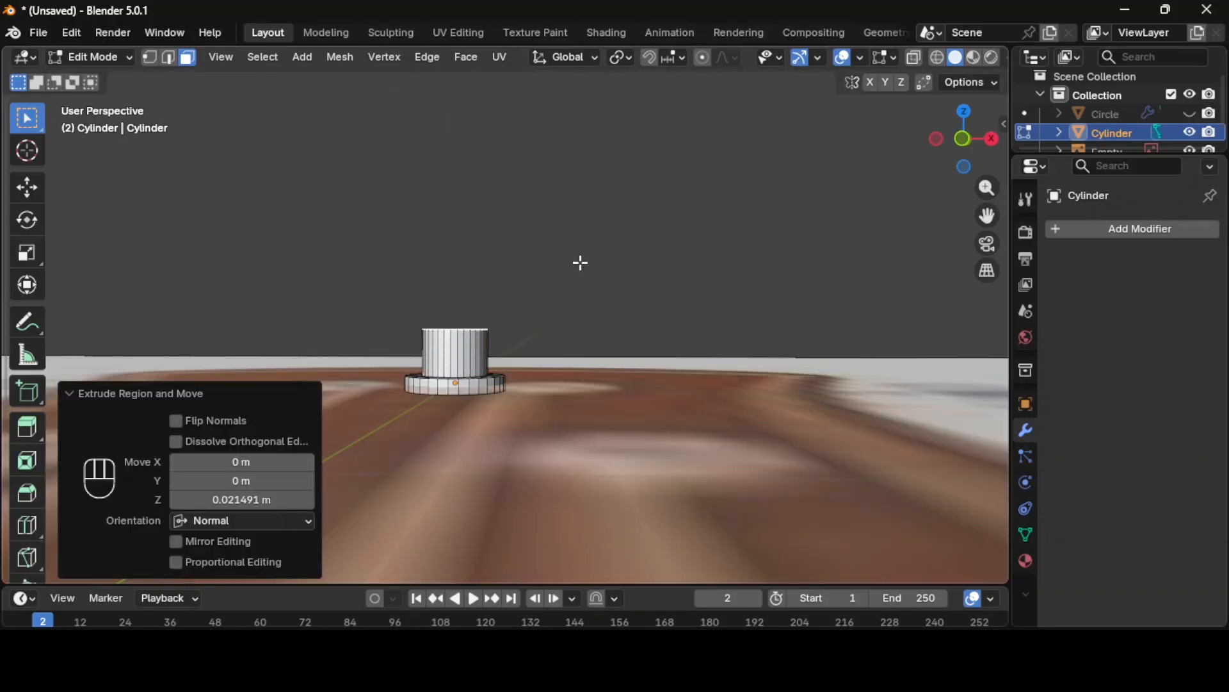
Step: Widen the top of the post with an extrusion scaled to about 1.779, and extrude it up about 0.021 m as a cap
{"action": "key", "text": "e"}
{"action": "key", "text": "s"}
{"action": "left_click", "coordinate": [703, 283]}
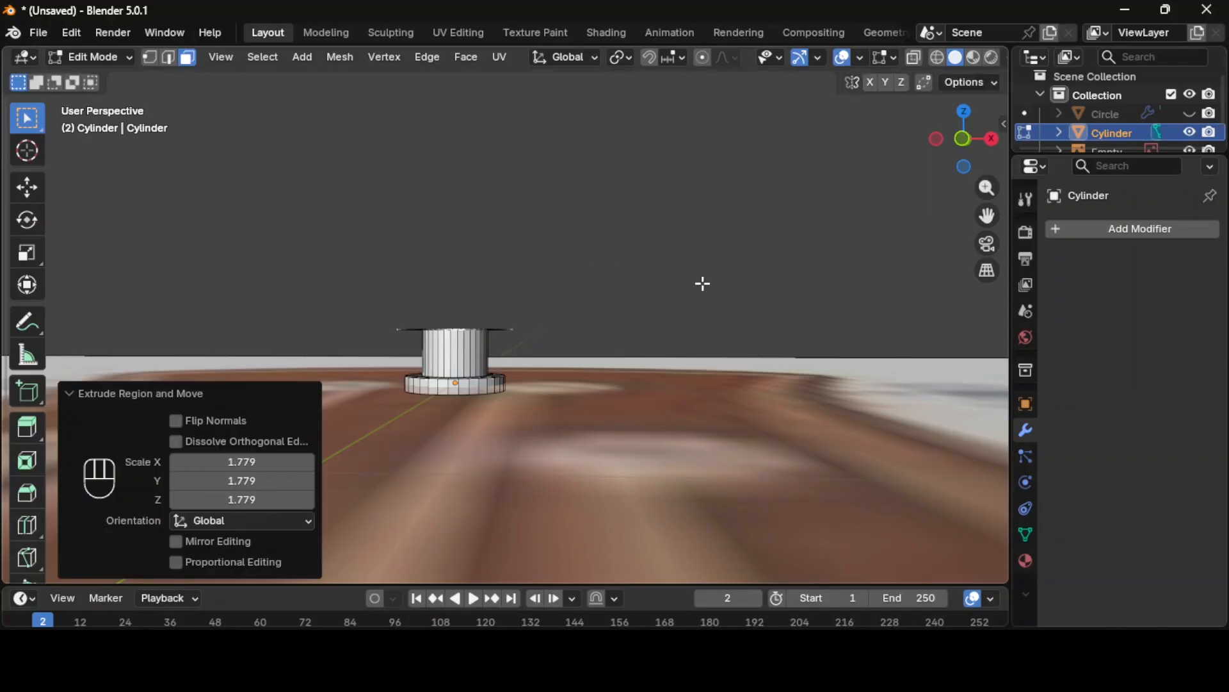
{"action": "key", "text": "e"}
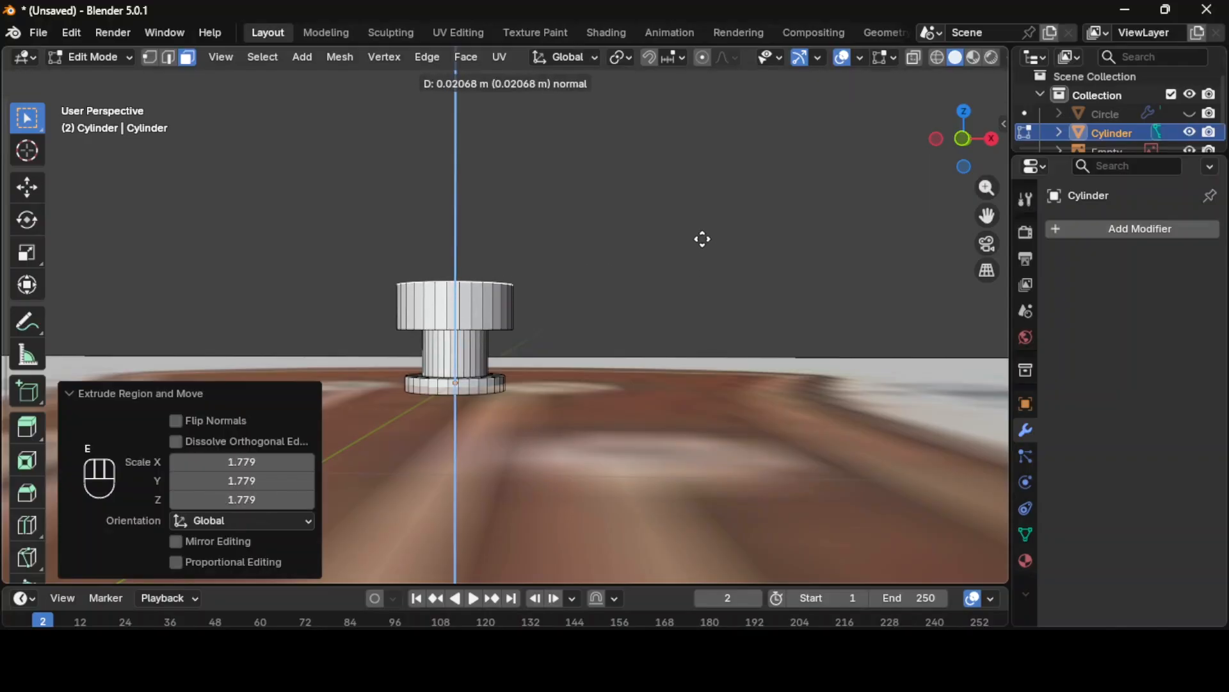
{"action": "left_click", "coordinate": [703, 241]}
Step: Bevel the upper rim edges of the tuning post's cap
{"action": "middle_click_drag", "start_coordinate": [628, 279], "coordinate": [486, 297]}
{"action": "left_click", "coordinate": [169, 59]}
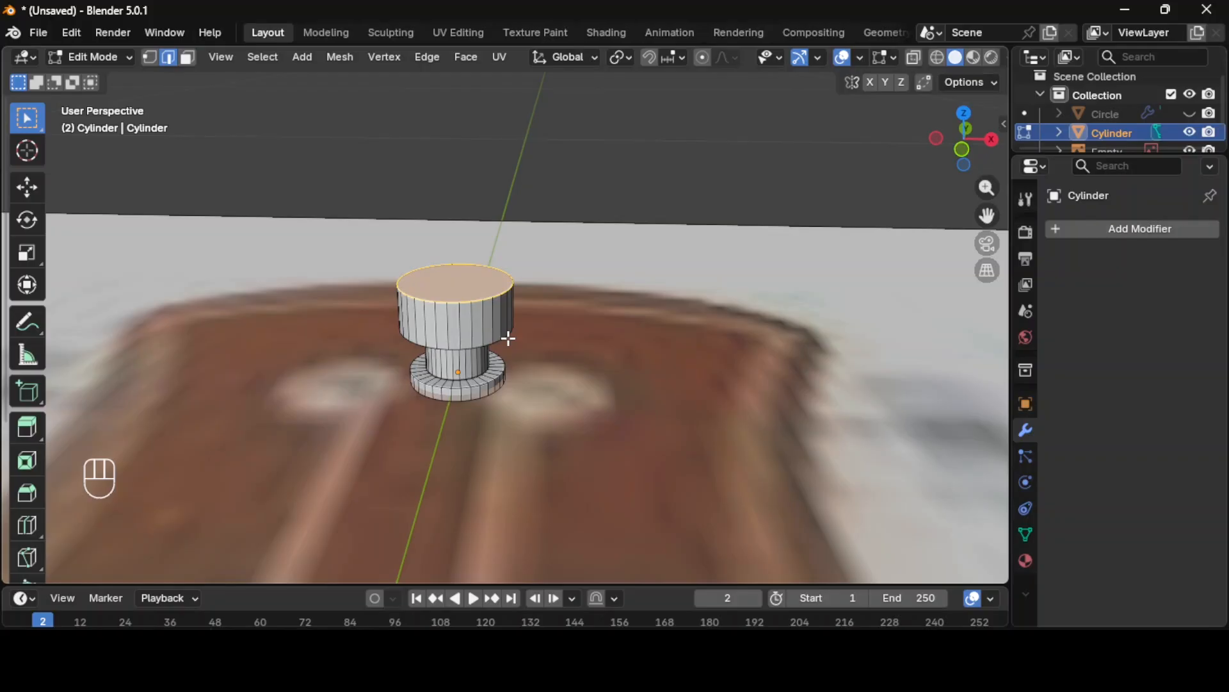
{"action": "key", "text": "ctrl+b"}
{"action": "left_click", "coordinate": [586, 287]}
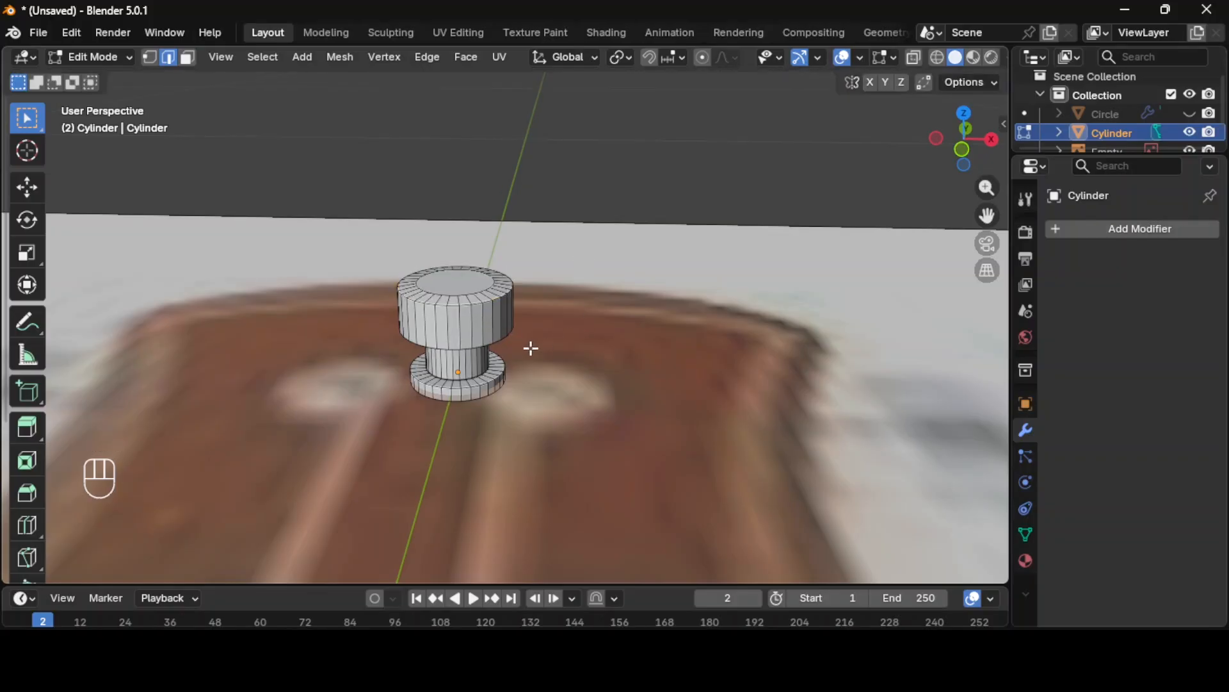
Step: Select the whole tuning post mesh in wireframe, scale it to about 0.612, and return to solid shading
{"action": "mouse_move", "coordinate": [511, 422]}
{"action": "middle_mouse_down"}
{"action": "mouse_move", "coordinate": [505, 399]}
{"action": "mouse_move", "coordinate": [509, 418]}
{"action": "middle_mouse_up"}
{"action": "left_click", "coordinate": [937, 58]}
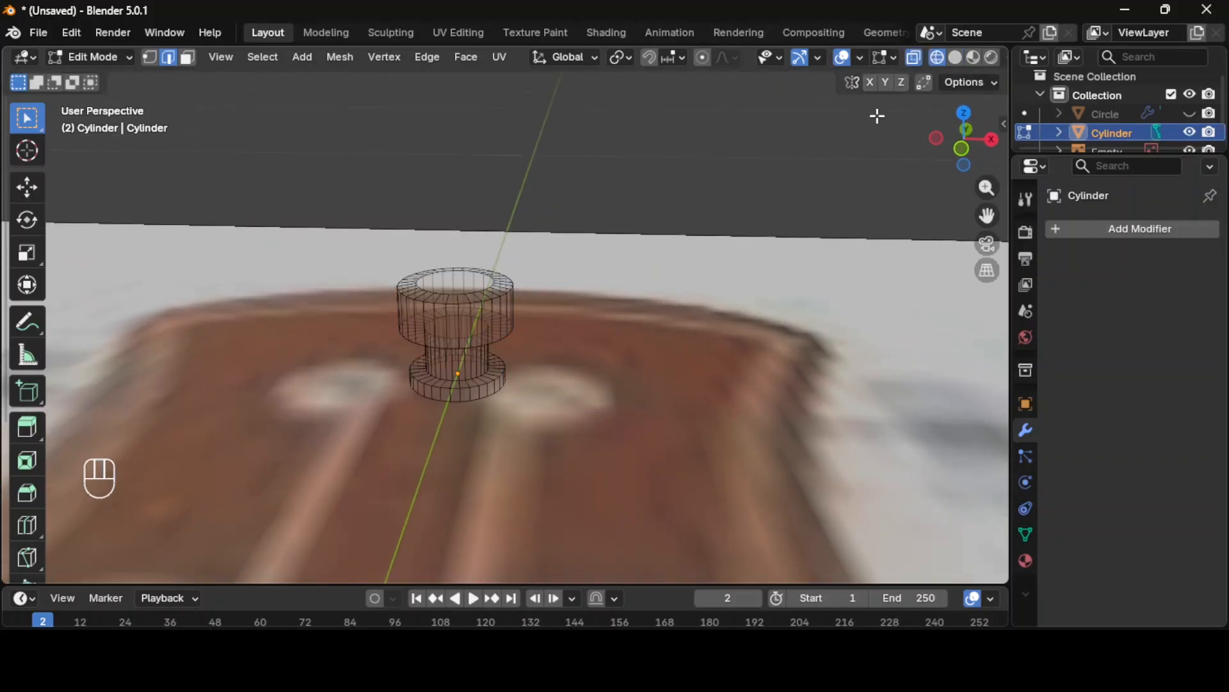
{"action": "left_click_drag", "start_coordinate": [393, 259], "coordinate": [512, 398]}
{"action": "key", "text": "s"}
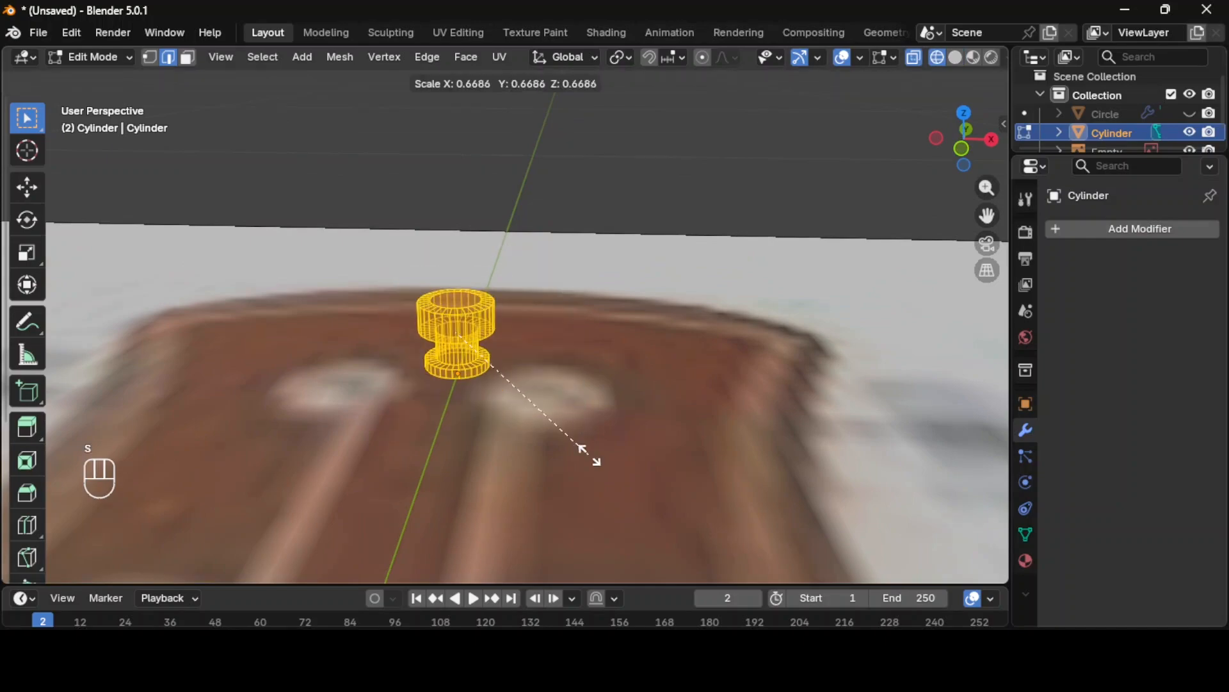
{"action": "left_click", "coordinate": [579, 448]}
{"action": "left_click", "coordinate": [956, 58]}
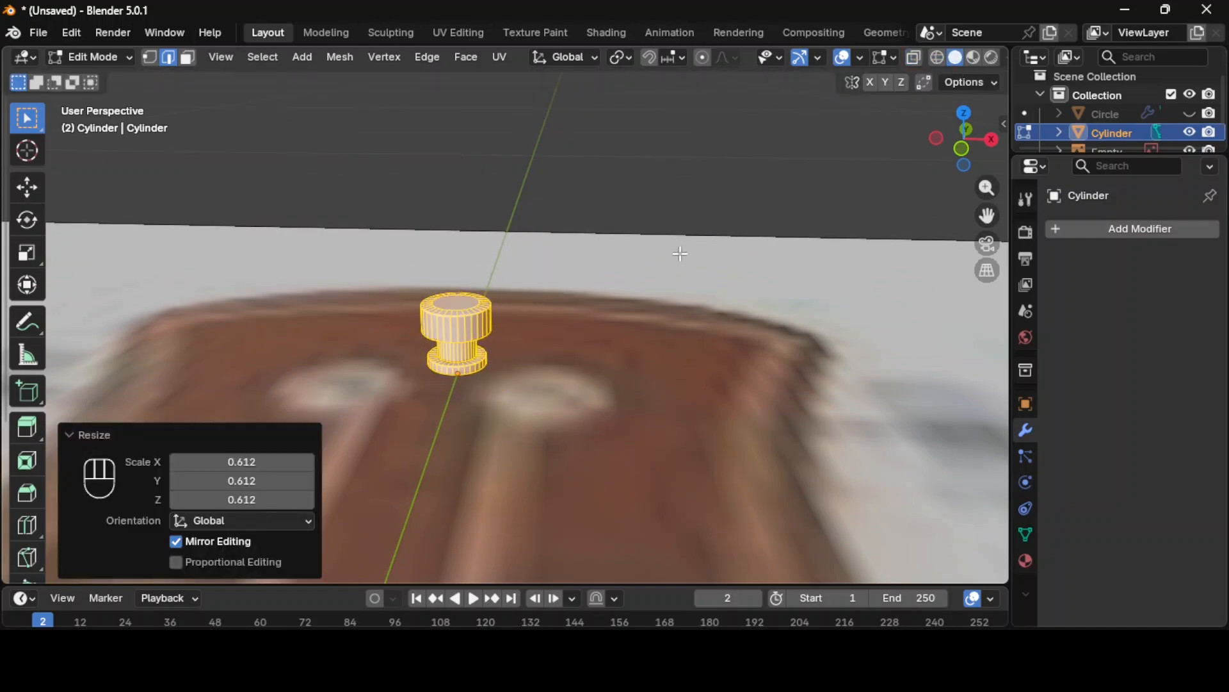
{"action": "left_click", "coordinate": [607, 172]}
Step: Move the tuning post in Object Mode onto the upper-left post position of the reference headstock
{"action": "key", "text": "KP_7"}
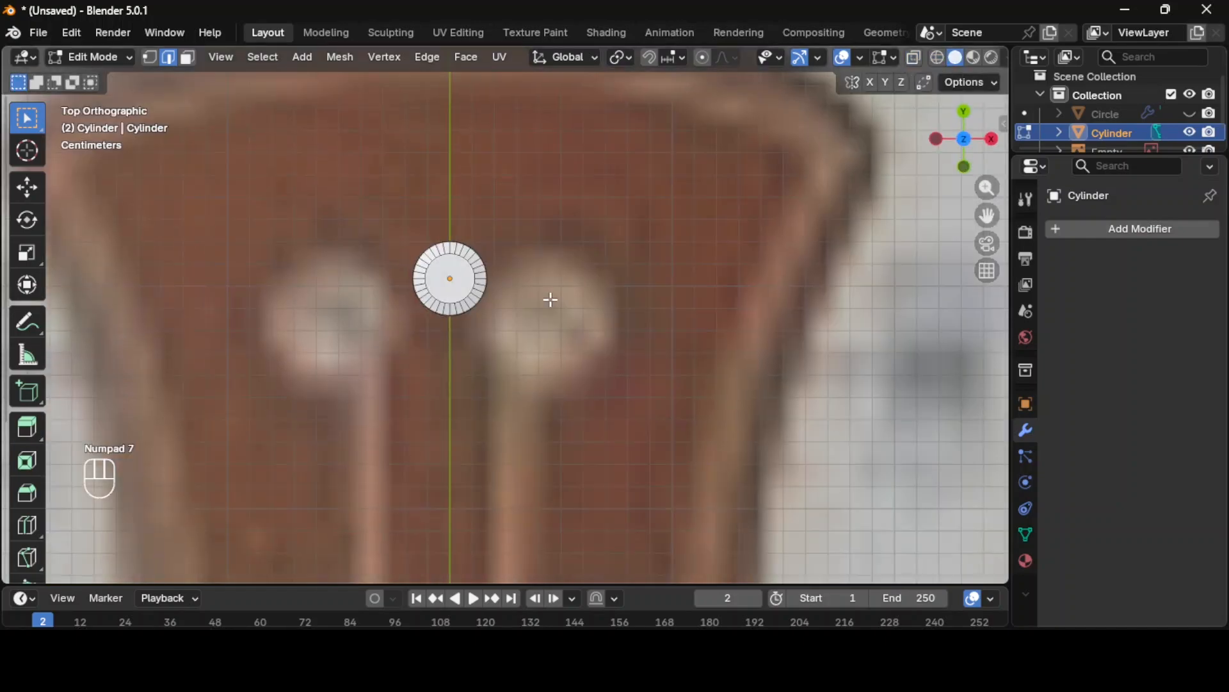
{"action": "key", "text": "Tab"}
{"action": "key", "text": "g"}
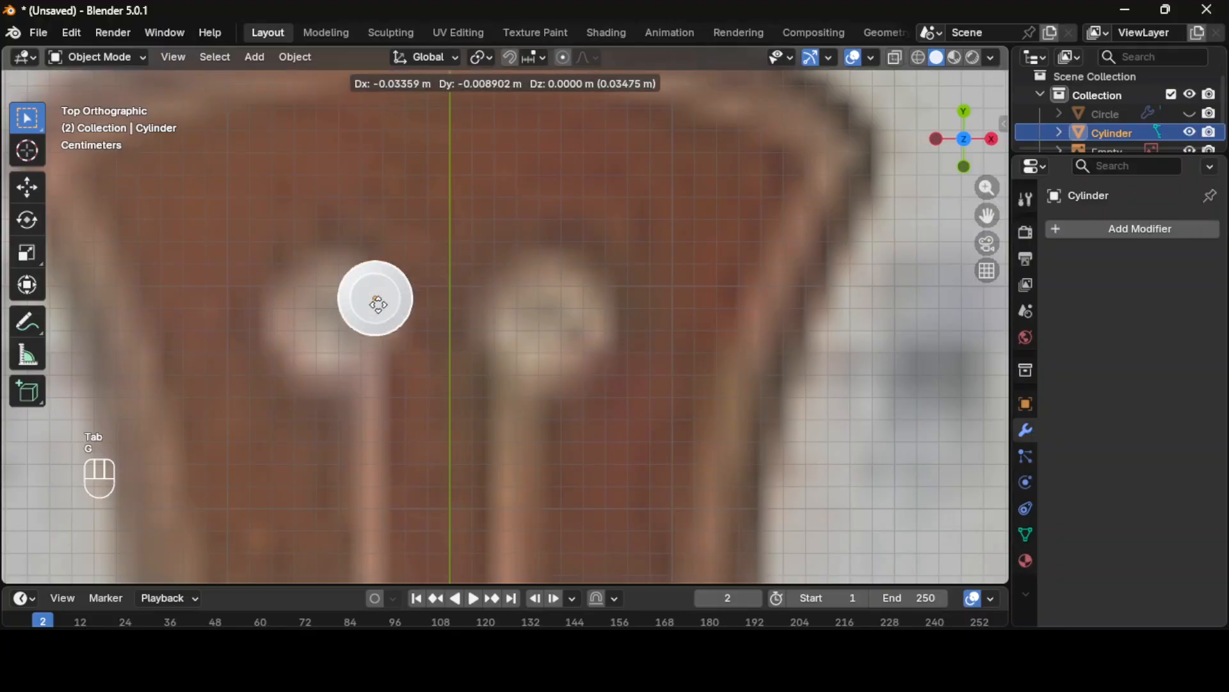
{"action": "left_click", "coordinate": [327, 301]}
Step: Duplicate the tuning post onto the other five post positions of the reference headstock
{"action": "scroll", "coordinate": [481, 338], "scroll_direction": "down", "scroll_amount": 5}
{"action": "scroll", "coordinate": [478, 334], "scroll_direction": "down", "scroll_amount": 2}
{"action": "key", "text": "shift+d"}
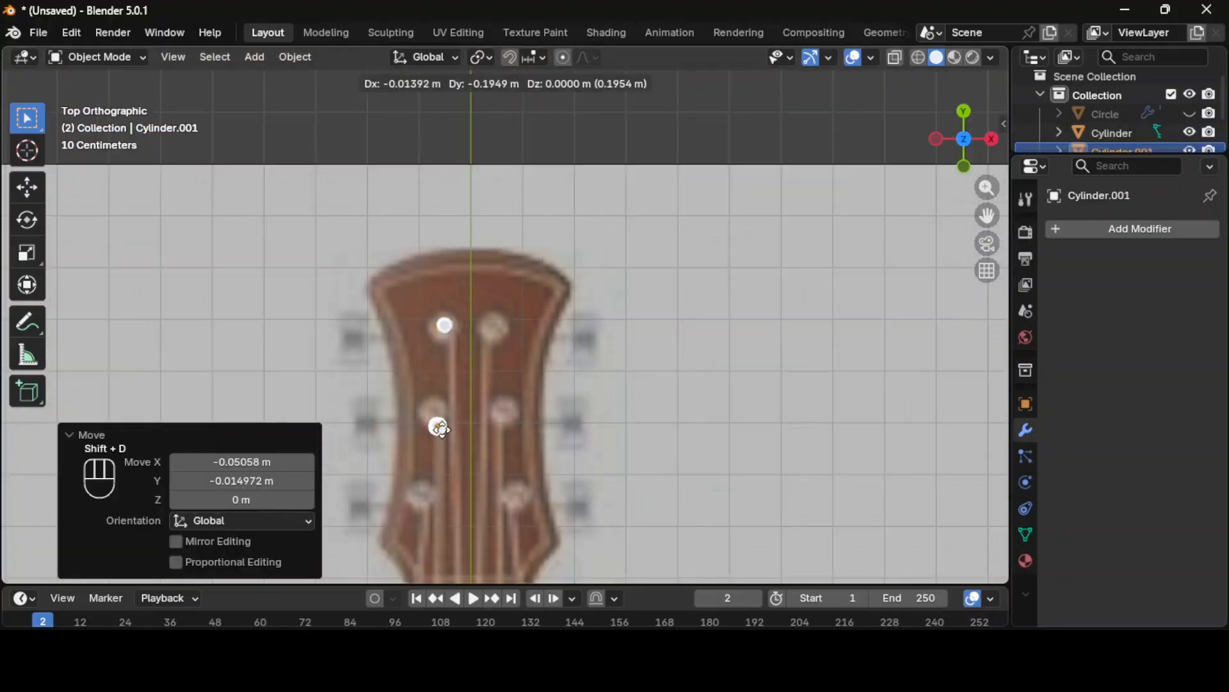
{"action": "left_click", "coordinate": [467, 422]}
{"action": "key", "text": "shift+d"}
{"action": "left_click", "coordinate": [472, 506]}
{"action": "key", "text": "shift+d"}
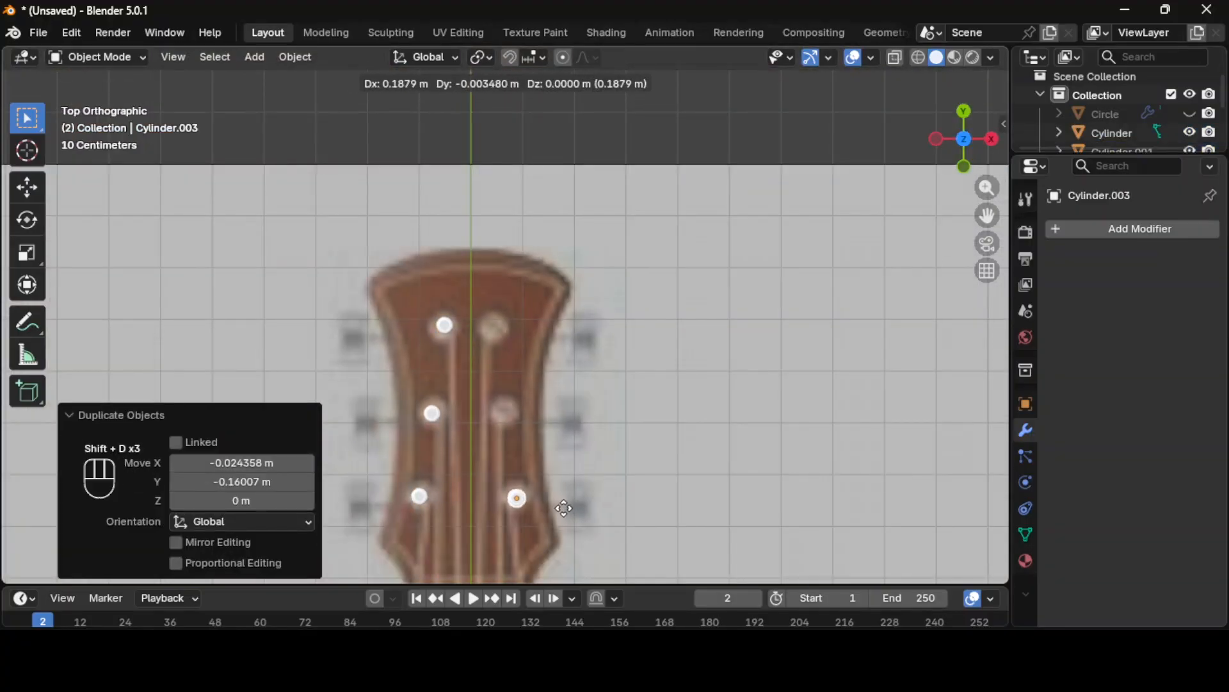
{"action": "left_click", "coordinate": [563, 510]}
{"action": "key", "text": "shift+d"}
{"action": "left_click", "coordinate": [557, 428]}
{"action": "key", "text": "shift+d"}
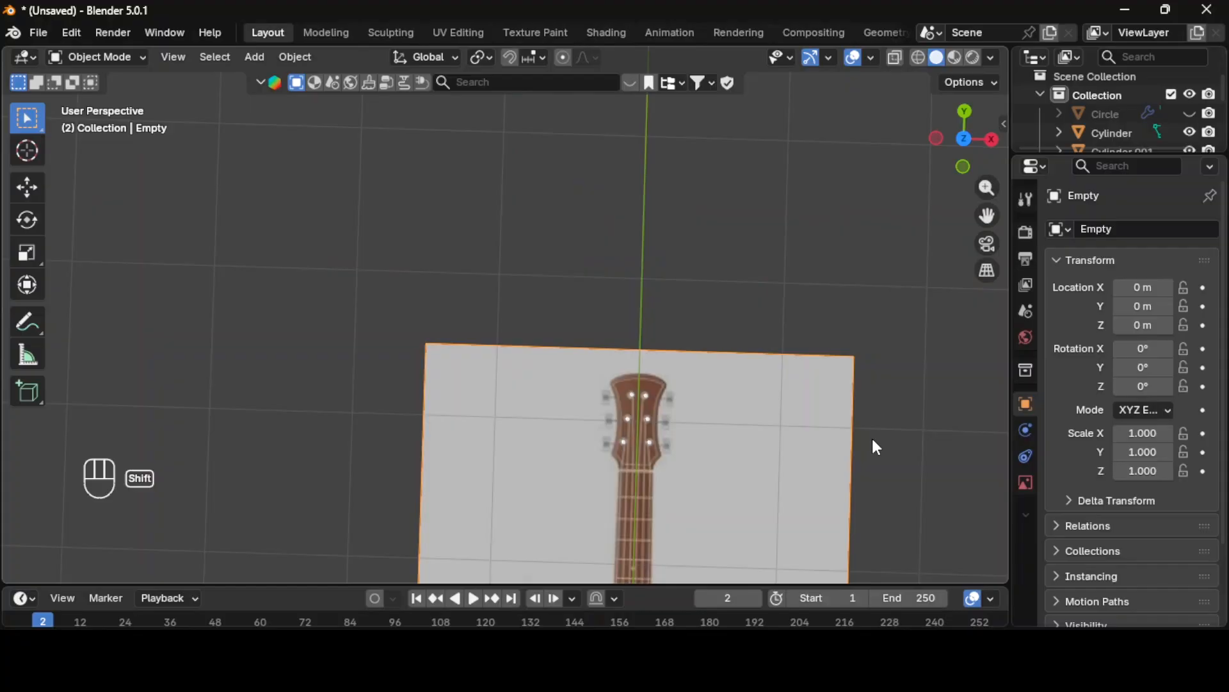
Step: Add a cube mesh at the origin and scale it down uniformly in top view
{"action": "key", "text": "shift+a"}
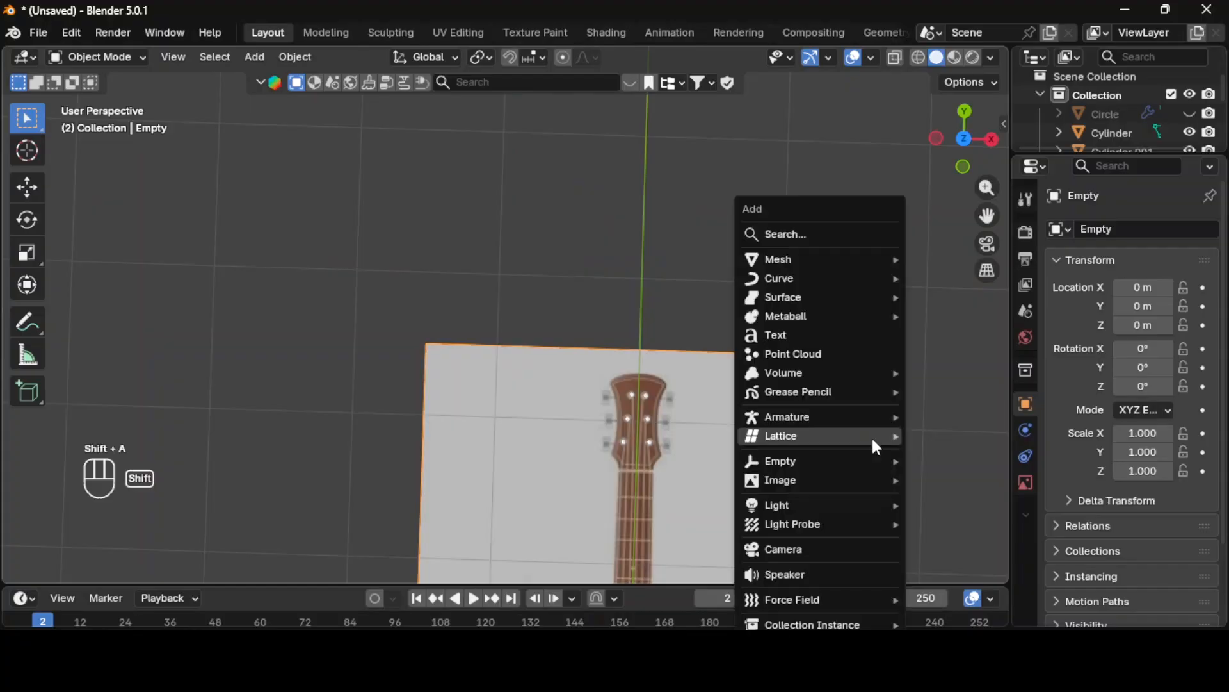
{"action": "mouse_move", "coordinate": [820, 259]}
{"action": "left_click", "coordinate": [936, 278]}
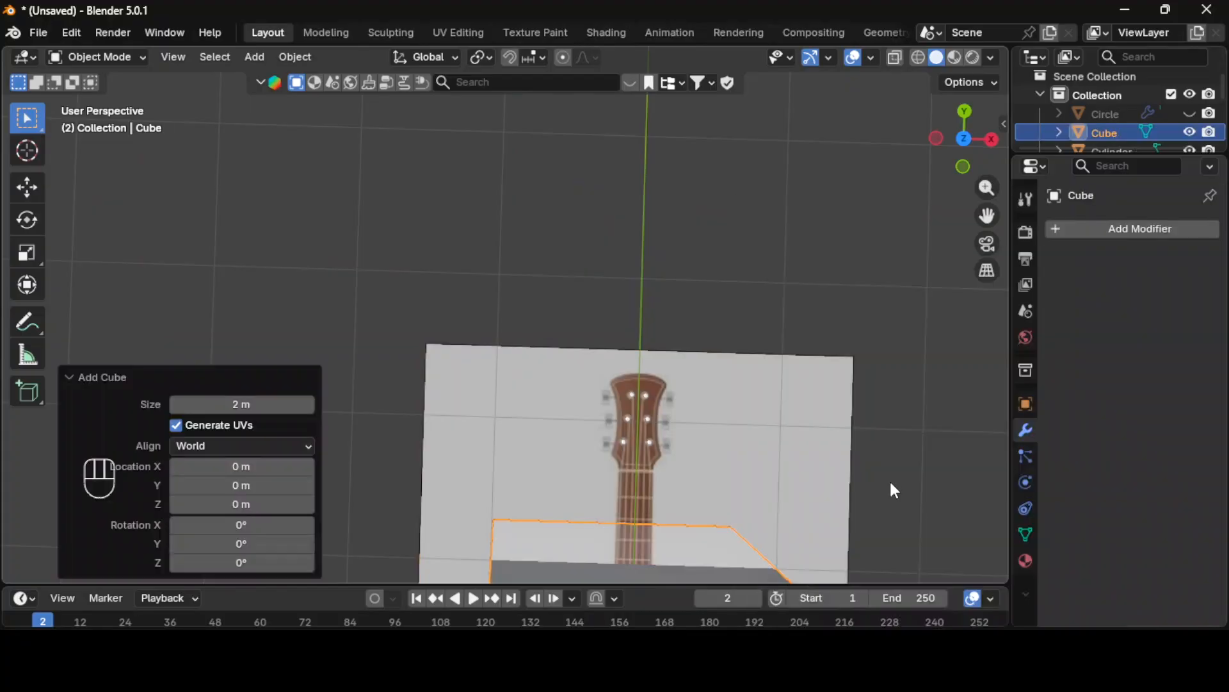
{"action": "key", "text": "KP_7"}
{"action": "key", "text": "KP_Decimal"}
{"action": "key", "text": "s"}
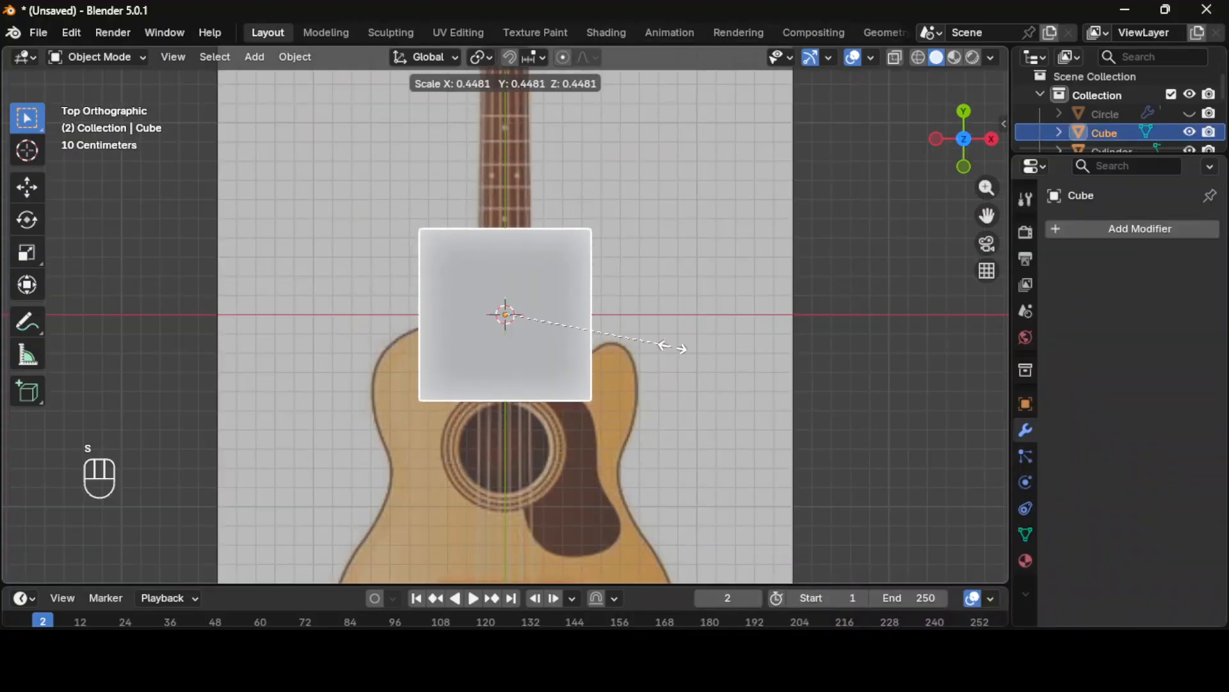
{"action": "left_click", "coordinate": [577, 331]}
Step: Move the cube beside the headstock's left side, about -0.43 m in X and 2.08 m in Y
{"action": "scroll", "coordinate": [645, 357], "scroll_direction": "down", "scroll_amount": 5}
{"action": "key", "text": "g"}
{"action": "left_click", "coordinate": [571, 182]}
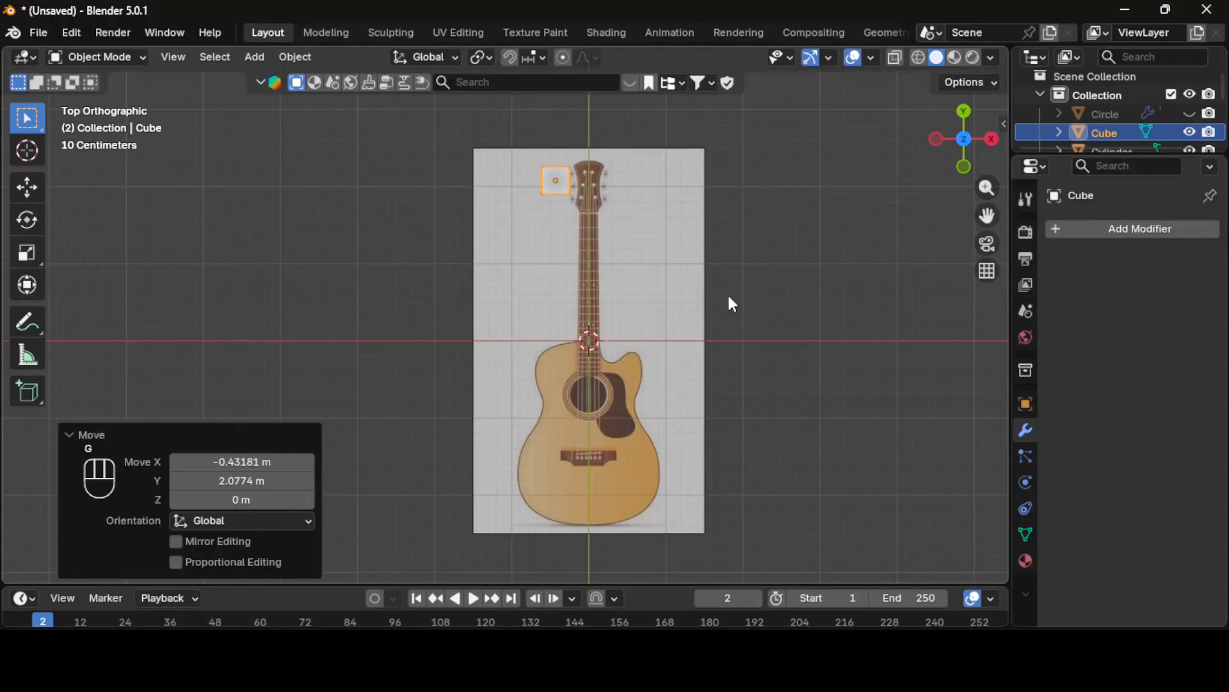
Step: Scale the cube beside the headstock down uniformly to about 0.3 of its size
{"action": "key", "text": "KP_Decimal"}
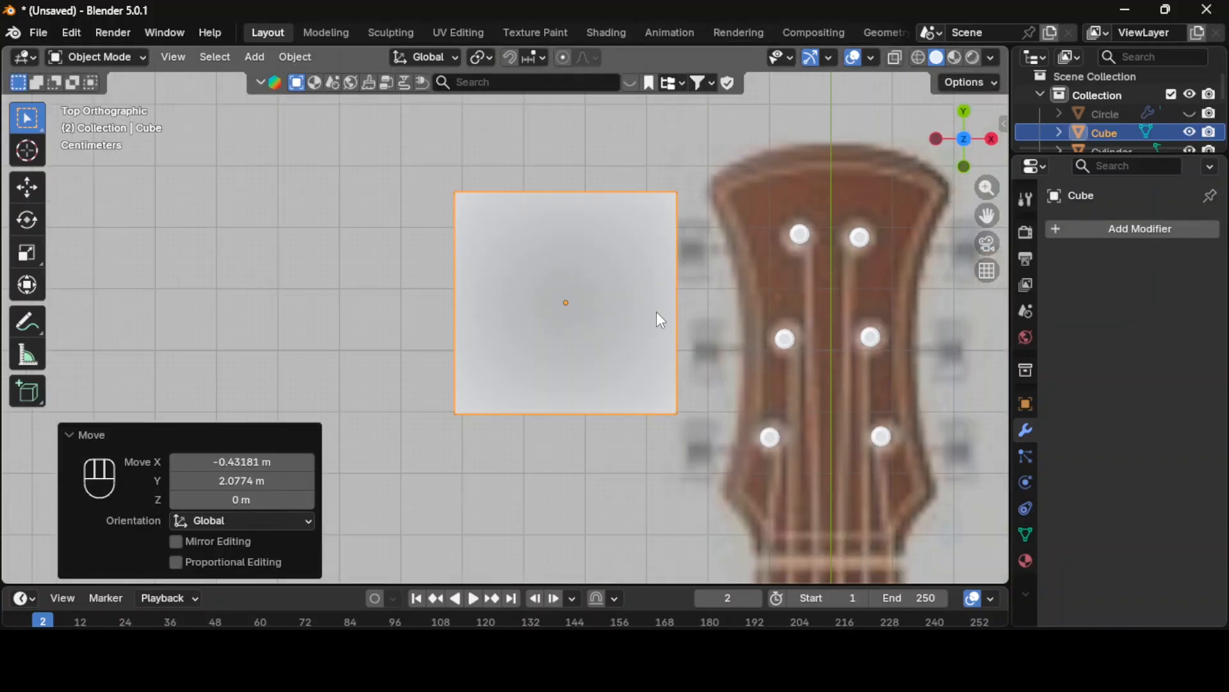
{"action": "key", "text": "s"}
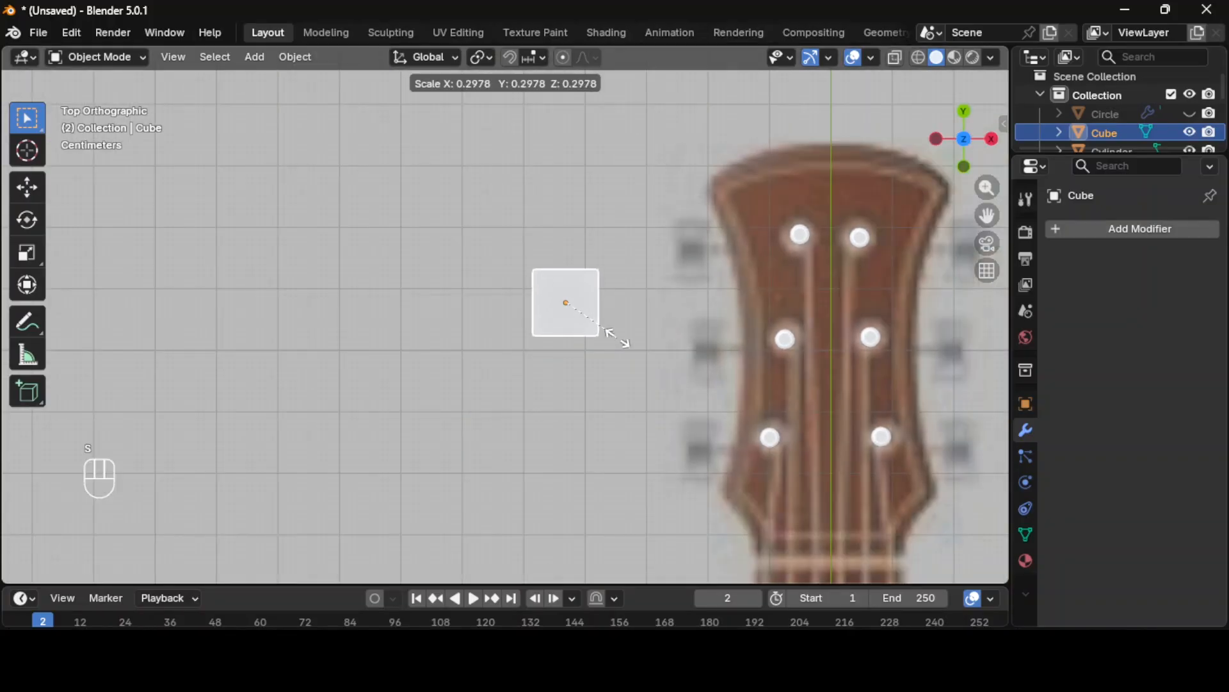
{"action": "left_click", "coordinate": [618, 338]}
Step: Add four evenly spaced loop cuts across the cube, running along the X direction in top view
{"action": "key", "text": "Tab"}
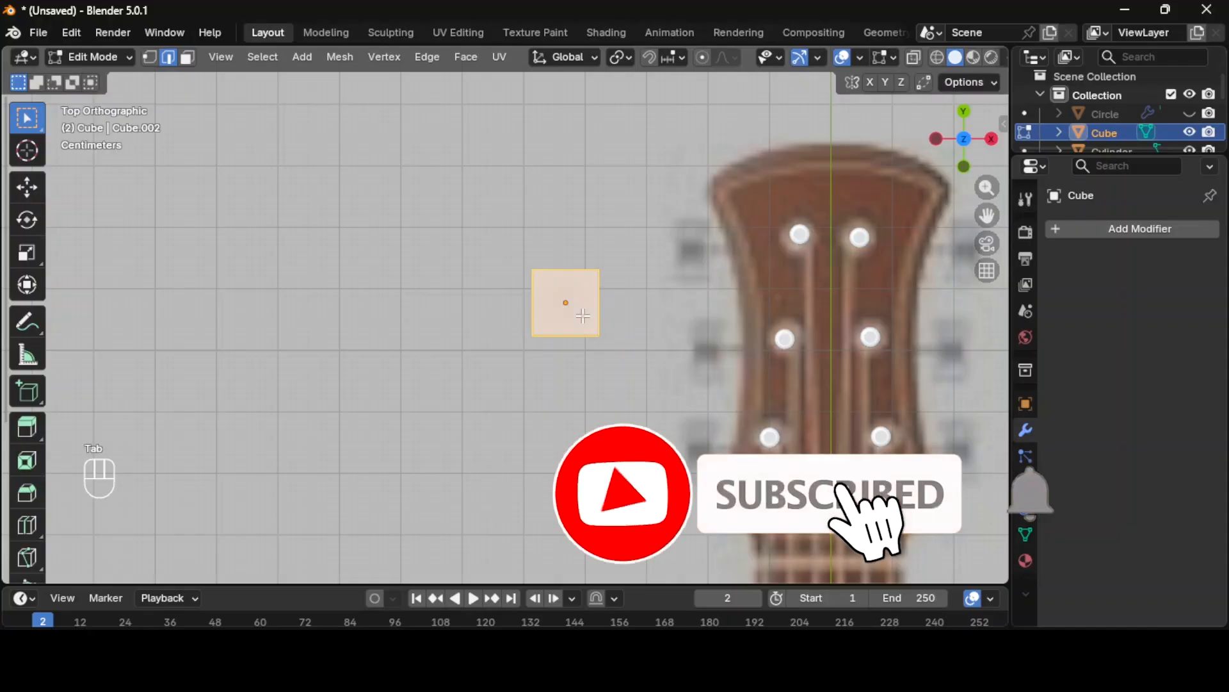
{"action": "key", "text": "ctrl+r"}
{"action": "scroll", "coordinate": [583, 315], "scroll_direction": "up", "scroll_amount": 1}
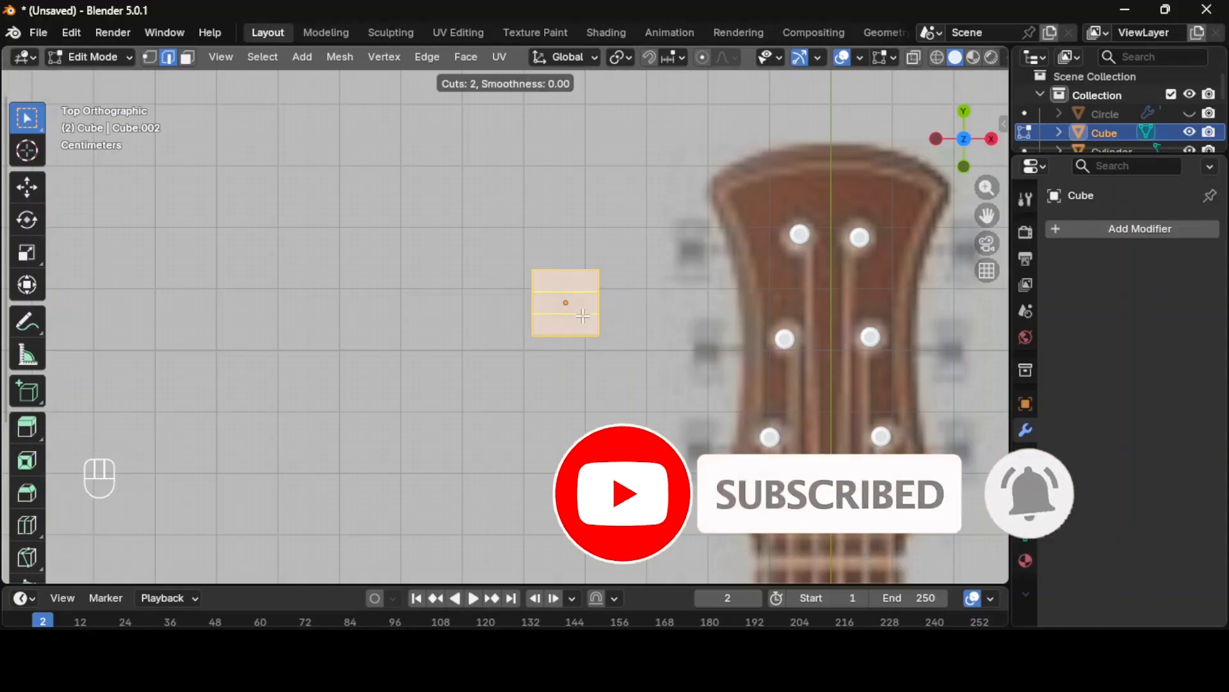
{"action": "scroll", "coordinate": [583, 315], "scroll_direction": "up", "scroll_amount": 2}
{"action": "double_click", "coordinate": [587, 303]}
Step: Add a centred loop cut along the cube's Y direction and bevel it into two loops near the side edges
{"action": "middle_click_drag", "start_coordinate": [627, 317], "coordinate": [633, 317]}
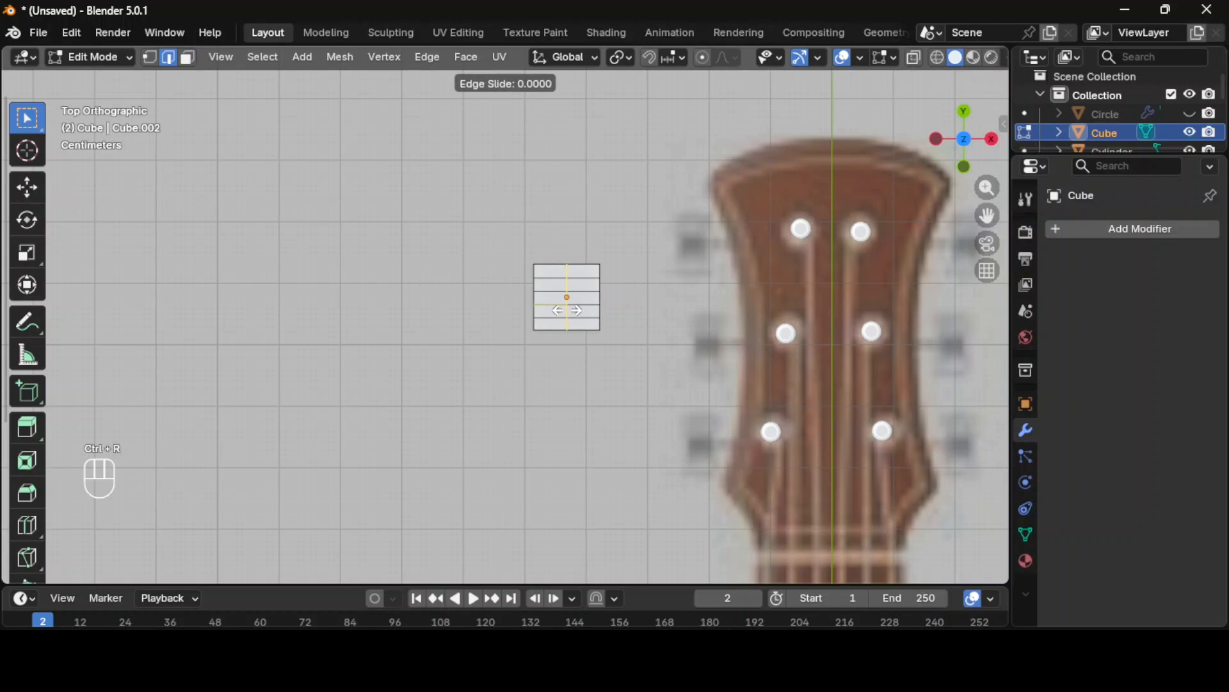
{"action": "left_click", "coordinate": [569, 309]}
{"action": "key", "text": "ctrl+b"}
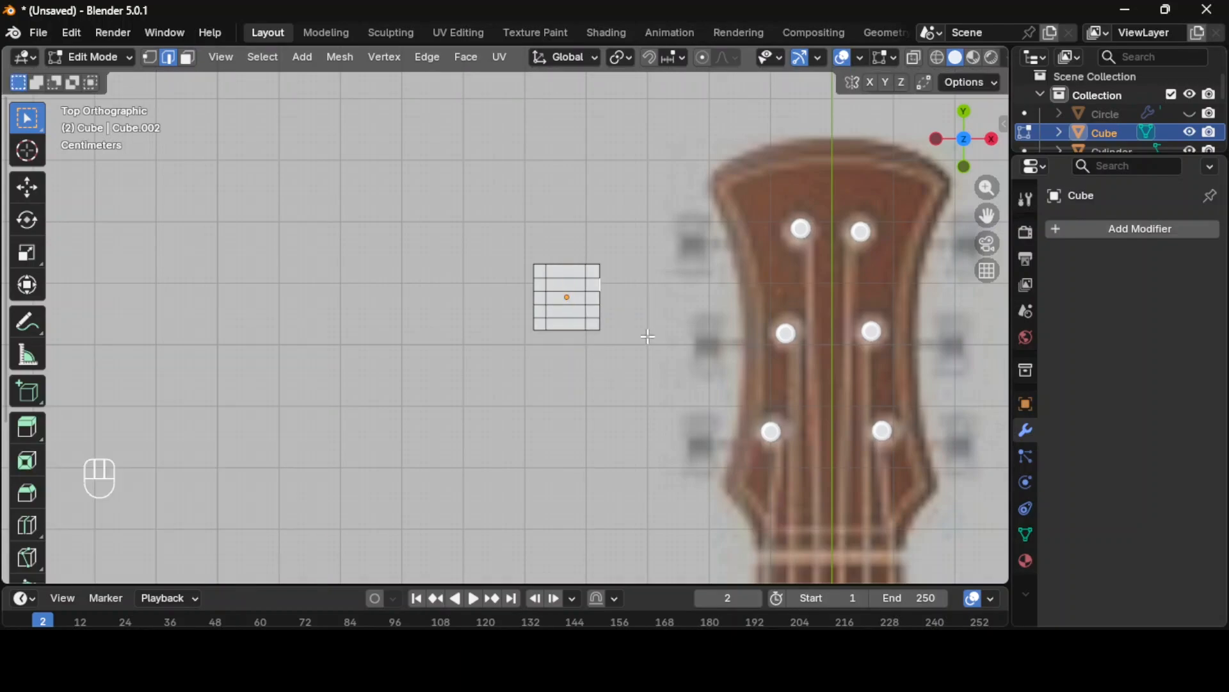
Step: Flatten the whole cube along Z to a scale of about 0.383 in Object Mode
{"action": "middle_click_drag", "start_coordinate": [648, 336], "coordinate": [626, 357]}
{"action": "key", "text": "Tab"}
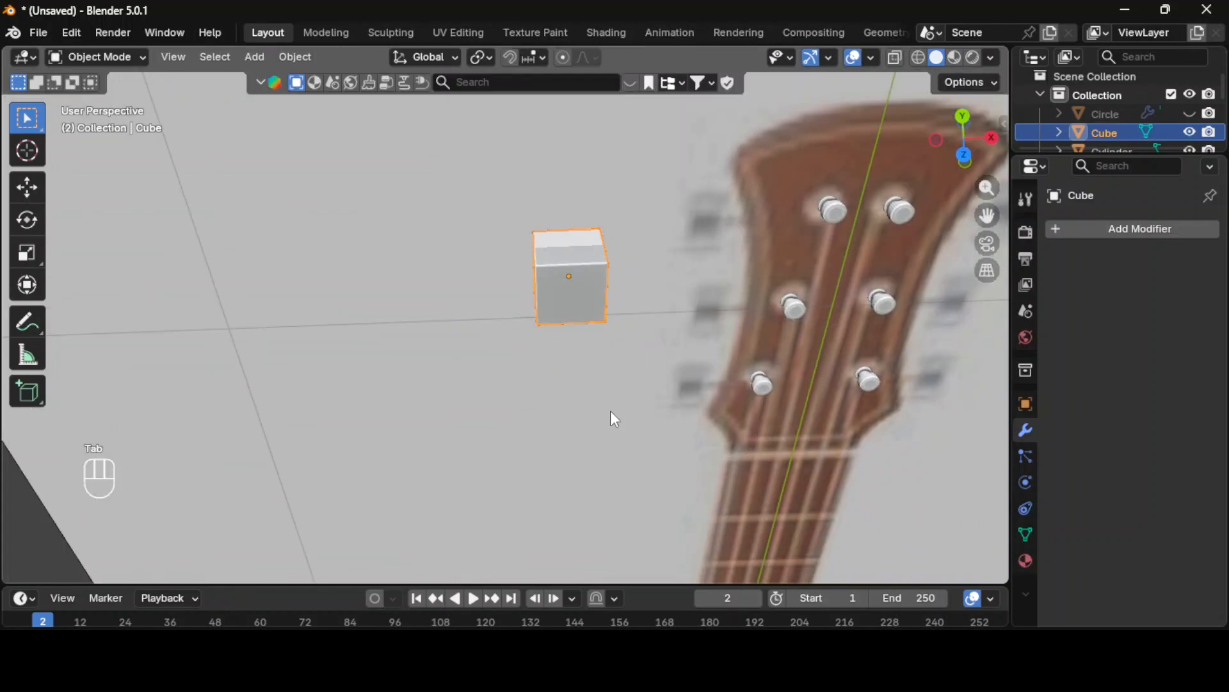
{"action": "key", "text": "s"}
{"action": "key", "text": "z"}
{"action": "left_click", "coordinate": [605, 372]}
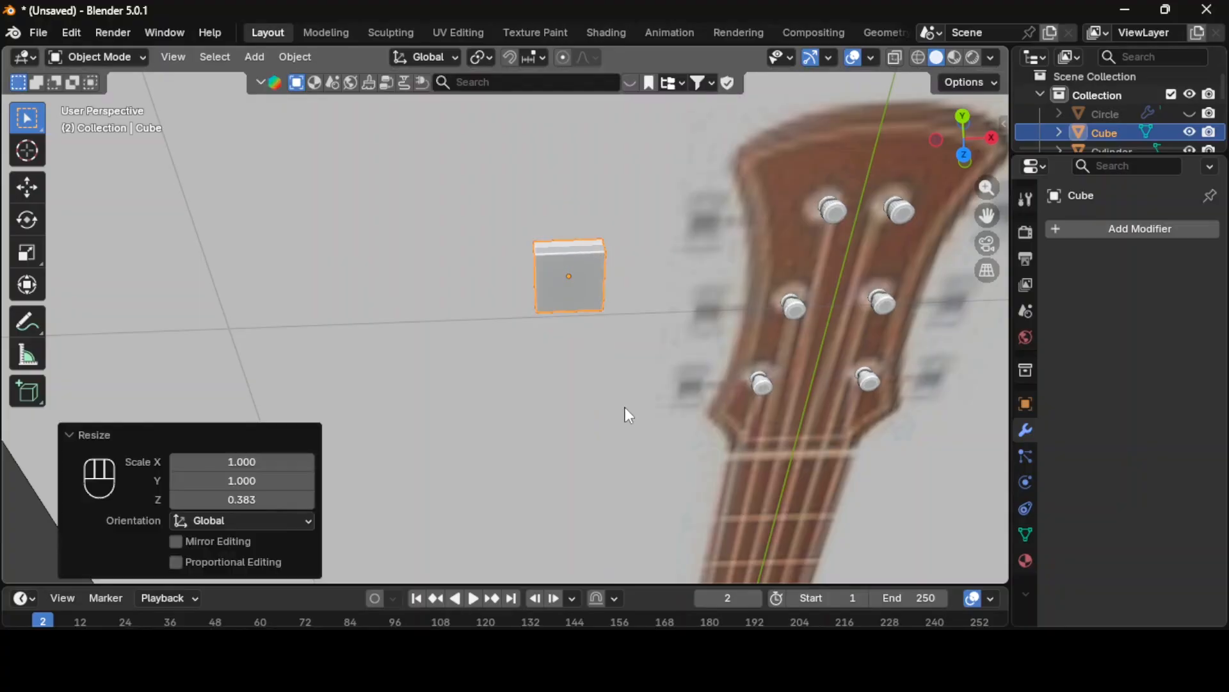
Step: Select the faces at both Y ends of the block and scale them along X to about 0.662
{"action": "middle_click_drag", "start_coordinate": [625, 406], "coordinate": [598, 384]}
{"action": "key", "text": "Tab"}
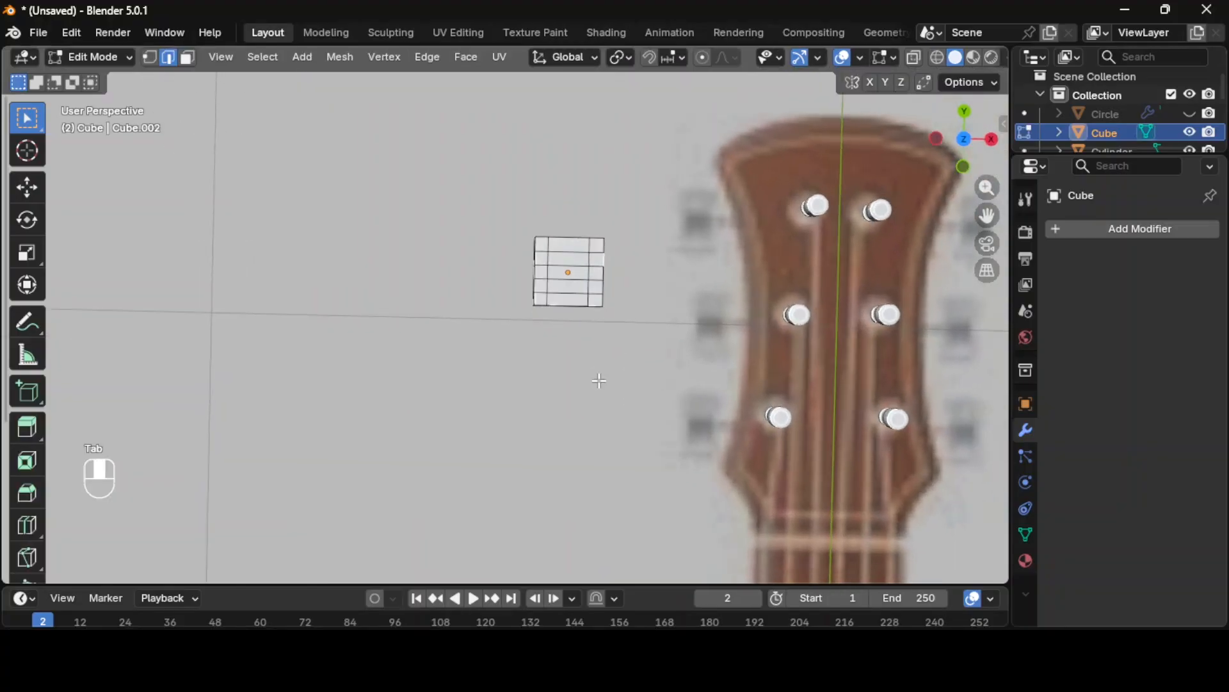
{"action": "key", "text": "3"}
{"action": "middle_click_drag", "start_coordinate": [560, 210], "coordinate": [554, 241]}
{"action": "left_click", "coordinate": [545, 233]}
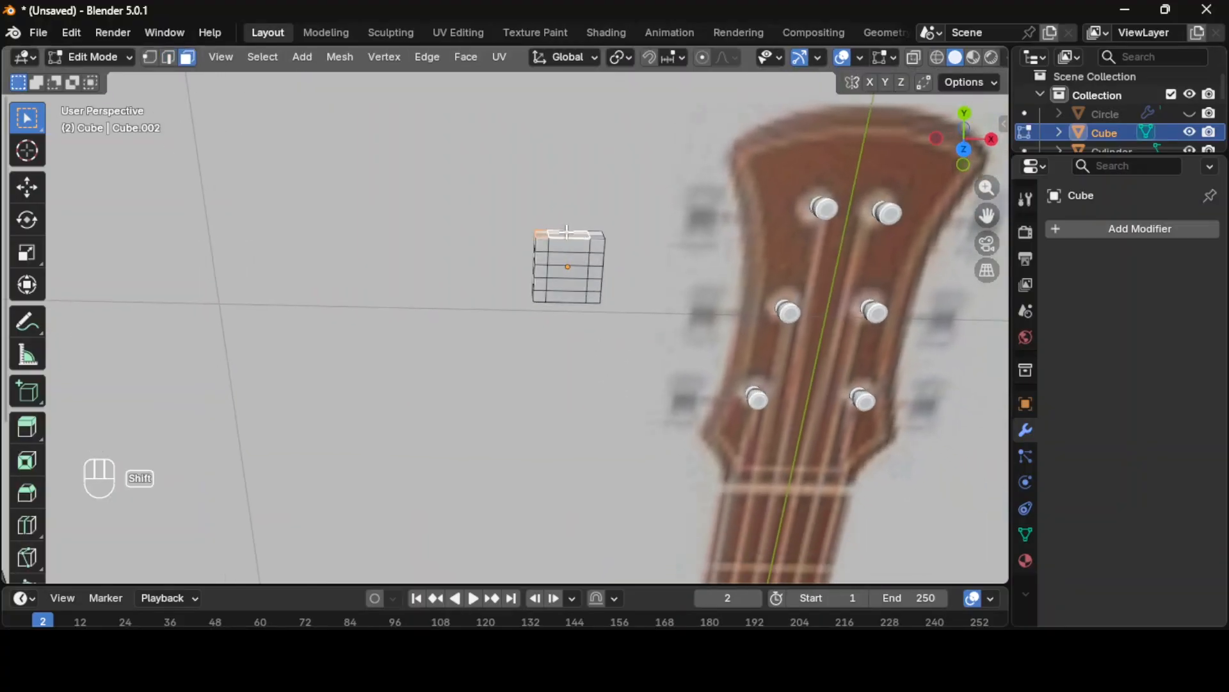
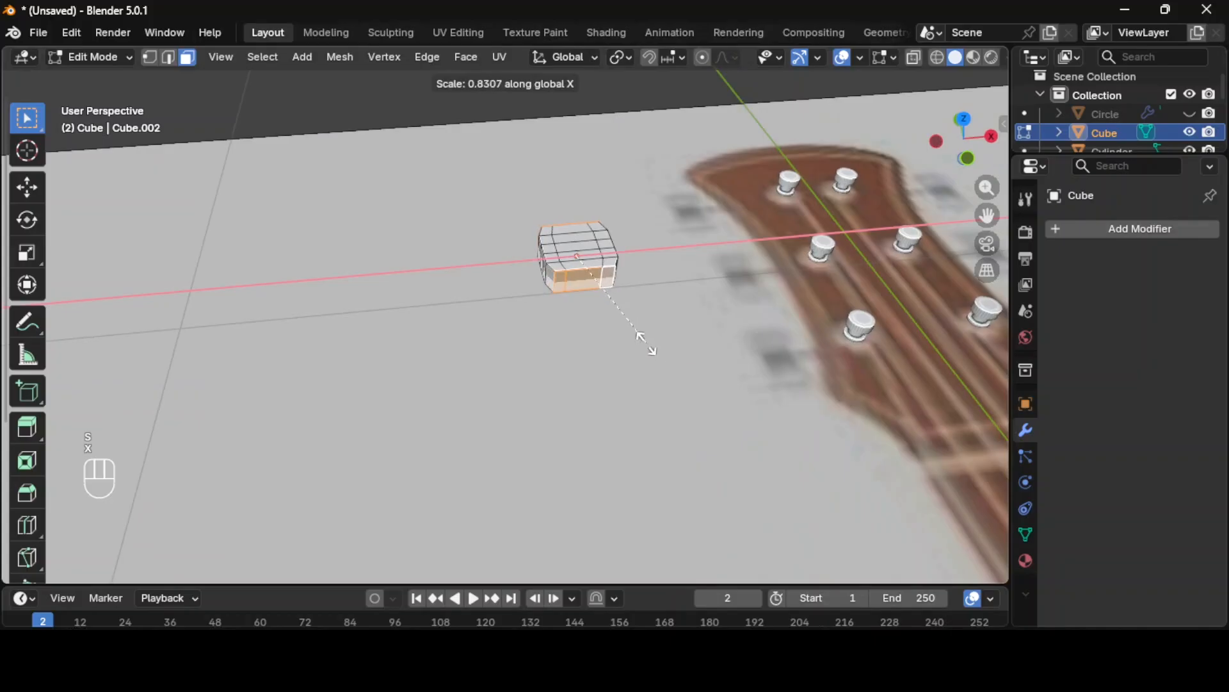
{"action": "left_click", "coordinate": [631, 330]}
Step: Narrow the whole peg head along X in Object Mode into an elongated octagonal shape
{"action": "middle_click_drag", "start_coordinate": [631, 329], "coordinate": [577, 380]}
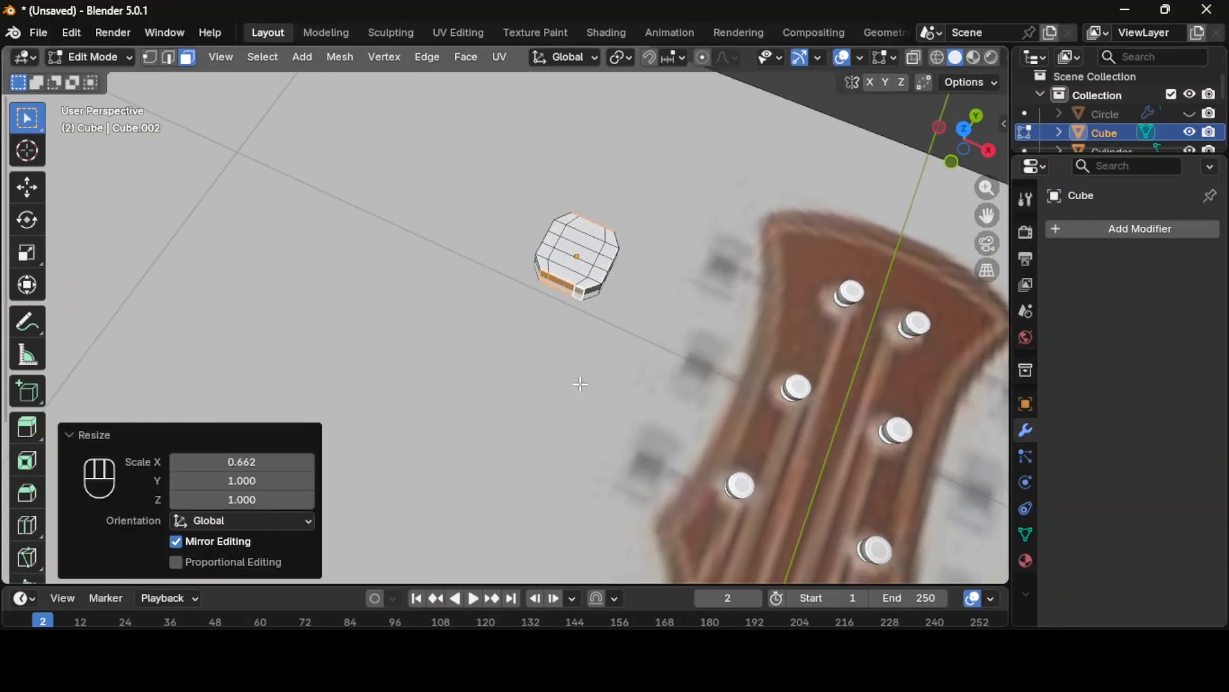
{"action": "key", "text": "Tab"}
{"action": "key", "text": "Tab"}
{"action": "key", "text": "Tab"}
{"action": "key", "text": "s"}
{"action": "key", "text": "x"}
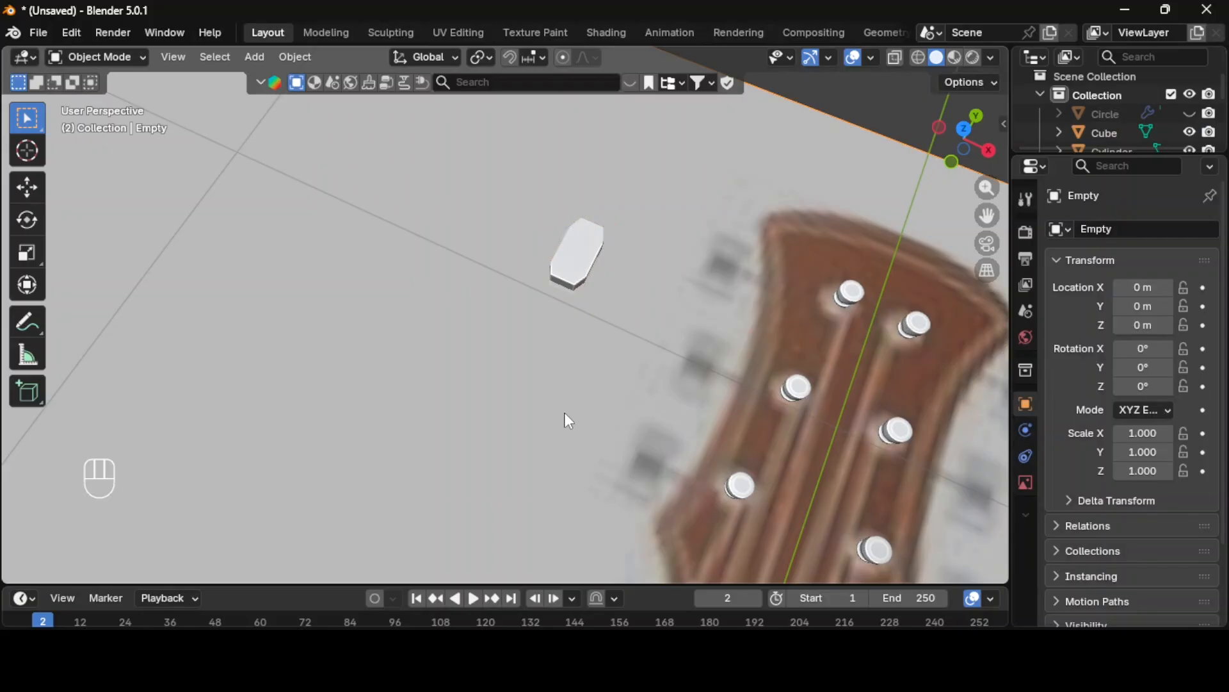
Step: Frame the peg head and thin it along Z to a scale of about 0.3
{"action": "left_click", "coordinate": [173, 57]}
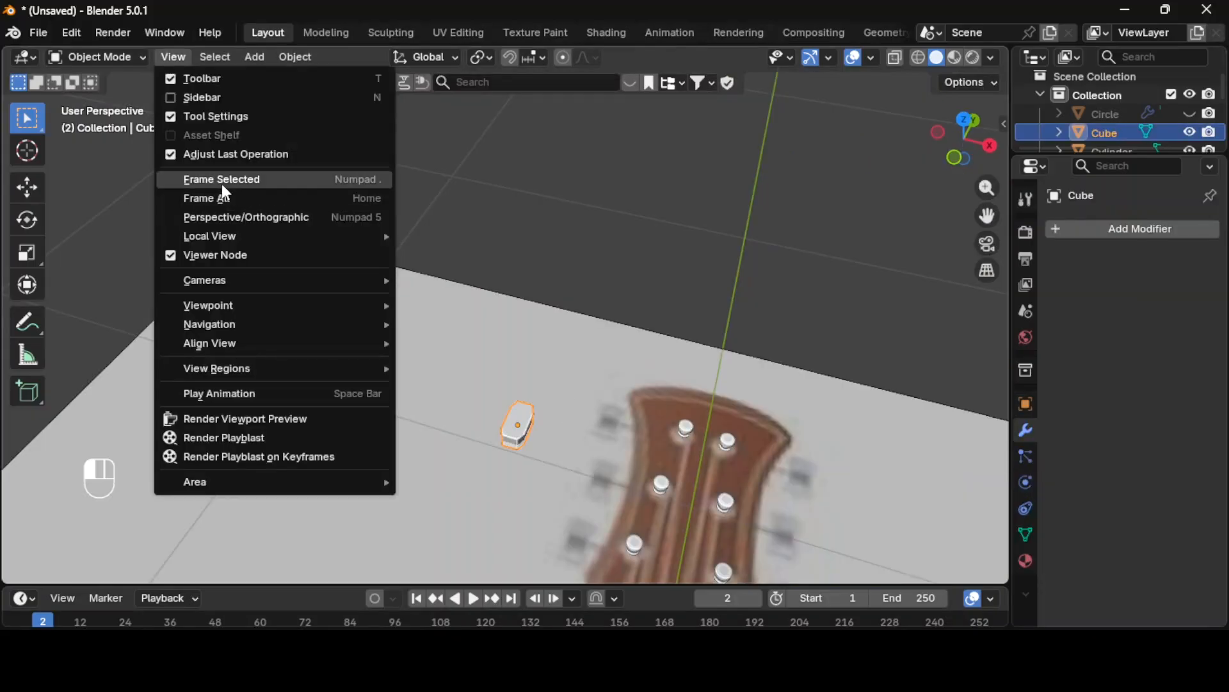
{"action": "left_click", "coordinate": [226, 180]}
{"action": "key", "text": "s"}
{"action": "key", "text": "z"}
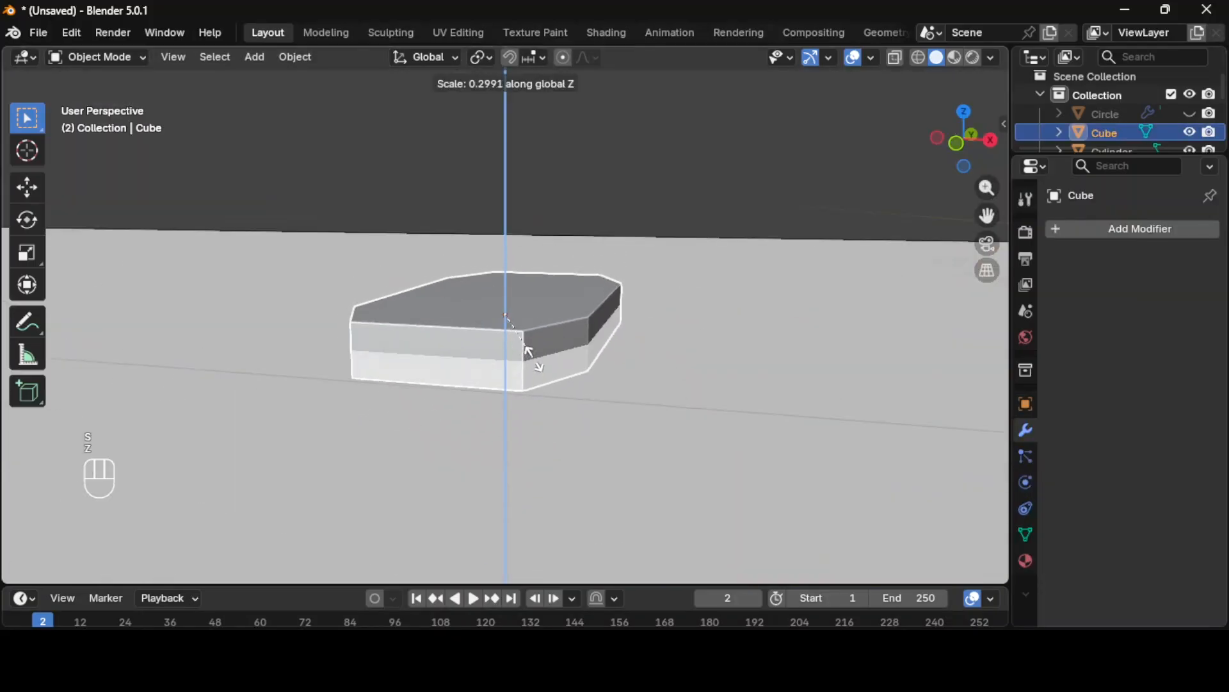
{"action": "left_click", "coordinate": [540, 365]}
Step: Extrude the middle face of the peg head's headstock-facing side along X to form a shaft
{"action": "middle_click_drag", "start_coordinate": [540, 366], "coordinate": [541, 443]}
{"action": "scroll", "coordinate": [1124, 135], "scroll_direction": "down", "scroll_amount": 2}
{"action": "key", "text": "Tab"}
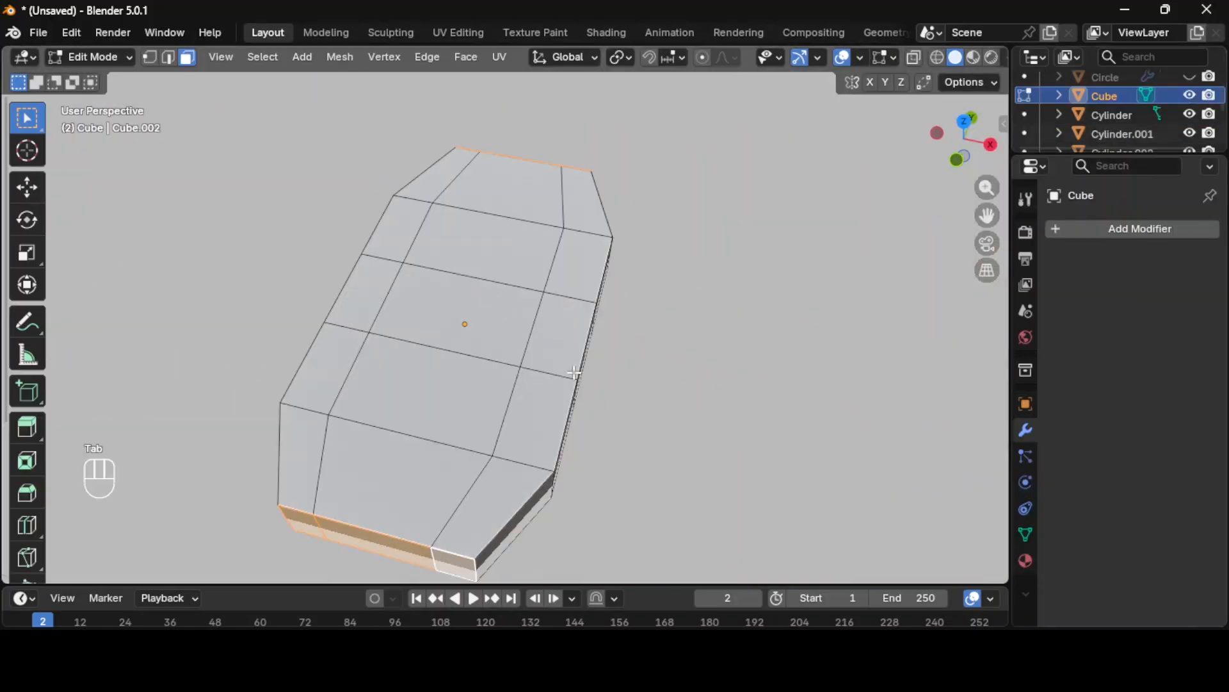
{"action": "middle_click_drag", "start_coordinate": [635, 415], "coordinate": [544, 368]}
{"action": "left_click", "coordinate": [543, 395]}
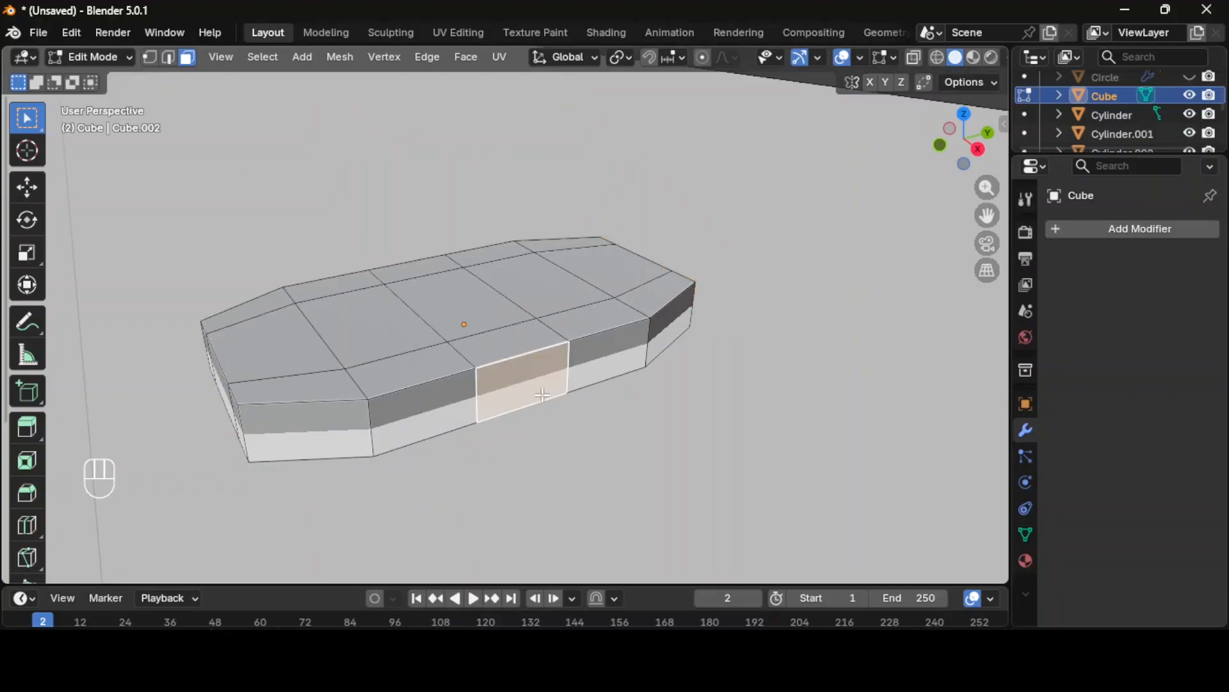
{"action": "key", "text": "KP_7"}
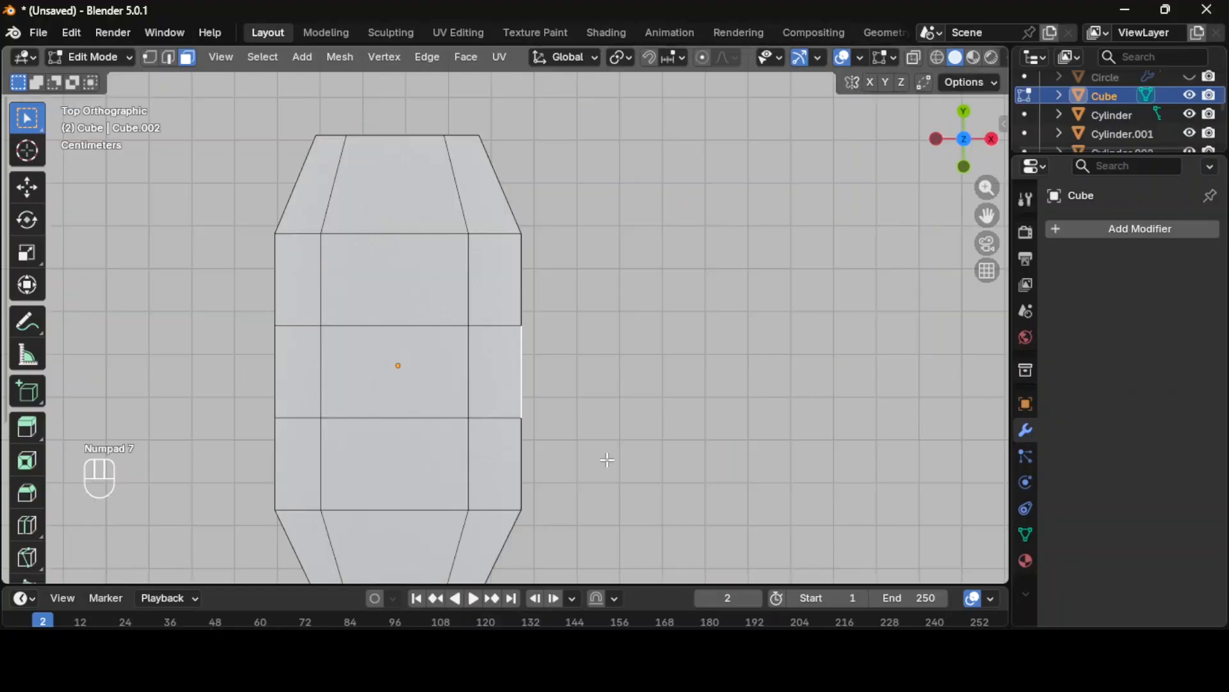
{"action": "scroll", "coordinate": [608, 459], "scroll_direction": "down", "scroll_amount": 5}
{"action": "key", "text": "e"}
{"action": "key", "text": "x"}
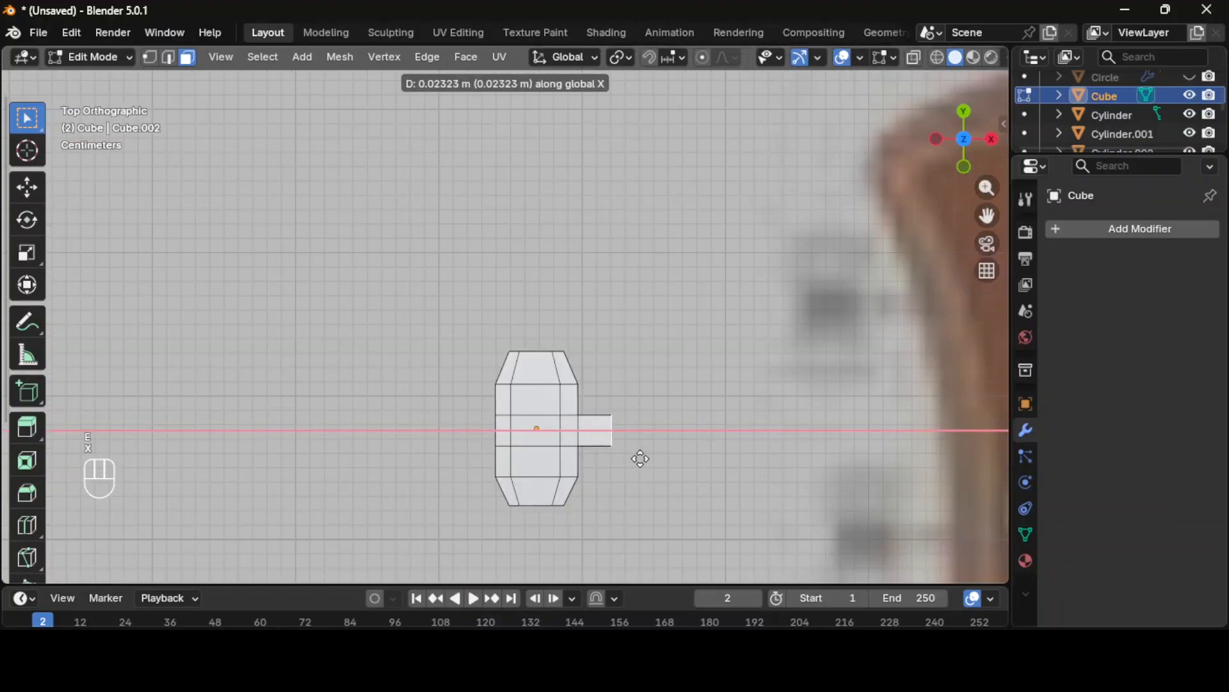
{"action": "left_click", "coordinate": [668, 459]}
Step: Select the angled corner faces of the peg head and scale them outward slightly in top view
{"action": "middle_click_drag", "start_coordinate": [668, 459], "coordinate": [511, 377]}
{"action": "key", "text": "shift"}
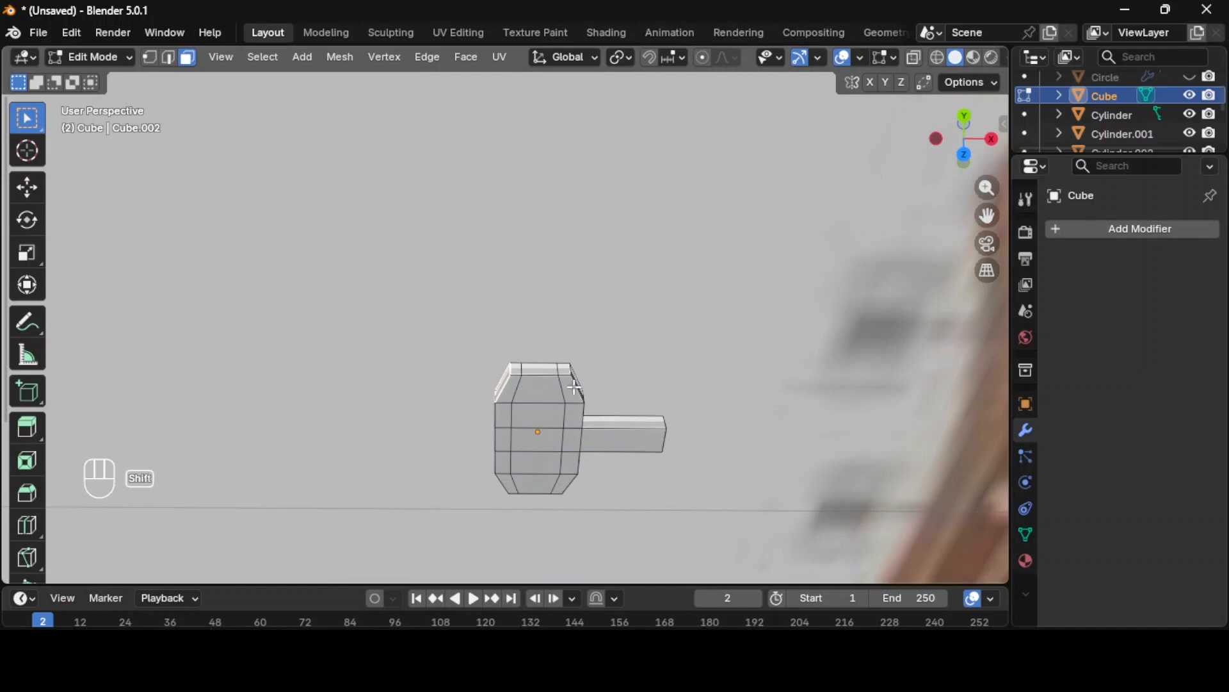
{"action": "left_click", "coordinate": [578, 376], "text": "shift"}
{"action": "key", "text": "s"}
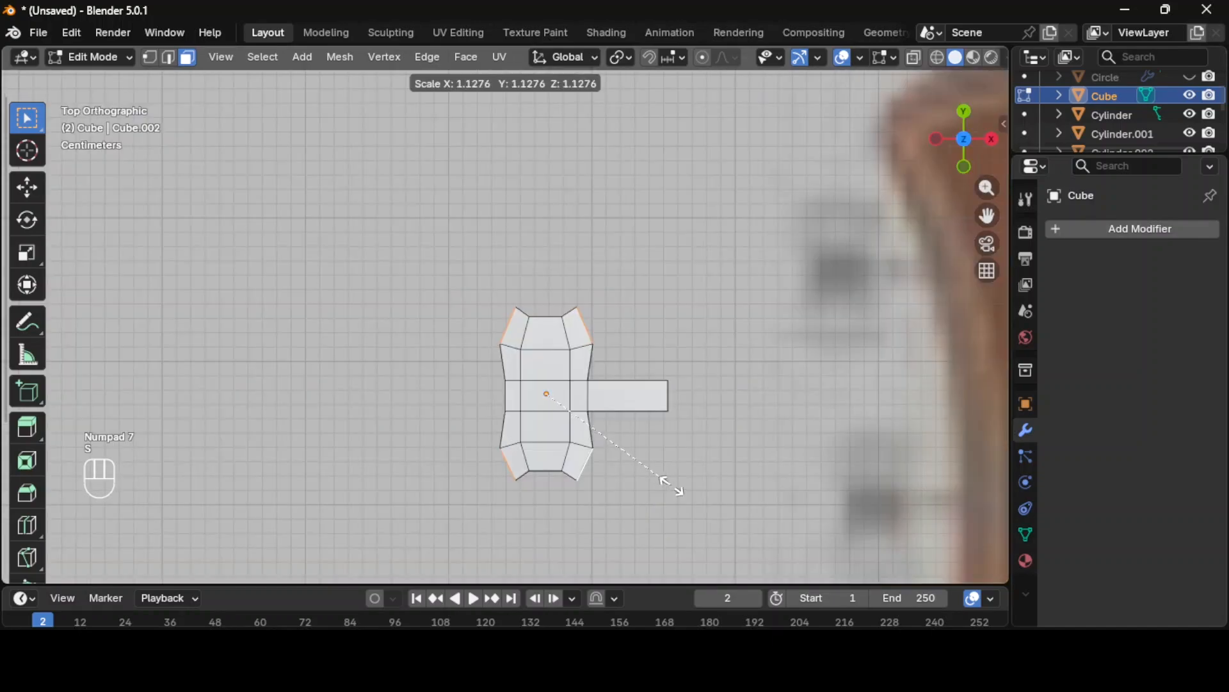
{"action": "right_click", "coordinate": [687, 479]}
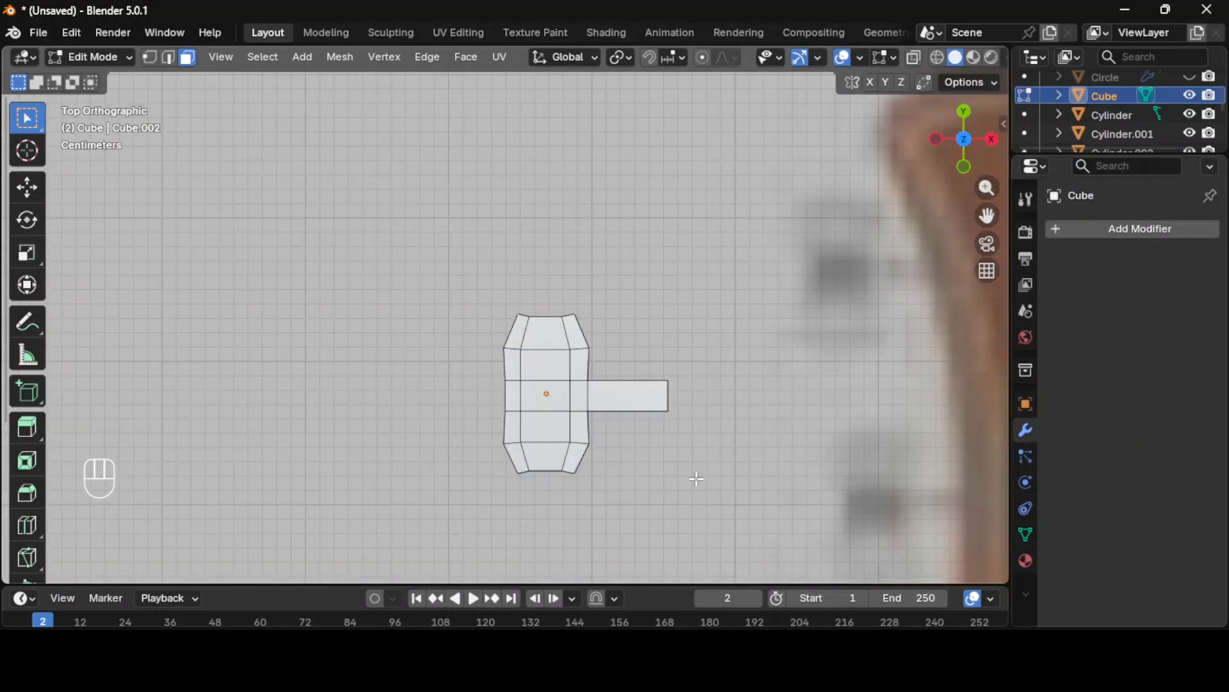
Step: Taper the peg shaft by scaling its end face to about 0.52, and return to Object Mode in top view
{"action": "key", "text": "Tab"}
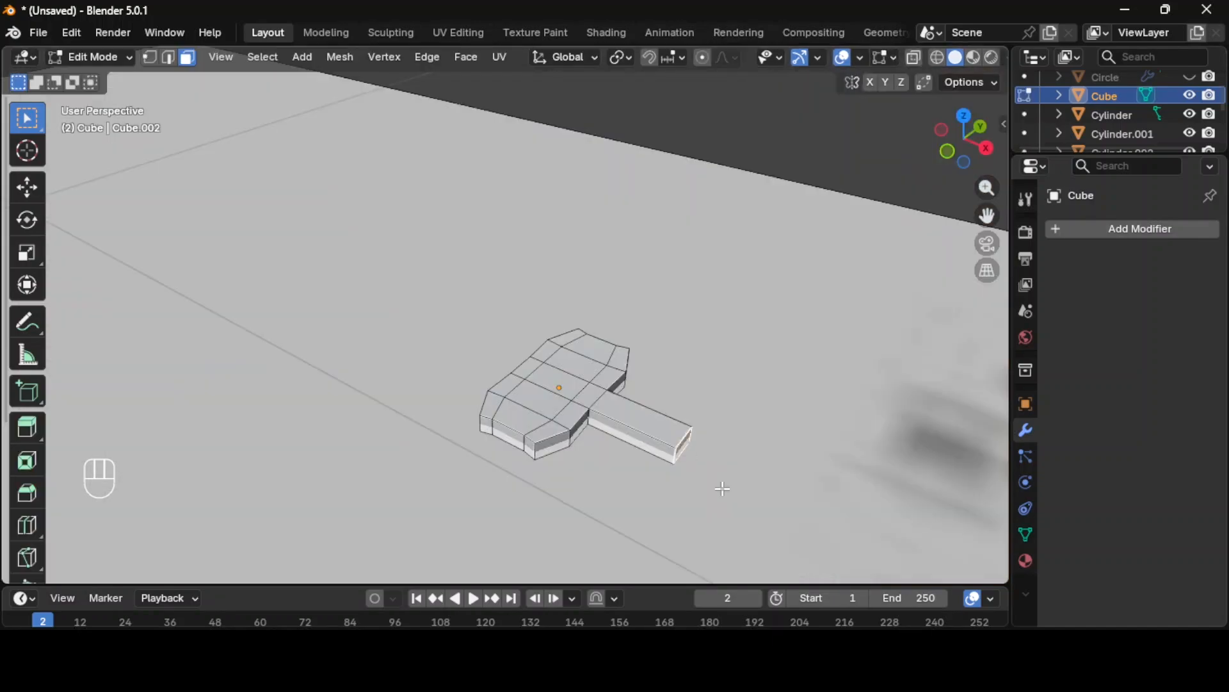
{"action": "key", "text": "s"}
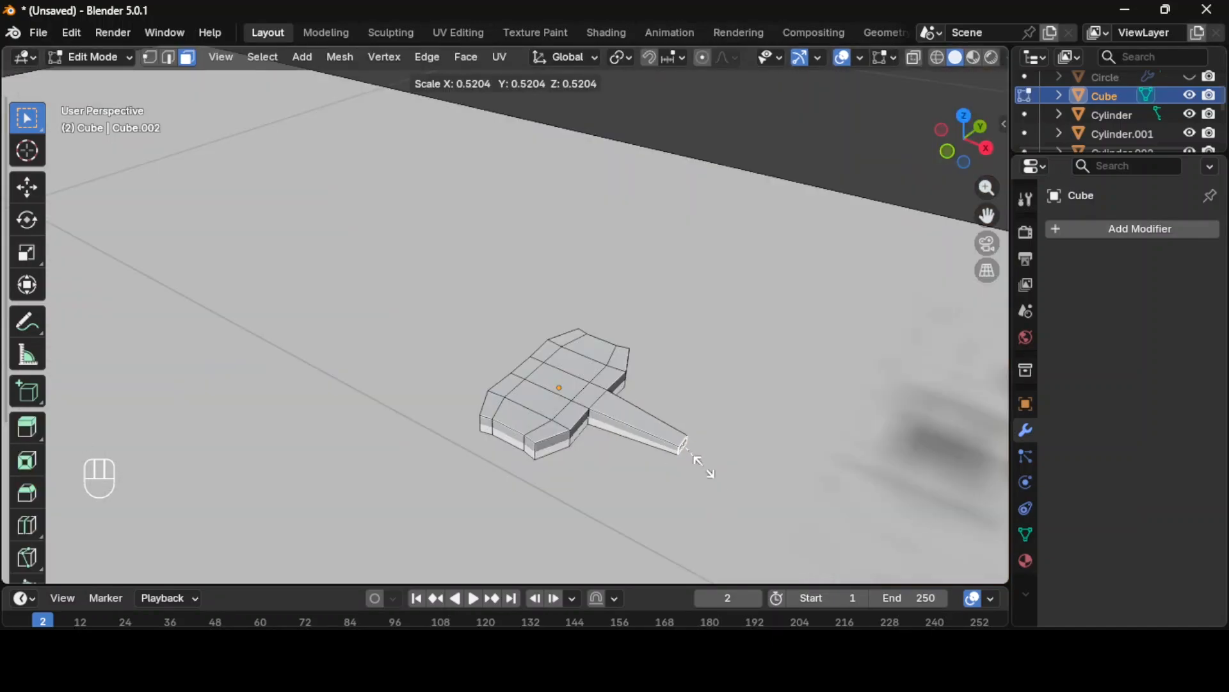
{"action": "left_click", "coordinate": [708, 472]}
{"action": "key", "text": "KP_7"}
{"action": "key", "text": "Tab"}
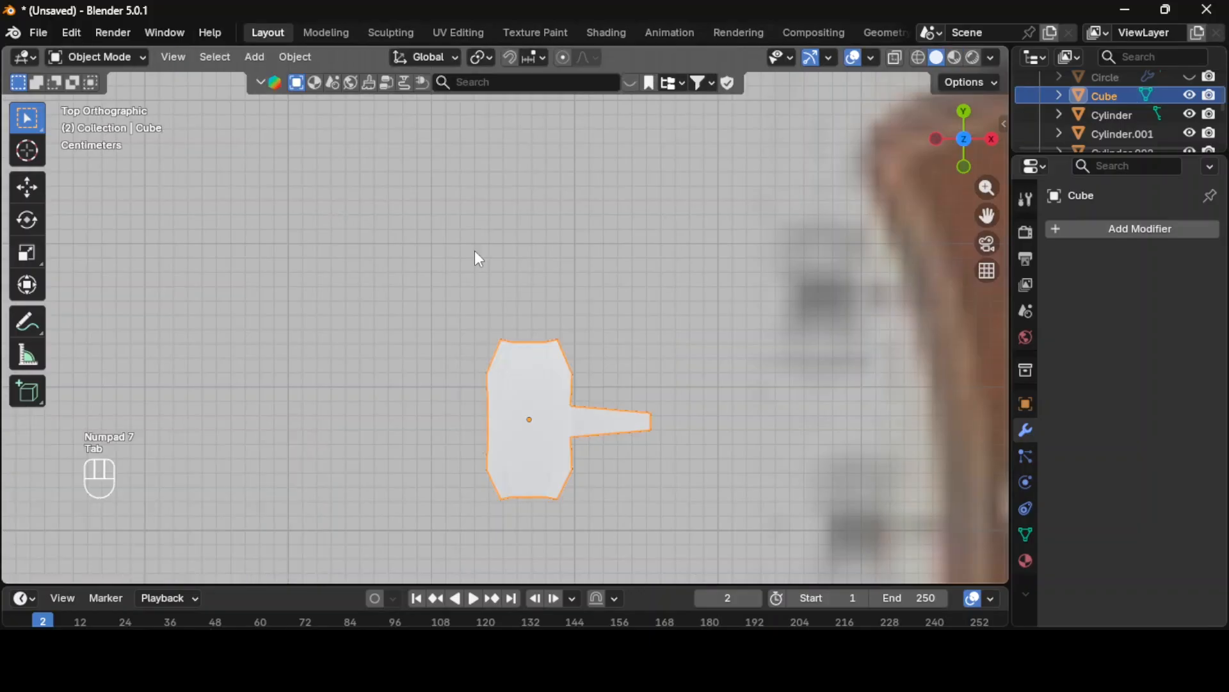
Step: Move the peg onto the upper-left tuner of the reference headstock, about 0.213 m in X and 0.088 m in Y
{"action": "scroll", "coordinate": [644, 342], "scroll_direction": "down", "scroll_amount": 4}
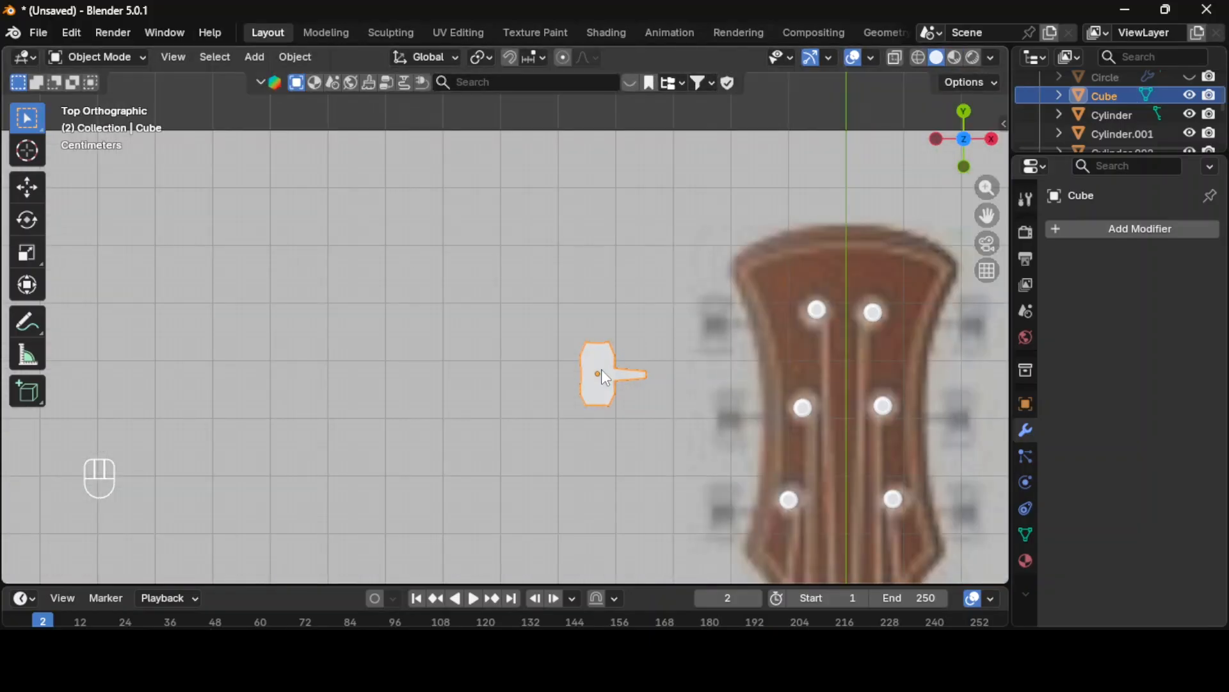
{"action": "key", "text": "g"}
{"action": "left_click", "coordinate": [729, 327]}
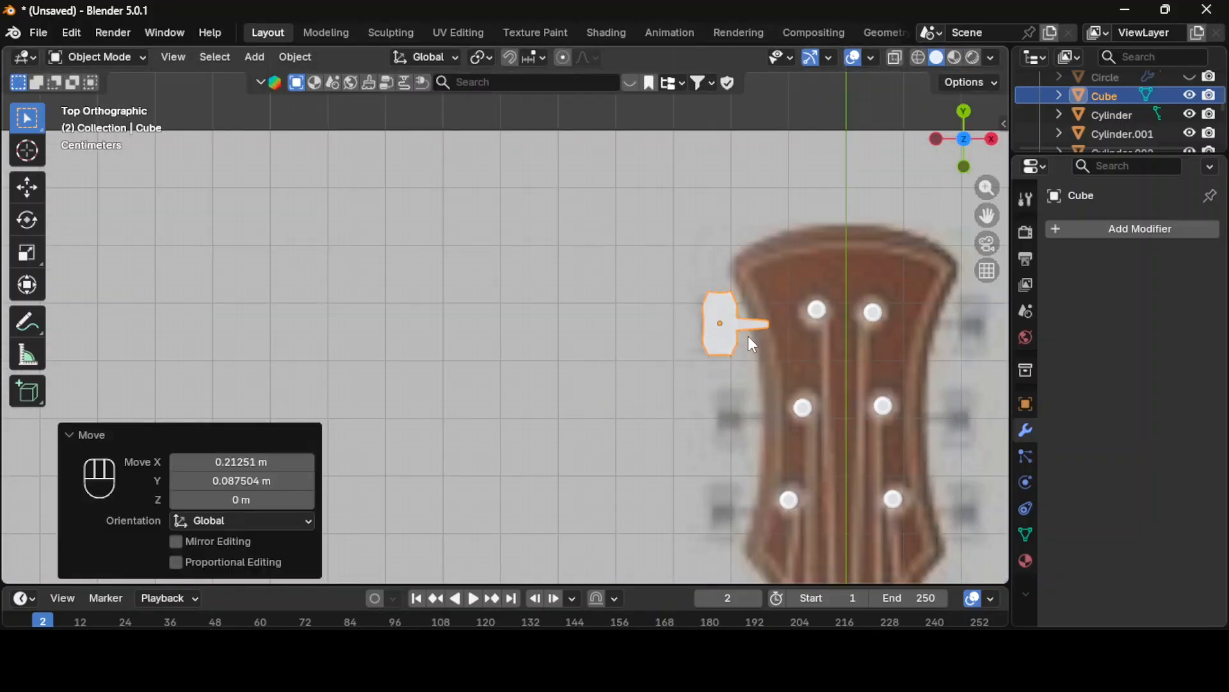
Step: Duplicate the peg onto the middle and lower tuner positions on the headstock's left side
{"action": "key", "text": "shift+d"}
{"action": "left_click", "coordinate": [755, 451]}
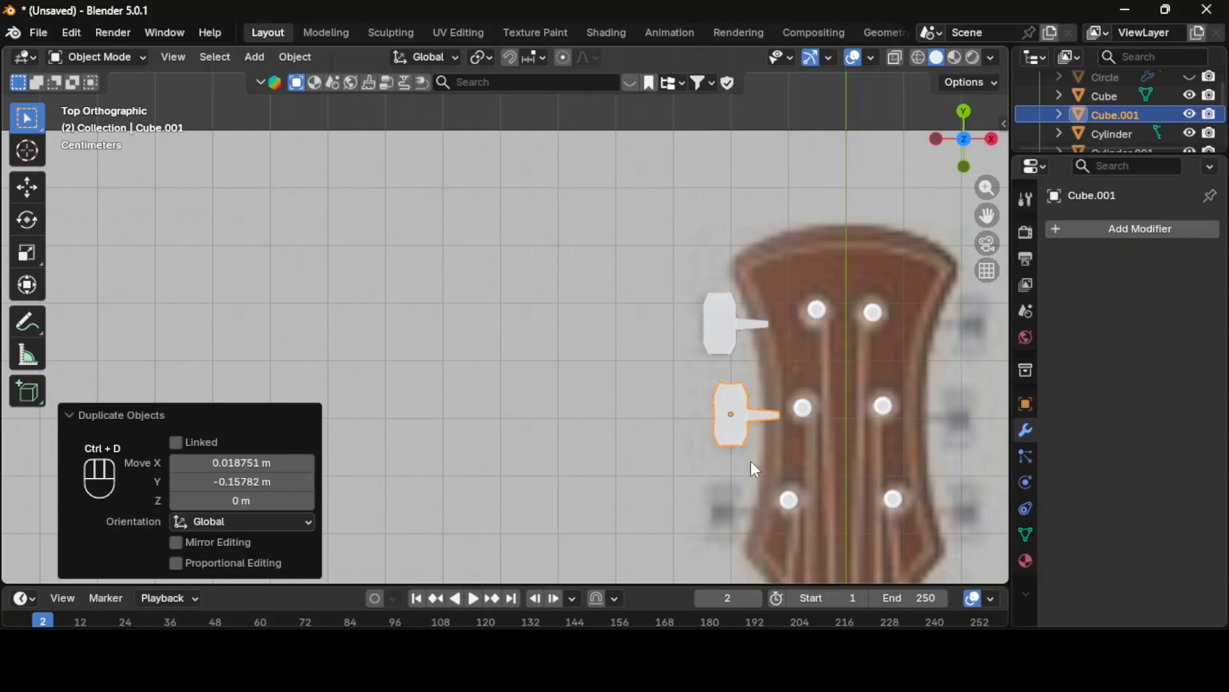
{"action": "key", "text": "shift+d"}
{"action": "left_click", "coordinate": [762, 525]}
Step: Duplicate the three left pegs together to the headstock's right side, about 0.353 m in X and 0.008 m in Y
{"action": "middle_click_drag", "start_coordinate": [653, 447], "coordinate": [429, 400], "text": "shift"}
{"action": "left_click", "coordinate": [499, 275], "text": "shift"}
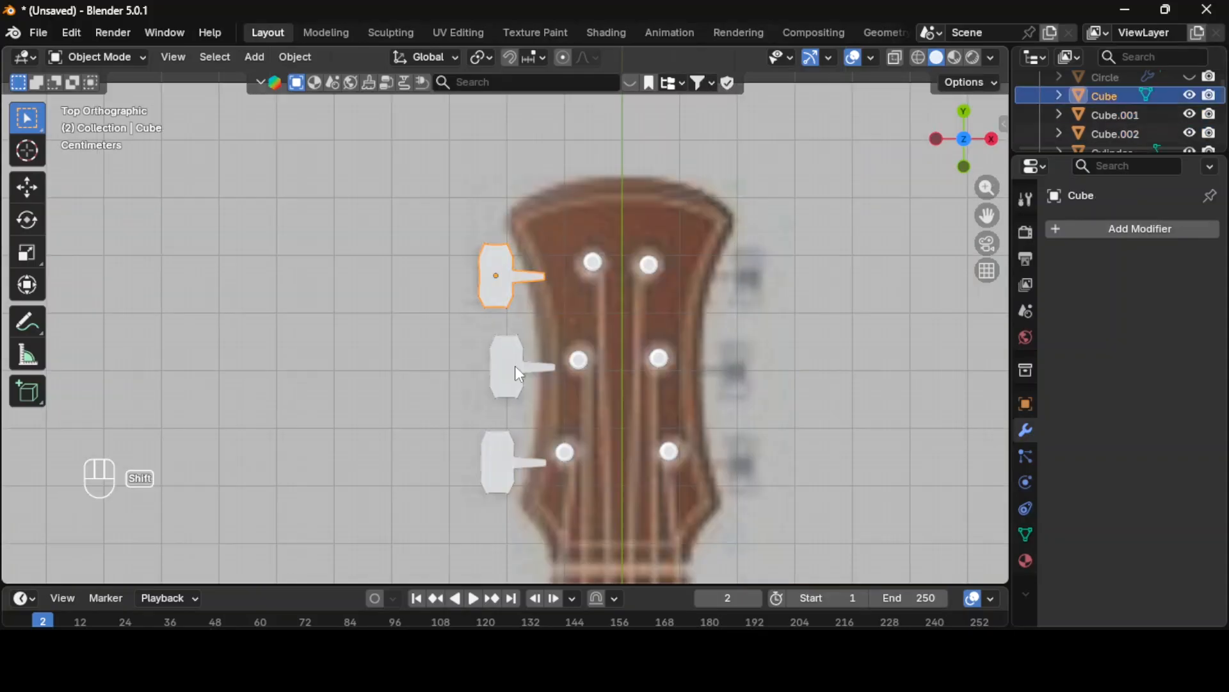
{"action": "left_click", "coordinate": [515, 366], "text": "shift"}
{"action": "left_click", "coordinate": [502, 455], "text": "shift"}
{"action": "key", "text": "shift+d"}
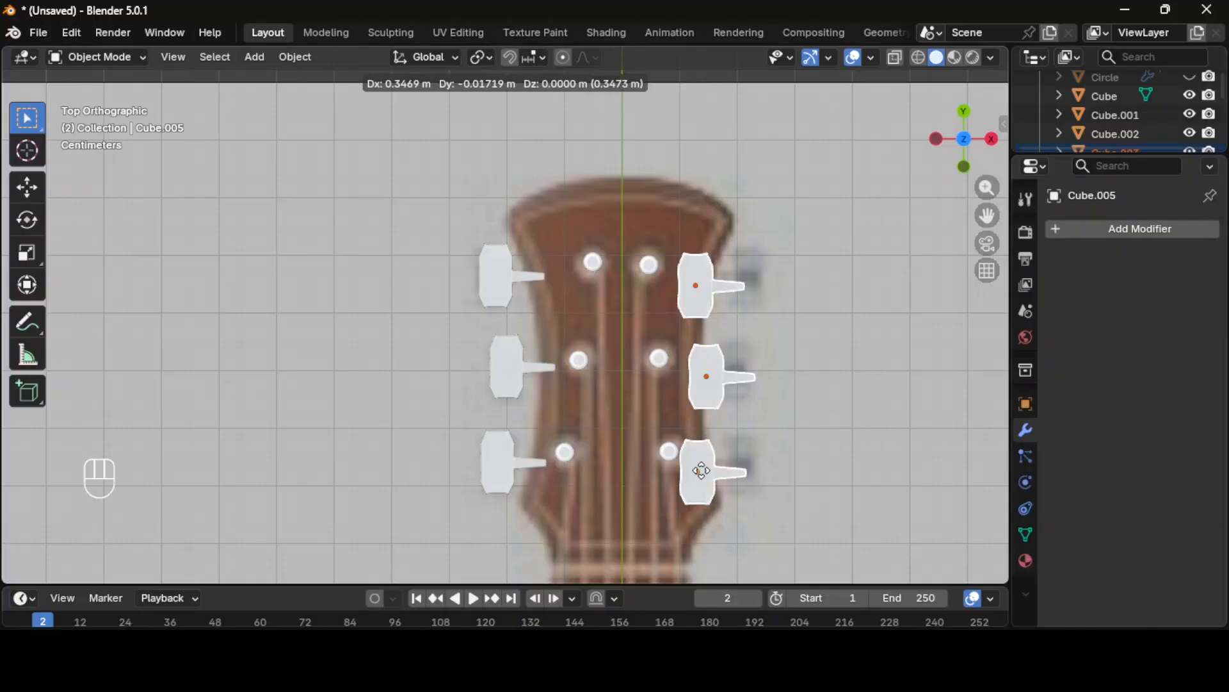
{"action": "left_click", "coordinate": [705, 457]}
Step: Rotate the three duplicated pegs 180° about the global Y axis so their shafts face the headstock
{"action": "key", "text": "r"}
{"action": "type", "text": "y"}
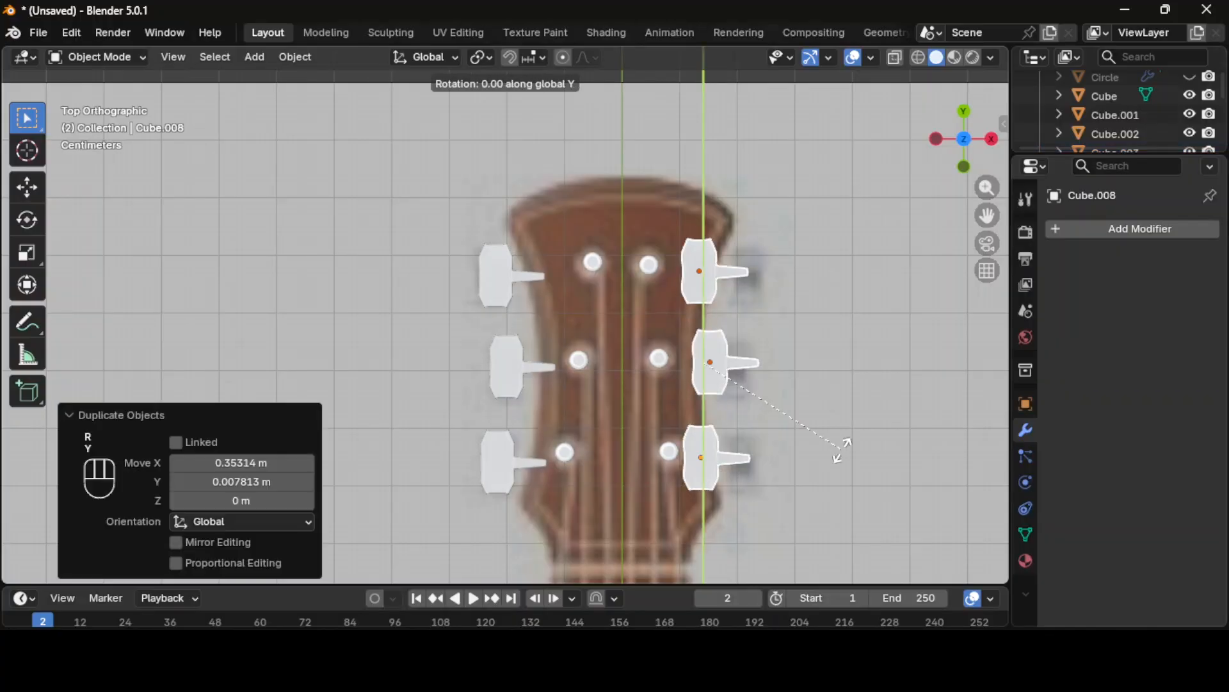
{"action": "type", "text": "180"}
{"action": "left_click", "coordinate": [843, 450]}
Step: Move the three rotated pegs onto the right-side tuners and adjust the upper-right peg's position individually
{"action": "key", "text": "g"}
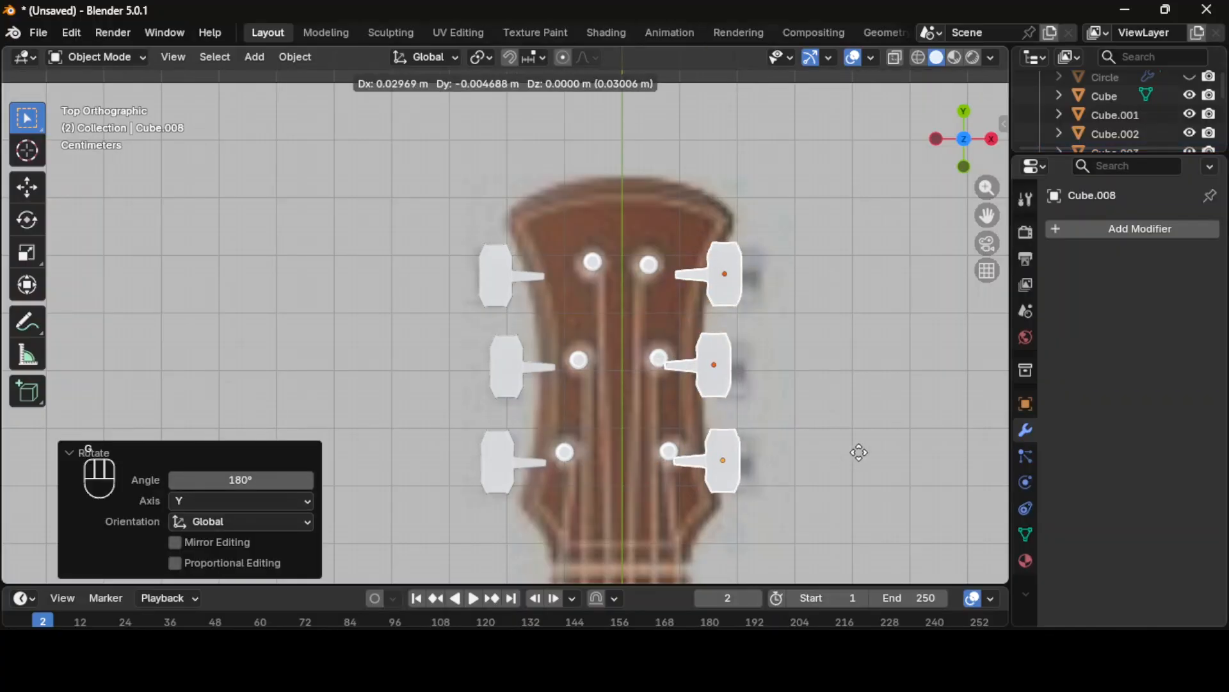
{"action": "left_click", "coordinate": [875, 450]}
{"action": "left_click", "coordinate": [831, 451]}
{"action": "left_click", "coordinate": [742, 277]}
{"action": "key", "text": "g"}
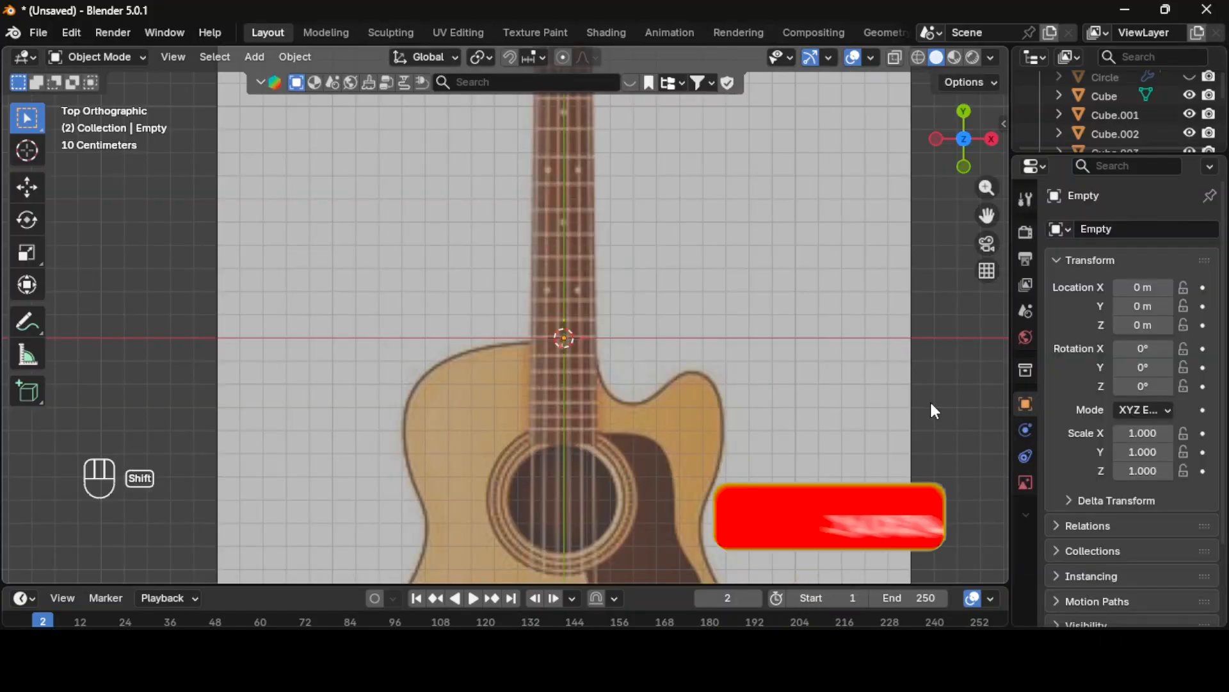
Step: Add a 2 m cube mesh at the world origin
{"action": "key", "text": "shift+a"}
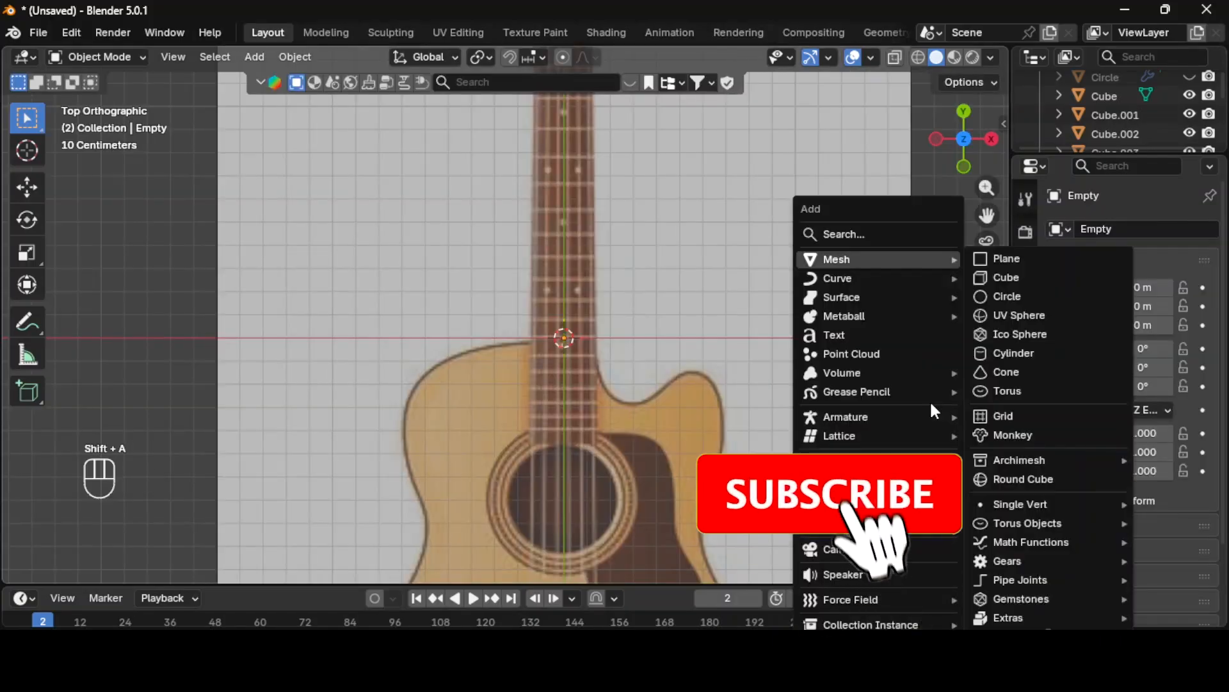
{"action": "left_click", "coordinate": [1002, 277]}
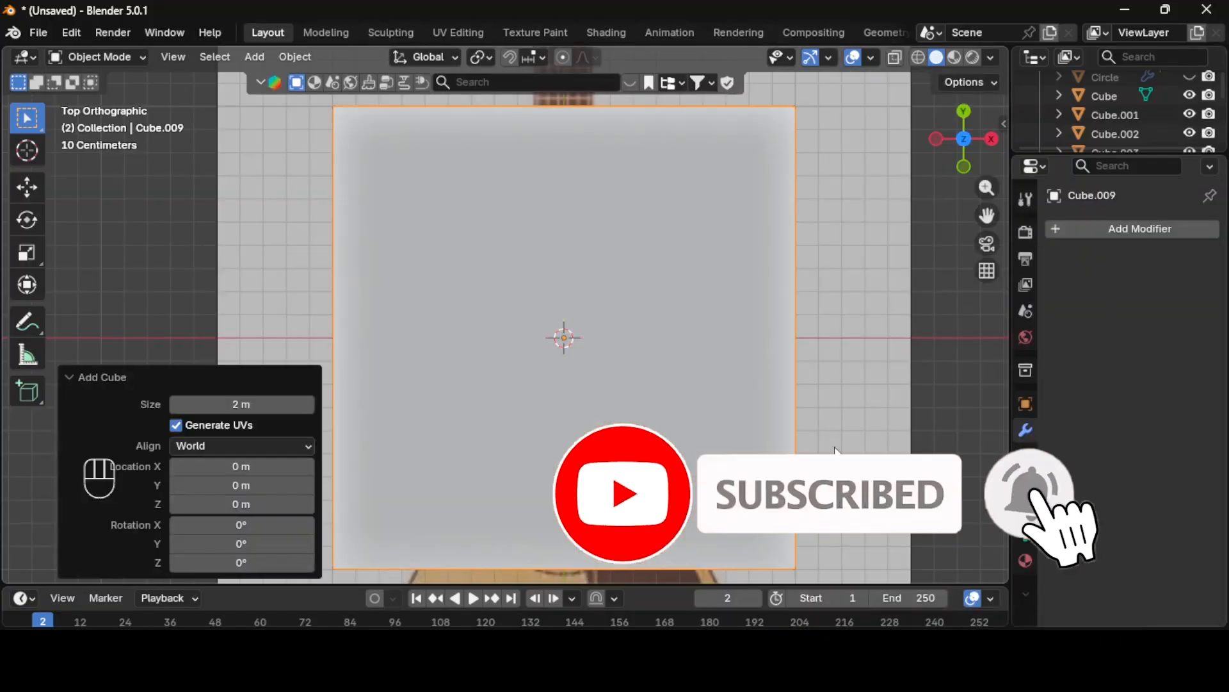
Step: Flatten the cube along Z into a very thin slab, scaling it by about 0.02 and again by about 0.112
{"action": "key", "text": "s"}
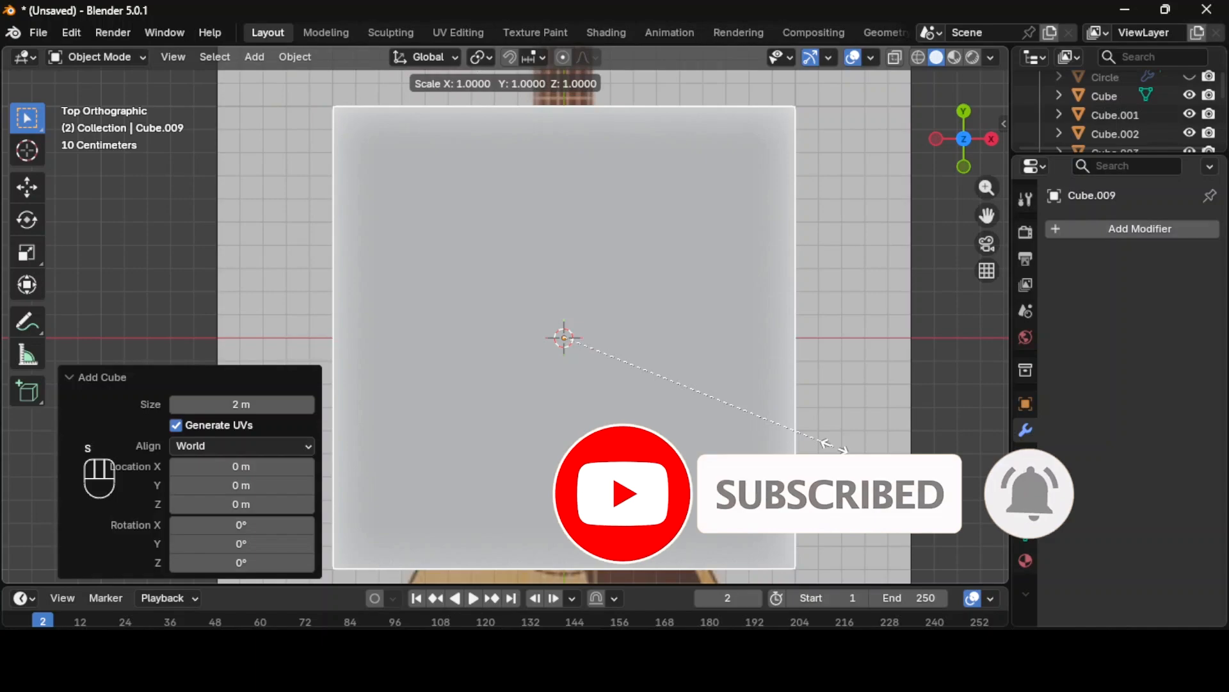
{"action": "key", "text": "z"}
{"action": "left_click", "coordinate": [570, 341]}
{"action": "key", "text": "s"}
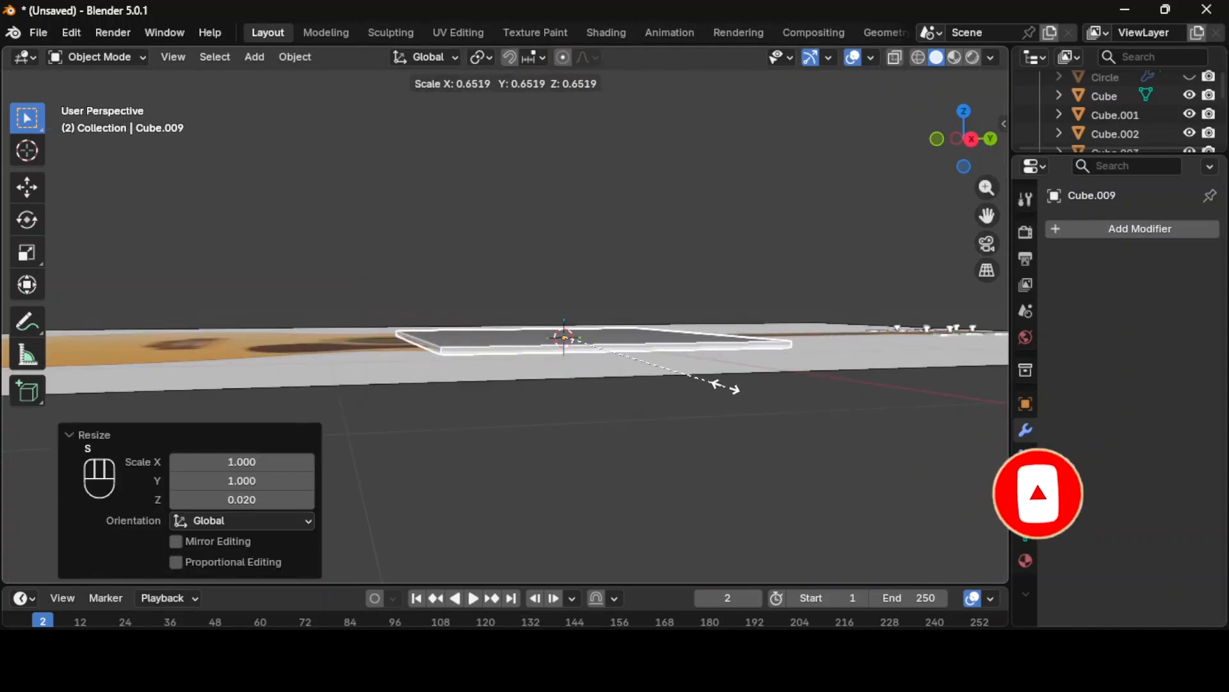
{"action": "key", "text": "z"}
{"action": "left_click", "coordinate": [648, 456]}
Step: Shape the slab into a fret bar by scaling it to about 0.006 along Y and narrowing it along X to the fretboard's width
{"action": "key", "text": "KP_7"}
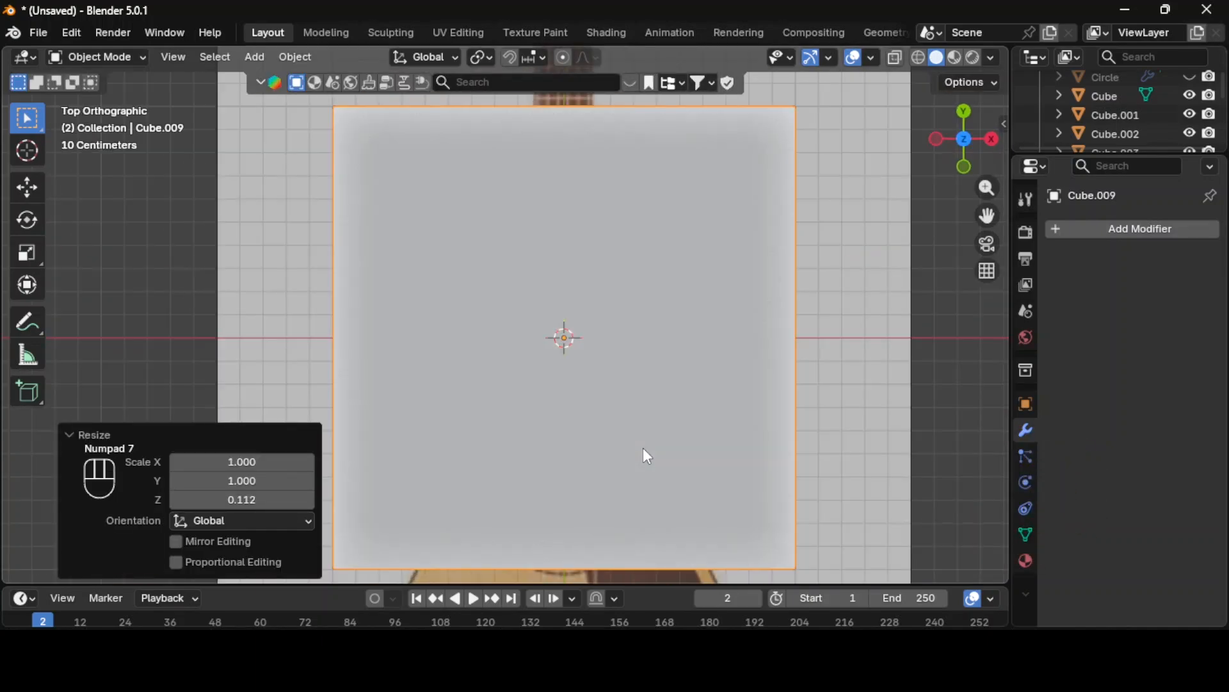
{"action": "key", "text": "s"}
{"action": "key", "text": "x"}
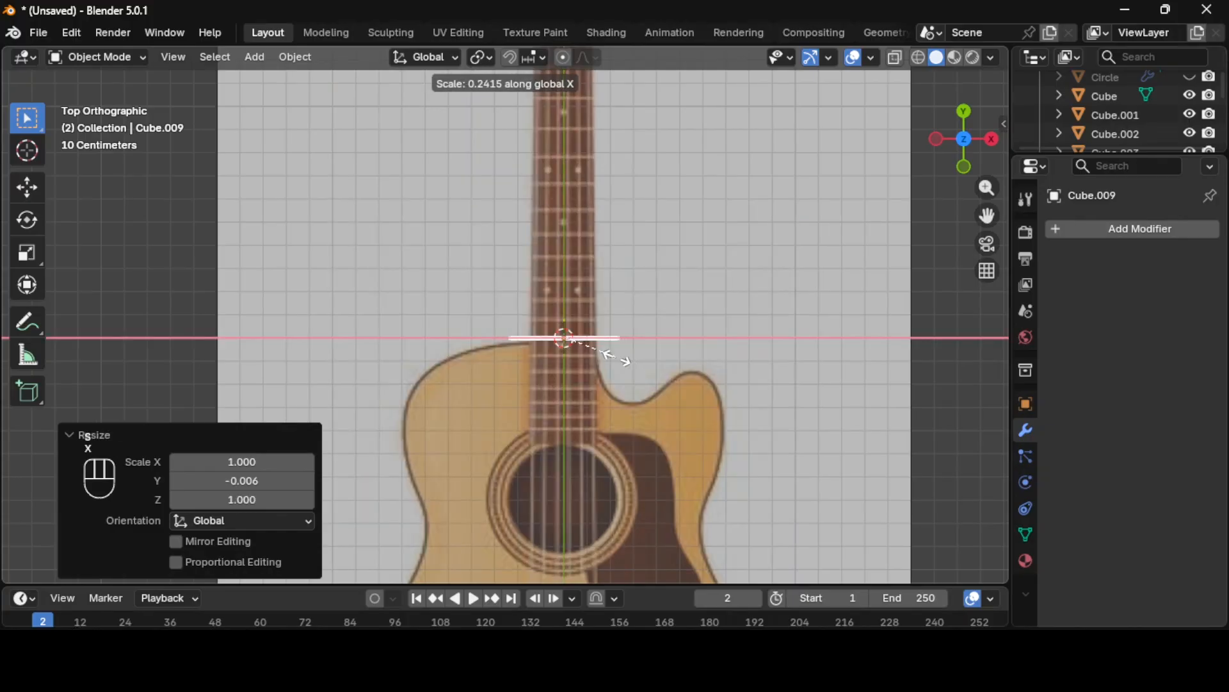
{"action": "left_click", "coordinate": [597, 351]}
{"action": "left_click", "coordinate": [662, 372]}
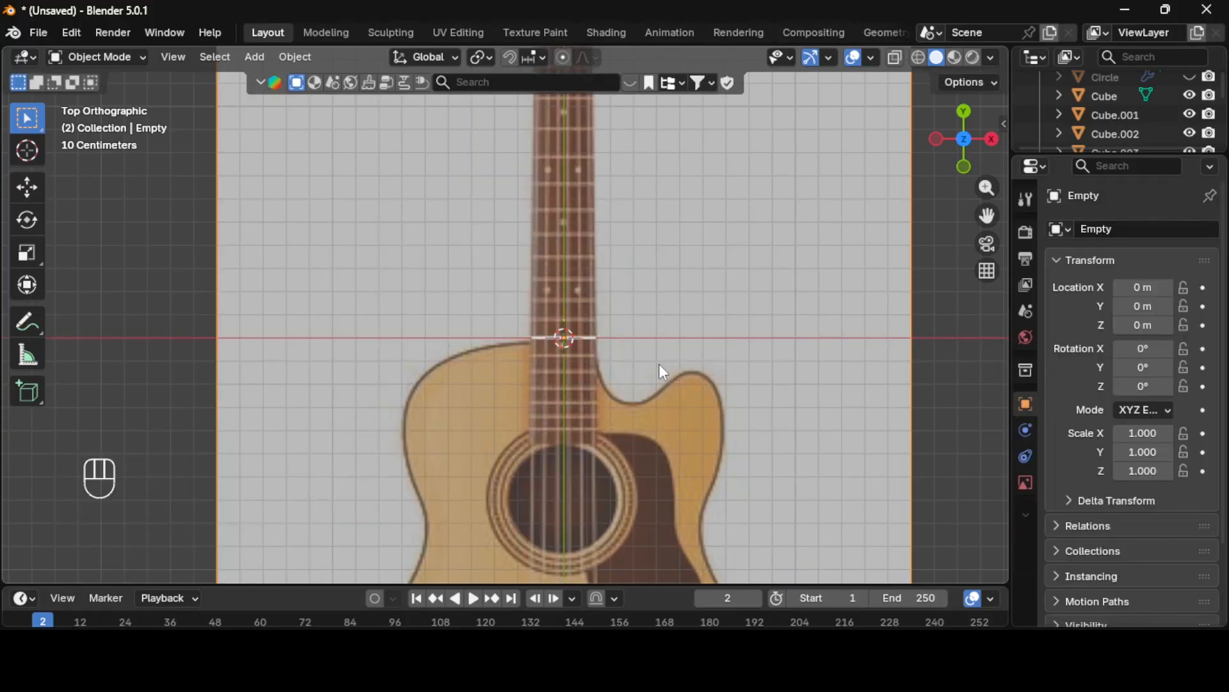
Step: Move the fret bar about -0.397 m along Y onto the fret nearest the sound hole
{"action": "left_click", "coordinate": [588, 339]}
{"action": "key", "text": "g"}
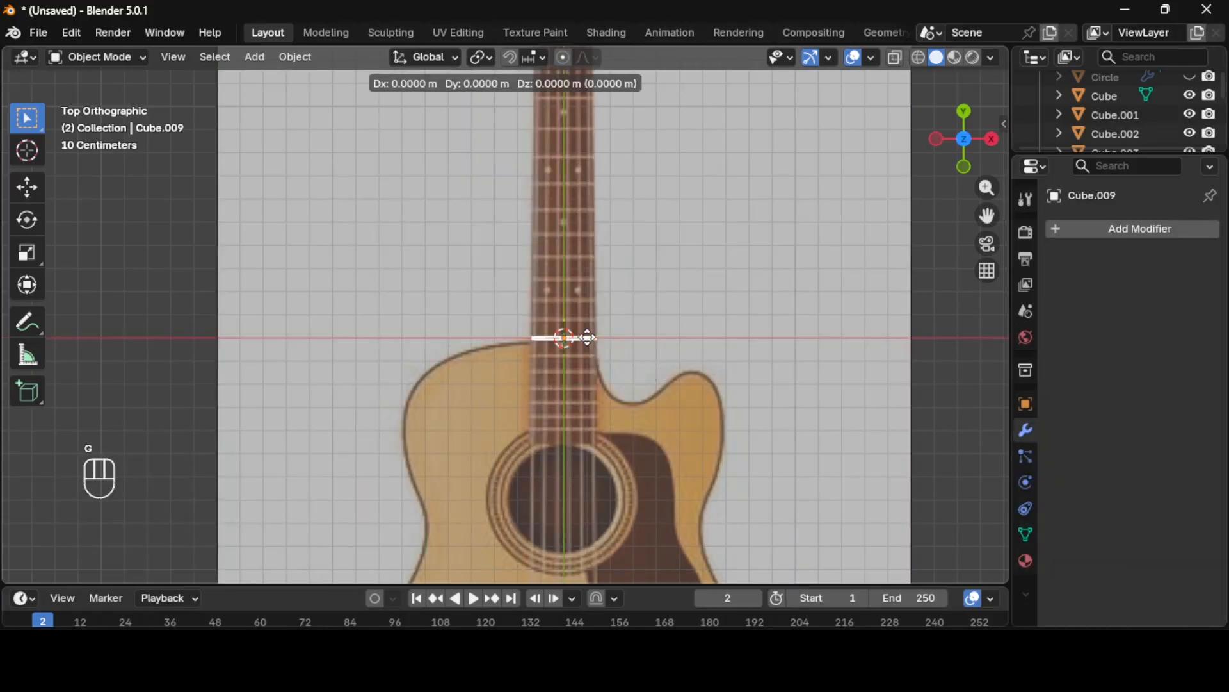
{"action": "key", "text": "y"}
{"action": "left_click", "coordinate": [587, 435]}
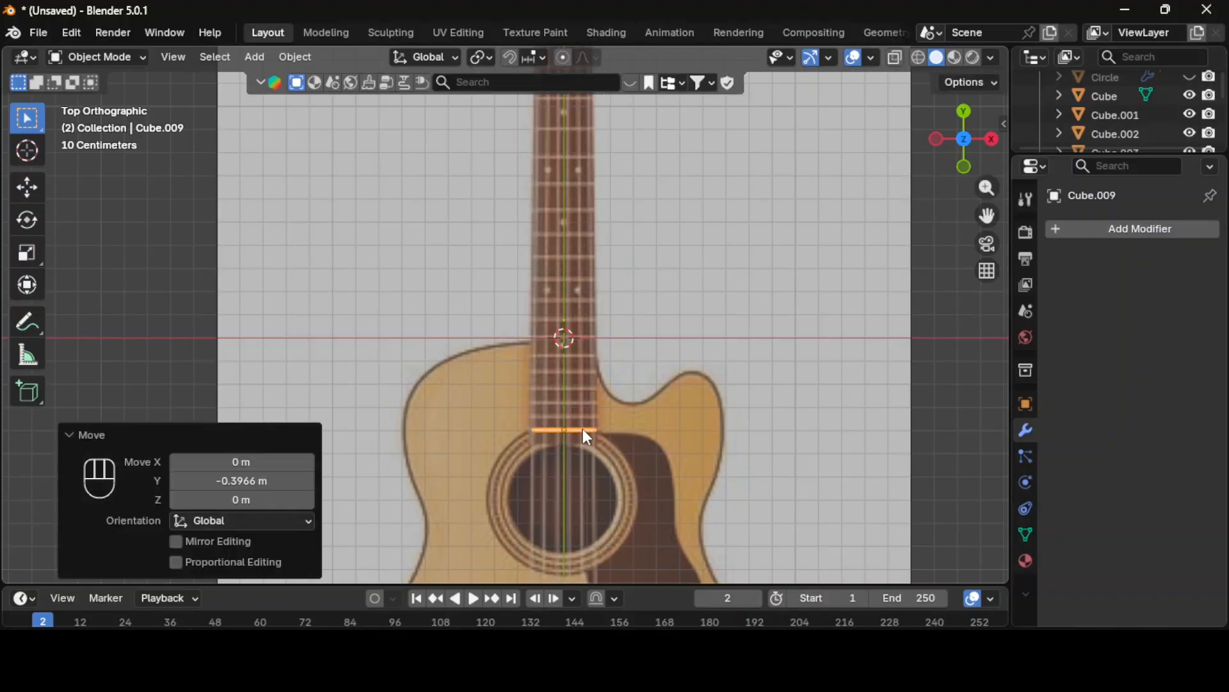
Step: Duplicate the fret bar about 0.062 m along Y and repeat the duplication five times up the neck
{"action": "key", "text": "shift+d"}
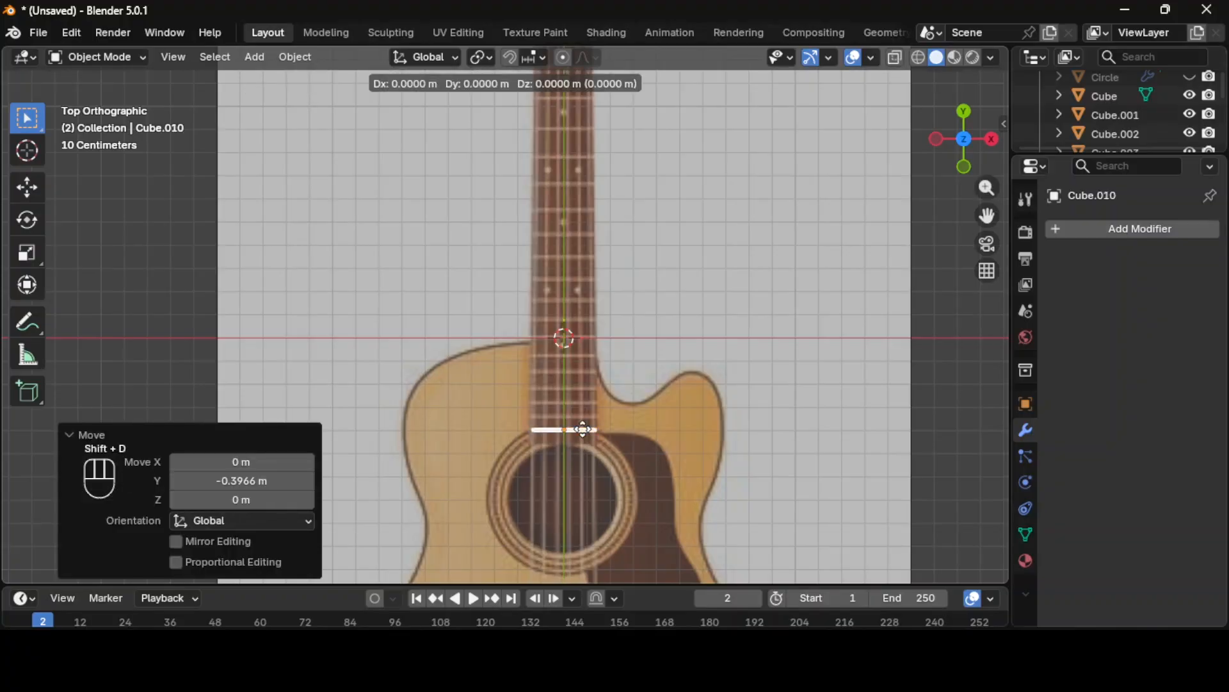
{"action": "key", "text": "y"}
{"action": "left_click", "coordinate": [634, 430]}
{"action": "key", "text": "shift+r"}
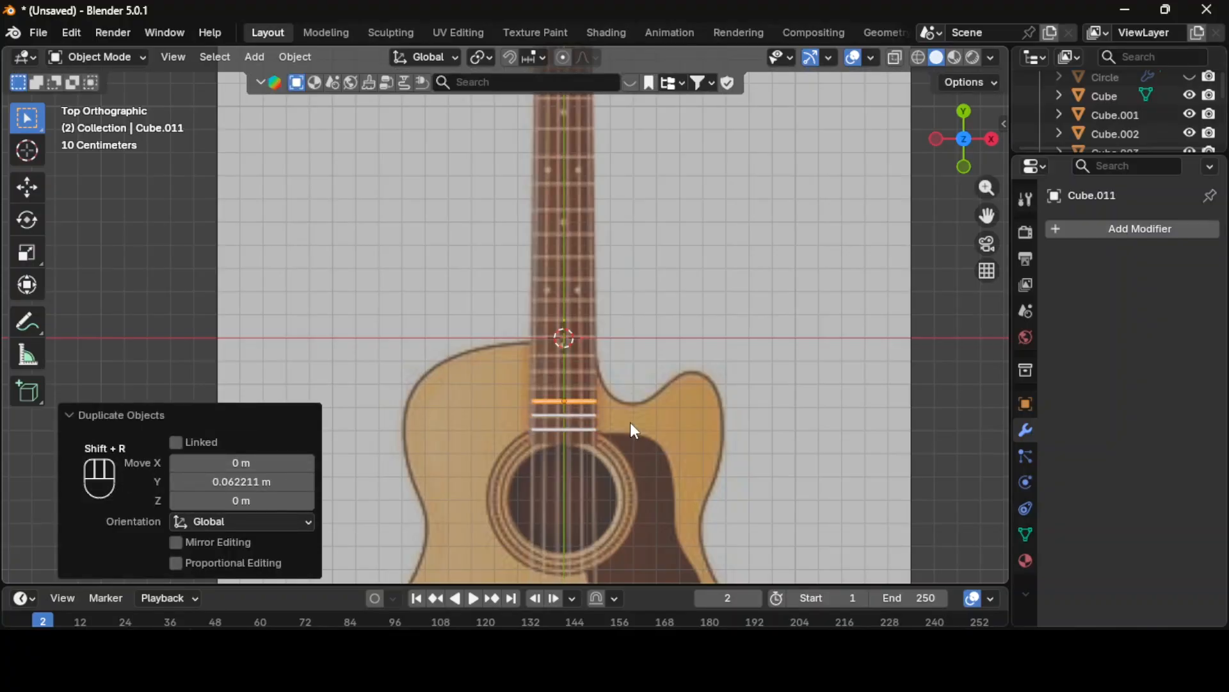
{"action": "key", "text": "shift+r"}
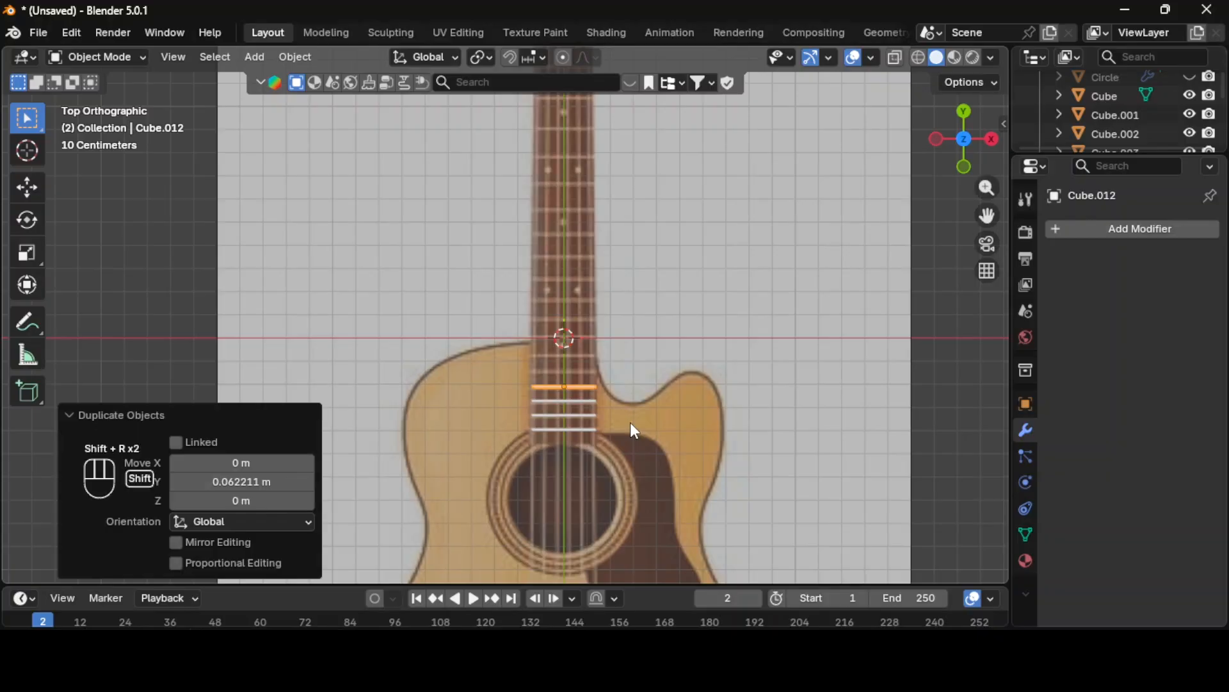
{"action": "key", "text": "shift+r"}
{"action": "key", "text": "shift+r"}
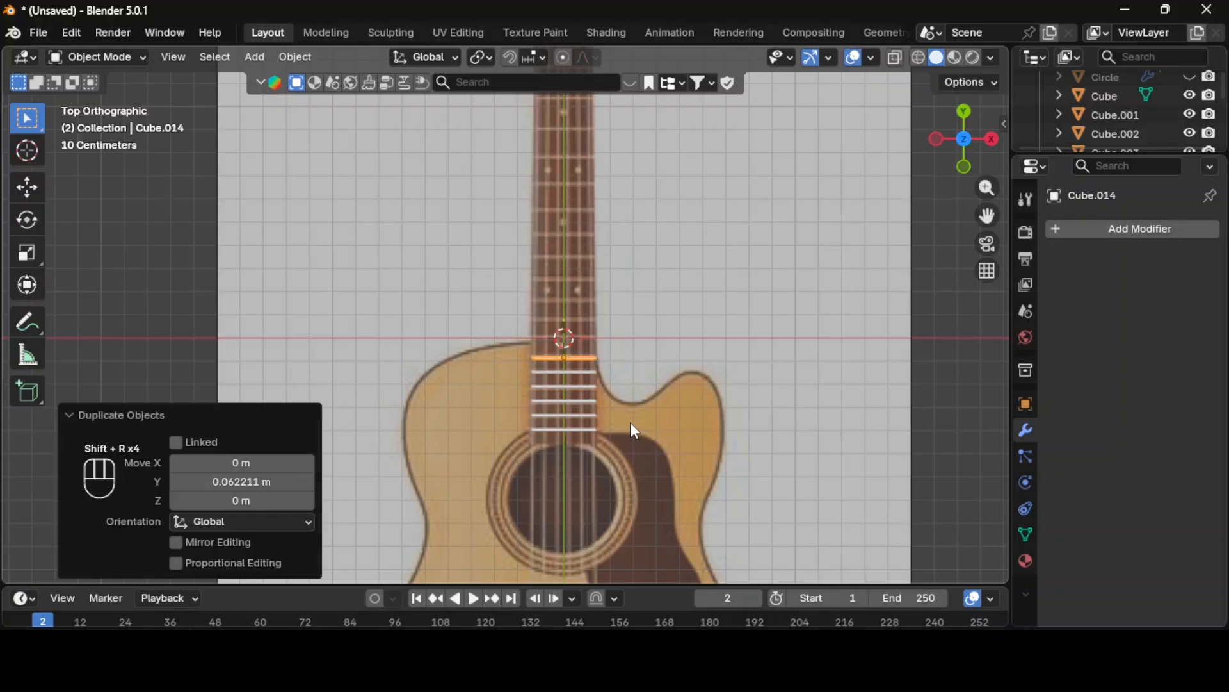
{"action": "key", "text": "shift+r"}
Step: Move the topmost fret copy about -0.004 m in X and 0.023 m in Y onto its reference fret, undoing the extra repeated move
{"action": "key", "text": "g"}
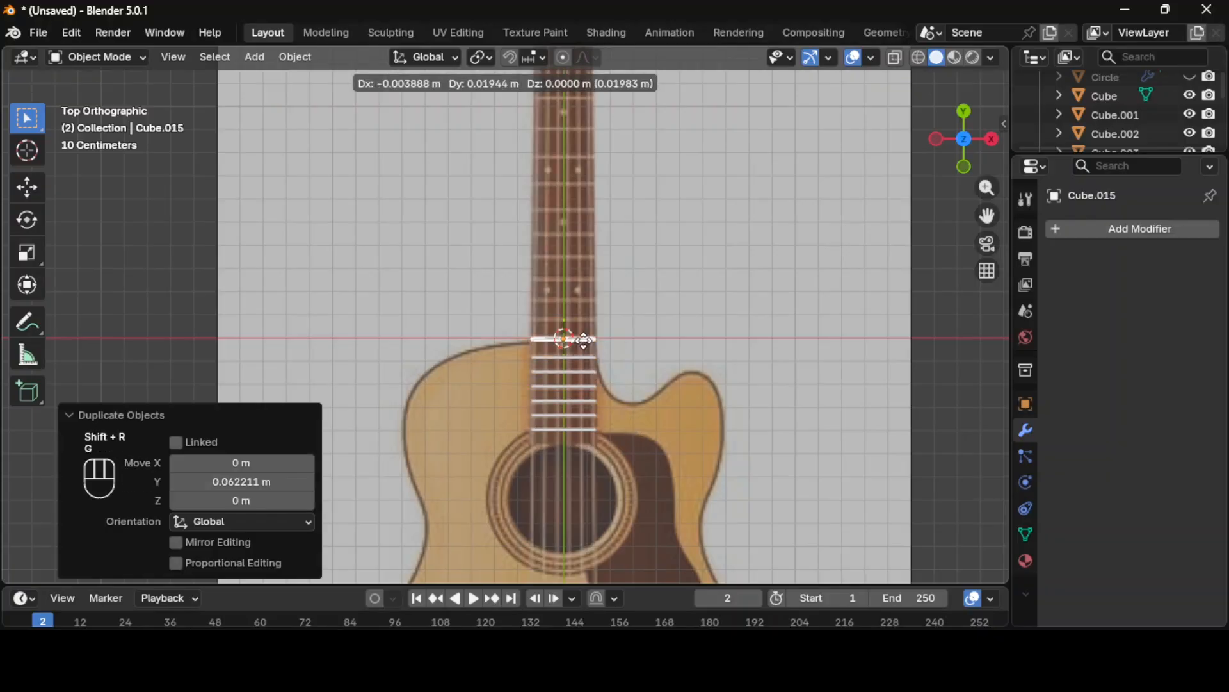
{"action": "left_click", "coordinate": [581, 341]}
{"action": "key", "text": "shift+r"}
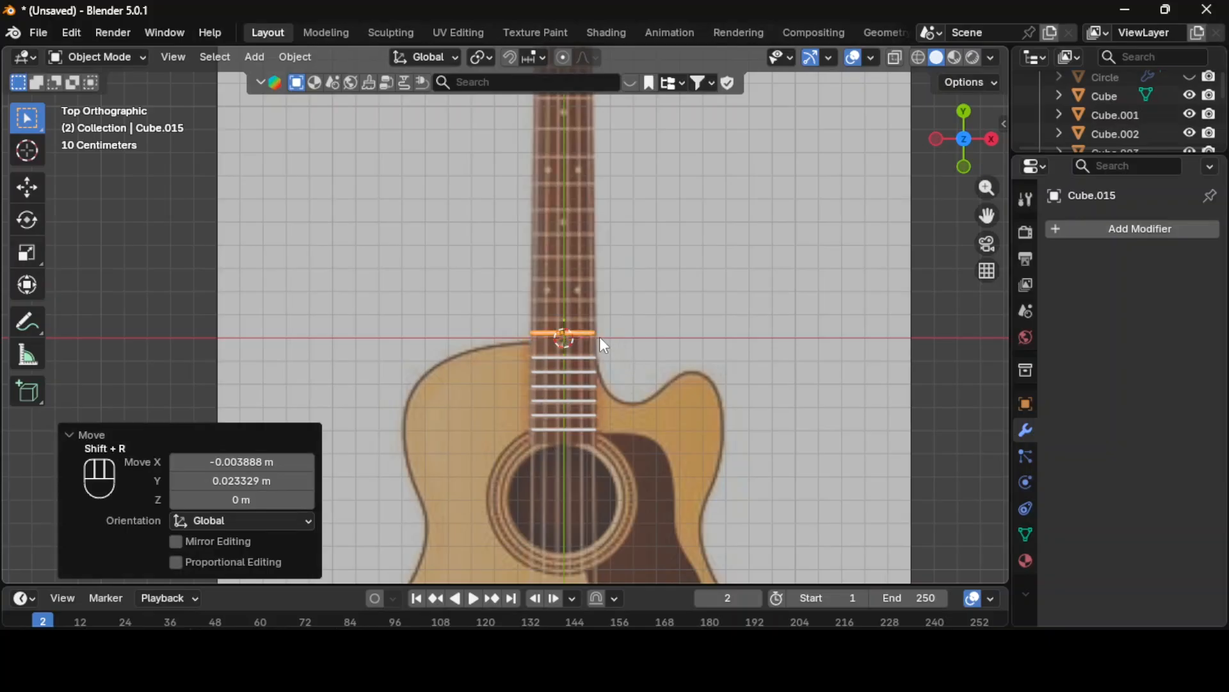
{"action": "key", "text": "ctrl+z"}
Step: Duplicate the topmost fret about 0.082 m along Y, repeat it three times, and nudge the last copy up by about 0.023 m
{"action": "key", "text": "shift+d"}
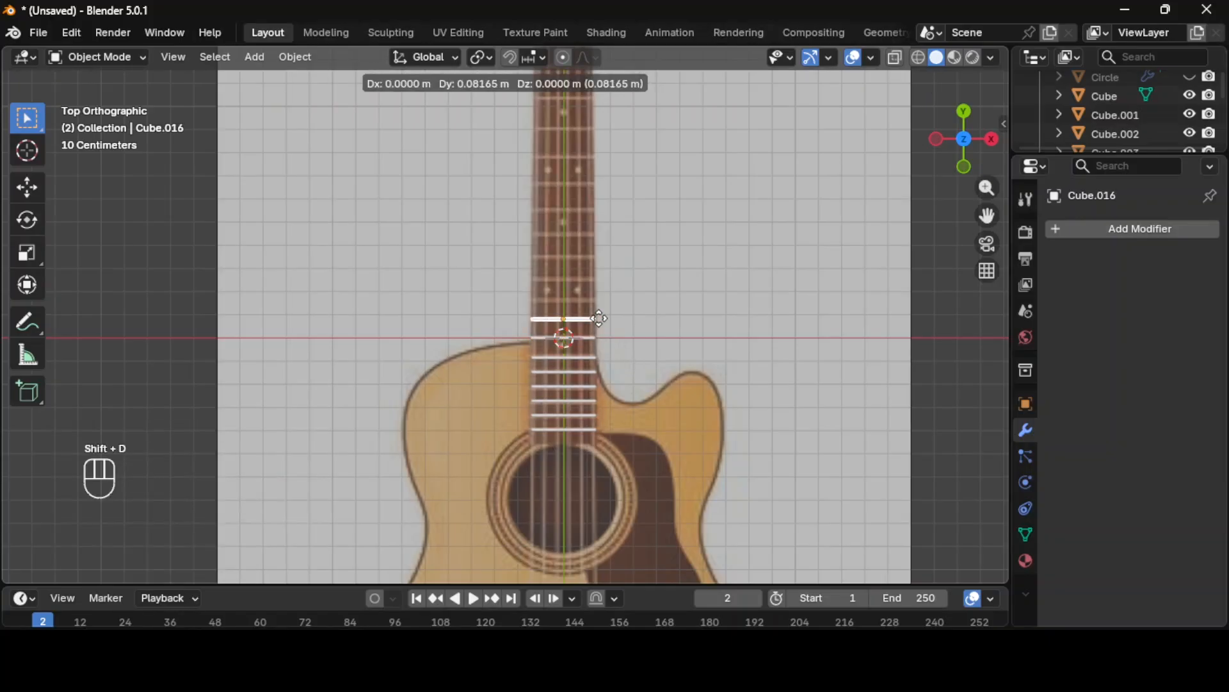
{"action": "left_click", "coordinate": [599, 320]}
{"action": "key", "text": "shift+r"}
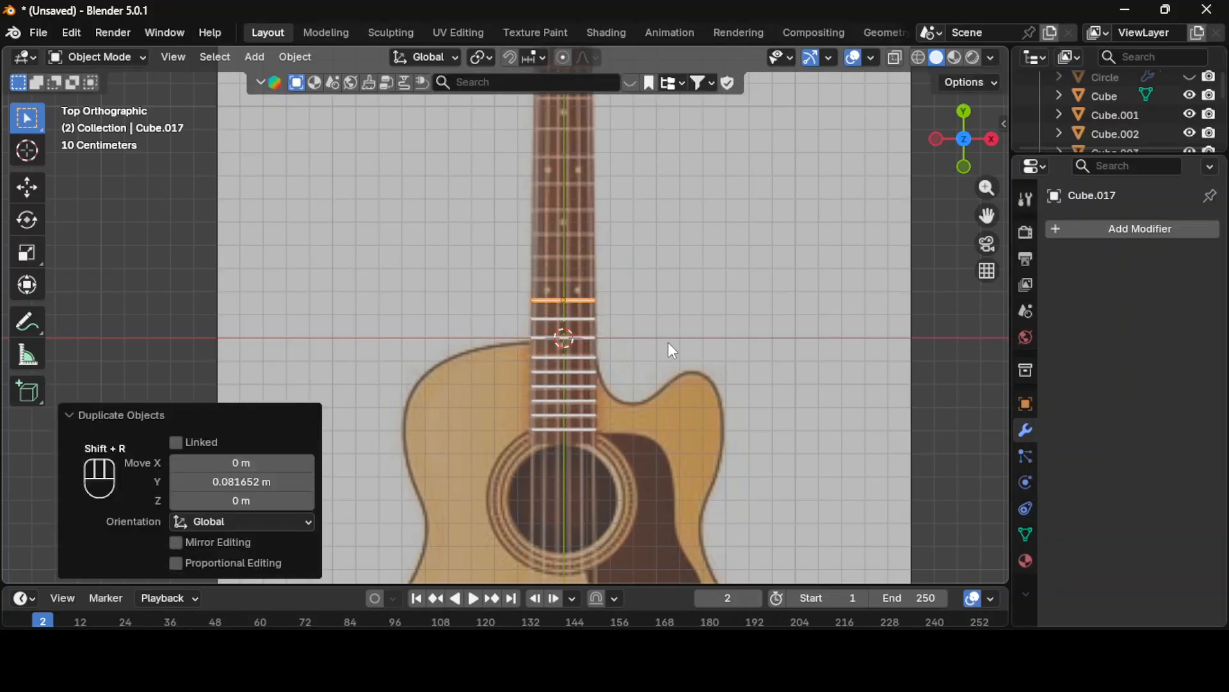
{"action": "key", "text": "shift+r"}
{"action": "key", "text": "shift+r"}
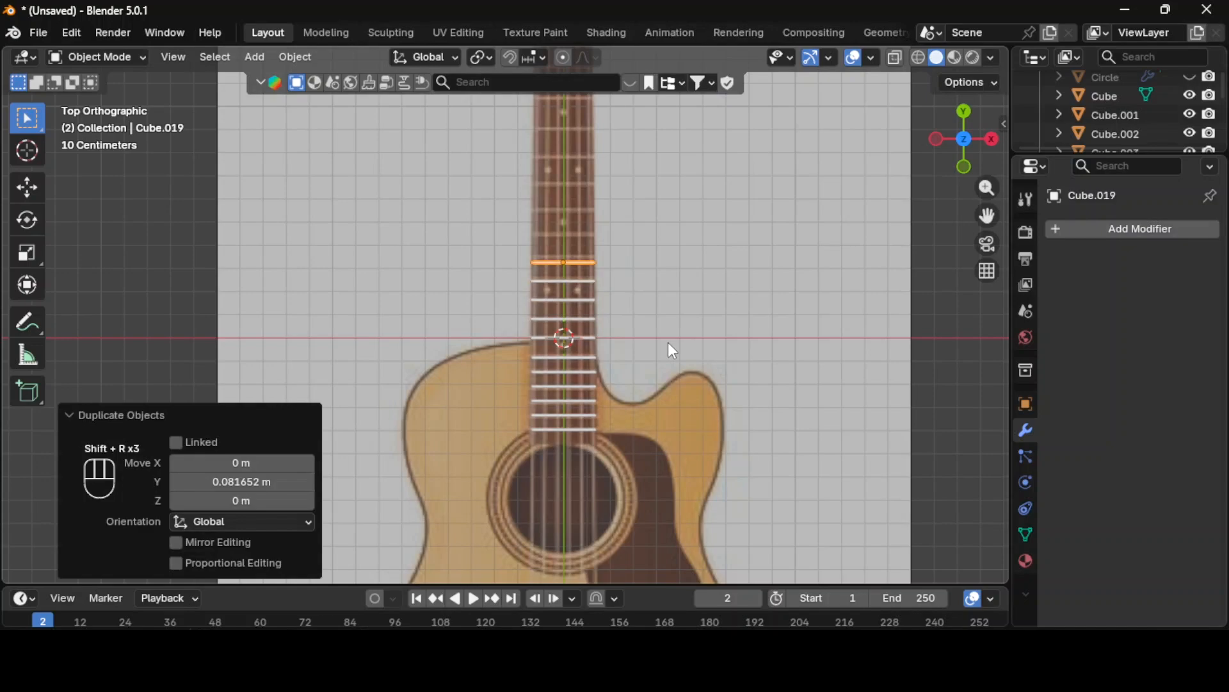
{"action": "key", "text": "g"}
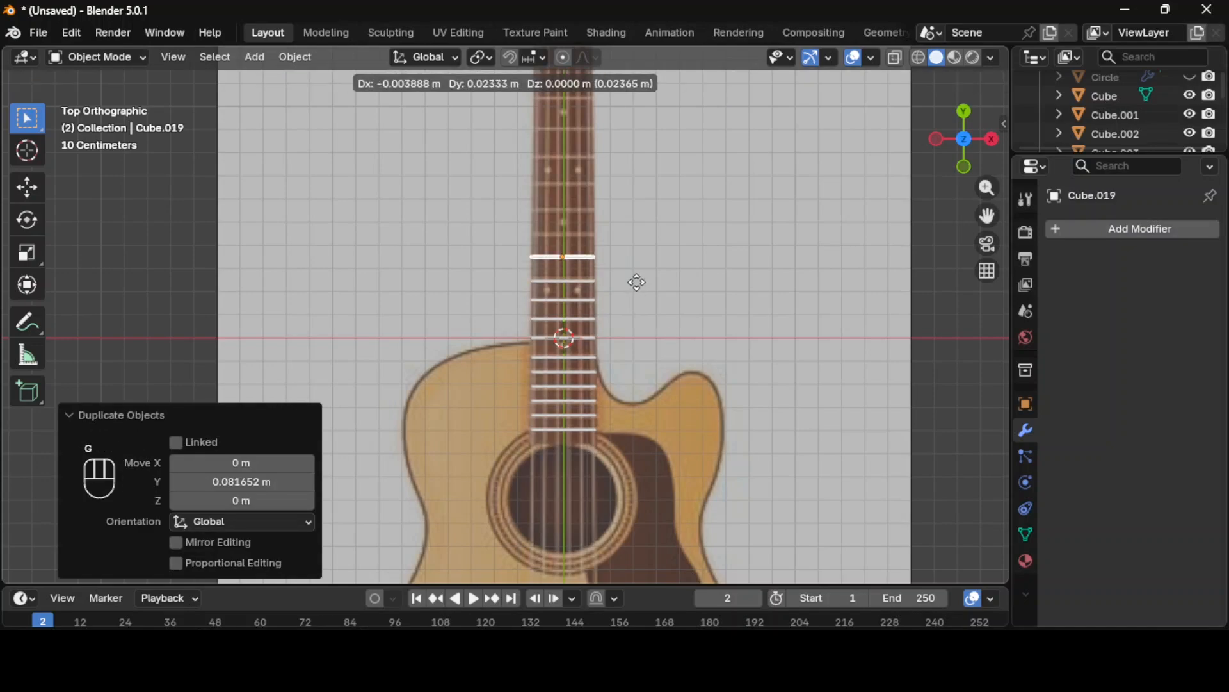
{"action": "left_click", "coordinate": [637, 281]}
Step: Duplicate the topmost fret about 0.097 m in Y, repeat it twice, and move the last copy about 0.023 m up onto its reference fret
{"action": "key", "text": "shift+d"}
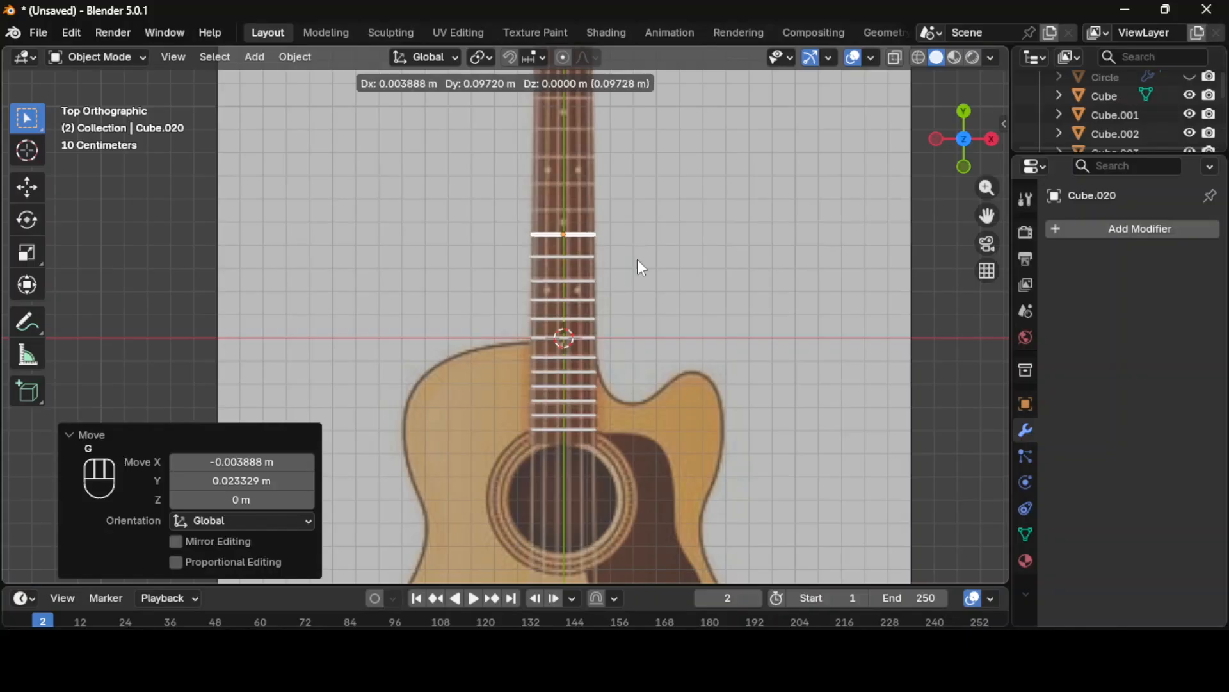
{"action": "left_click", "coordinate": [650, 271]}
{"action": "key", "text": "shift+r"}
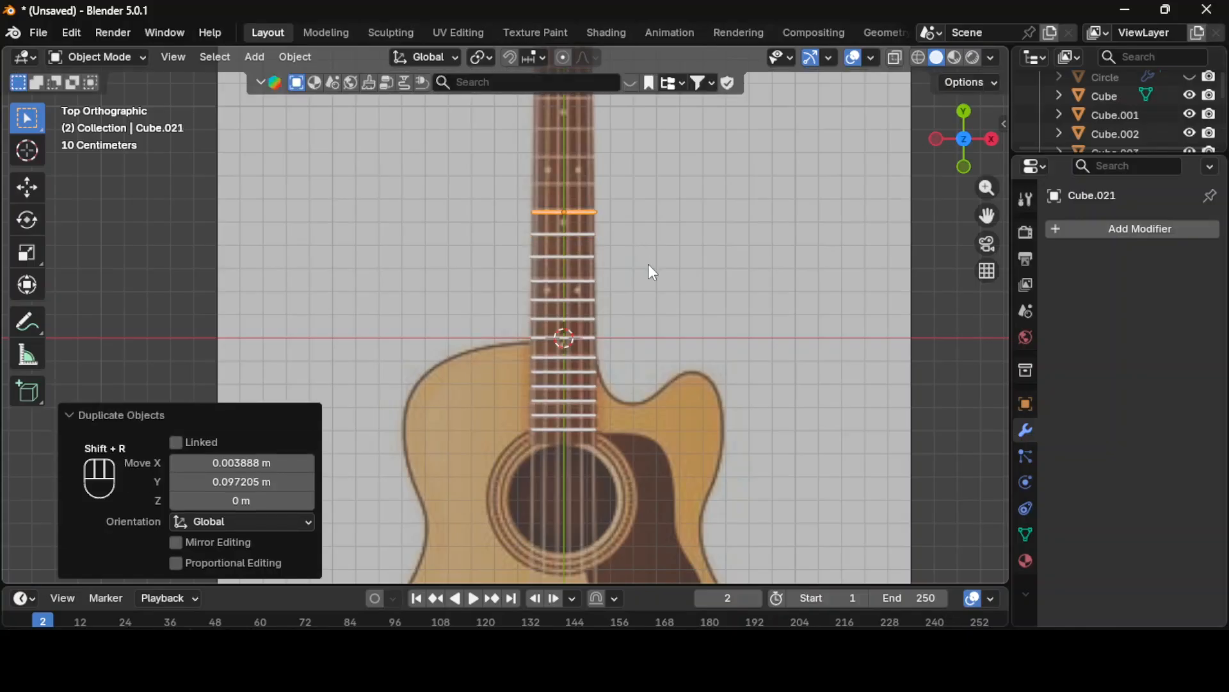
{"action": "key", "text": "shift+r"}
{"action": "key", "text": "g"}
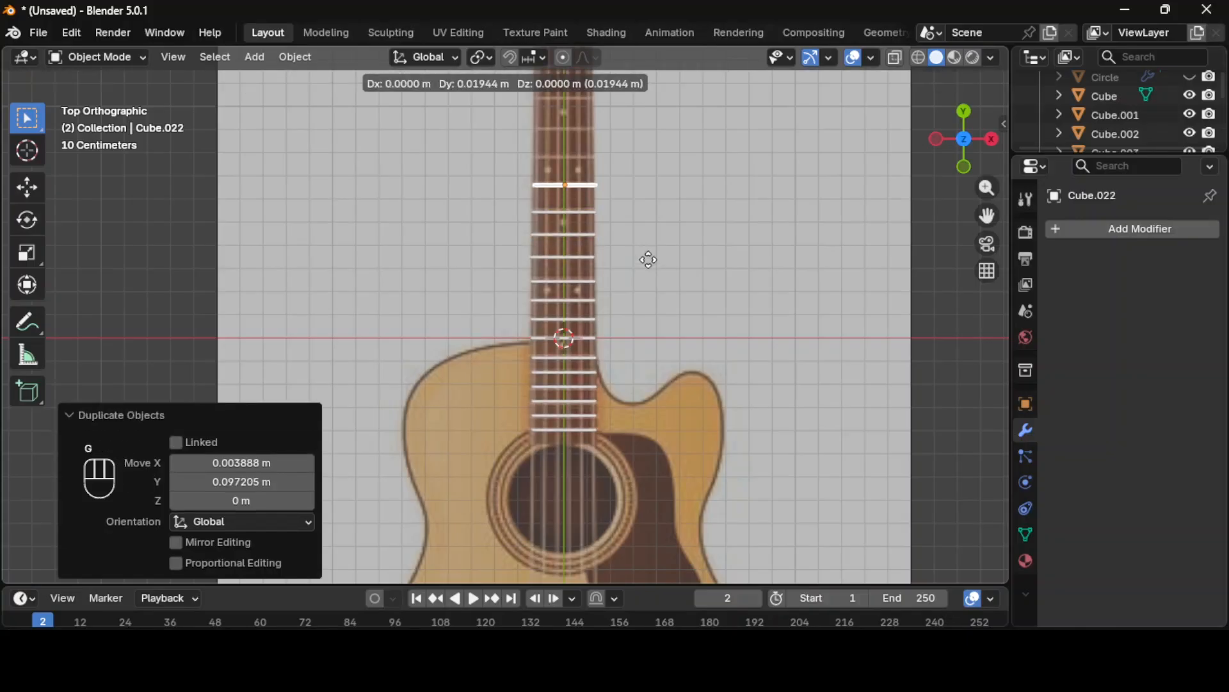
{"action": "left_click", "coordinate": [649, 259]}
Step: Duplicate the topmost fret about 0.113 m in Y, repeat it once, and shift the newest copy about 0.019 m in X and 0.008 m in Y
{"action": "middle_click_drag", "start_coordinate": [657, 255], "coordinate": [697, 424], "text": "shift"}
{"action": "key", "text": "shift+d"}
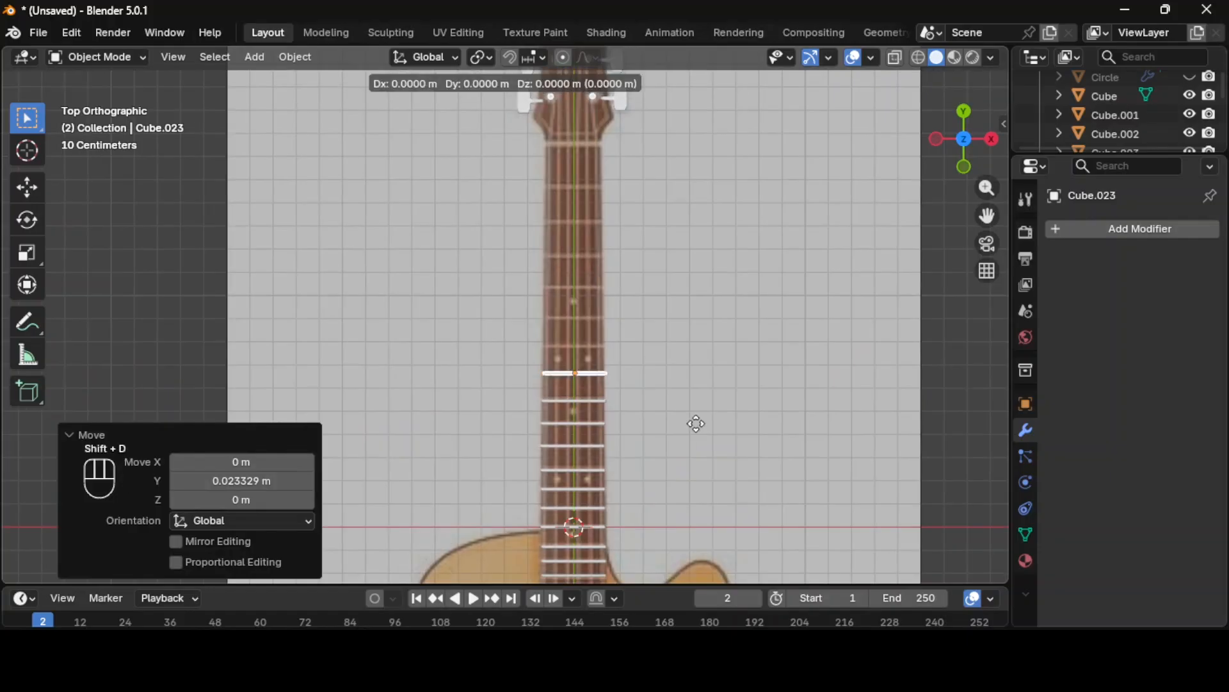
{"action": "right_click", "coordinate": [697, 424]}
{"action": "key", "text": "shift+d"}
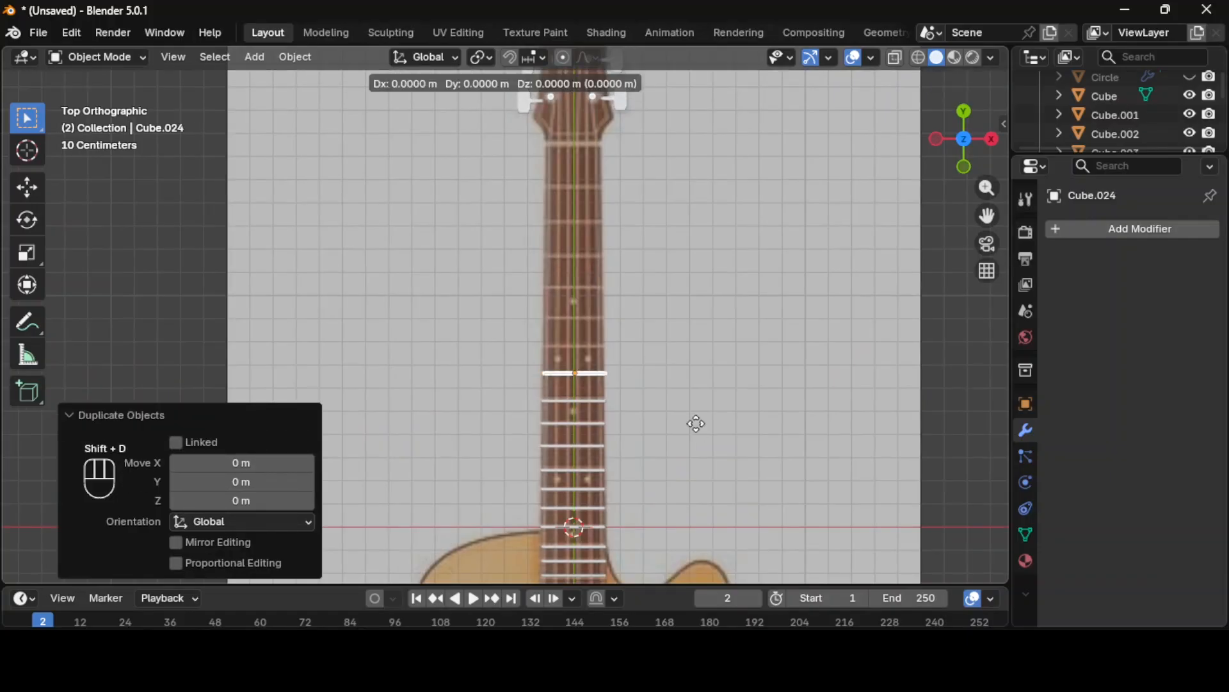
{"action": "left_click", "coordinate": [692, 397]}
{"action": "key", "text": "shift+r"}
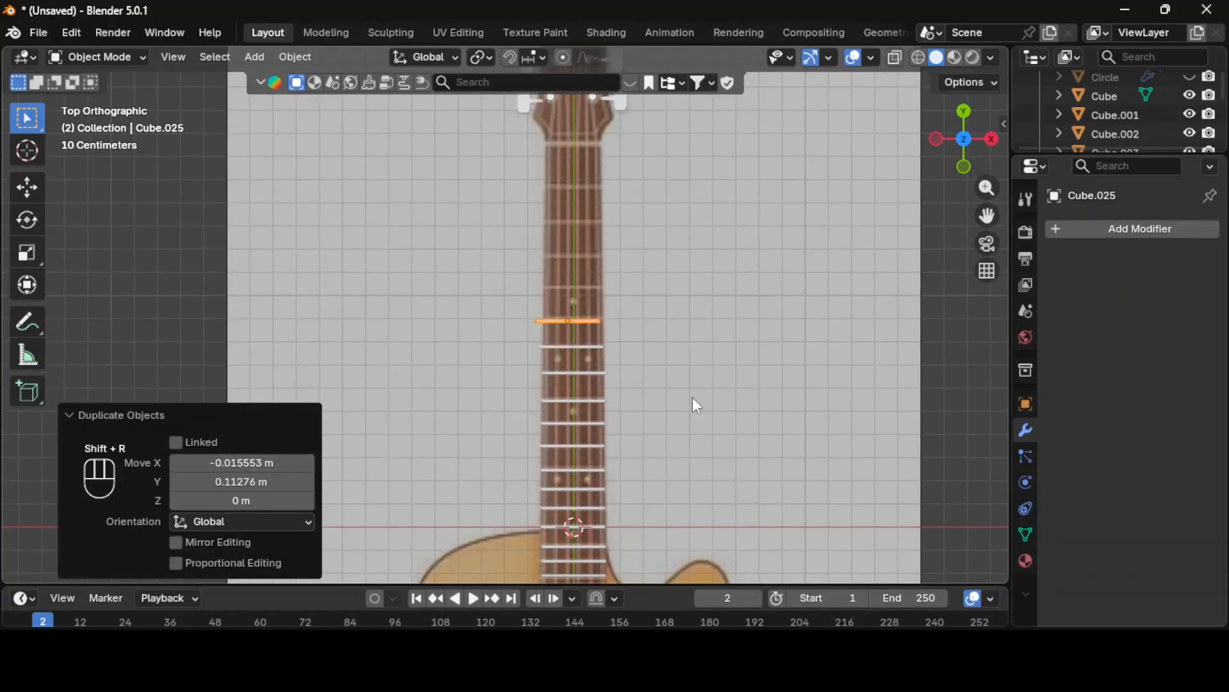
{"action": "key", "text": "shift+d"}
{"action": "left_click", "coordinate": [709, 393]}
Step: Continue duplicating frets up to the headstock, matching the reference spacing and using an offset of about 0.132 m in Y for the upper ones
{"action": "key", "text": "g"}
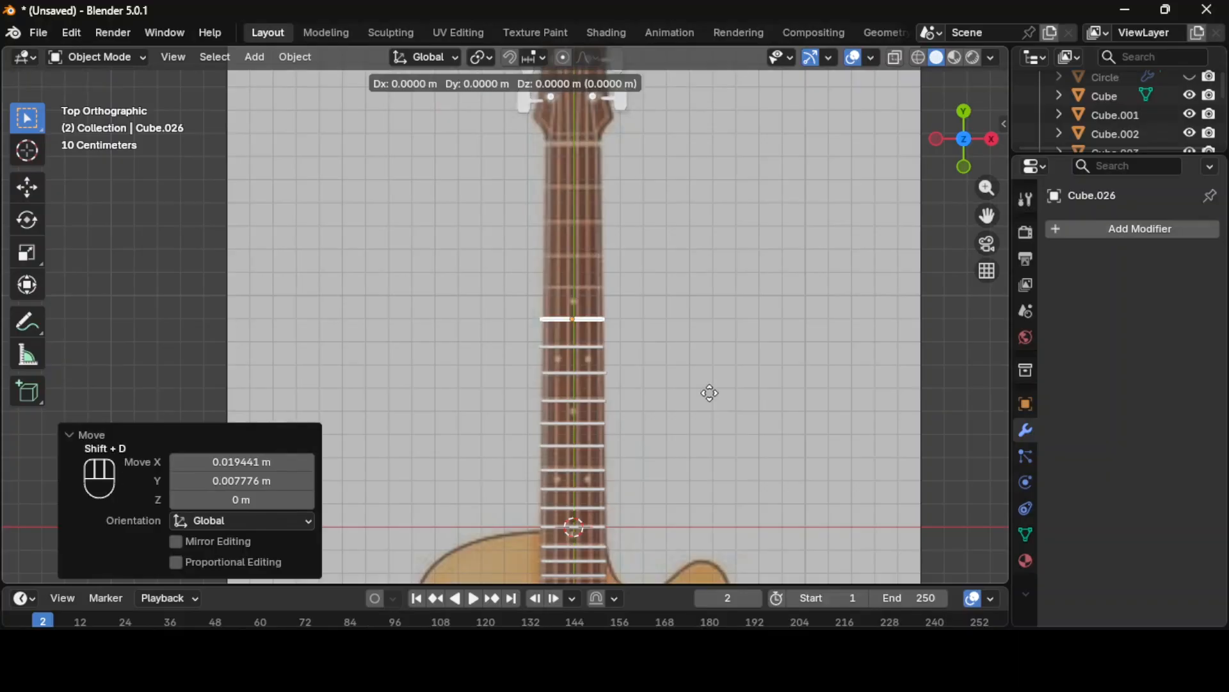
{"action": "left_click", "coordinate": [720, 360]}
{"action": "key", "text": "shift+d"}
{"action": "left_click", "coordinate": [718, 330]}
{"action": "key", "text": "shift+r"}
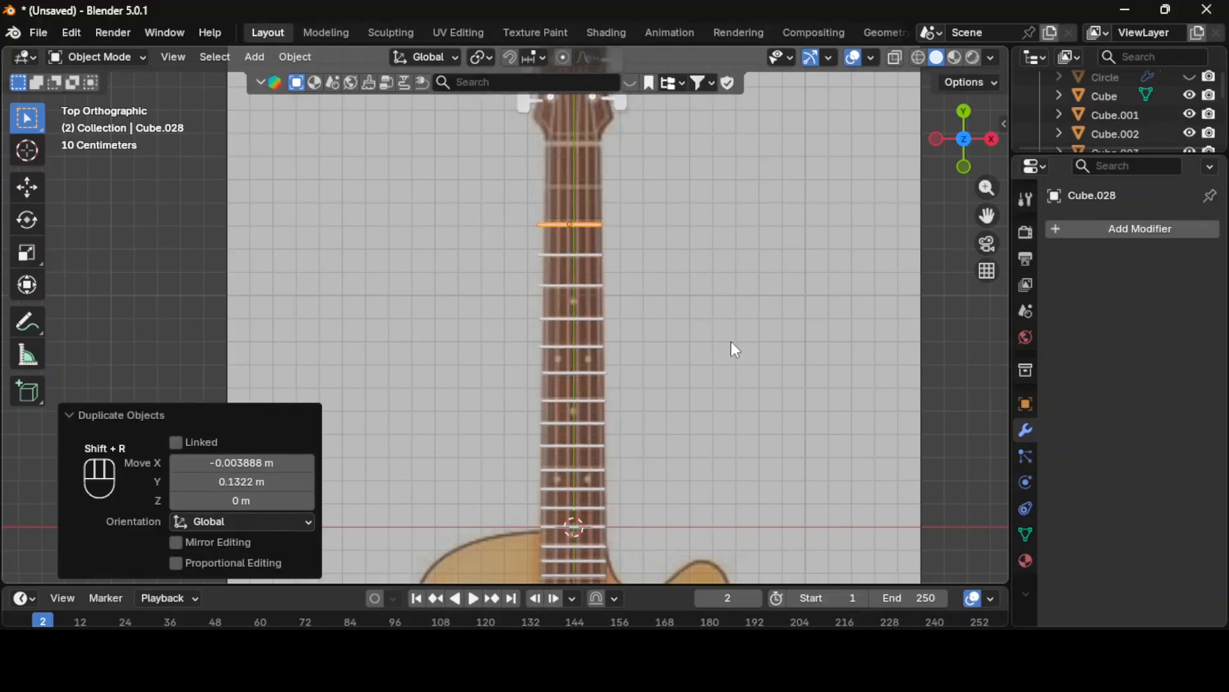
{"action": "key", "text": "shift+d"}
{"action": "left_click", "coordinate": [735, 305]}
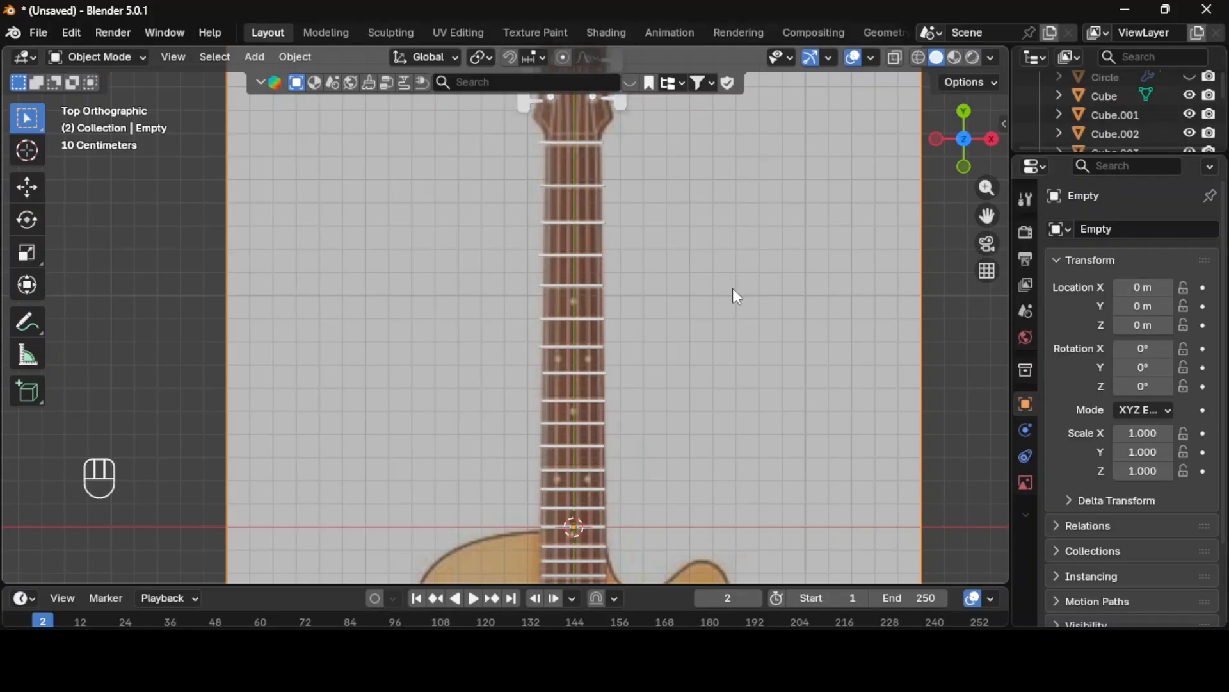
Step: Select all the frets together and narrow them slightly along the global X axis to fit the fretboard
{"action": "left_click_drag", "start_coordinate": [530, 130], "coordinate": [608, 596]}
{"action": "scroll", "coordinate": [668, 474], "scroll_direction": "down", "scroll_amount": 5}
{"action": "key", "text": "s"}
{"action": "key", "text": "x"}
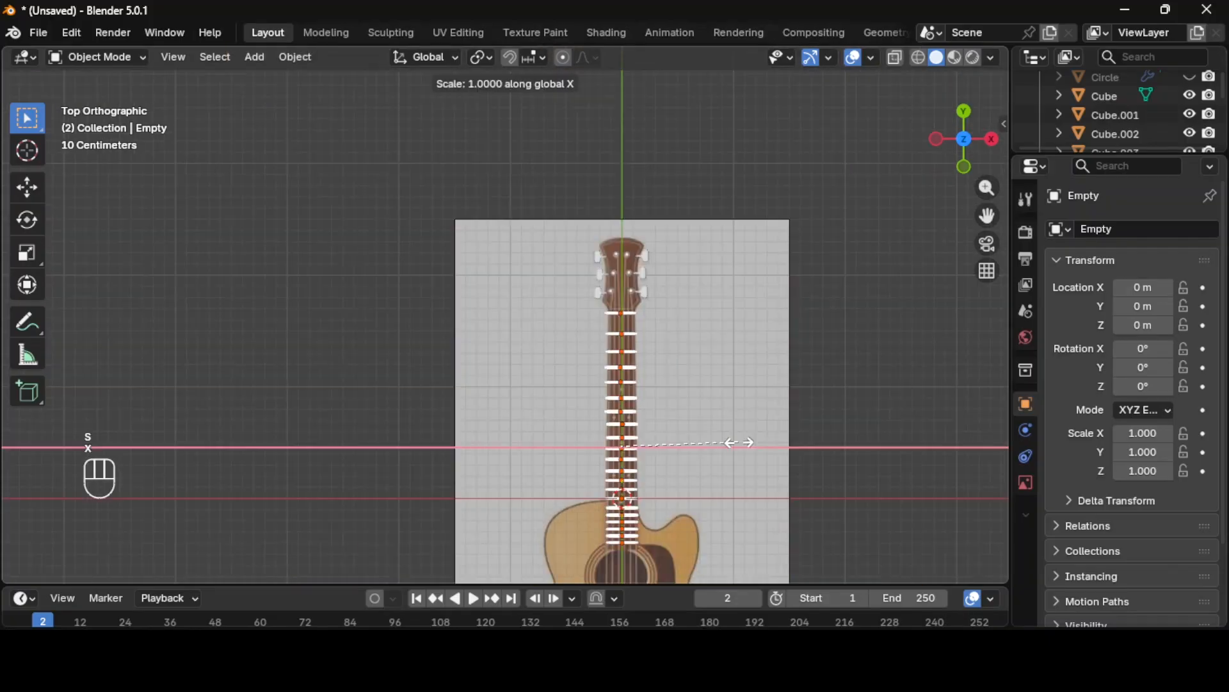
{"action": "left_click", "coordinate": [730, 442]}
Step: Add a 32-vertex cylinder mesh with a 1 m radius and 2 m depth at the world origin
{"action": "scroll", "coordinate": [743, 439], "scroll_direction": "up", "scroll_amount": 3}
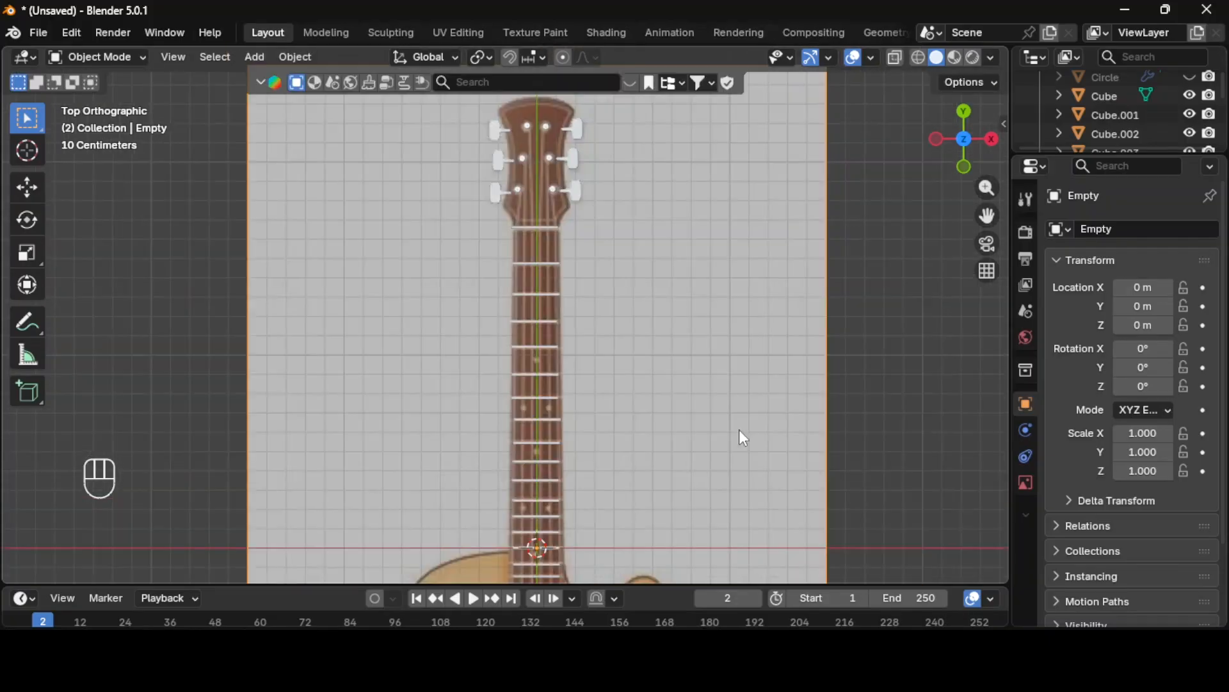
{"action": "middle_click_drag", "start_coordinate": [626, 517], "coordinate": [664, 424], "text": "shift"}
{"action": "scroll", "coordinate": [663, 424], "scroll_direction": "up", "scroll_amount": 1}
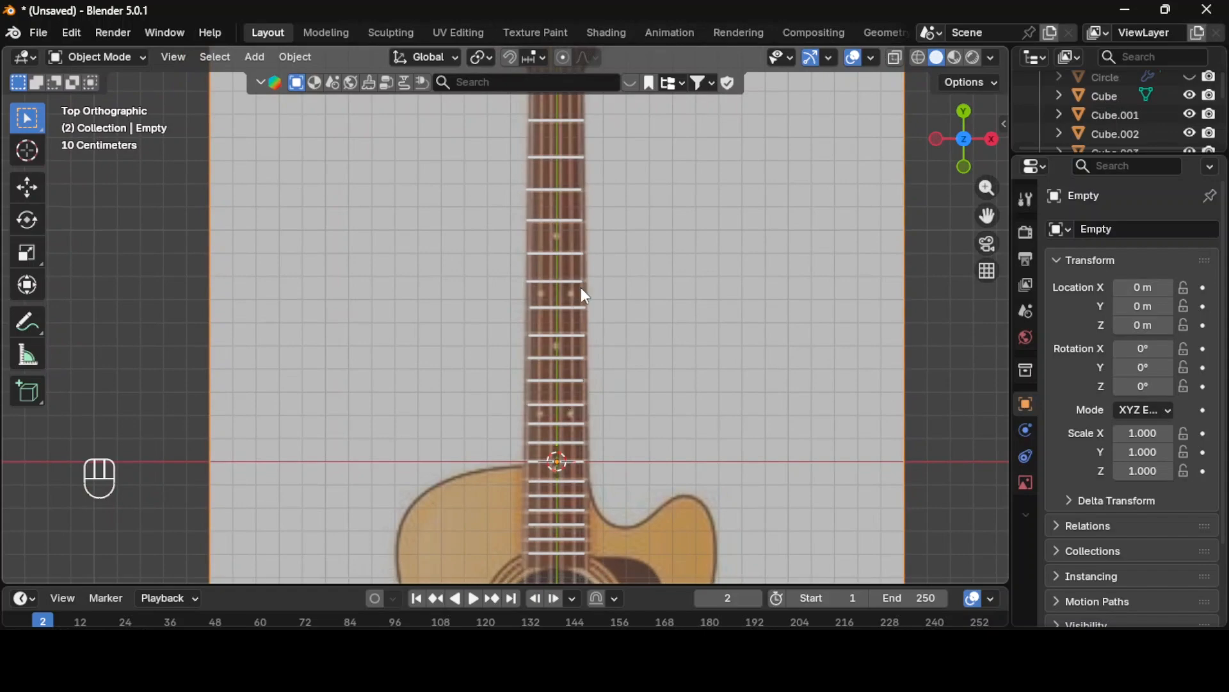
{"action": "scroll", "coordinate": [677, 358], "scroll_direction": "up", "scroll_amount": 1}
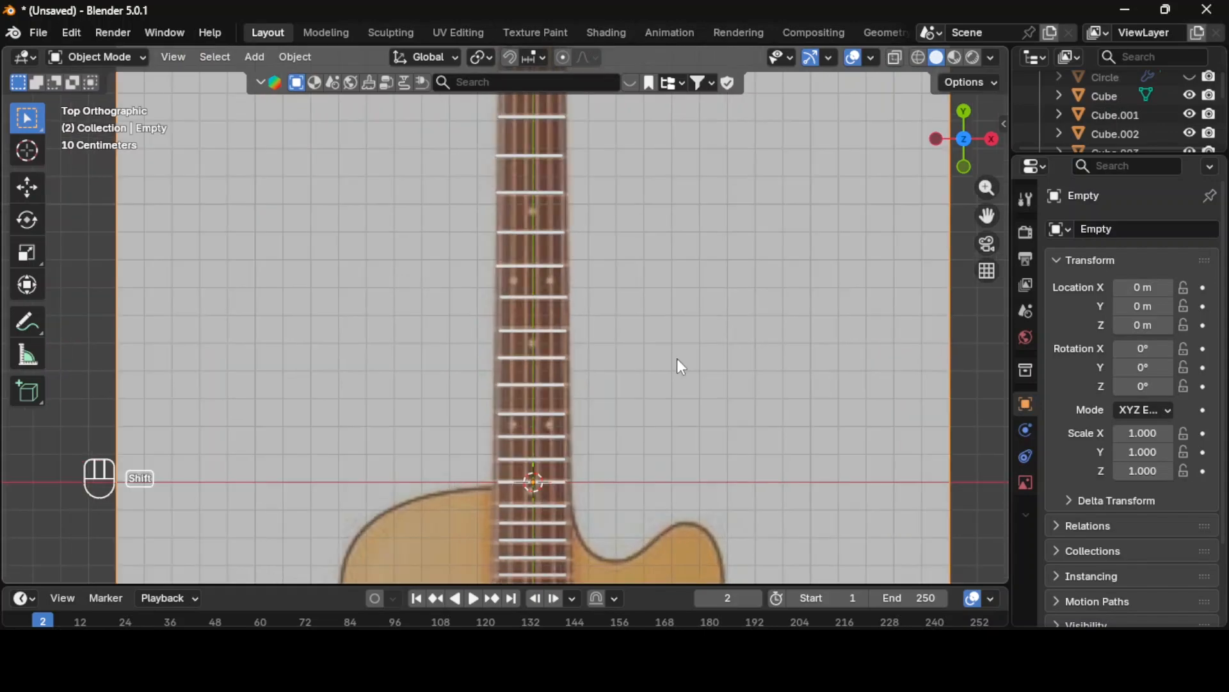
{"action": "key", "text": "shift+a"}
{"action": "mouse_move", "coordinate": [679, 259]}
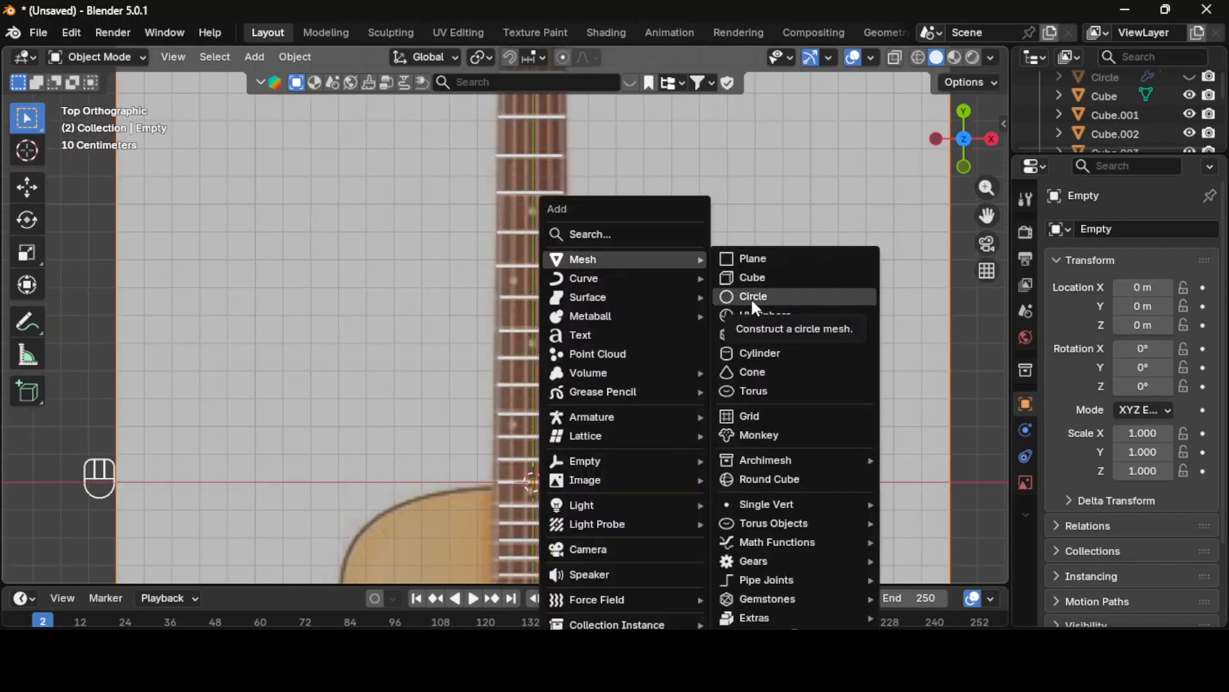
{"action": "left_click", "coordinate": [759, 353]}
Step: Scale the cylinder uniformly to about 0.015 of its size, matching a fretboard inlay dot
{"action": "middle_click_drag", "start_coordinate": [870, 506], "coordinate": [794, 346]}
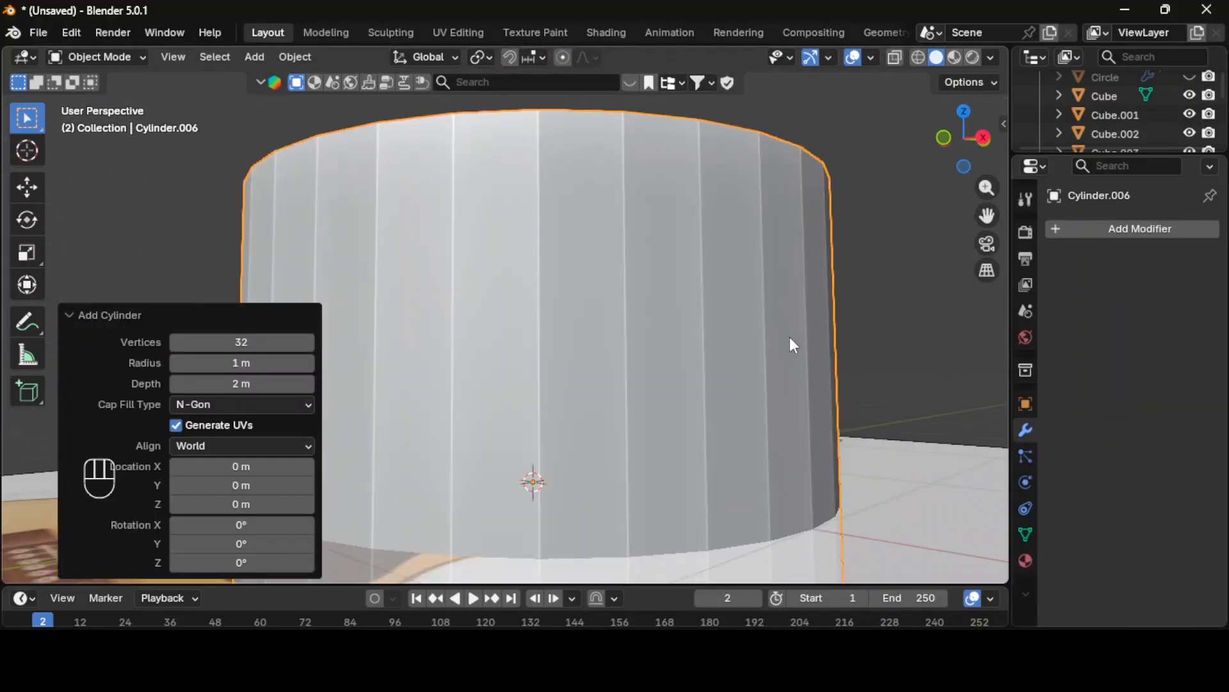
{"action": "key", "text": "KP_7"}
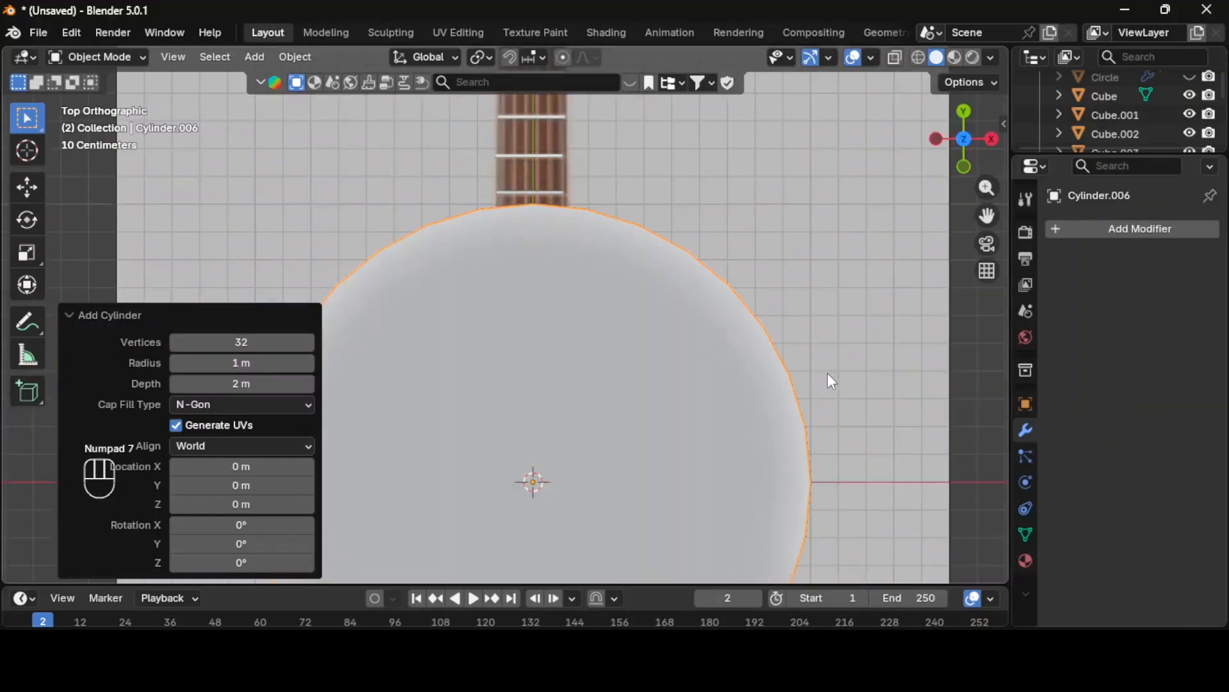
{"action": "key", "text": "s"}
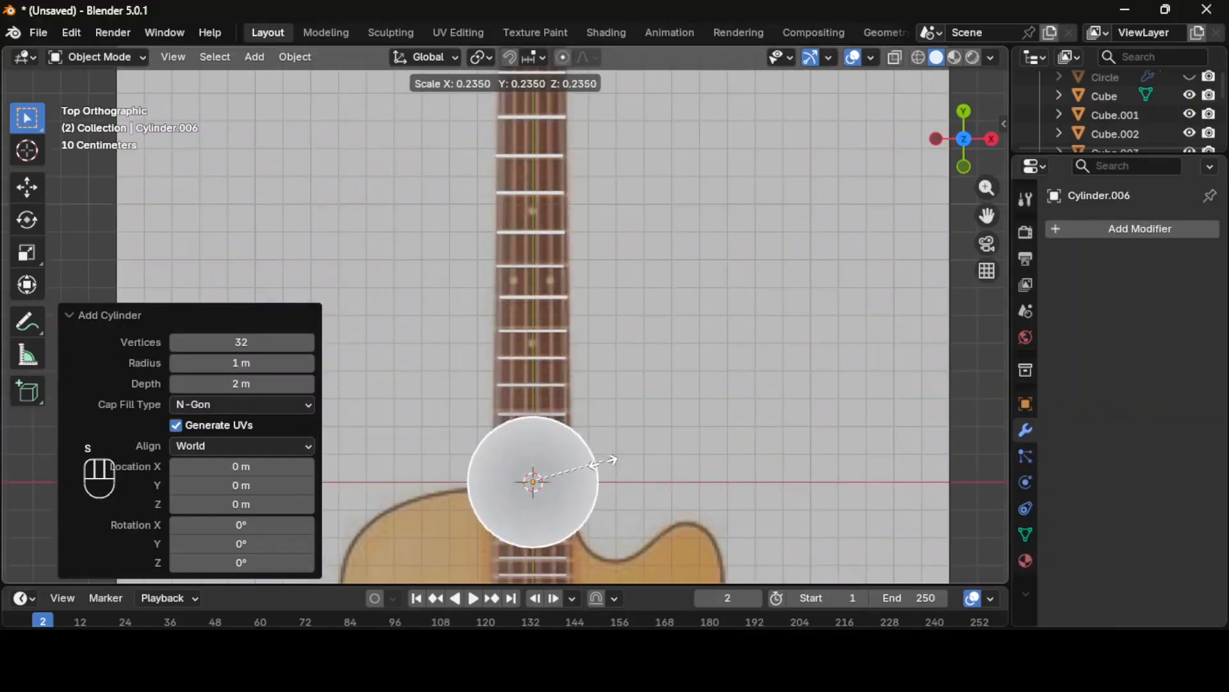
{"action": "left_click", "coordinate": [538, 483]}
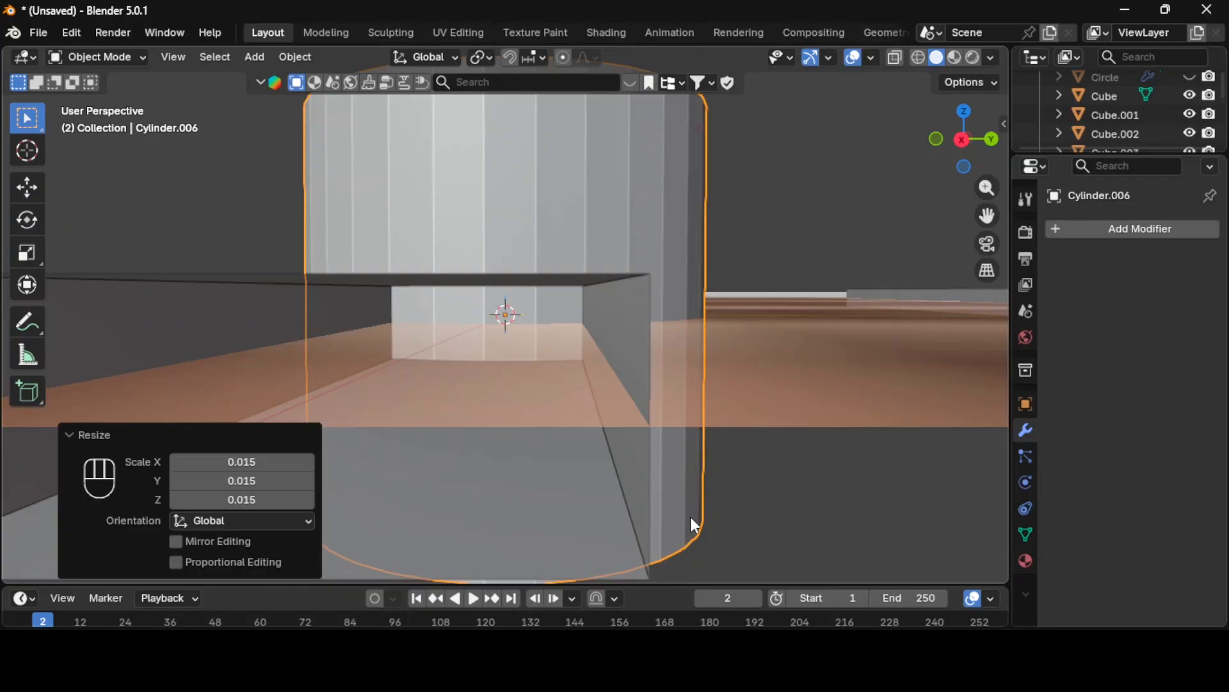
Step: Flatten the inlay dot cylinder along the global Z axis to about 0.024 of its height
{"action": "key", "text": "s"}
{"action": "key", "text": "z"}
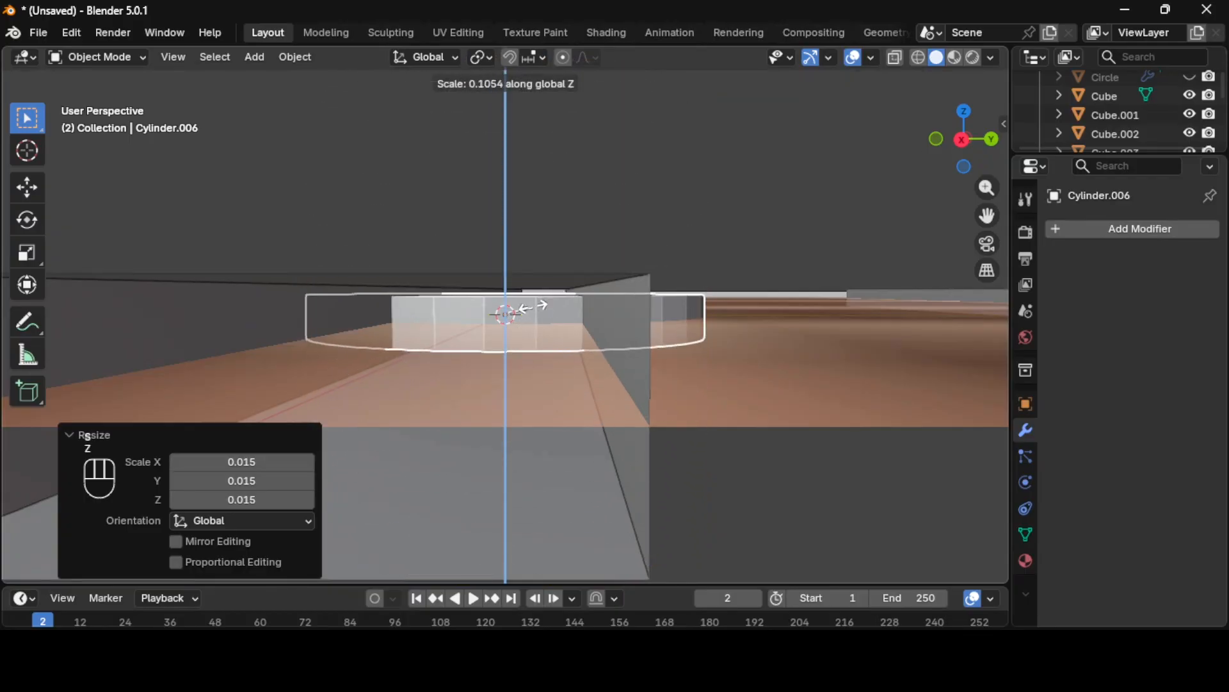
{"action": "left_click", "coordinate": [512, 313]}
{"action": "key", "text": "KP_7"}
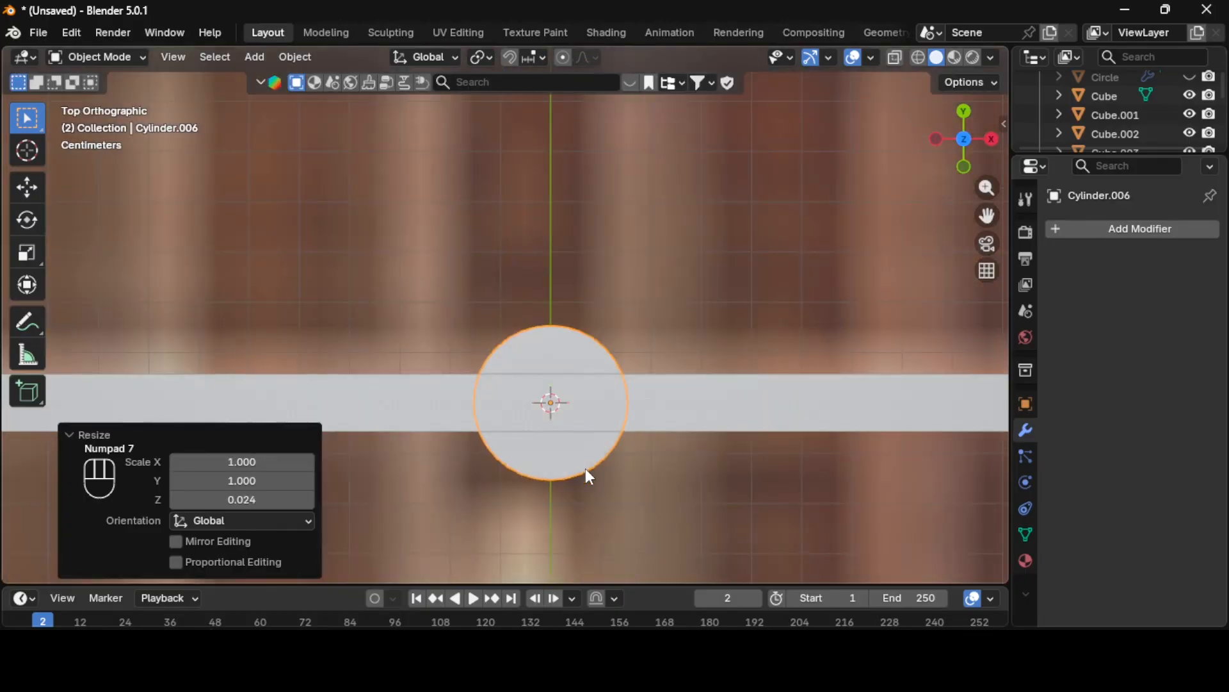
Step: Select the cylinder's sharp edges at 30° sharpness and bevel them with one segment and a width of about 0.323 m
{"action": "key", "text": "Tab"}
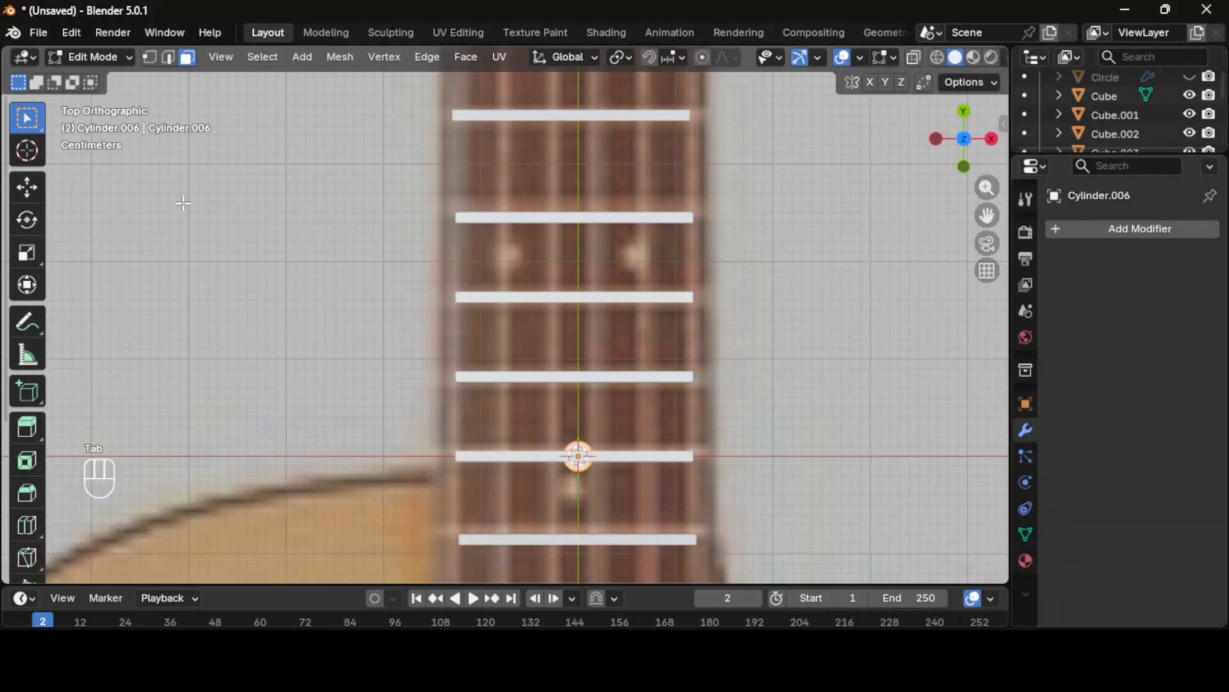
{"action": "left_click", "coordinate": [262, 56]}
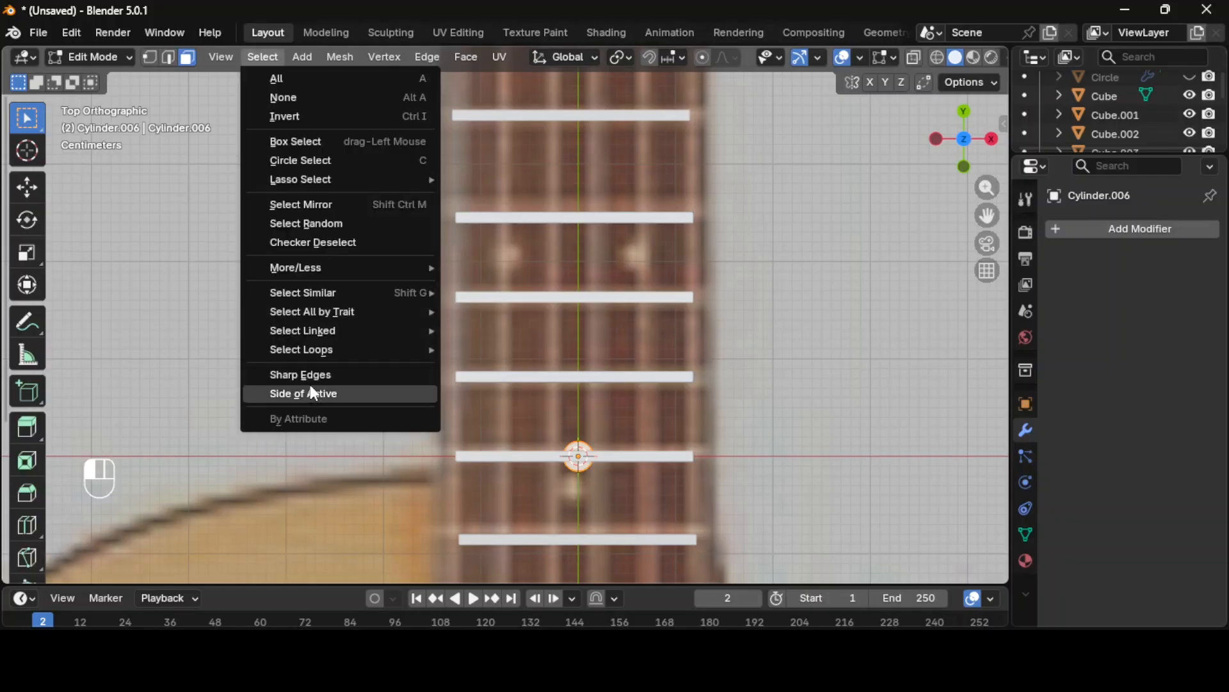
{"action": "left_click", "coordinate": [312, 376]}
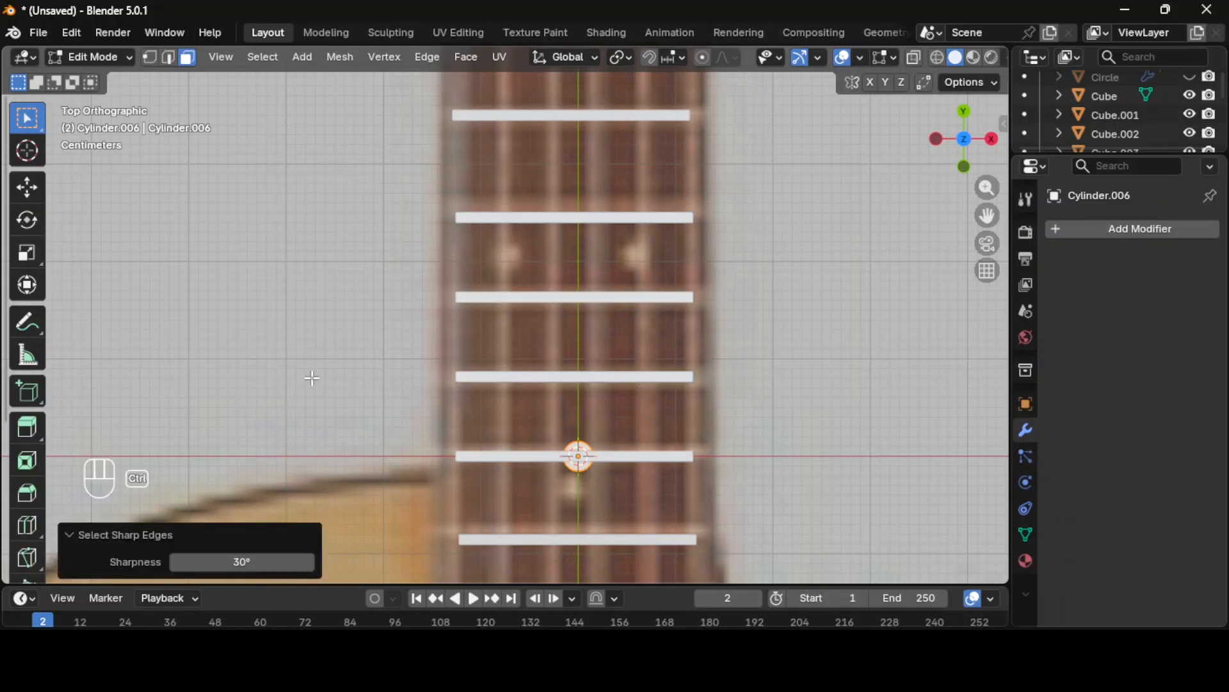
{"action": "key", "text": "ctrl+b"}
{"action": "left_click", "coordinate": [397, 375]}
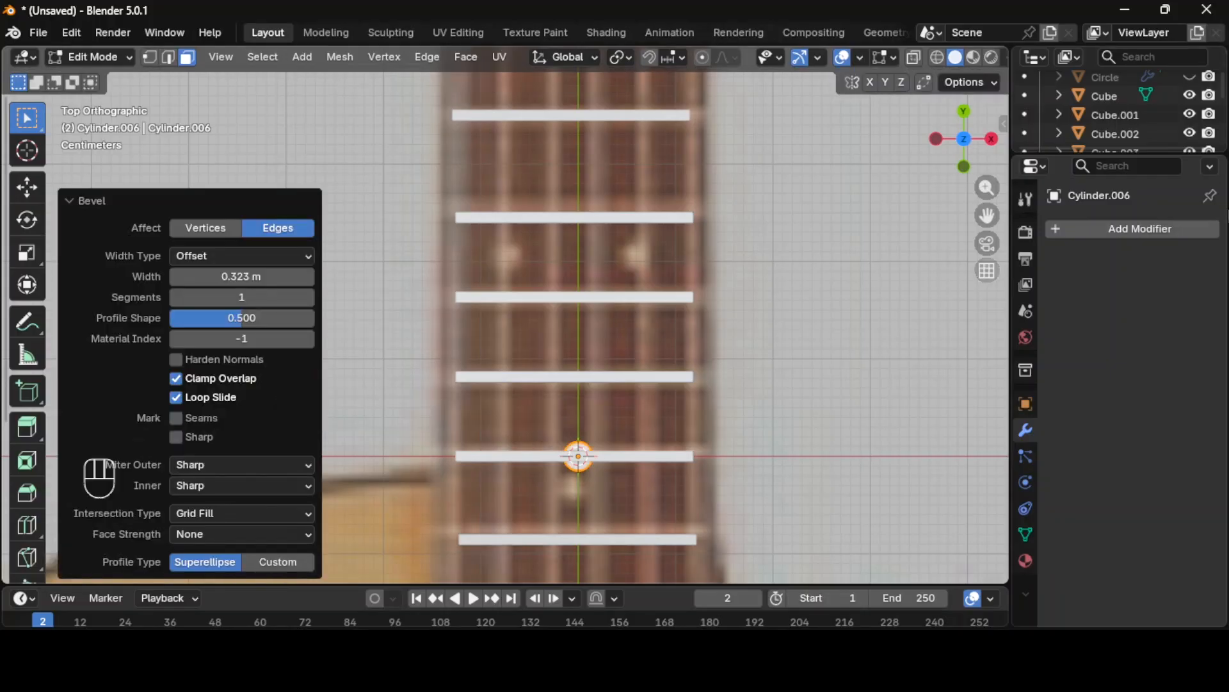
Step: Give the dot a Subdivision Surface modifier with viewport level 2 and shade it smooth
{"action": "left_click", "coordinate": [1134, 229]}
{"action": "mouse_move", "coordinate": [1088, 229]}
{"action": "left_click", "coordinate": [925, 530]}
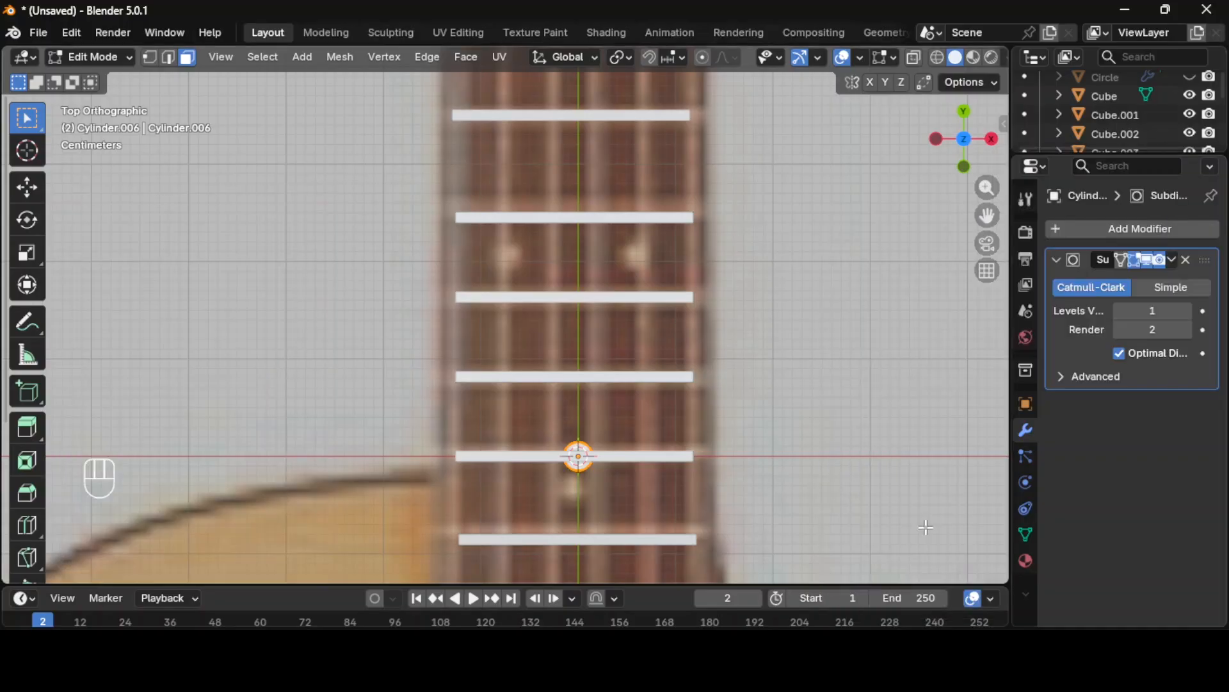
{"action": "left_click", "coordinate": [1186, 312]}
{"action": "key", "text": "Tab"}
{"action": "right_click", "coordinate": [579, 458]}
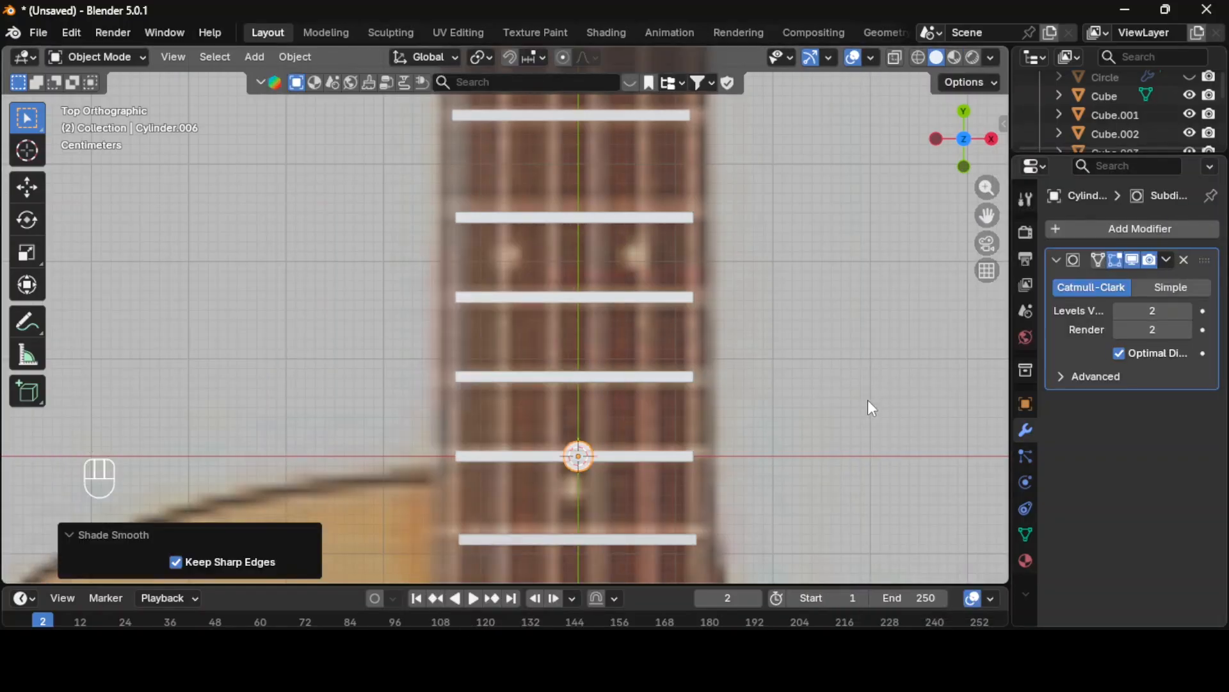
{"action": "left_click", "coordinate": [861, 403]}
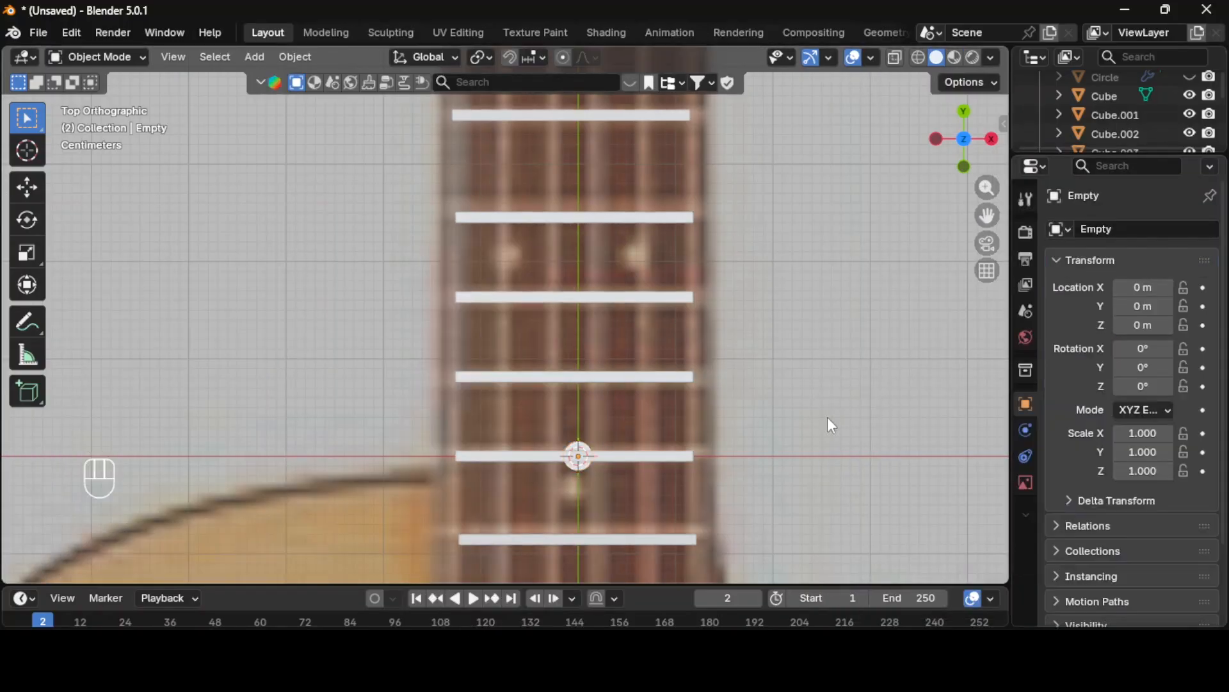
Step: Duplicate the inlay dot and place the copy on the single reference inlay just below the world origin
{"action": "left_click", "coordinate": [586, 467]}
{"action": "middle_click_drag", "start_coordinate": [587, 467], "coordinate": [606, 447]}
{"action": "key", "text": "KP_7"}
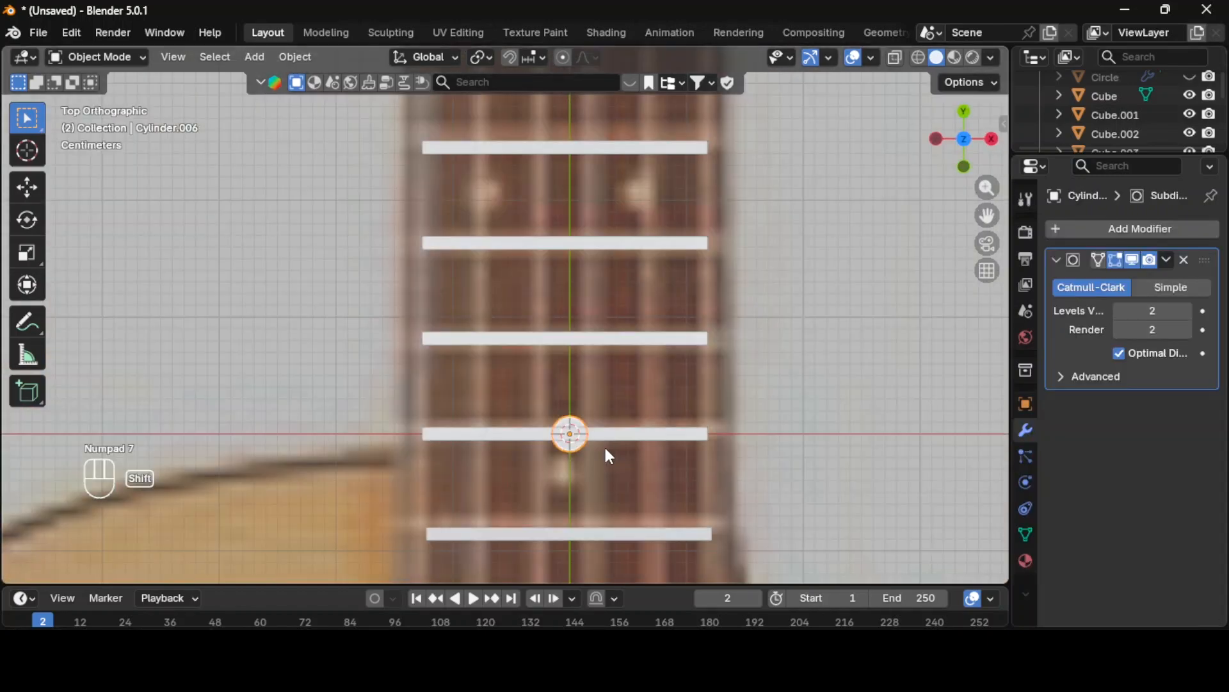
{"action": "key", "text": "shift+d"}
{"action": "left_click", "coordinate": [579, 445]}
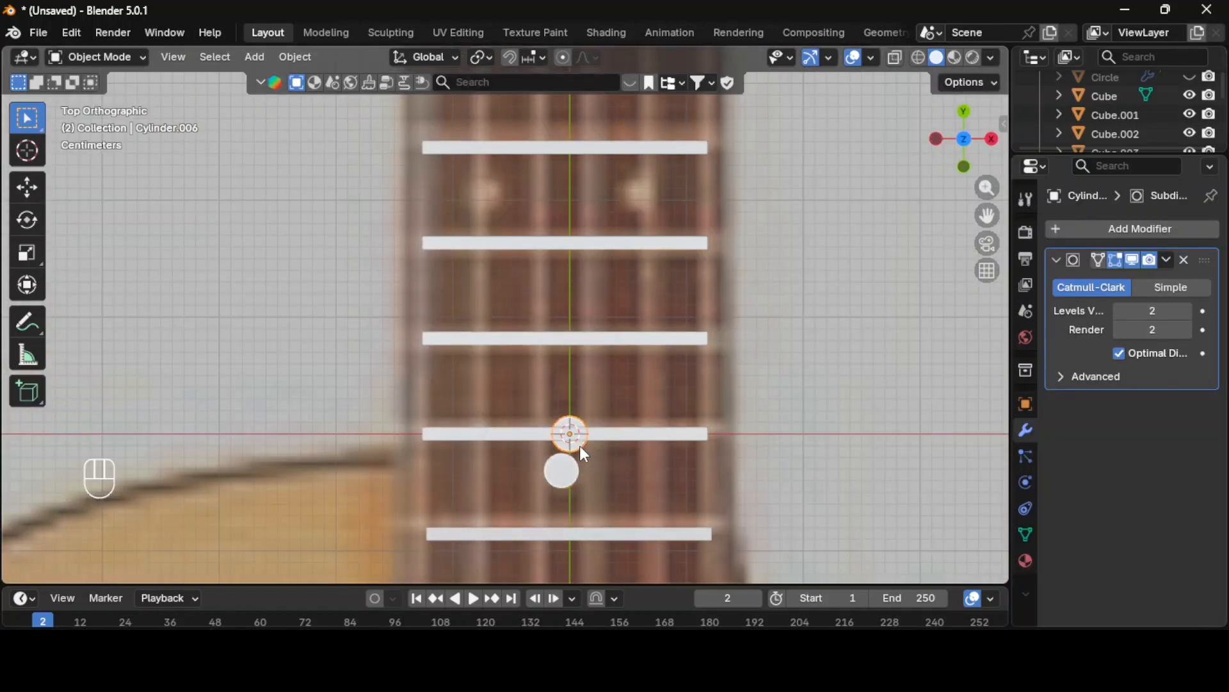
Step: Move the original dot onto one inlay of the lower pair, and duplicate it about -0.132 m in X onto the other
{"action": "key", "text": "g"}
{"action": "left_click", "coordinate": [666, 221]}
{"action": "key", "text": "g"}
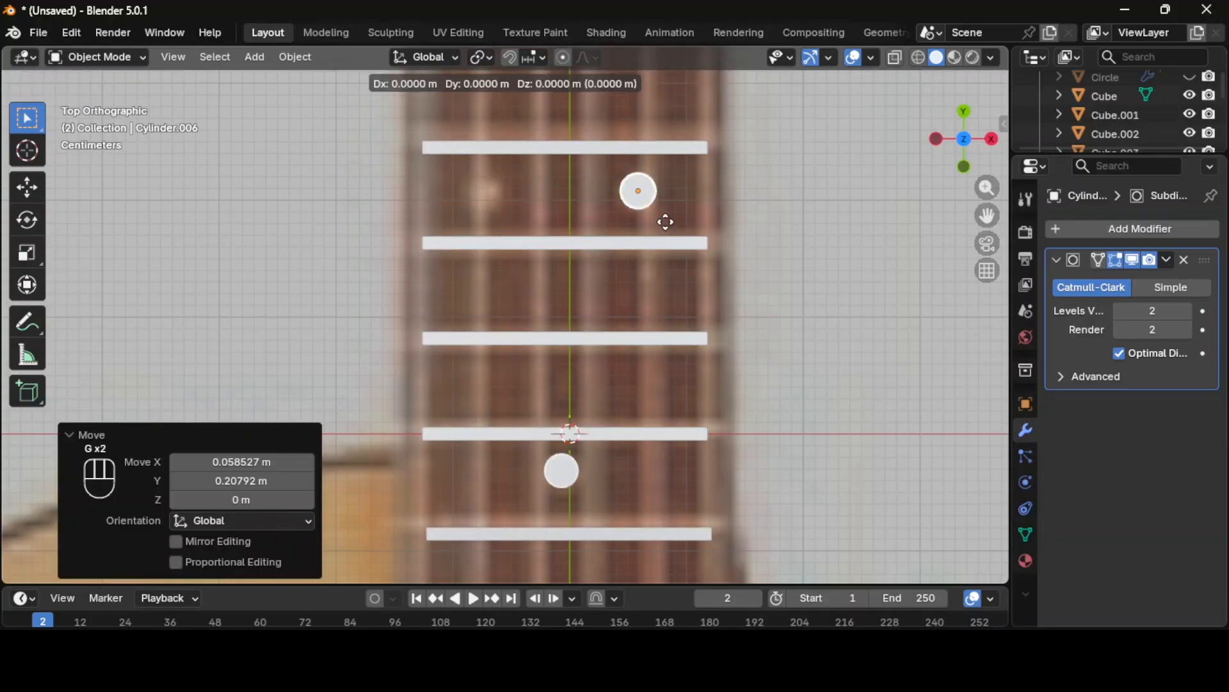
{"action": "key", "text": "Escape"}
{"action": "key", "text": "shift+d"}
{"action": "left_click", "coordinate": [489, 220]}
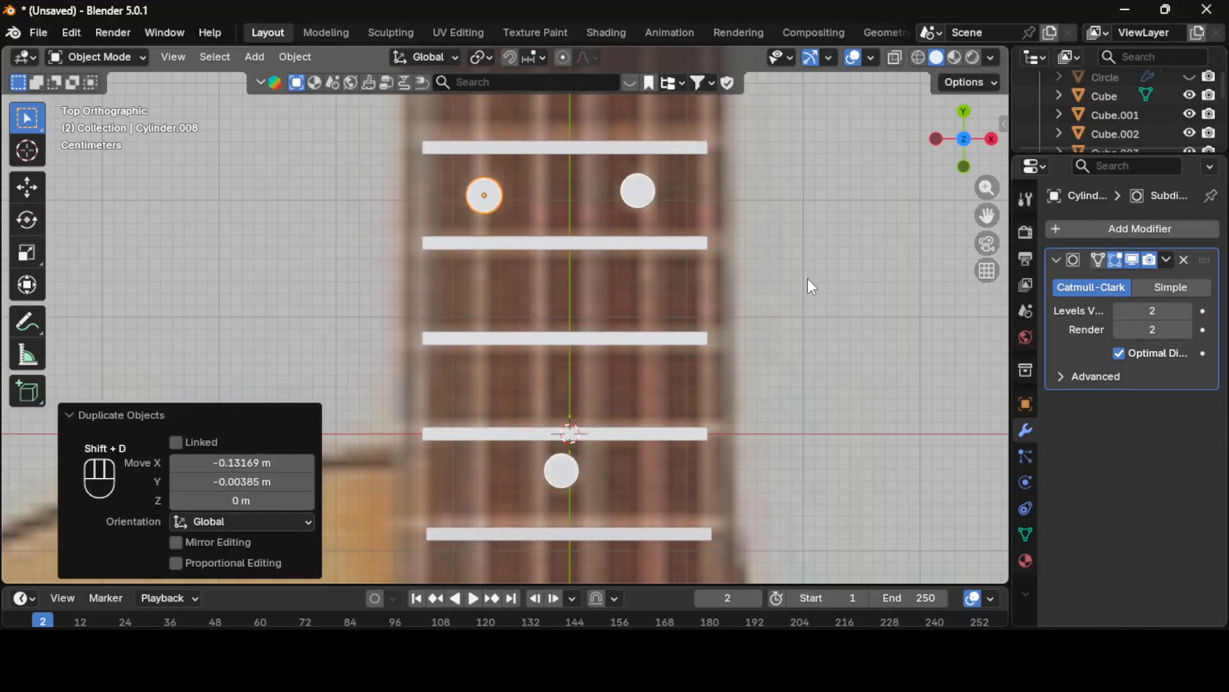
Step: Duplicate dots up the neck onto the next single inlay and the following pair, spacing the pair about 0.130 m in X
{"action": "middle_click_drag", "start_coordinate": [808, 279], "coordinate": [812, 569], "text": "shift"}
{"action": "key", "text": "shift+d"}
{"action": "left_click", "coordinate": [584, 174]}
{"action": "middle_click_drag", "start_coordinate": [824, 275], "coordinate": [840, 95], "text": "shift"}
{"action": "key", "text": "shift+d"}
{"action": "left_click", "coordinate": [607, 65]}
{"action": "key", "text": "shift+d"}
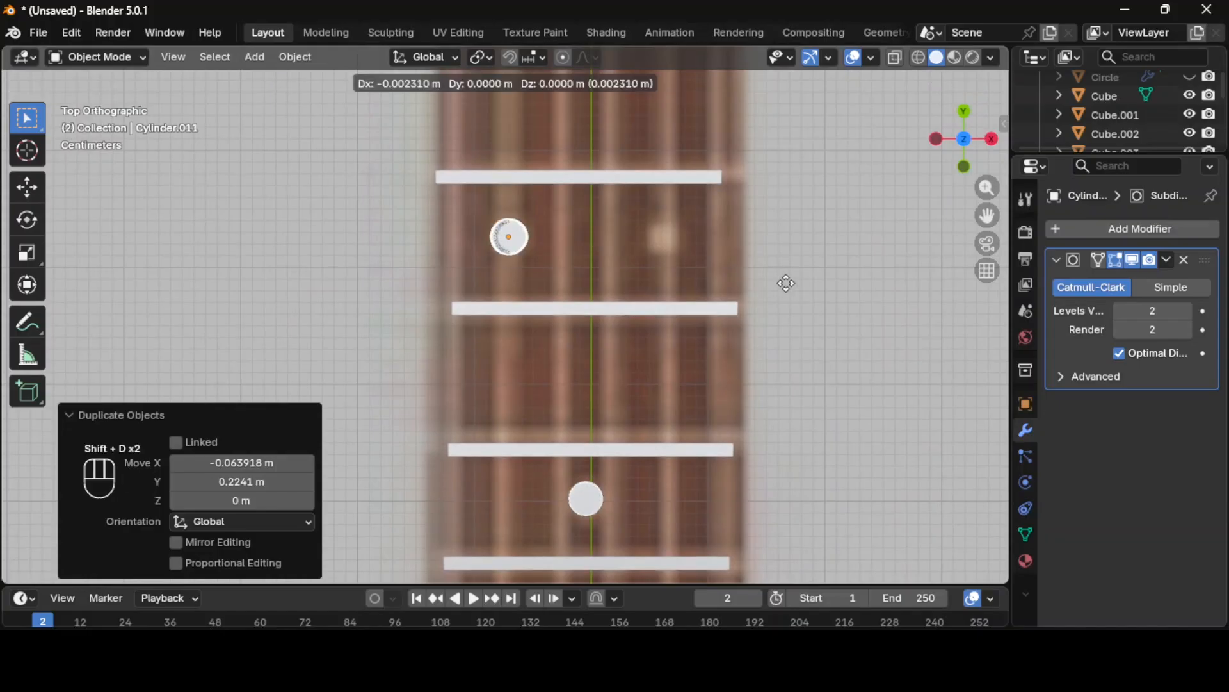
{"action": "left_click", "coordinate": [941, 285]}
Step: Duplicate a dot about -0.058 m in X and 0.248 m in Y onto the next single inlay toward the headstock
{"action": "middle_click_drag", "start_coordinate": [881, 226], "coordinate": [889, 539], "text": "shift"}
{"action": "key", "text": "shift+d"}
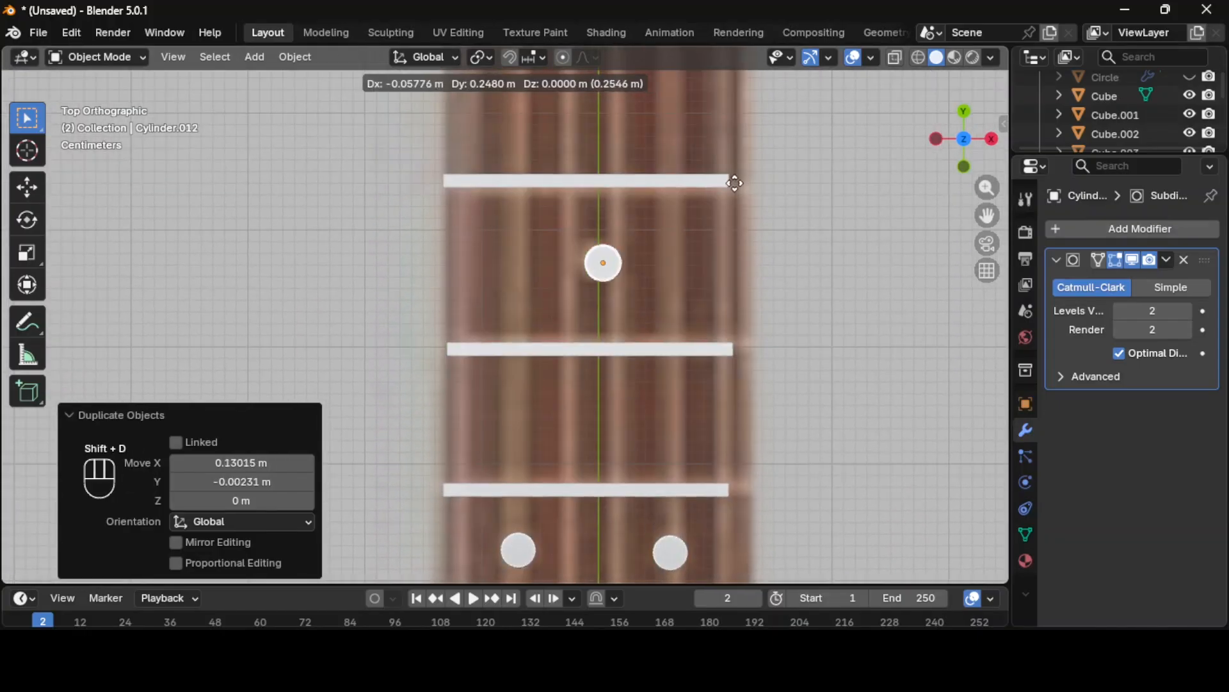
{"action": "left_click", "coordinate": [727, 177]}
{"action": "middle_click_drag", "start_coordinate": [864, 223], "coordinate": [863, 452], "text": "shift"}
{"action": "scroll", "coordinate": [826, 430], "scroll_direction": "down", "scroll_amount": 8}
{"action": "left_click", "coordinate": [790, 410]}
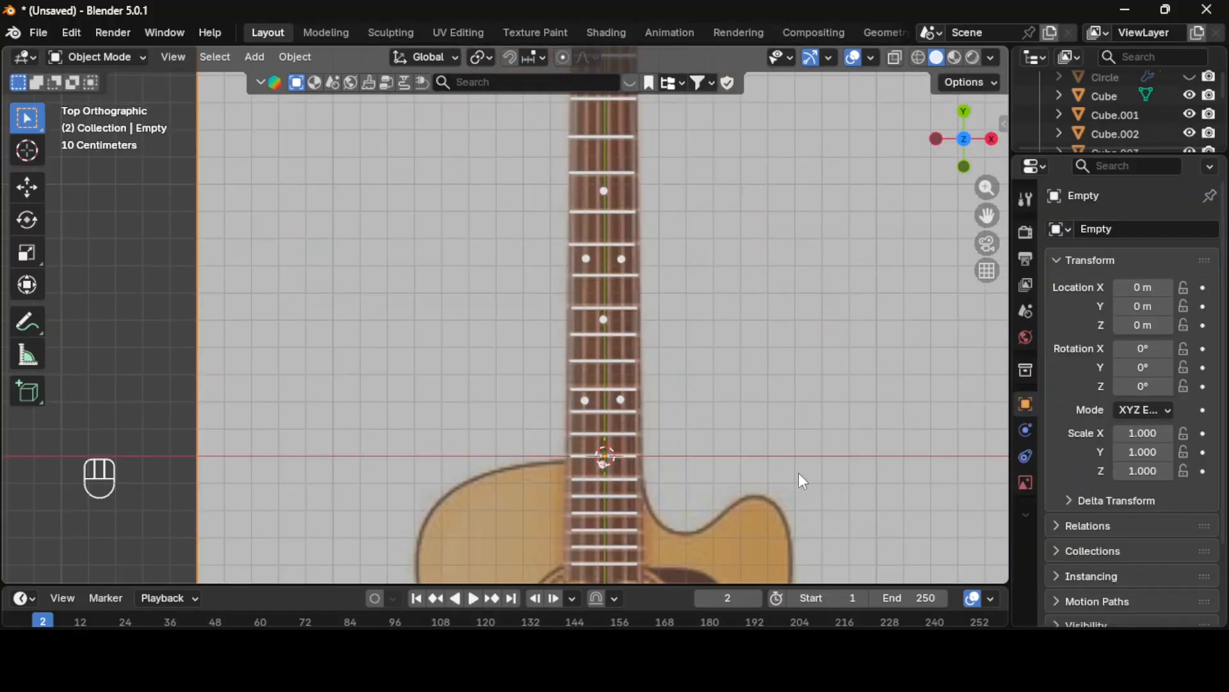
Step: Duplicate a small cylinder and place the copy on the guitar's lower body beside the bridge
{"action": "middle_click_drag", "start_coordinate": [798, 473], "coordinate": [883, 295]}
{"action": "key", "text": "KP_7"}
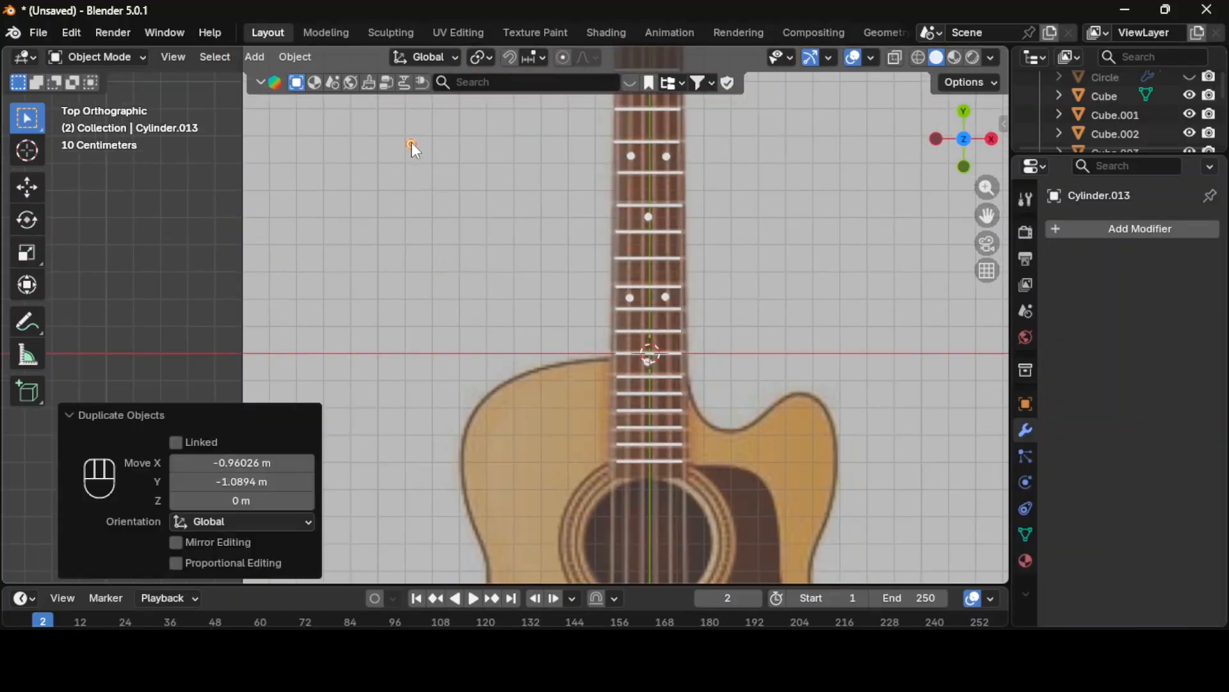
{"action": "key", "text": "g"}
{"action": "left_click", "coordinate": [608, 453]}
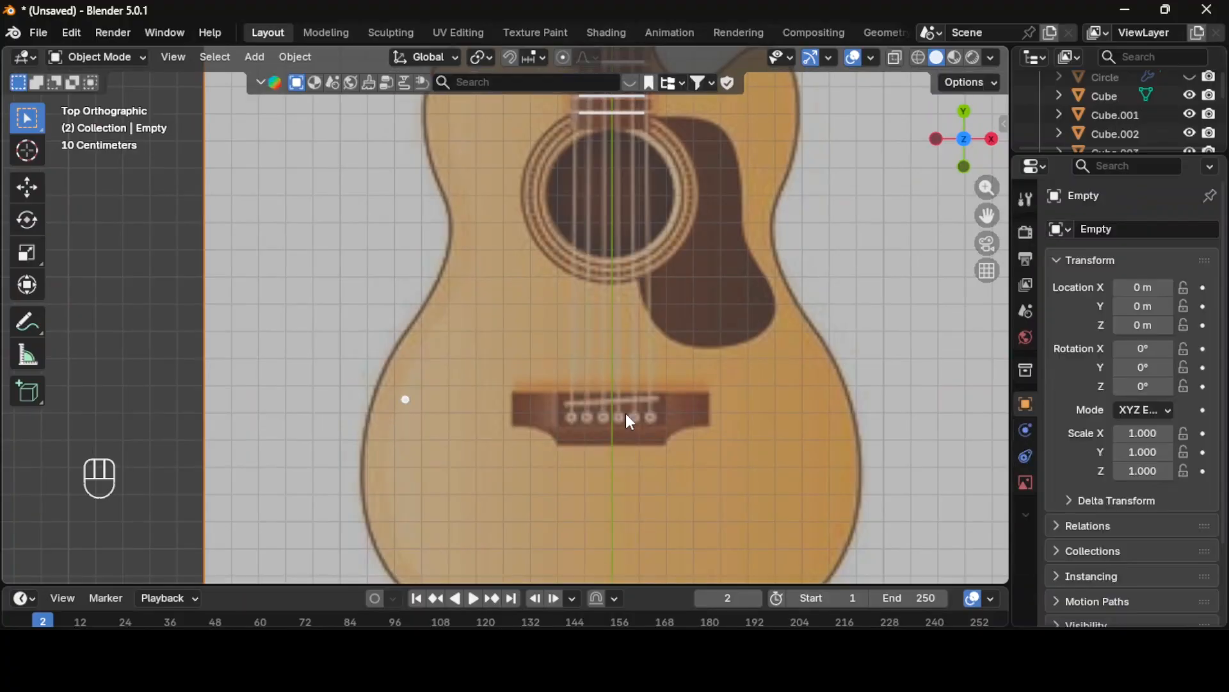
Step: Add a 2 m cube at the world origin and scale it to about 0.273 along the Y axis
{"action": "key", "text": "shift+a"}
{"action": "mouse_move", "coordinate": [577, 259]}
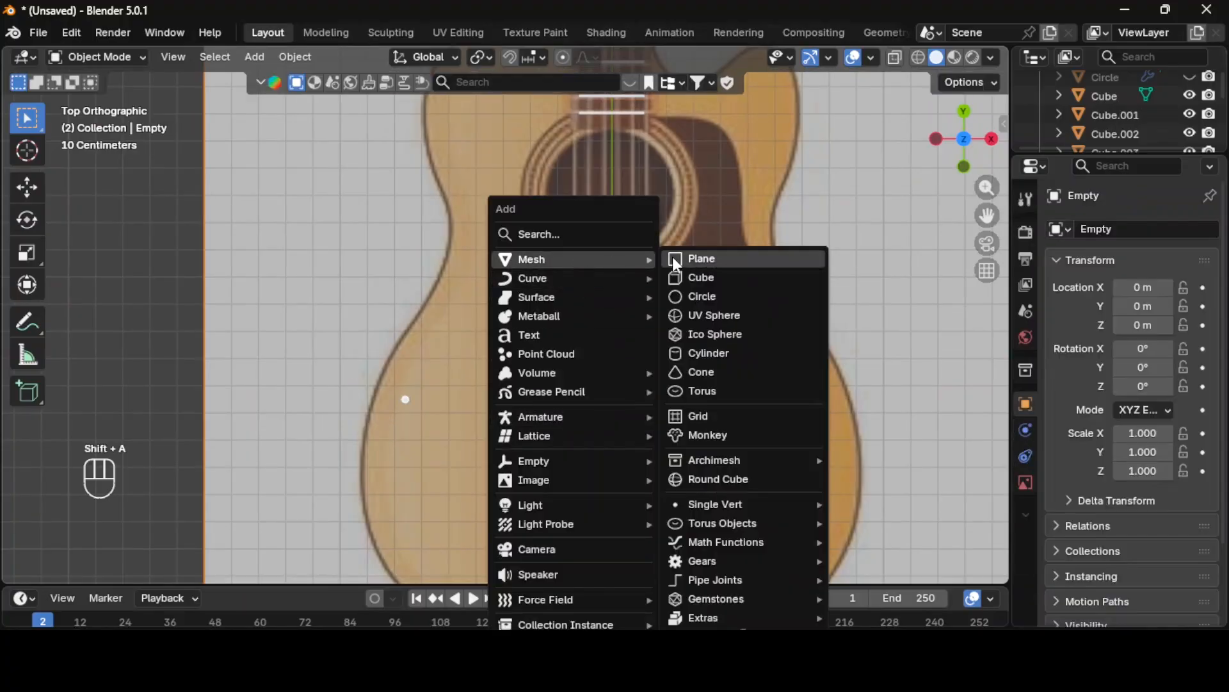
{"action": "left_click", "coordinate": [703, 279]}
{"action": "key", "text": "s"}
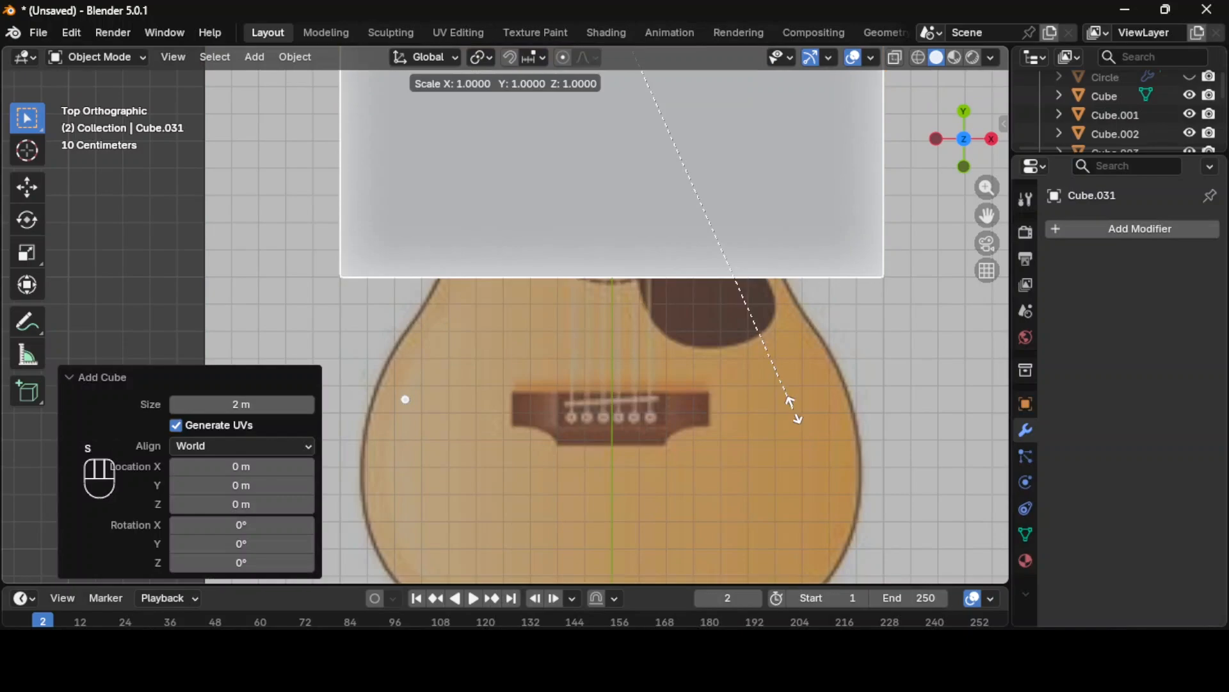
{"action": "key", "text": "y"}
{"action": "left_click", "coordinate": [809, 98]}
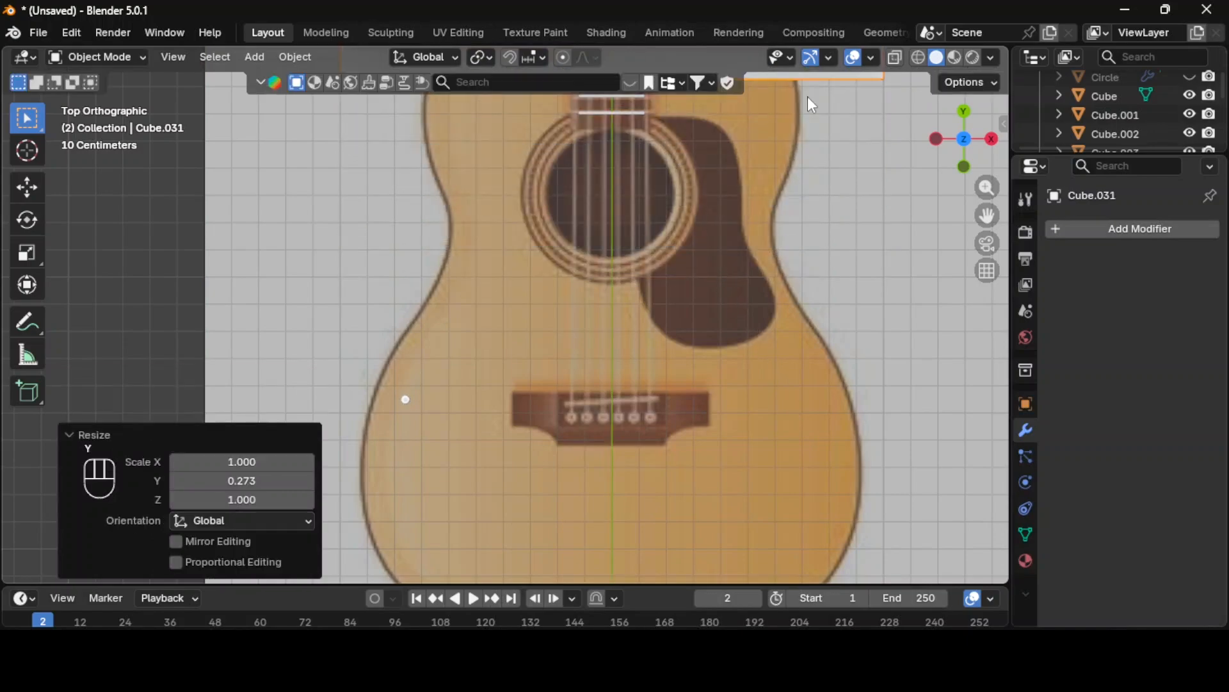
Step: Scale the cube uniformly to about 0.301 and move it over the bridge in the reference image
{"action": "key", "text": "g"}
{"action": "left_click", "coordinate": [851, 494]}
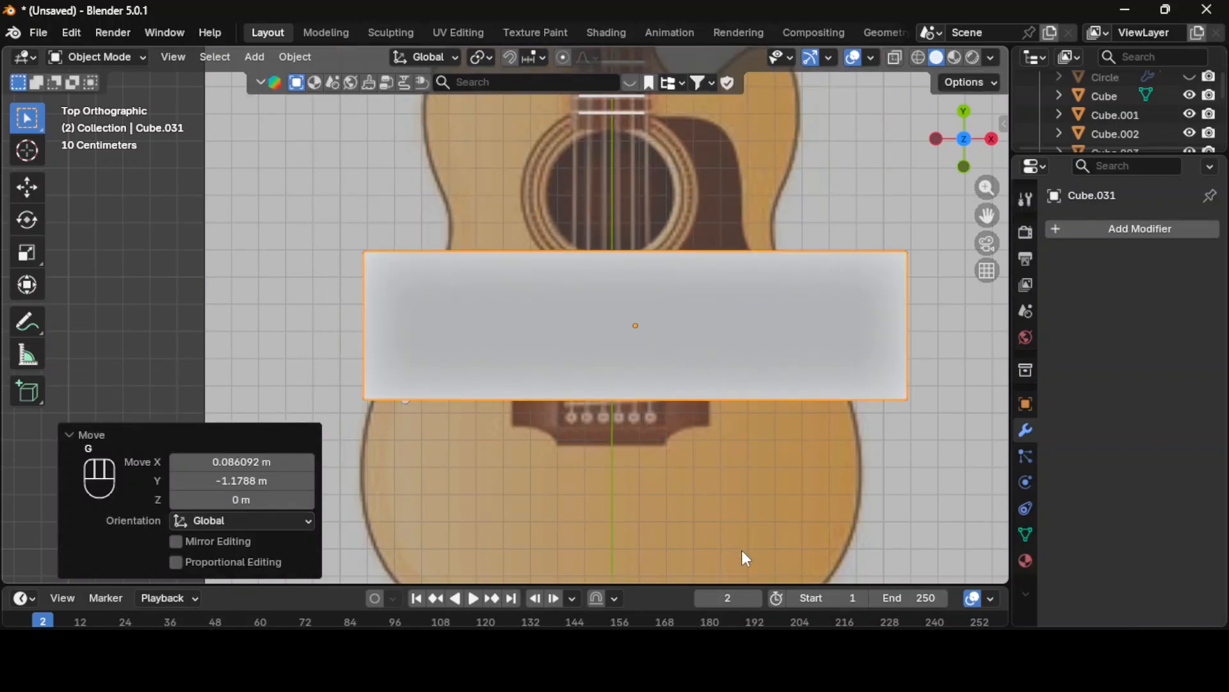
{"action": "key", "text": "s"}
{"action": "left_click", "coordinate": [672, 392]}
{"action": "key", "text": "g"}
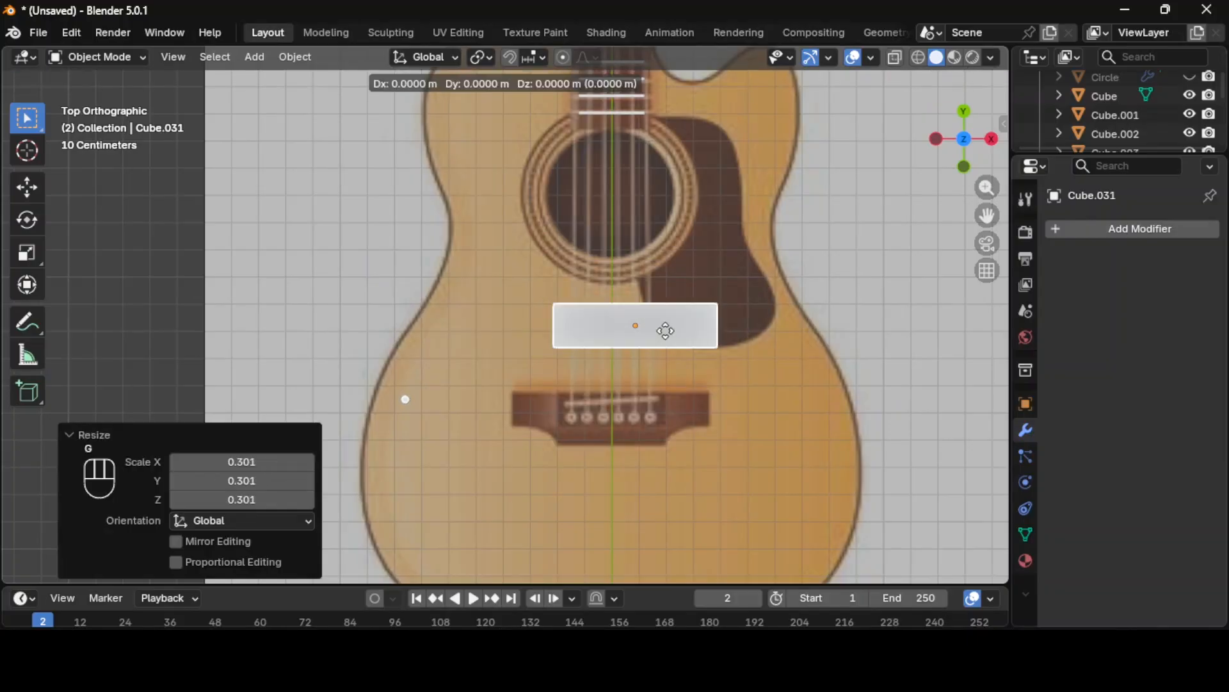
{"action": "left_click", "coordinate": [625, 412]}
Step: Widen the cube along X to match the reference bridge and centre it by moving it about 0.053 m in X
{"action": "key", "text": "s"}
{"action": "key", "text": "x"}
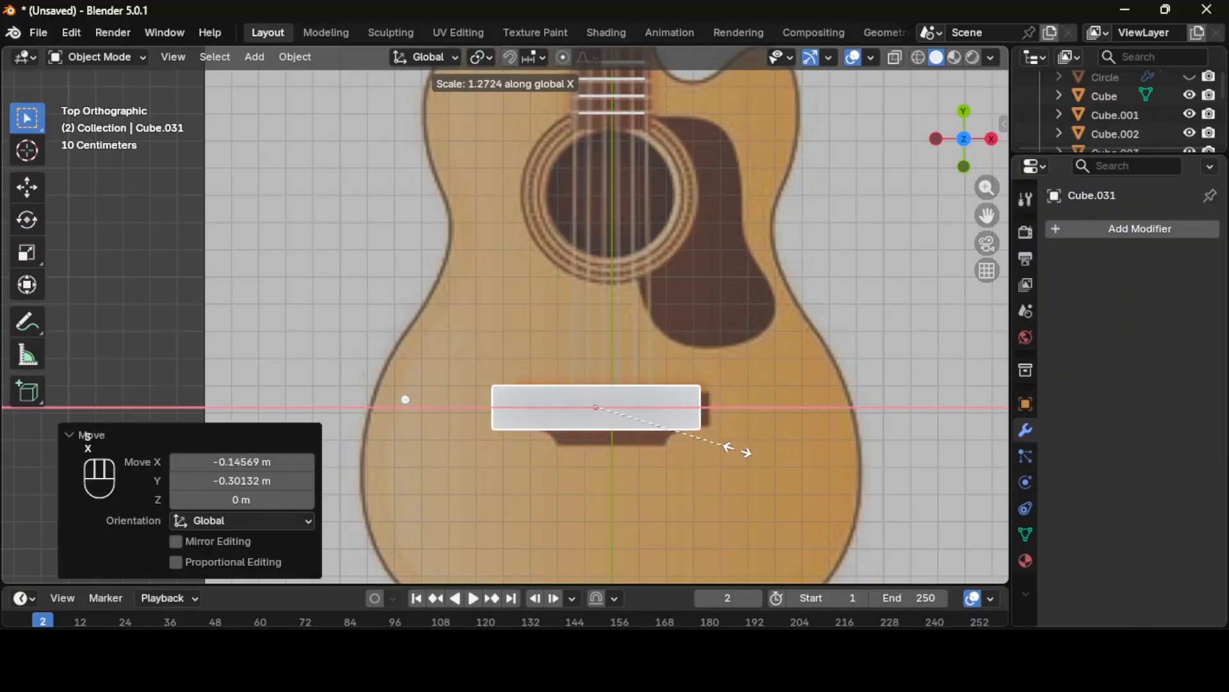
{"action": "left_click", "coordinate": [617, 419]}
{"action": "key", "text": "g"}
{"action": "key", "text": "x"}
{"action": "left_click", "coordinate": [652, 477]}
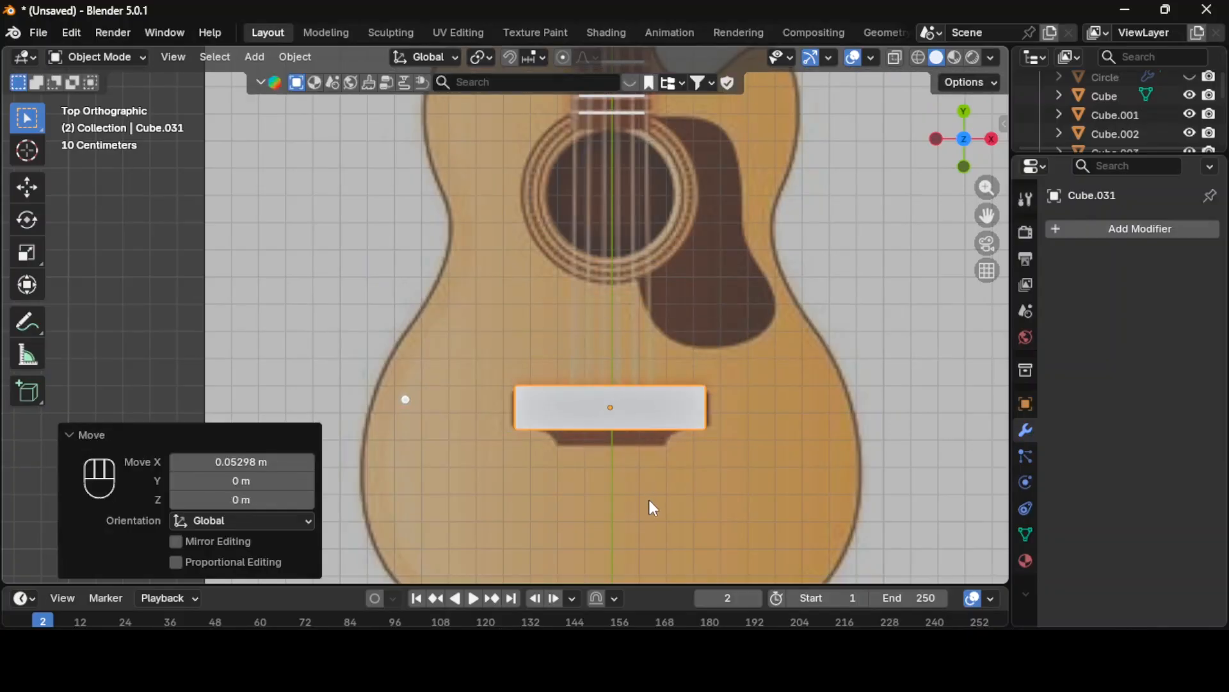
Step: Flatten the bridge block along the global Z axis into a thin slab
{"action": "middle_click_drag", "start_coordinate": [649, 500], "coordinate": [643, 502]}
{"action": "key", "text": "s"}
{"action": "key", "text": "z"}
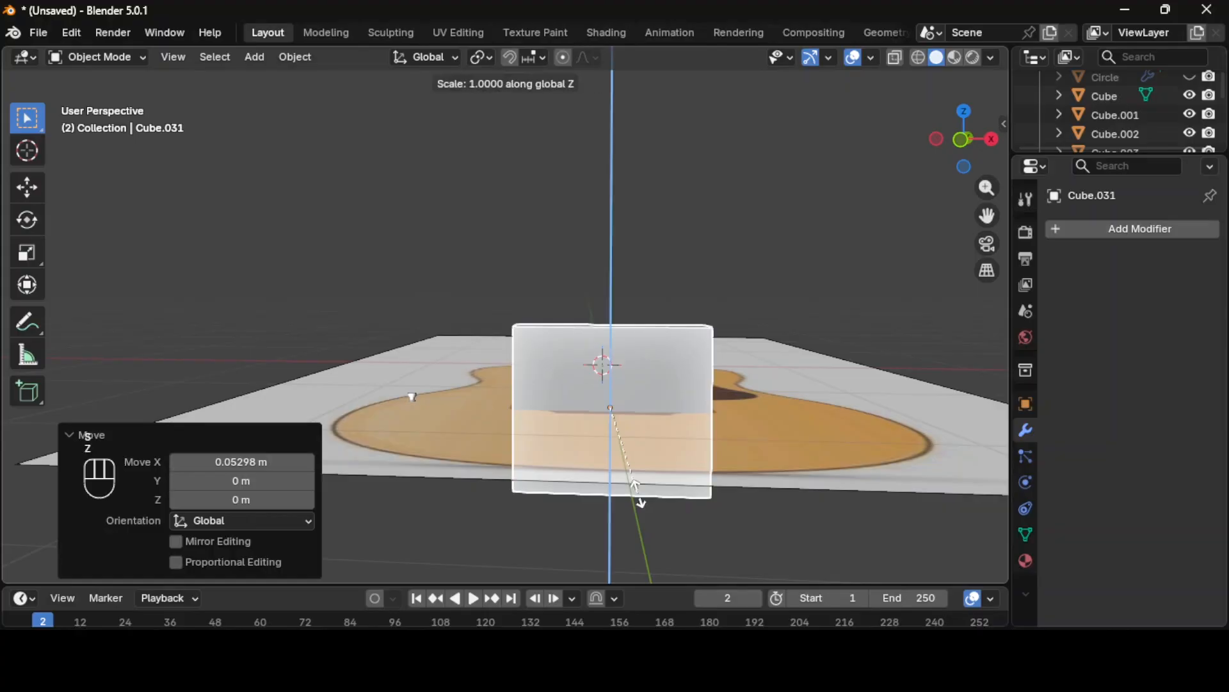
{"action": "left_click", "coordinate": [612, 407]}
{"action": "key", "text": "KP_7"}
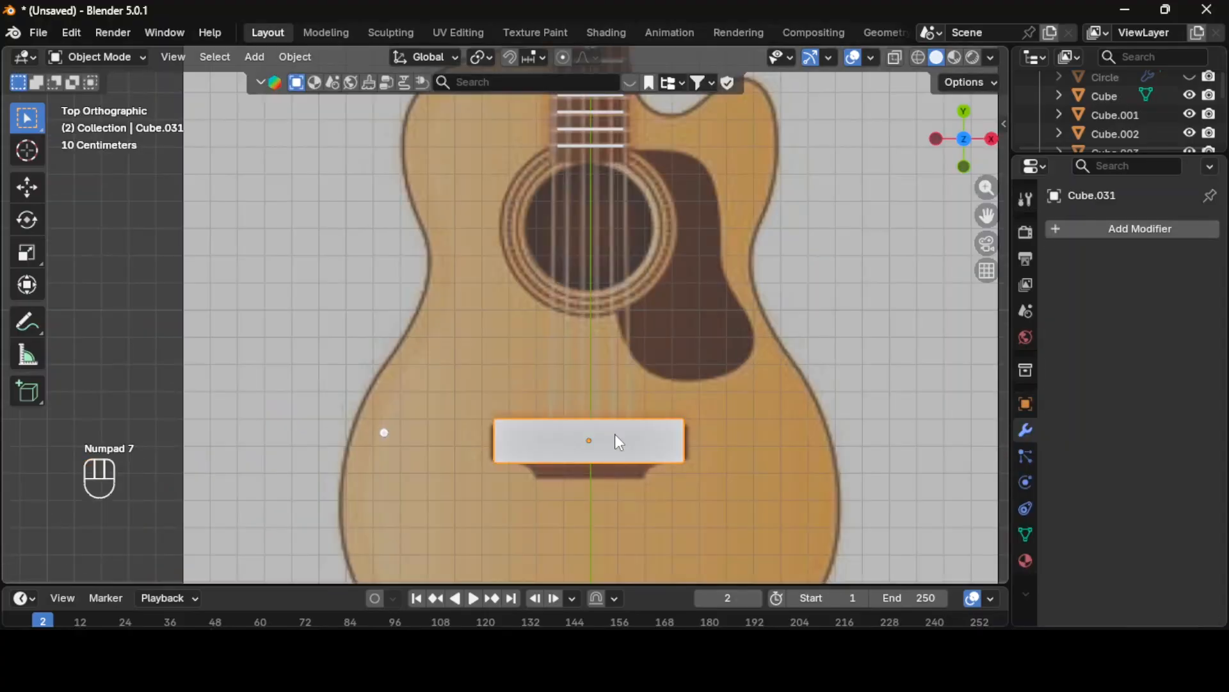
Step: Cut one centred loop across the bridge block and bevel it into two edges bounding the bridge's wider middle section
{"action": "key", "text": "Tab"}
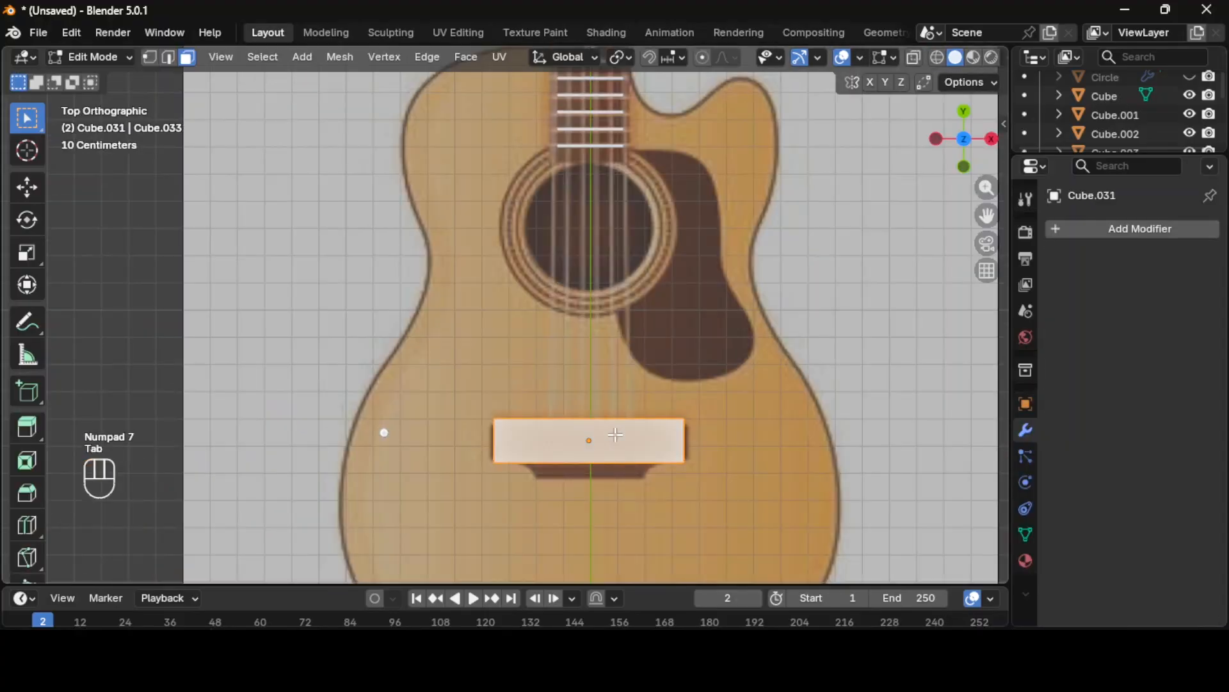
{"action": "key", "text": "2"}
{"action": "key", "text": "ctrl+r"}
{"action": "left_click", "coordinate": [589, 439]}
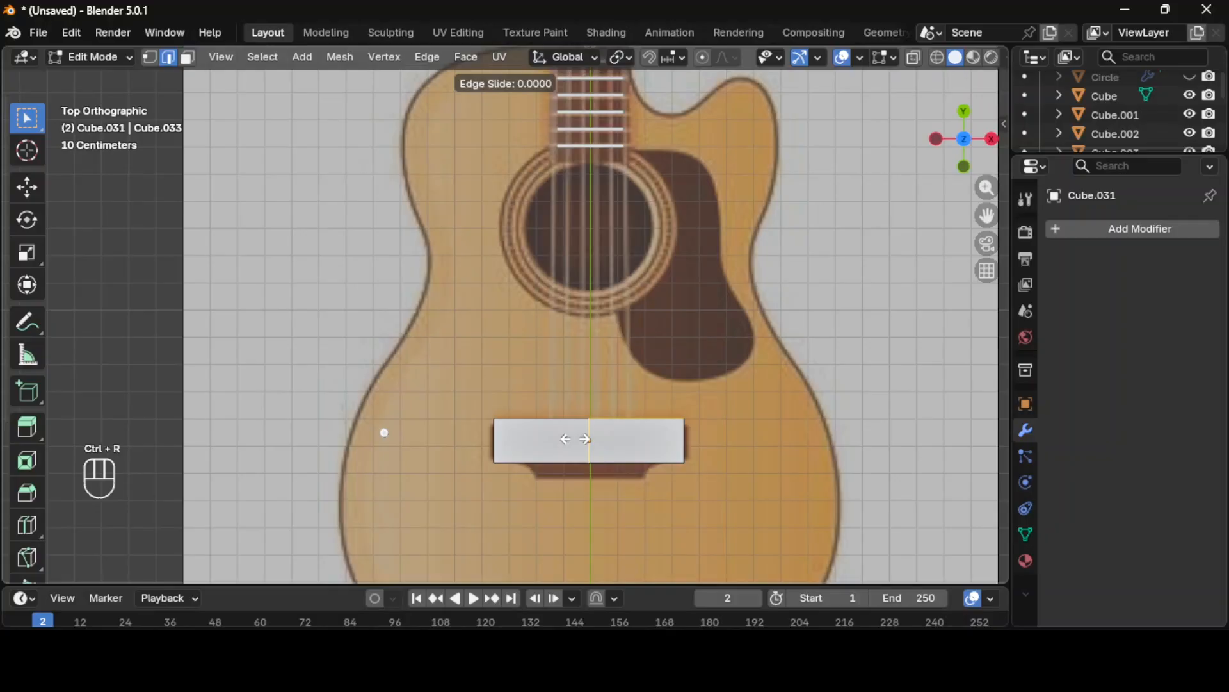
{"action": "left_click", "coordinate": [585, 440]}
{"action": "key", "text": "ctrl+b"}
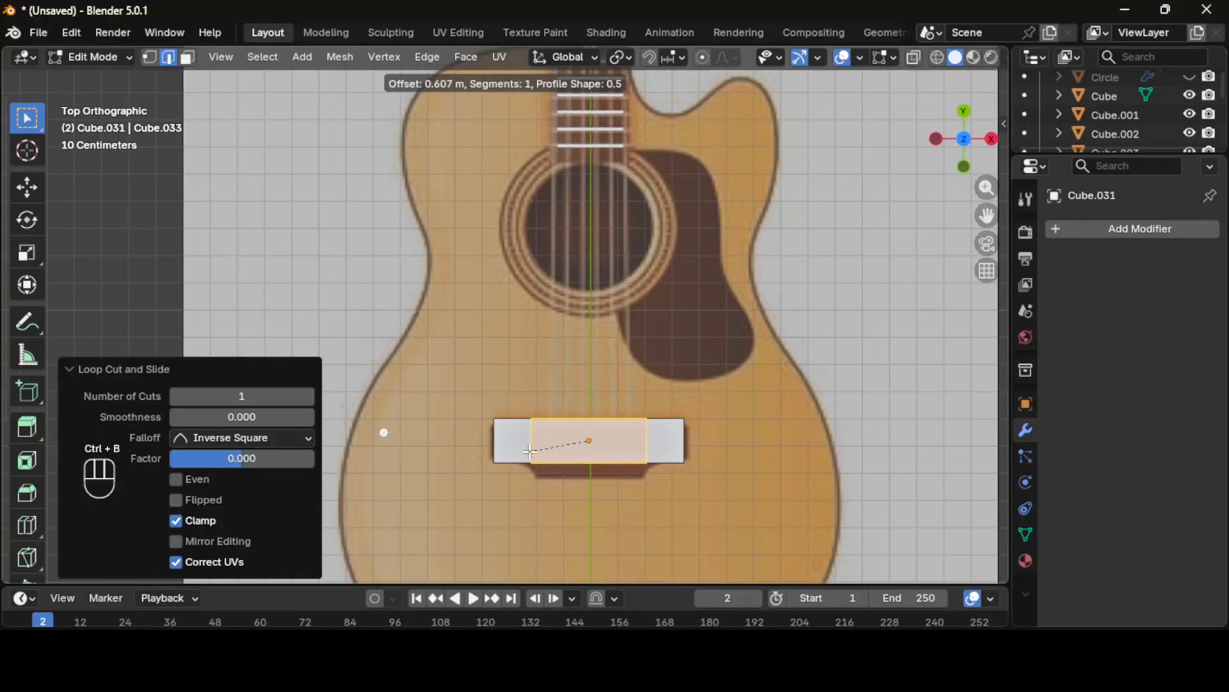
{"action": "left_click", "coordinate": [525, 452]}
Step: Extrude the front face of the bridge's middle section about -0.017 m along the global Y axis
{"action": "middle_click_drag", "start_coordinate": [616, 496], "coordinate": [607, 416]}
{"action": "left_click", "coordinate": [187, 61]}
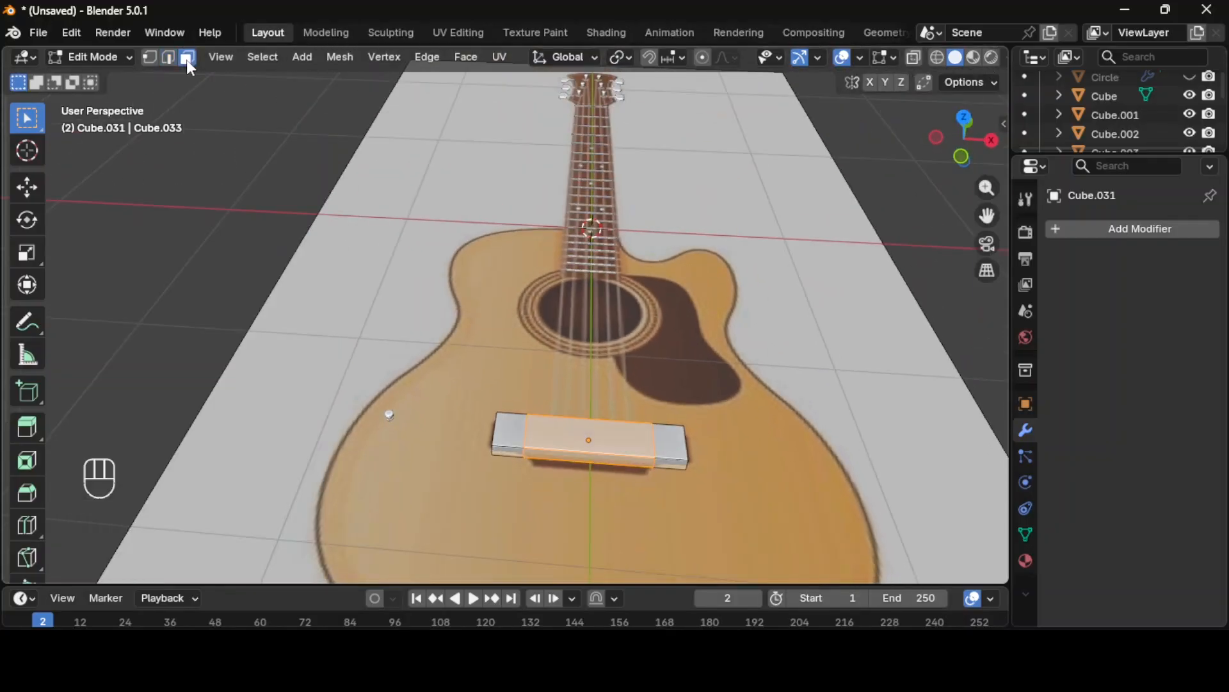
{"action": "left_click", "coordinate": [634, 504]}
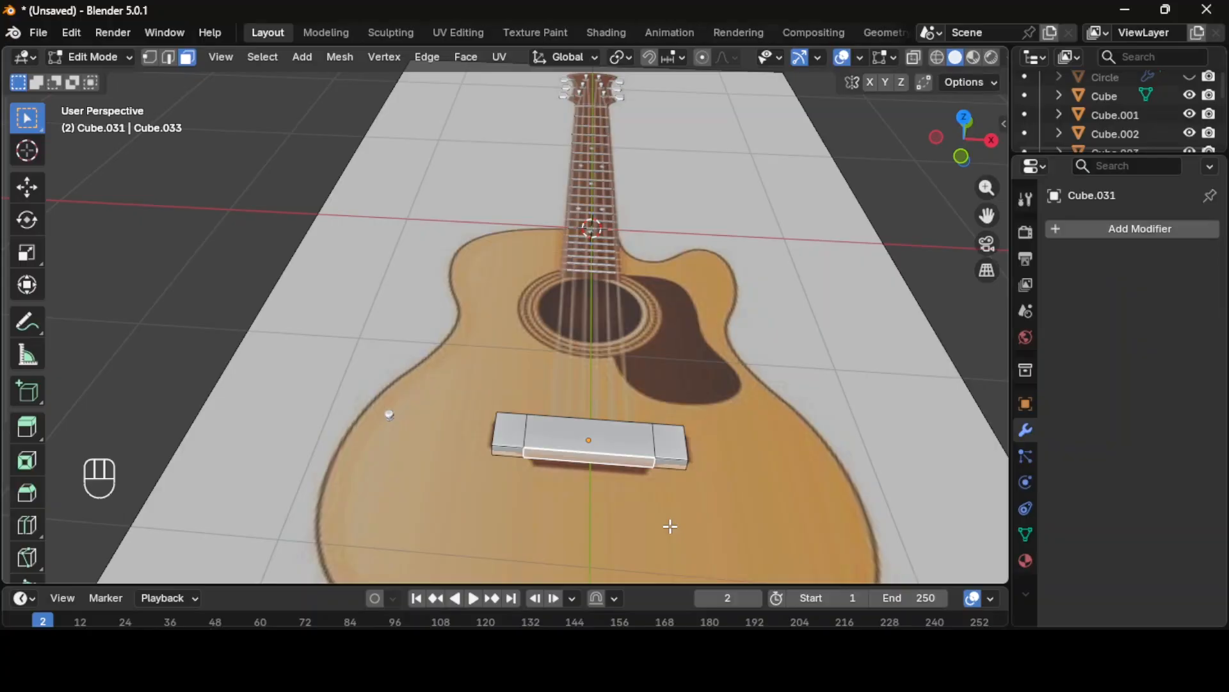
{"action": "key", "text": "KP_7"}
{"action": "key", "text": "e"}
{"action": "key", "text": "y"}
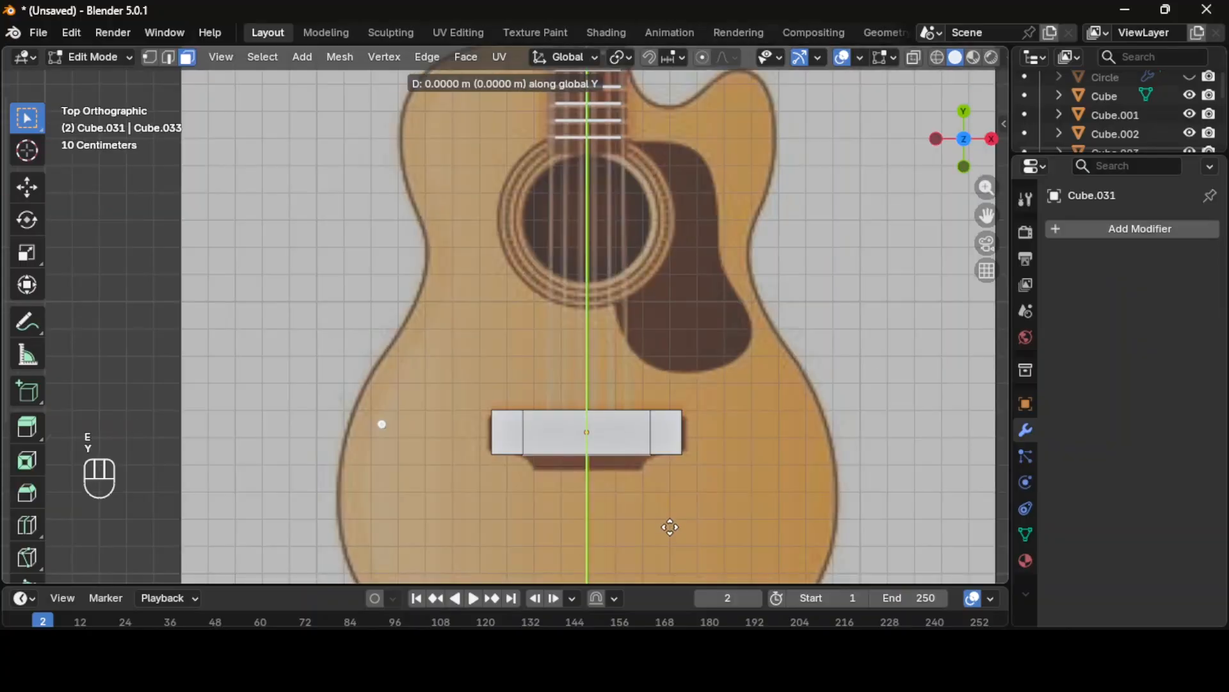
{"action": "left_click", "coordinate": [669, 530]}
Step: Scale the bridge's extruded front face to 0.899, extrude it about -0.043 m further along global Y, and narrow the end slightly
{"action": "key", "text": "s"}
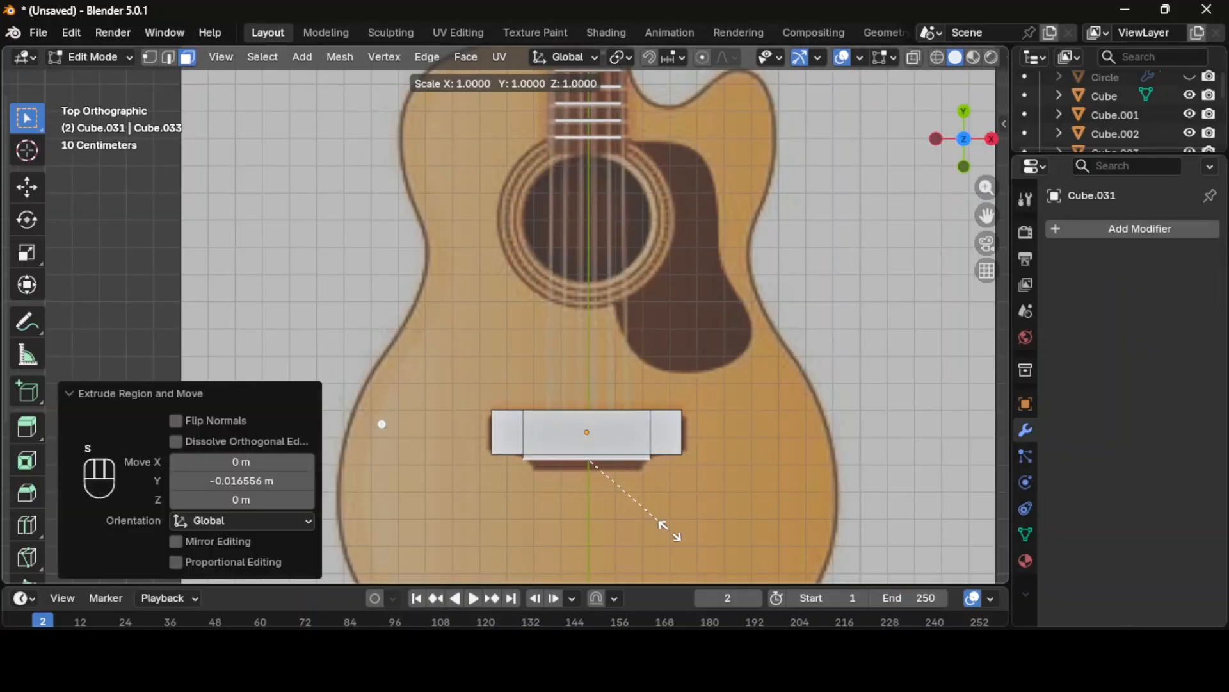
{"action": "left_click", "coordinate": [659, 527]}
{"action": "key", "text": "e"}
{"action": "key", "text": "y"}
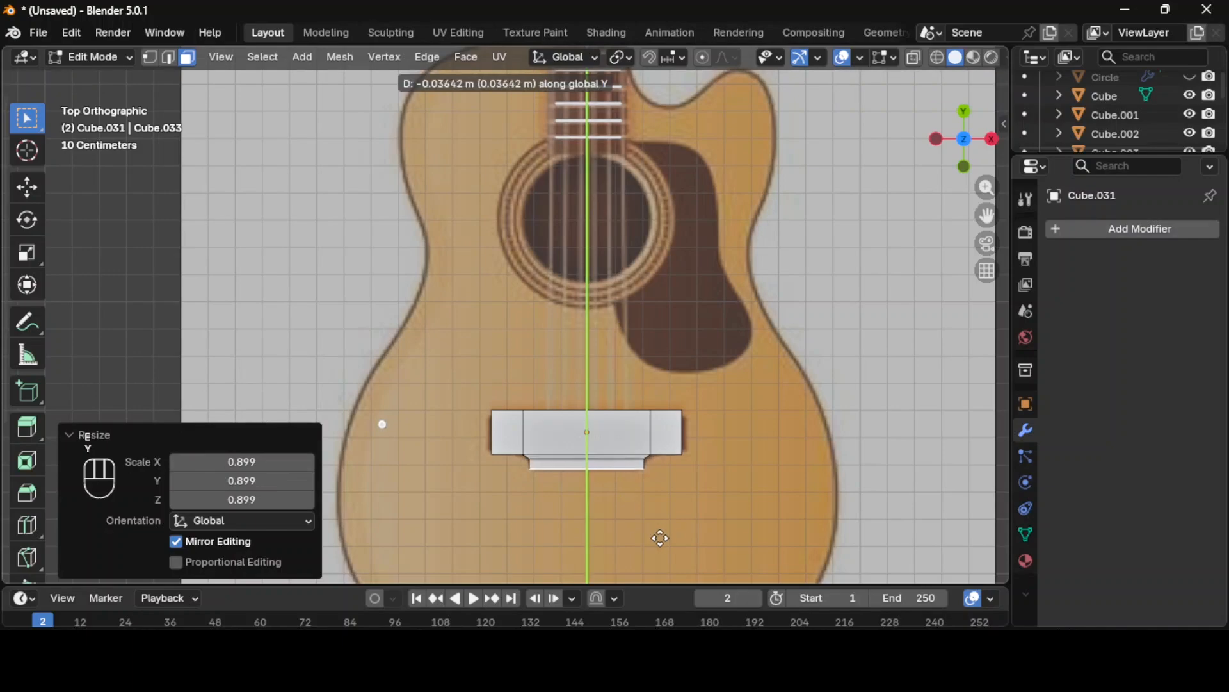
{"action": "left_click", "coordinate": [663, 539]}
{"action": "key", "text": "s"}
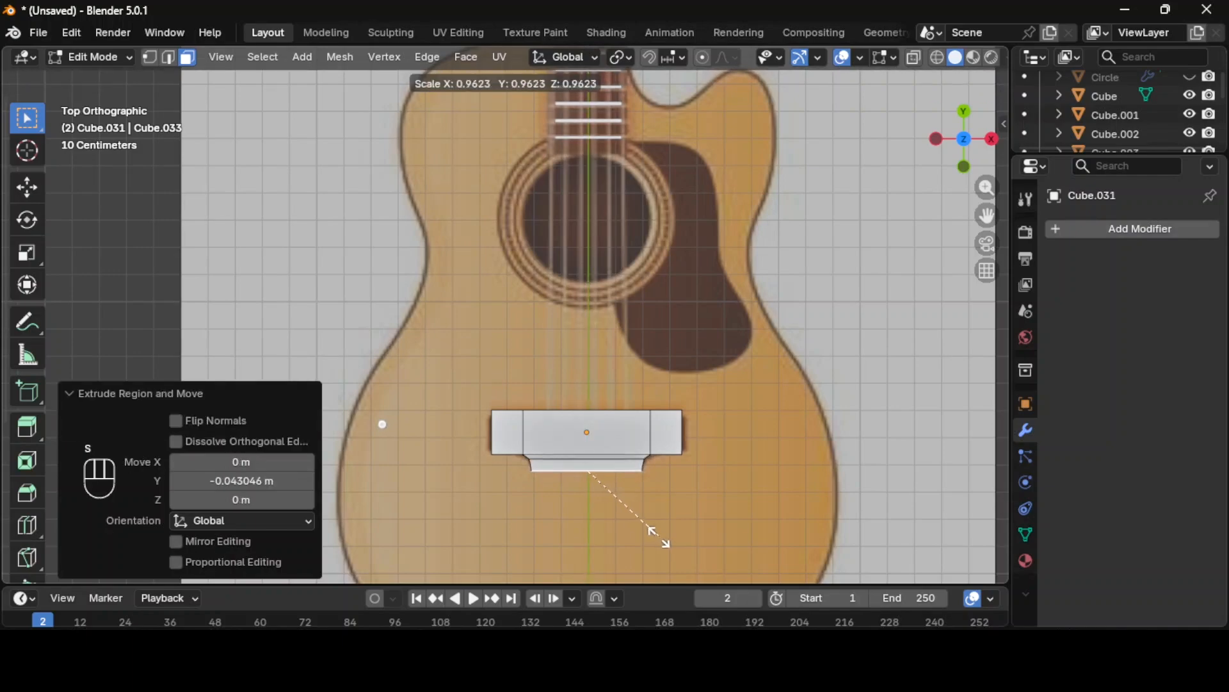
{"action": "left_click", "coordinate": [614, 485]}
Step: Select the bridge's sharp edges at 30° sharpness and bevel them about 0.0136 m wide with one segment
{"action": "left_click", "coordinate": [518, 433]}
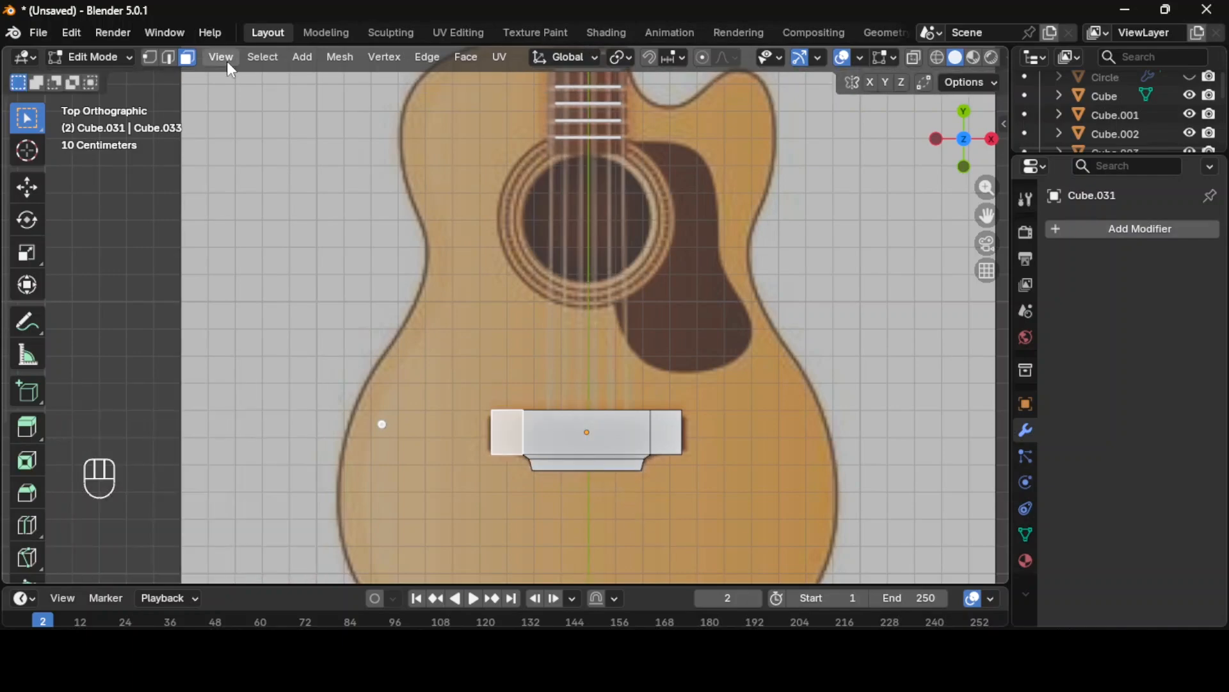
{"action": "left_click", "coordinate": [221, 57]}
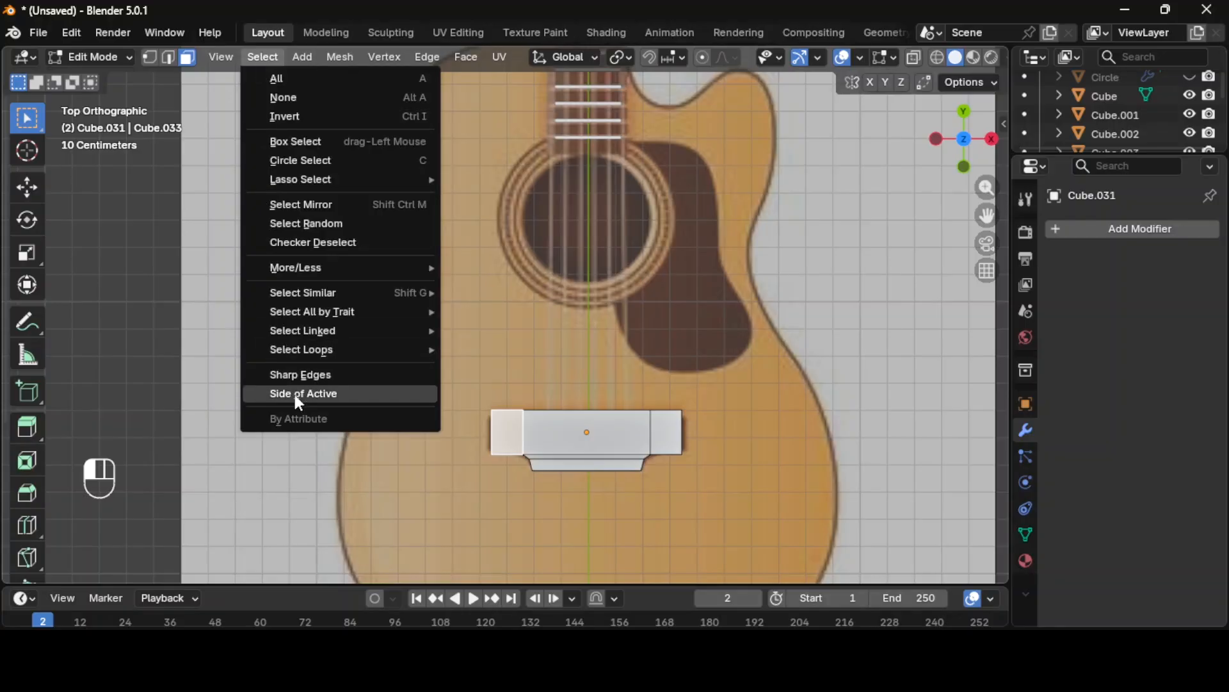
{"action": "left_click", "coordinate": [300, 374]}
{"action": "key", "text": "ctrl+b"}
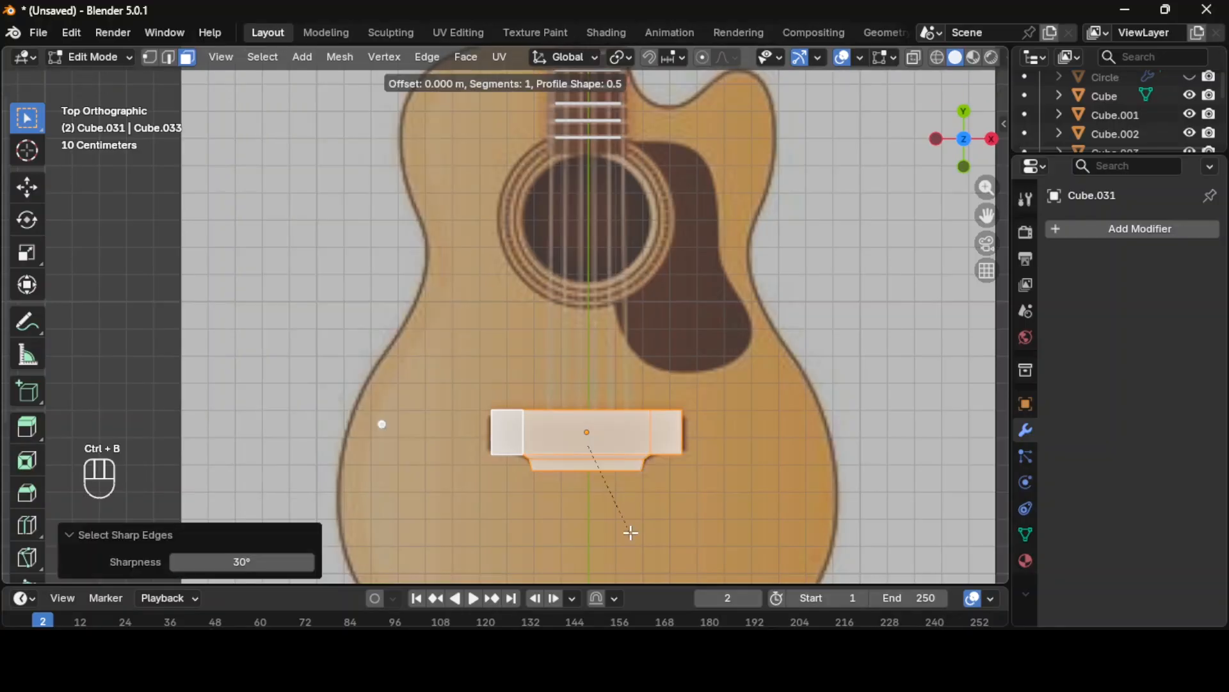
{"action": "left_click", "coordinate": [632, 538]}
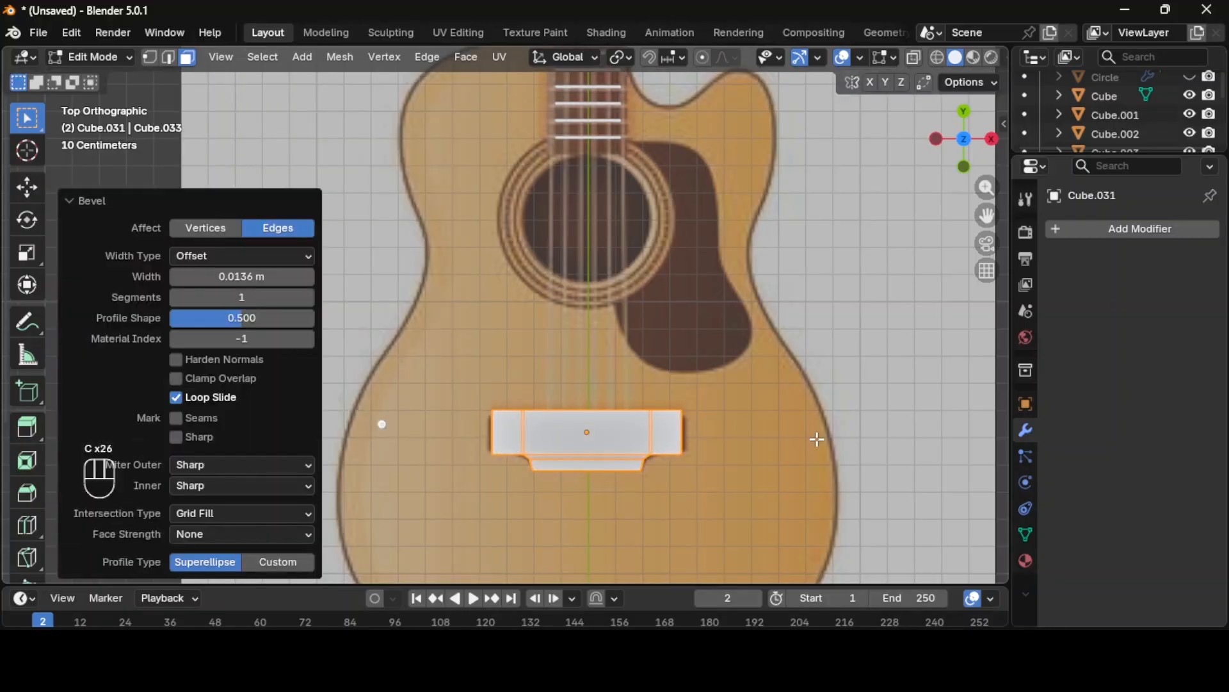
{"action": "left_click", "coordinate": [838, 422]}
{"action": "key", "text": "Tab"}
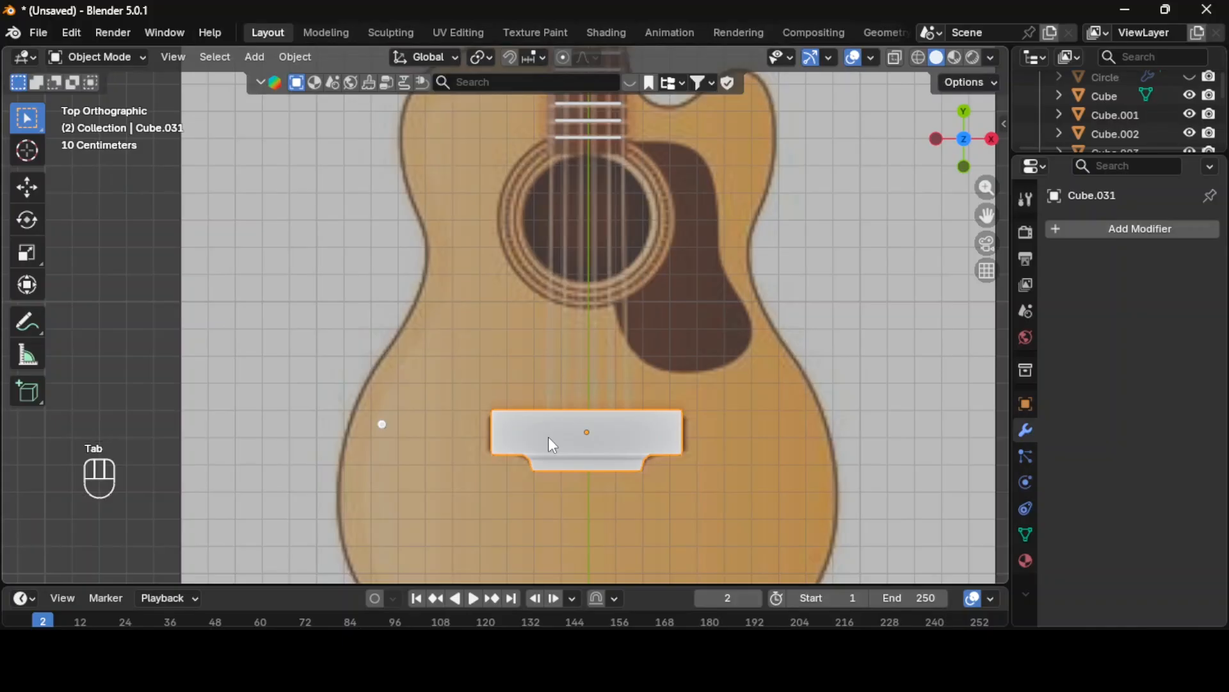
Step: Add a Subdivision Surface modifier with viewport level 2 to the bridge and shade it smooth, keeping sharp edges
{"action": "left_click", "coordinate": [1140, 229]}
{"action": "left_click", "coordinate": [939, 525]}
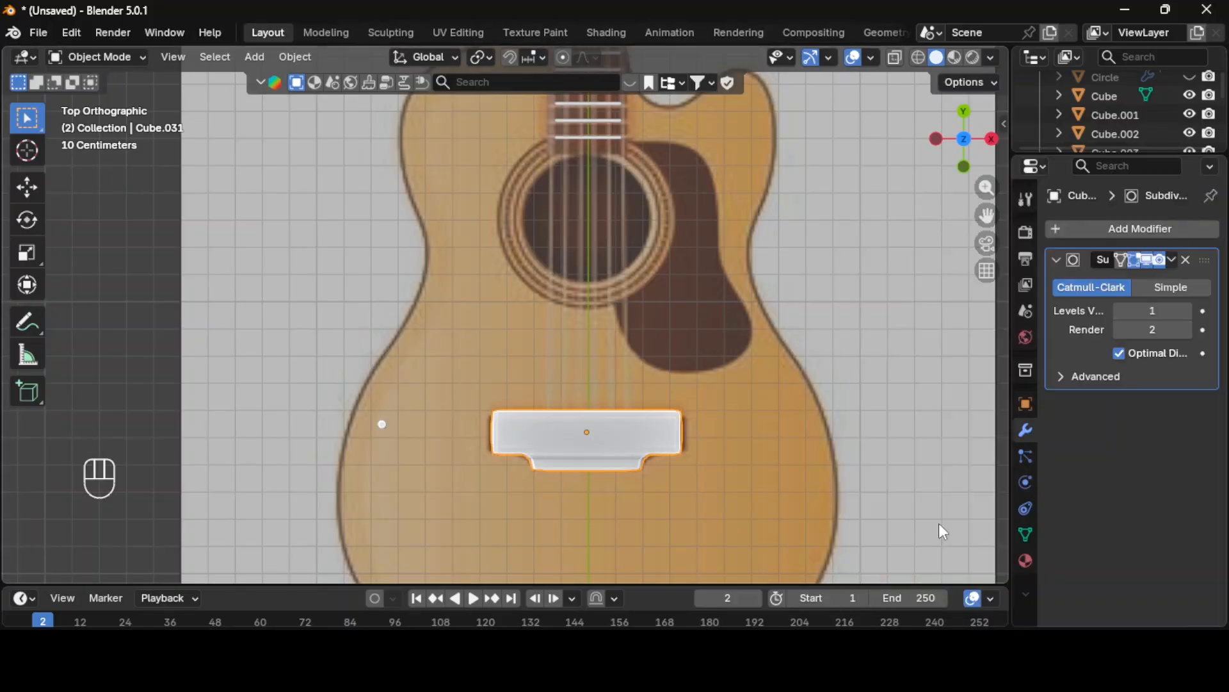
{"action": "left_click", "coordinate": [1186, 311]}
{"action": "left_click", "coordinate": [759, 440]}
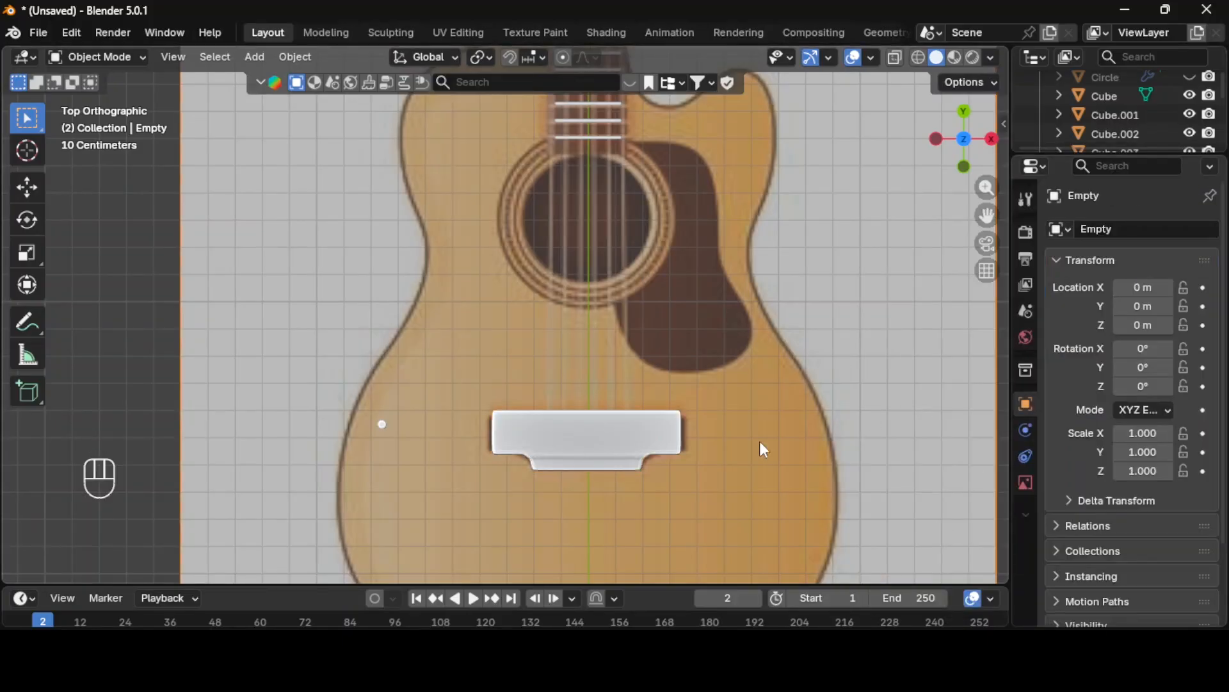
{"action": "left_click", "coordinate": [625, 425]}
{"action": "right_click", "coordinate": [625, 425]}
{"action": "left_click", "coordinate": [517, 259]}
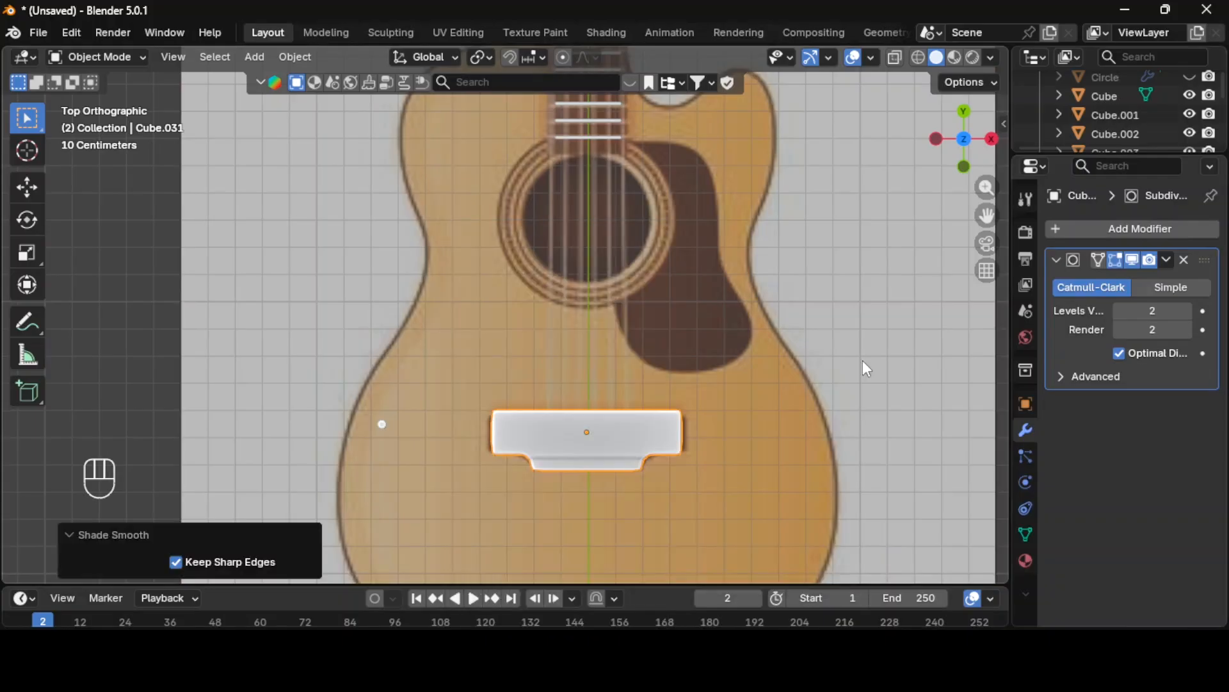
{"action": "left_click", "coordinate": [862, 362]}
{"action": "mouse_move", "coordinate": [859, 482]}
{"action": "middle_mouse_down"}
{"action": "mouse_move", "coordinate": [843, 380]}
{"action": "mouse_move", "coordinate": [857, 488]}
{"action": "middle_mouse_up"}
Step: Hide the bridge and duplicate the fret nearest the soundhole onto the saddle in the reference image
{"action": "left_click", "coordinate": [654, 440]}
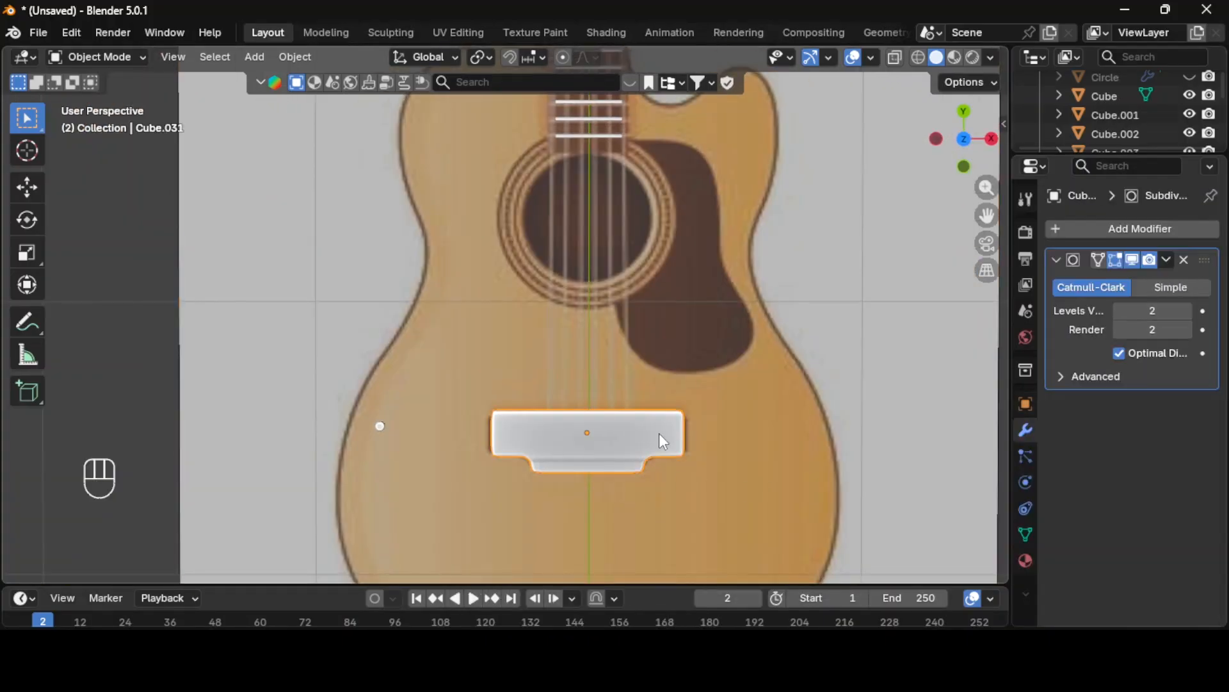
{"action": "key", "text": "h"}
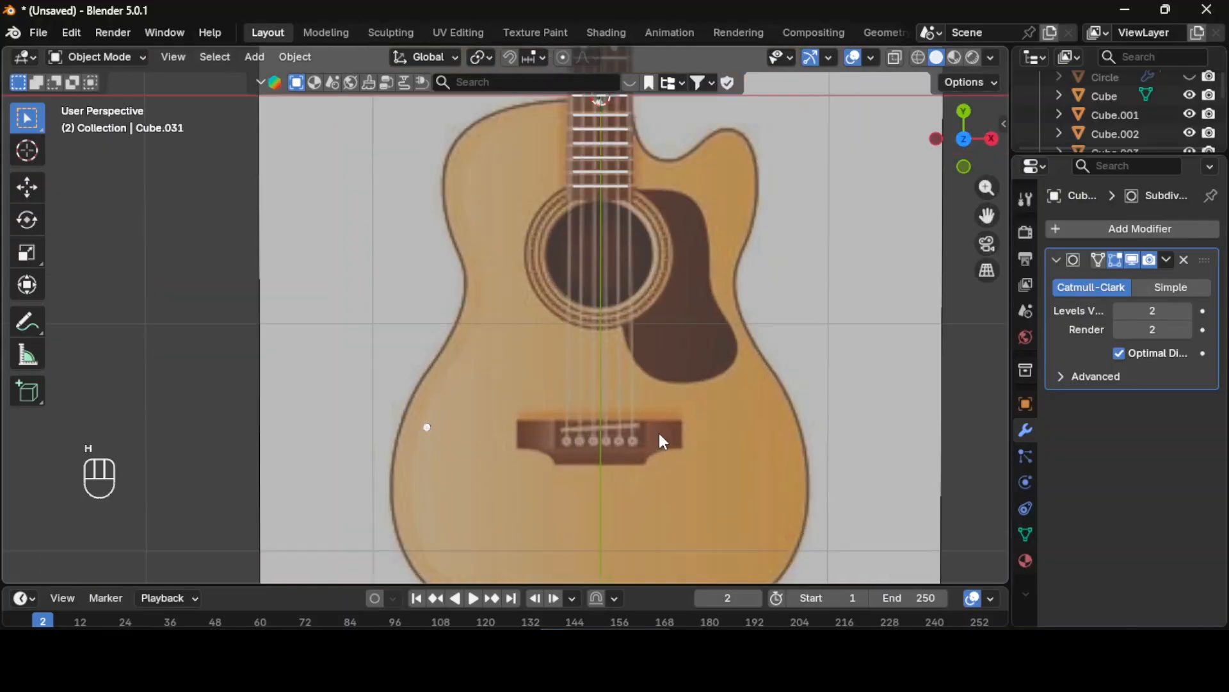
{"action": "left_click", "coordinate": [616, 195]}
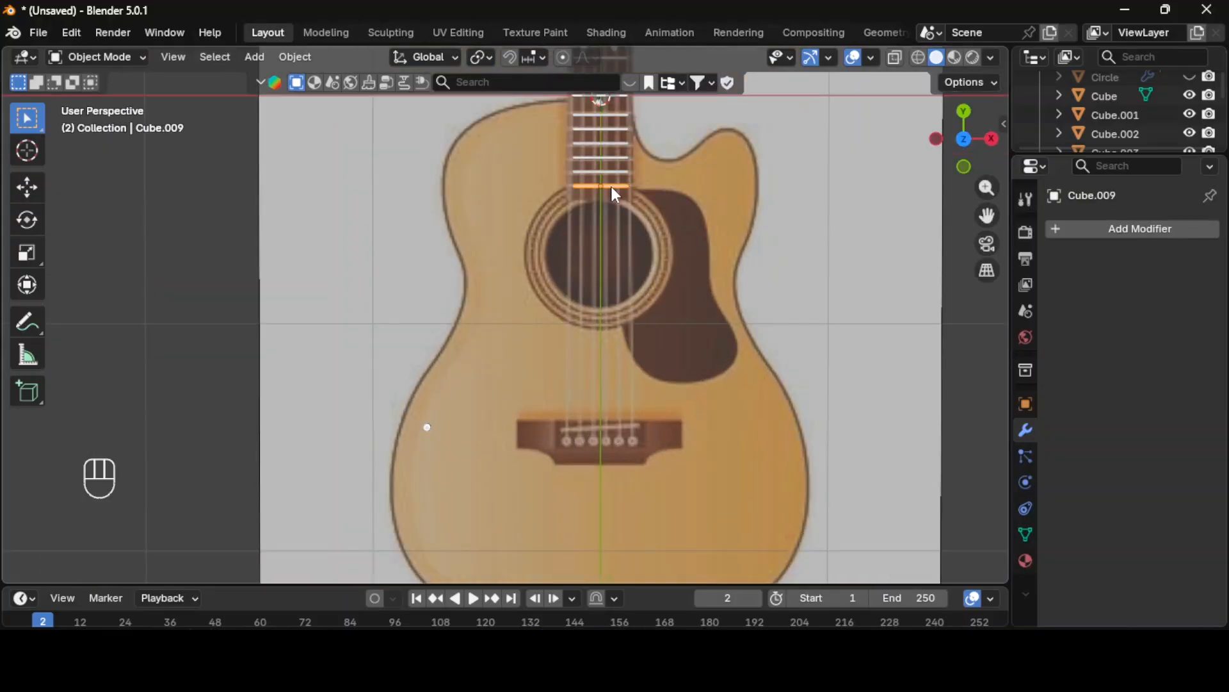
{"action": "key", "text": "shift+d"}
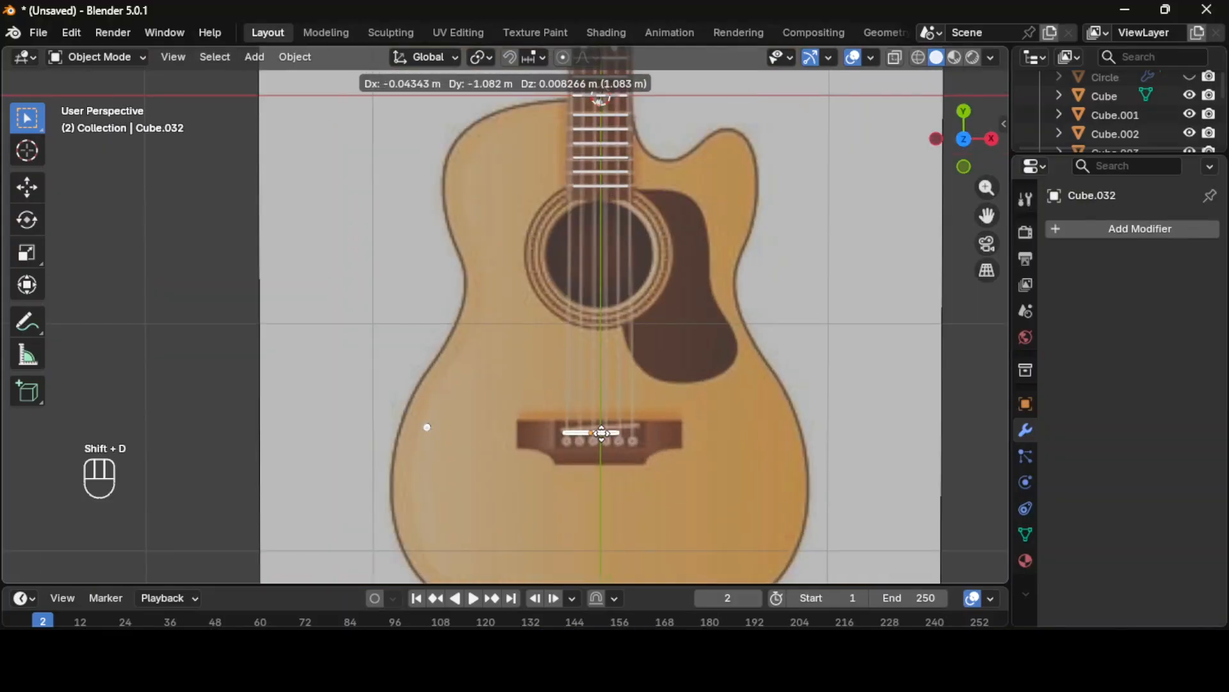
{"action": "left_click", "coordinate": [602, 432]}
Step: Rotate the saddle copy about -2.54° in the view plane and scale it up to span the reference saddle
{"action": "key", "text": "r"}
{"action": "left_click", "coordinate": [651, 442]}
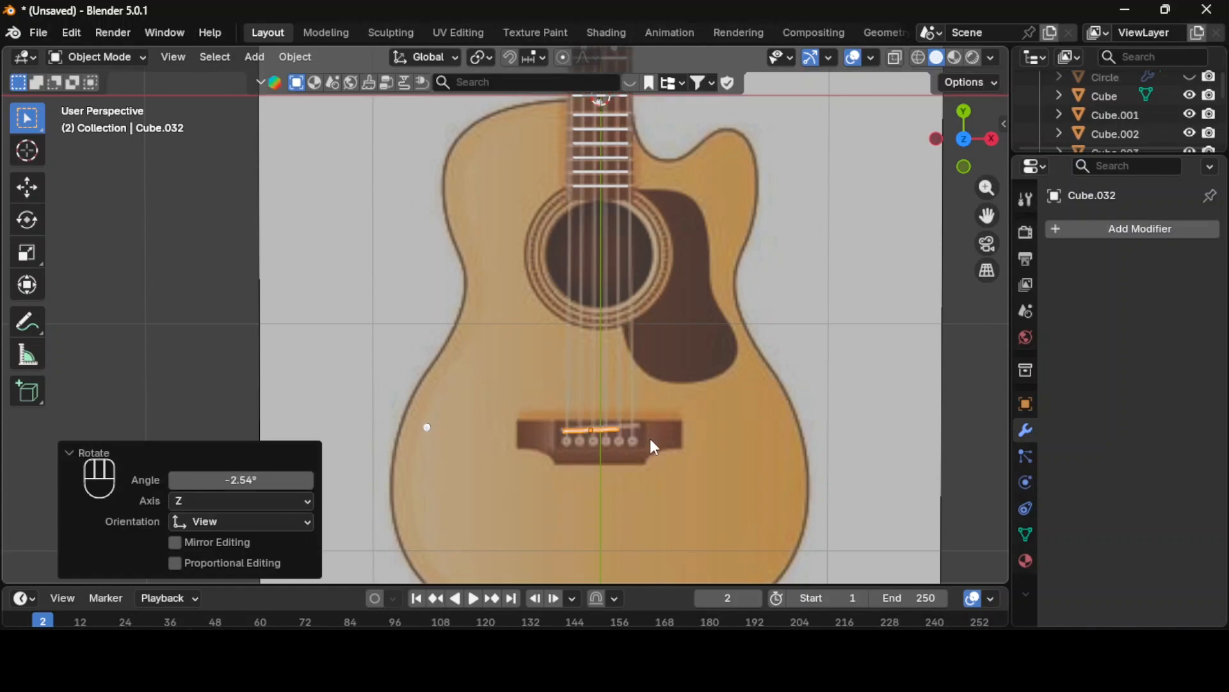
{"action": "key", "text": "s"}
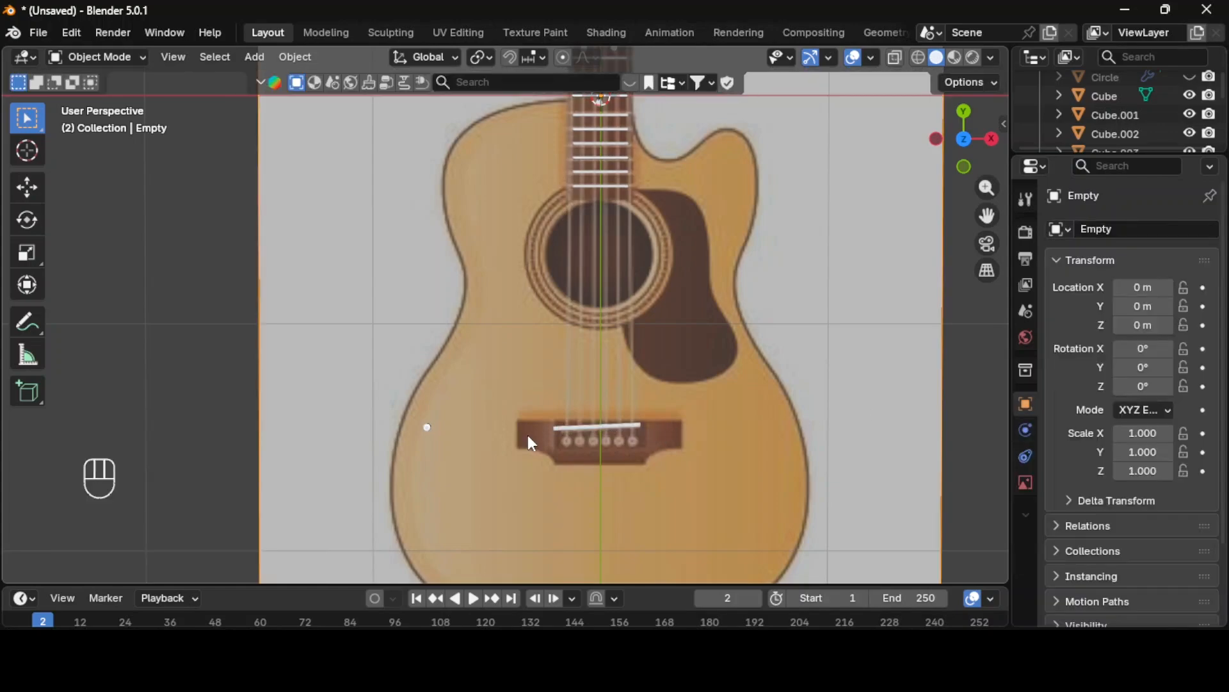
Step: Move the spare dot cylinder from the guitar body onto the first bridge pin in the reference image
{"action": "left_click", "coordinate": [429, 426]}
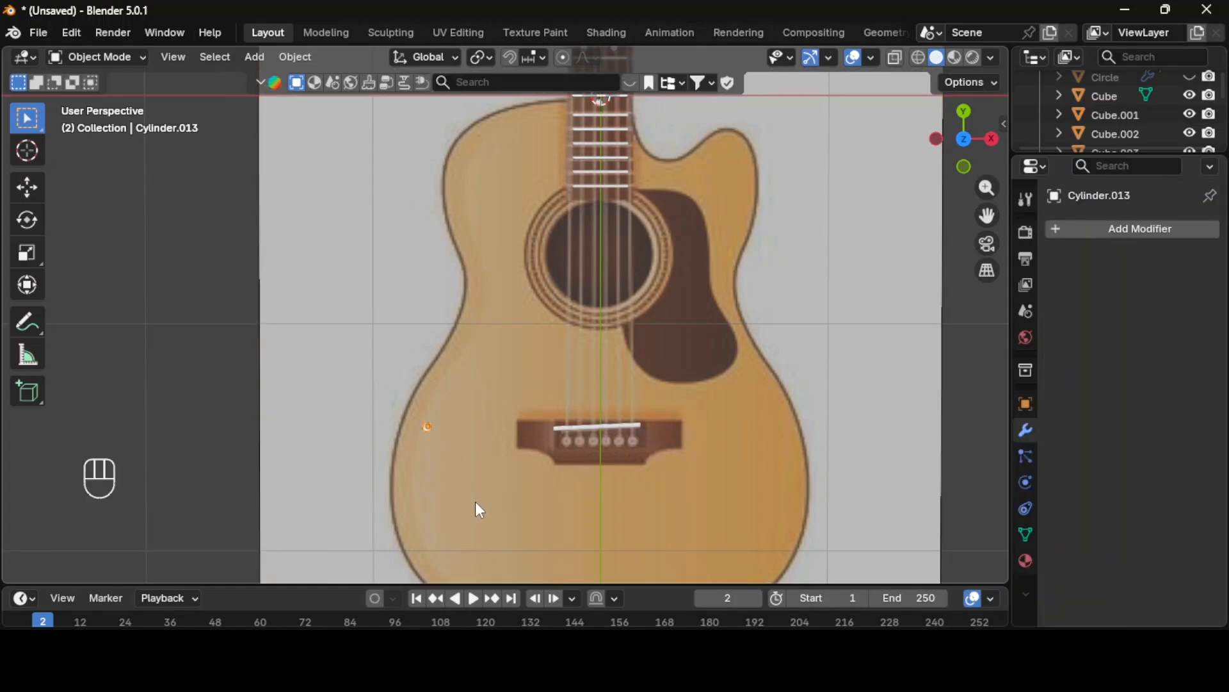
{"action": "key", "text": "g"}
{"action": "left_click", "coordinate": [617, 524]}
Step: Duplicate the bridge pin five times along the row at about 0.06 m spacing and adjust its alignment to the reference pins
{"action": "key", "text": "shift+d"}
{"action": "left_click", "coordinate": [624, 513]}
{"action": "key", "text": "shift+d"}
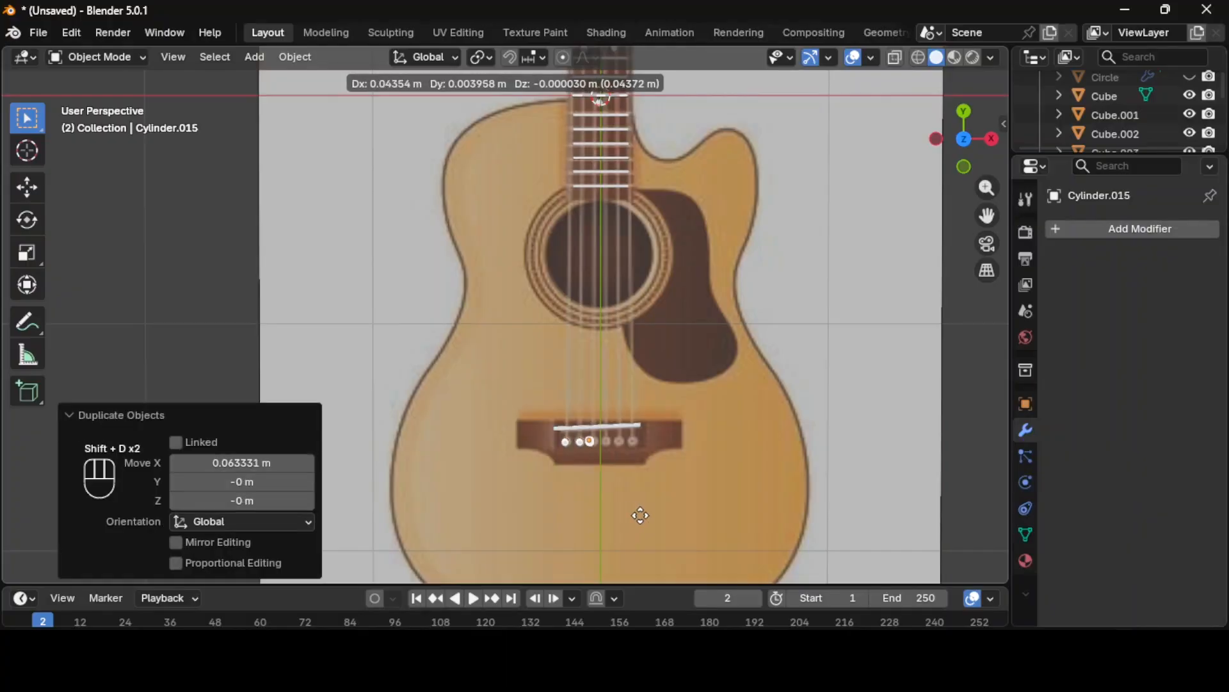
{"action": "left_click", "coordinate": [666, 524]}
{"action": "key", "text": "shift+d"}
{"action": "left_click", "coordinate": [678, 522]}
{"action": "key", "text": "shift+d"}
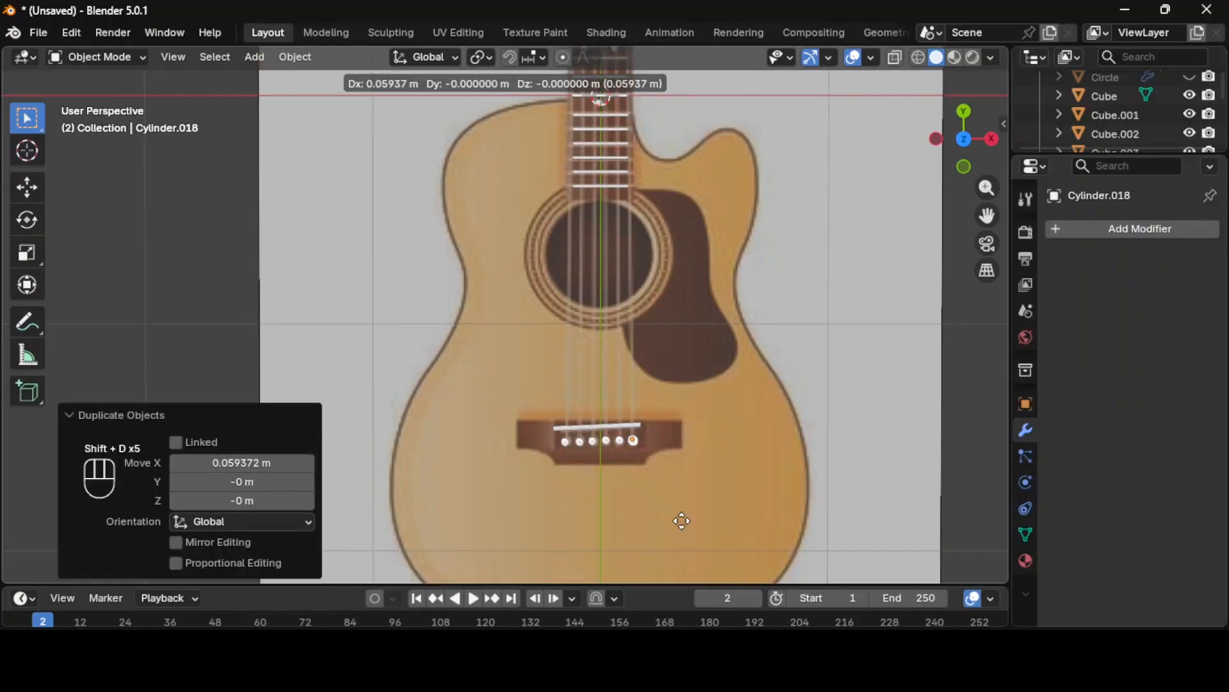
{"action": "left_click", "coordinate": [681, 521]}
{"action": "left_click", "coordinate": [620, 442]}
{"action": "key", "text": "g"}
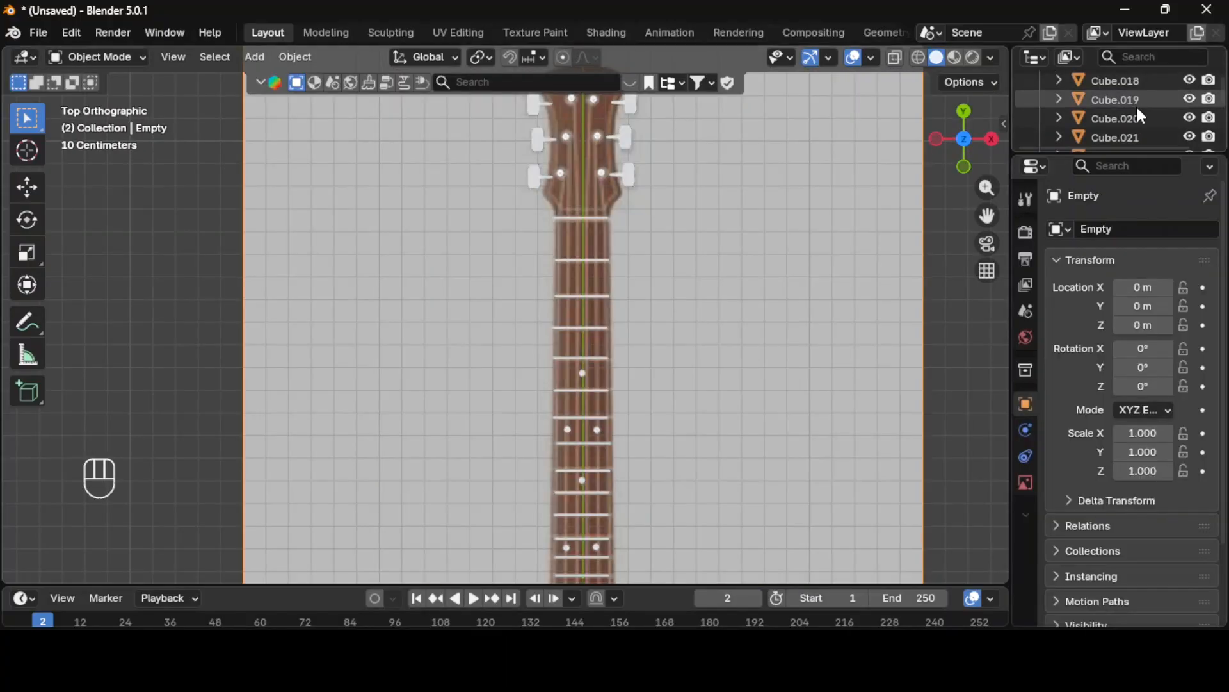
Step: Show the hidden guitar body again and hide the reference image
{"action": "scroll", "coordinate": [1137, 108], "scroll_direction": "up", "scroll_amount": 8}
{"action": "left_click", "coordinate": [1191, 98]}
{"action": "scroll", "coordinate": [1157, 108], "scroll_direction": "down", "scroll_amount": 11}
{"action": "mouse_move", "coordinate": [946, 458]}
{"action": "middle_mouse_down"}
{"action": "mouse_move", "coordinate": [938, 431]}
{"action": "mouse_move", "coordinate": [945, 441]}
{"action": "middle_mouse_up"}
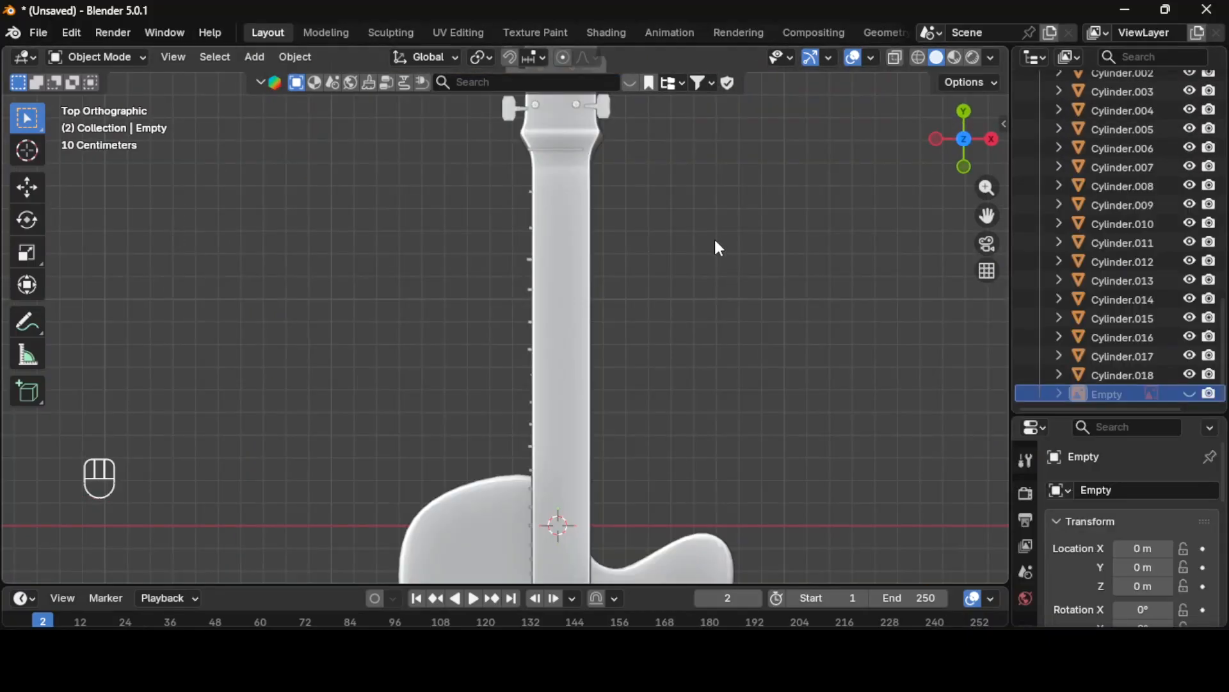
Step: Move the guitar body along the global Z axis to adjust its height relative to the frets and hardware
{"action": "key", "text": "KP_3"}
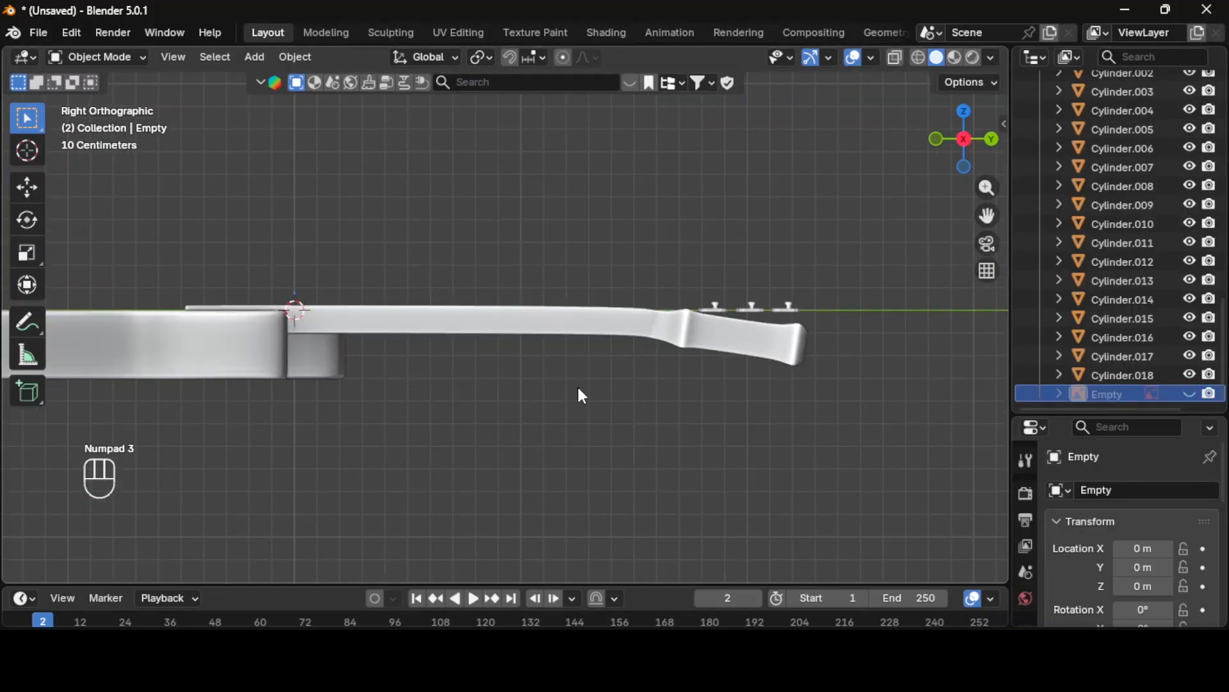
{"action": "left_click", "coordinate": [535, 326]}
{"action": "key", "text": "g"}
{"action": "key", "text": "z"}
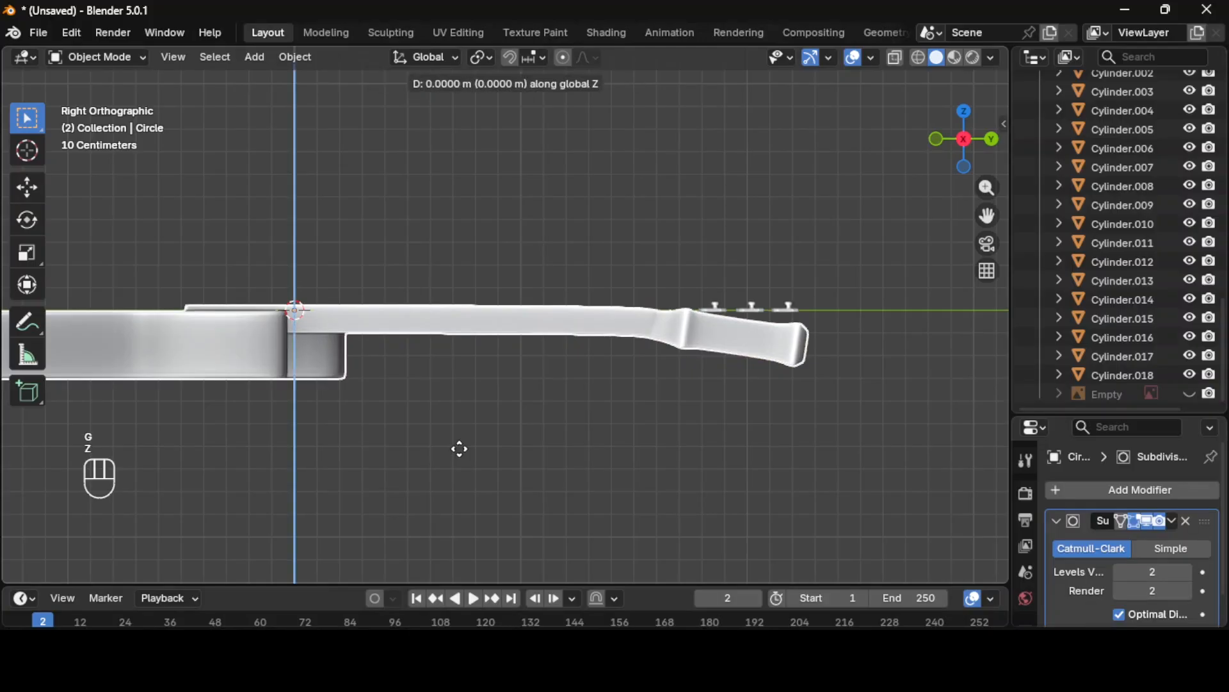
{"action": "left_click", "coordinate": [458, 448]}
Step: Rename the guitar body object as "guiter body"
{"action": "key", "text": "KP_7"}
{"action": "double_click", "coordinate": [1090, 119]}
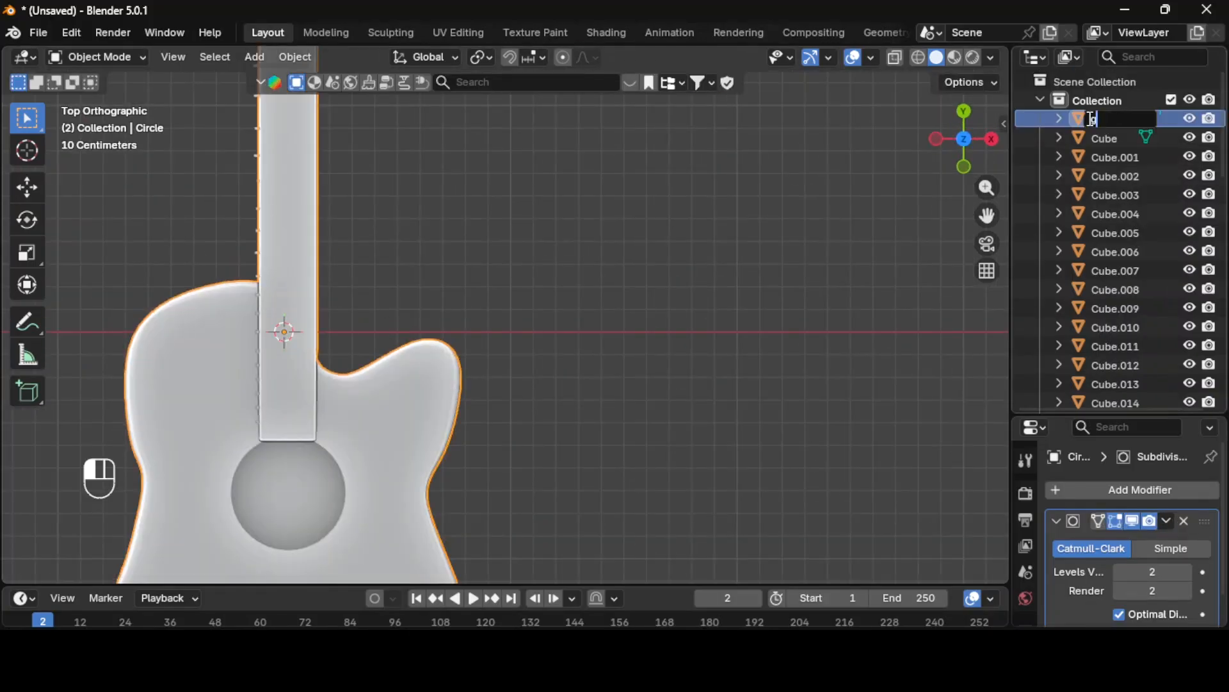
{"action": "type", "text": "guiter body"}
{"action": "key", "text": "Return"}
Step: Hide the guitar body to select all the frets and inlay dots, reveal it again, and move them onto the neck's surface
{"action": "scroll", "coordinate": [1125, 230], "scroll_direction": "down", "scroll_amount": 10}
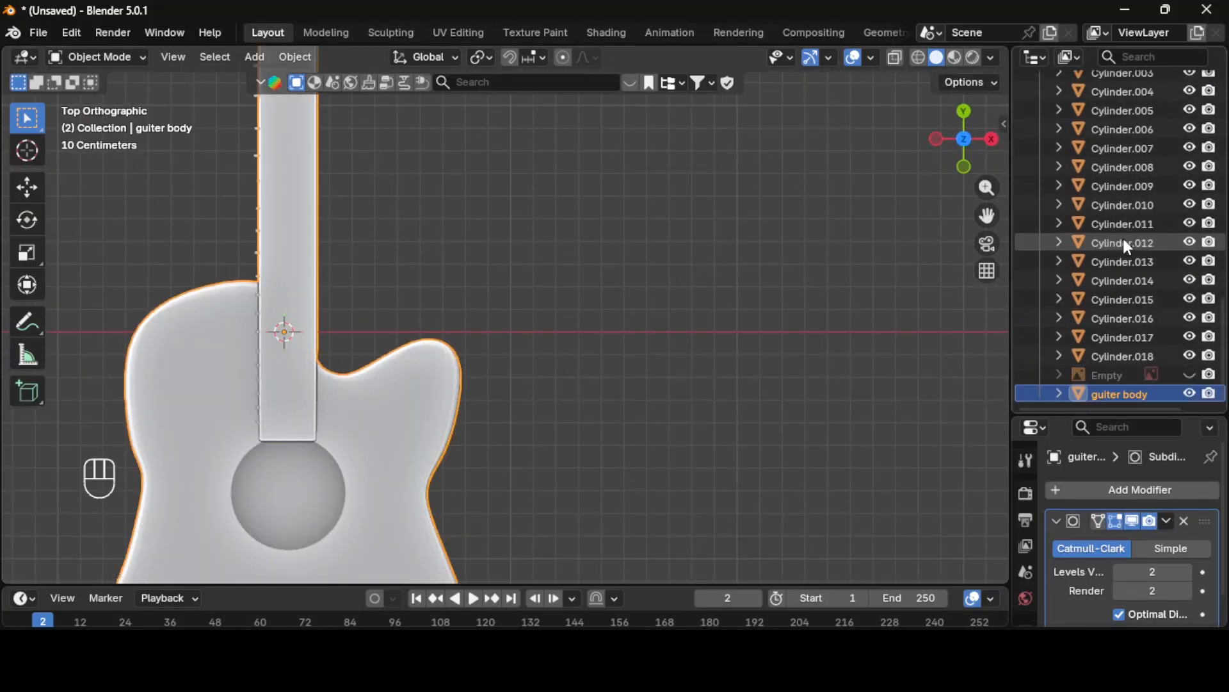
{"action": "key", "text": "h"}
{"action": "key", "text": "KP_7"}
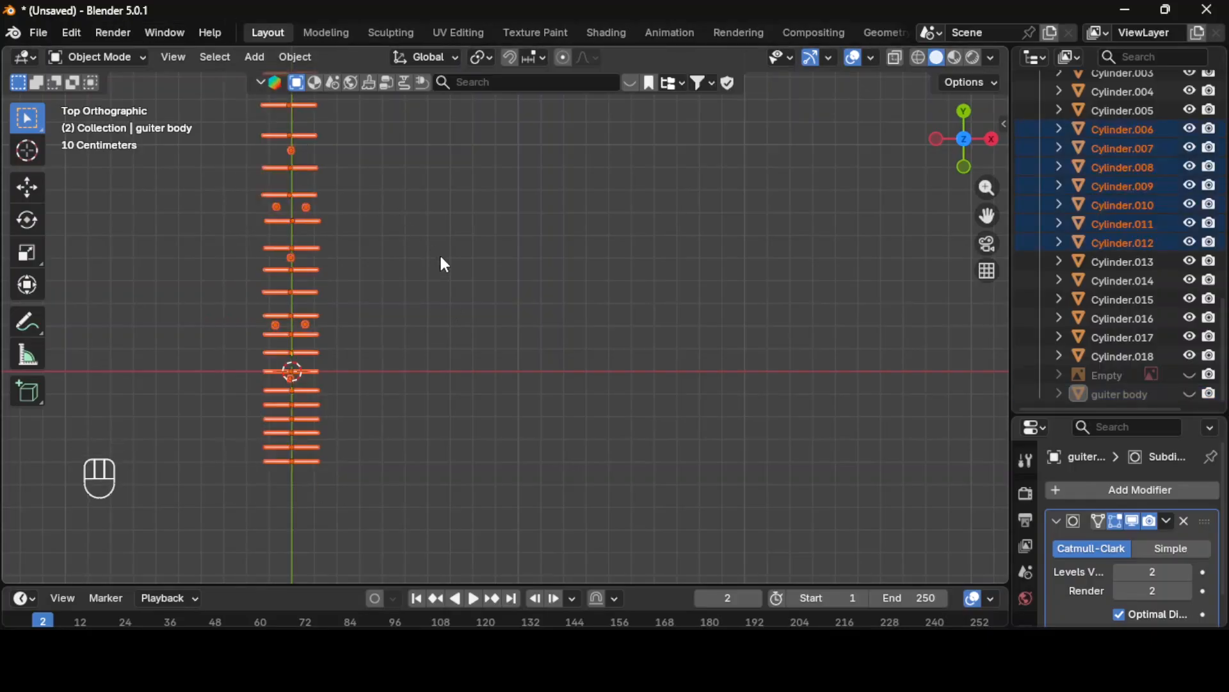
{"action": "key", "text": "alt+h"}
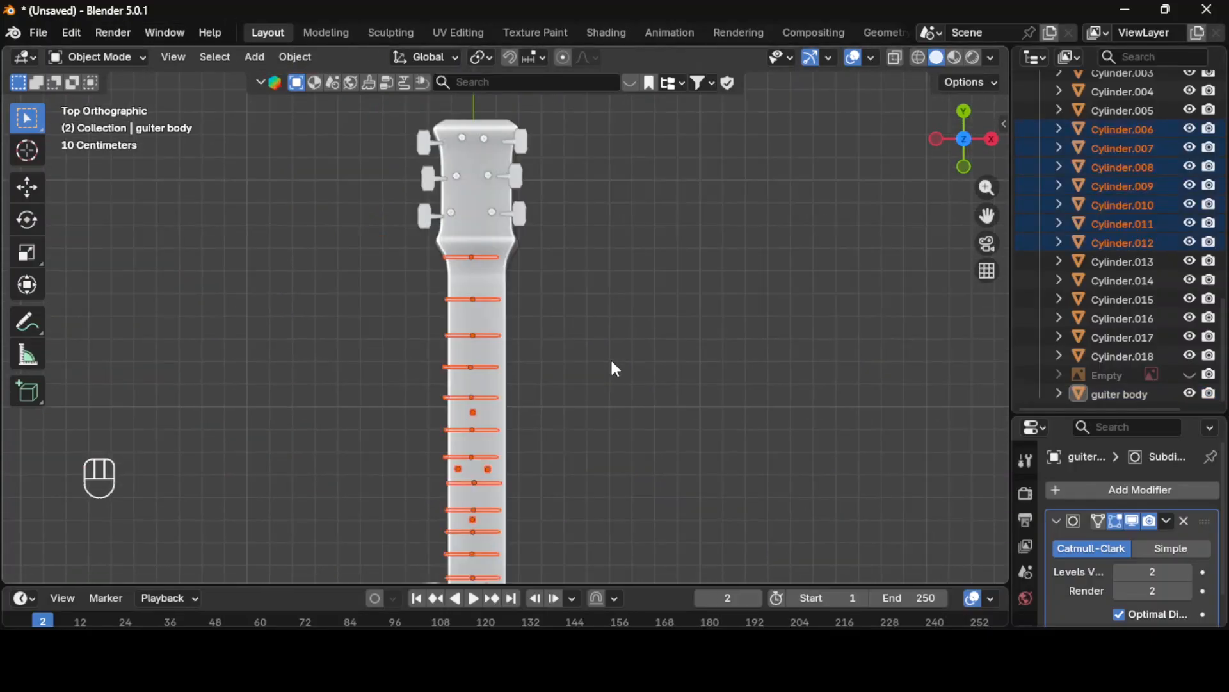
{"action": "key", "text": "KP_3"}
{"action": "key", "text": "g"}
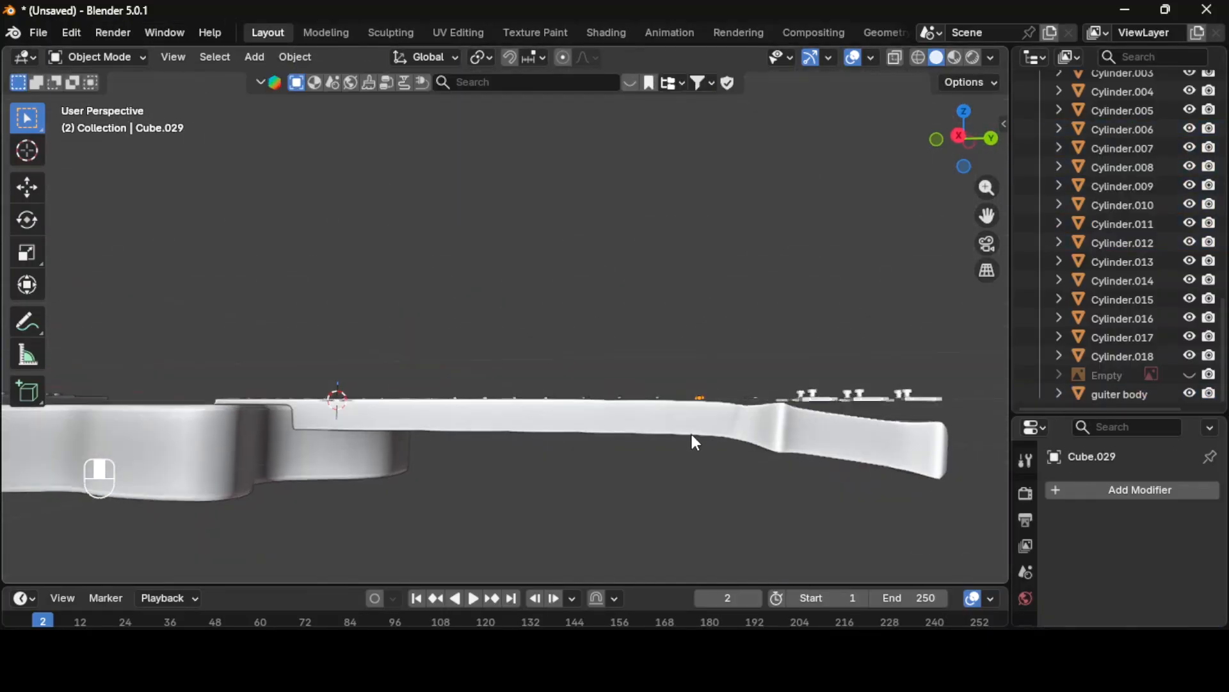
Step: Lower the tuning knobs nearest the neck by about 0.107 m along global Z to sit at the headstock's side
{"action": "middle_click_drag", "start_coordinate": [691, 435], "coordinate": [689, 484]}
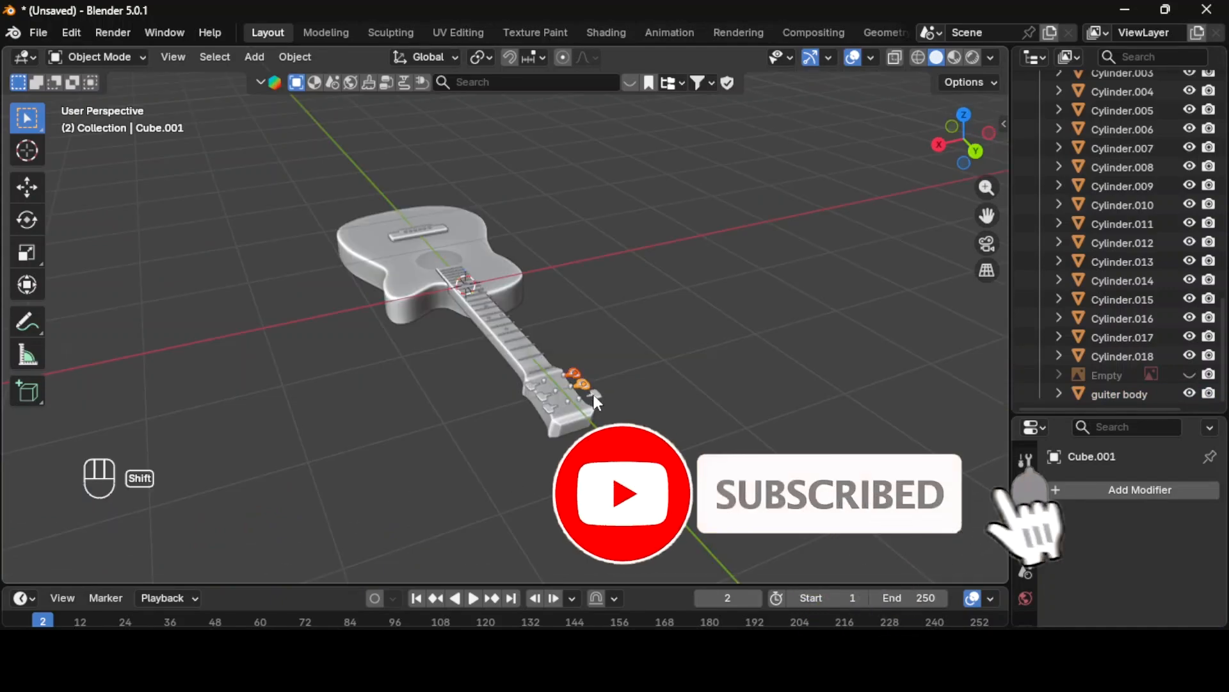
{"action": "left_click", "coordinate": [578, 408], "text": "shift"}
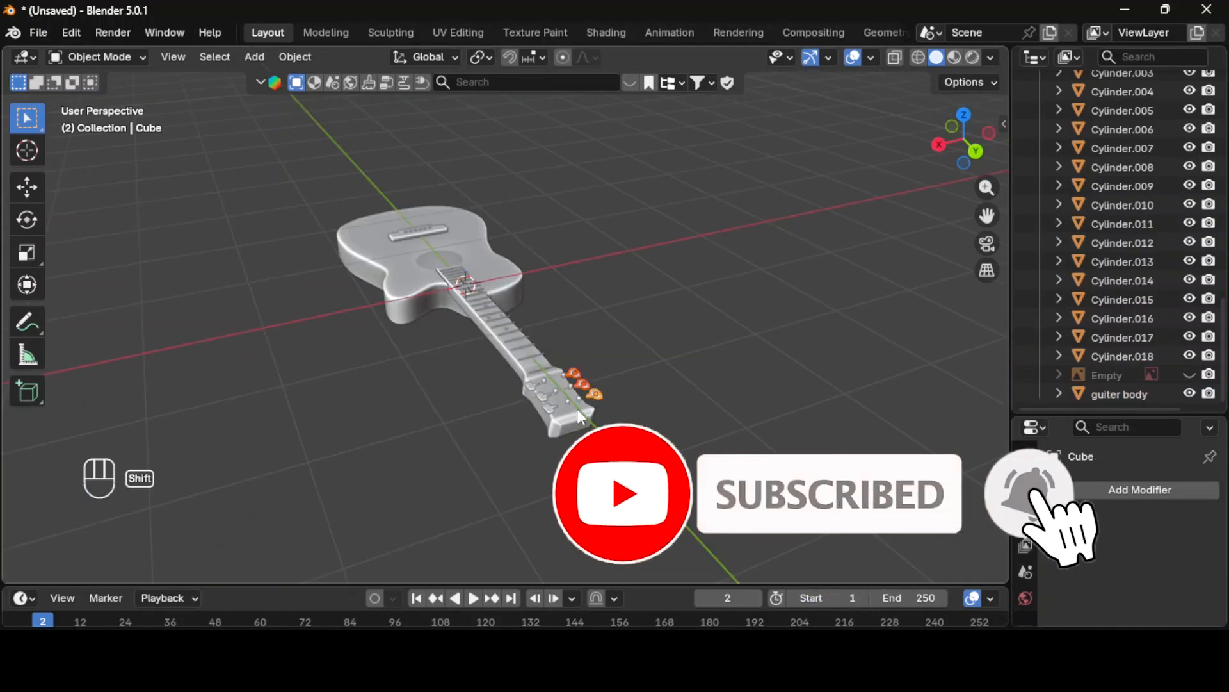
{"action": "key", "text": "g"}
{"action": "key", "text": "z"}
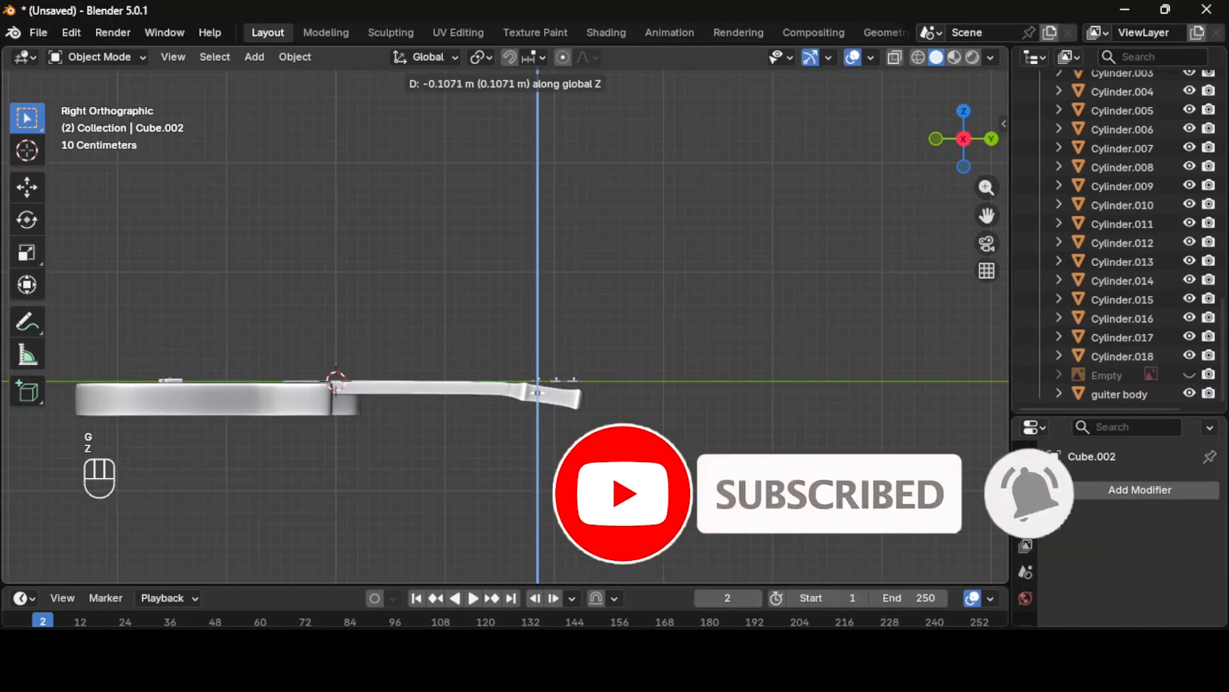
{"action": "key", "text": "Return"}
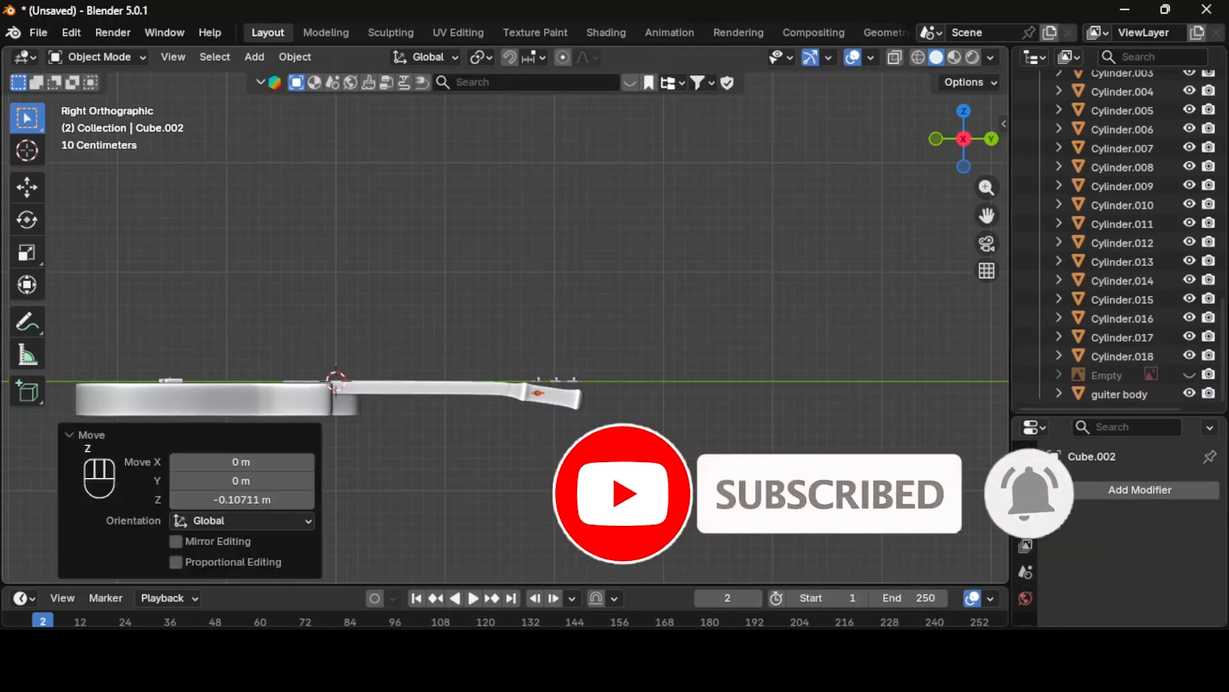
Step: Lower the remaining middle and end tuning knobs along global Z to follow the angled headstock
{"action": "key", "text": "g"}
{"action": "key", "text": "z"}
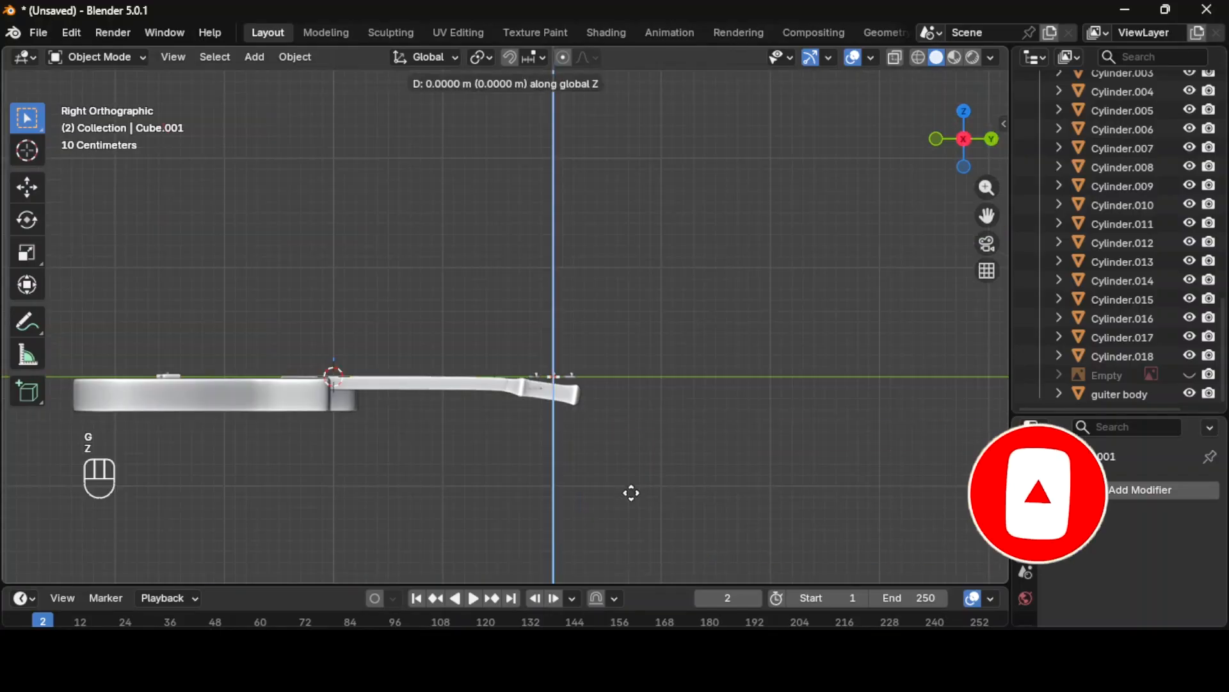
{"action": "key", "text": "Return"}
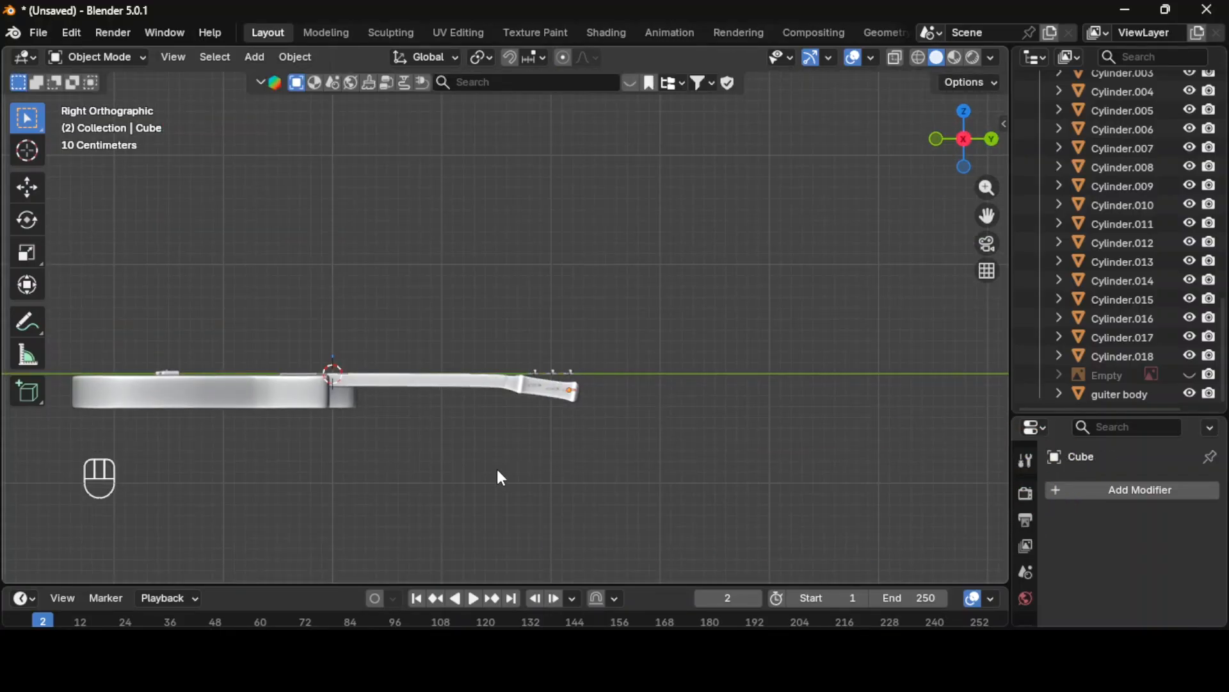
Step: Move the string posts down onto the face of the angled headstock
{"action": "middle_click_drag", "start_coordinate": [497, 468], "coordinate": [529, 526]}
{"action": "left_click", "coordinate": [535, 371]}
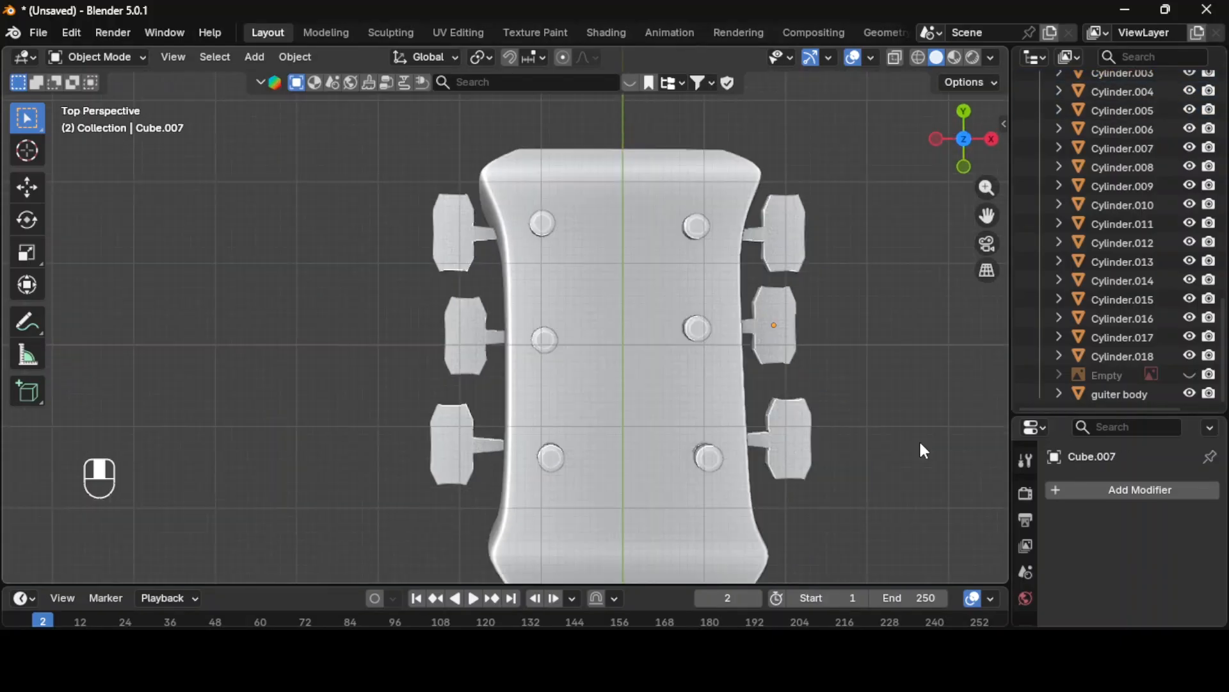
{"action": "middle_click_drag", "start_coordinate": [922, 447], "coordinate": [339, 244]}
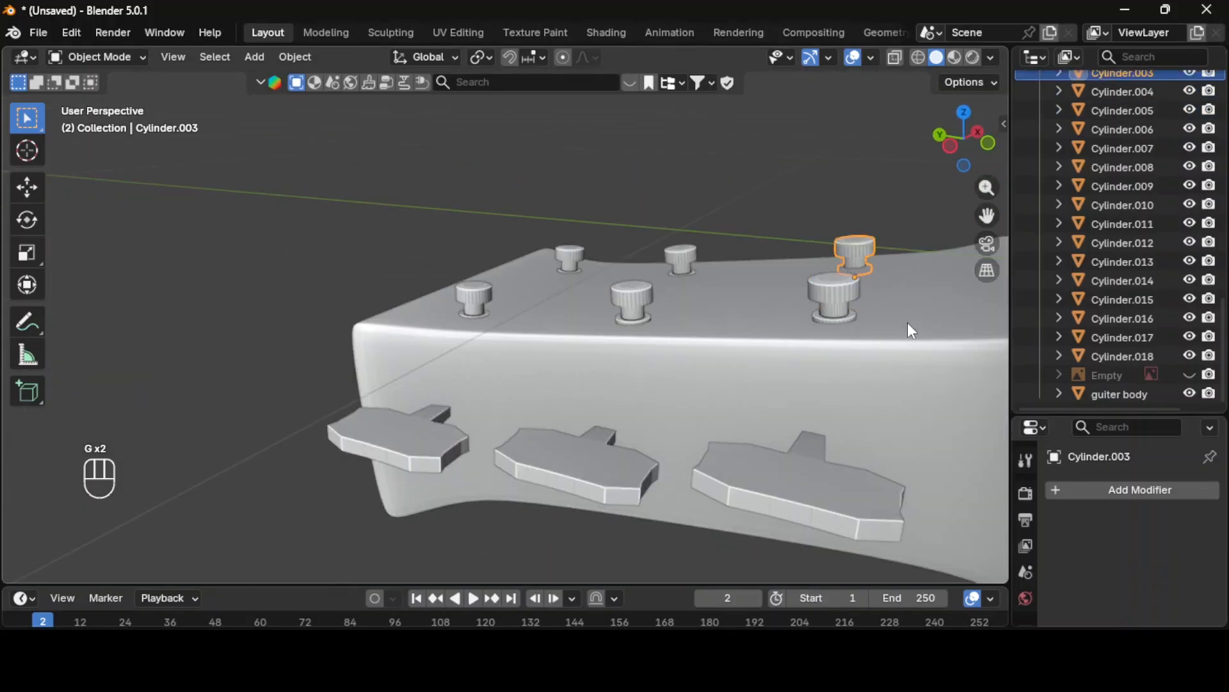
Step: Lower the saddle strip about 0.183 m along global Z so it sits on the bridge
{"action": "middle_click_drag", "start_coordinate": [908, 321], "coordinate": [652, 178]}
{"action": "left_click", "coordinate": [606, 349]}
{"action": "key", "text": "Tab"}
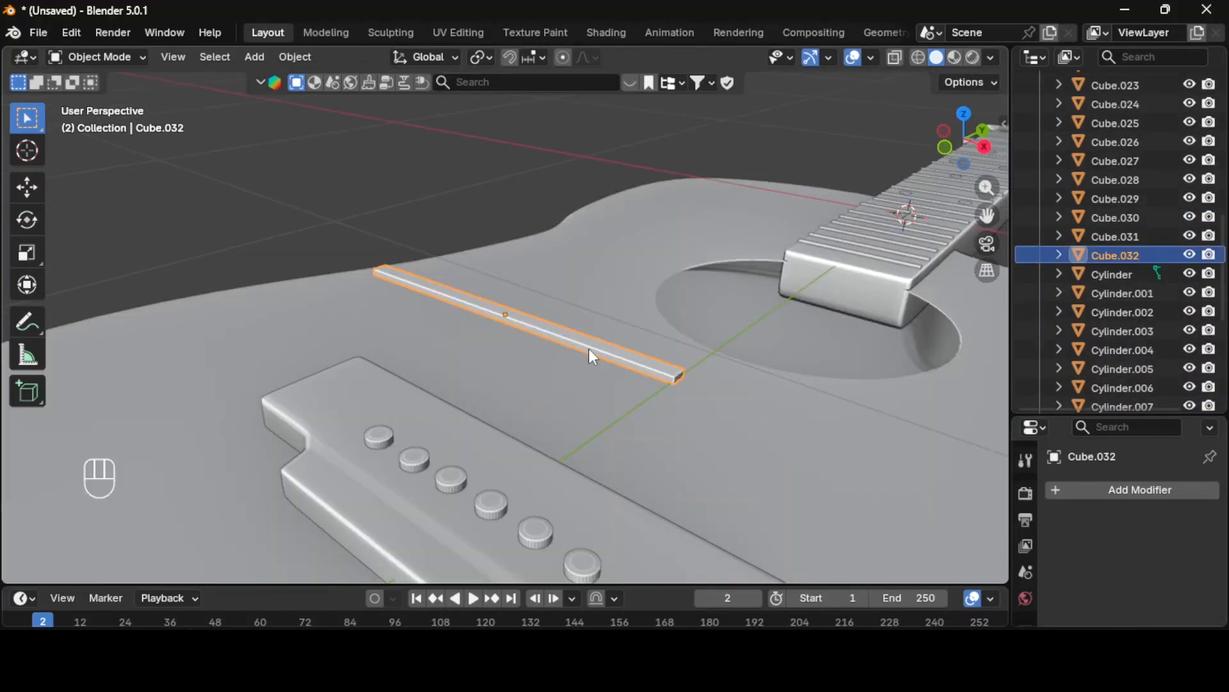
{"action": "key", "text": "g"}
{"action": "middle_click_drag", "start_coordinate": [733, 482], "coordinate": [739, 428], "text": "shift"}
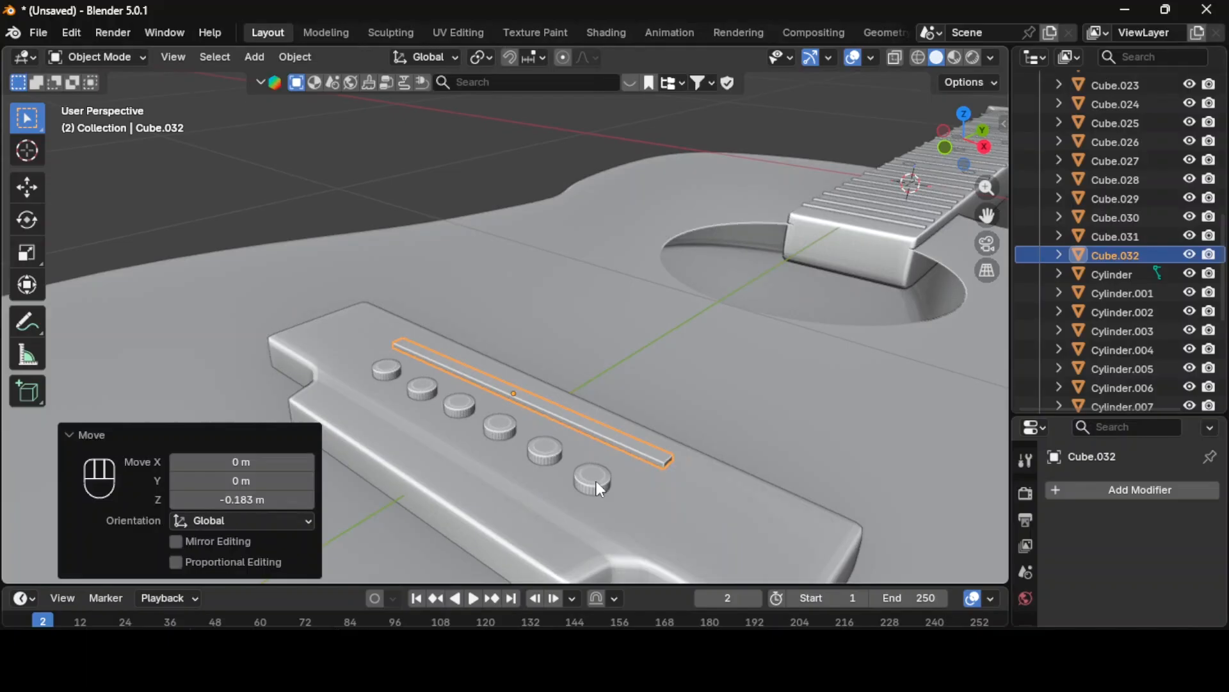
Step: Select all six bridge pins and raise them about 0.021 m along global Z so their heads stand above the bridge
{"action": "left_click", "coordinate": [596, 481]}
{"action": "left_click", "coordinate": [546, 452], "text": "shift"}
{"action": "left_click", "coordinate": [499, 429], "text": "shift"}
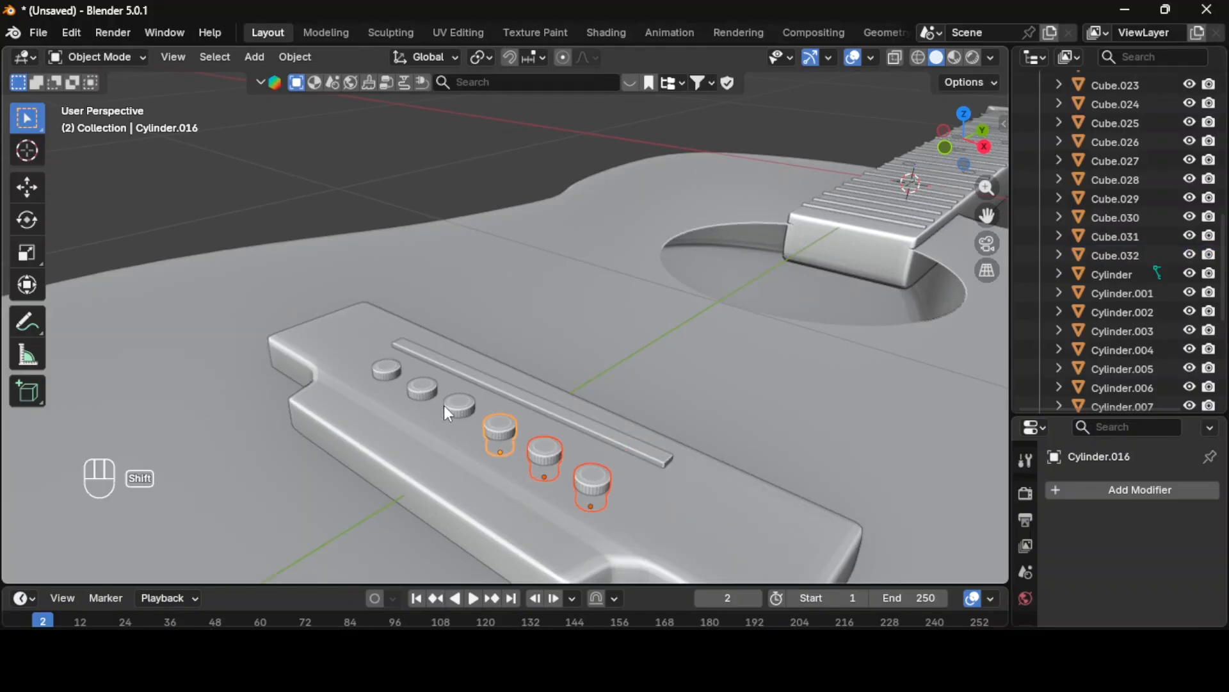
{"action": "left_click", "coordinate": [446, 404], "text": "shift"}
{"action": "left_click", "coordinate": [419, 390], "text": "shift"}
{"action": "left_click", "coordinate": [393, 373], "text": "shift"}
{"action": "key", "text": "g"}
{"action": "key", "text": "z"}
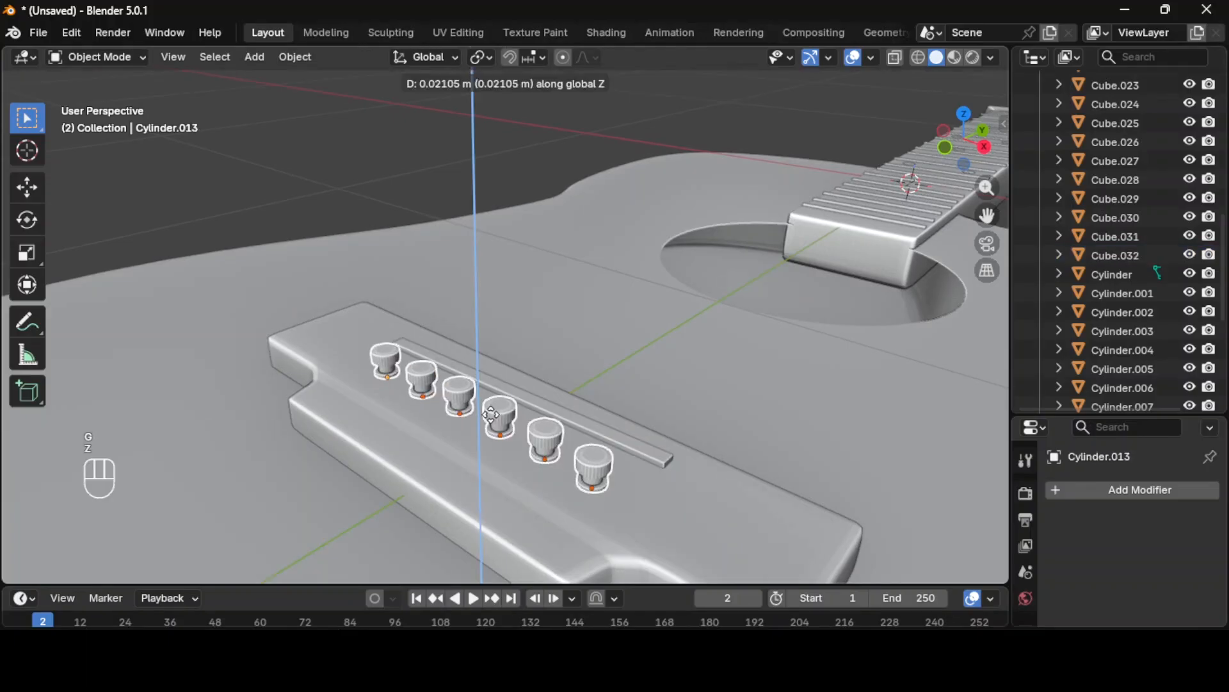
{"action": "left_click", "coordinate": [491, 415]}
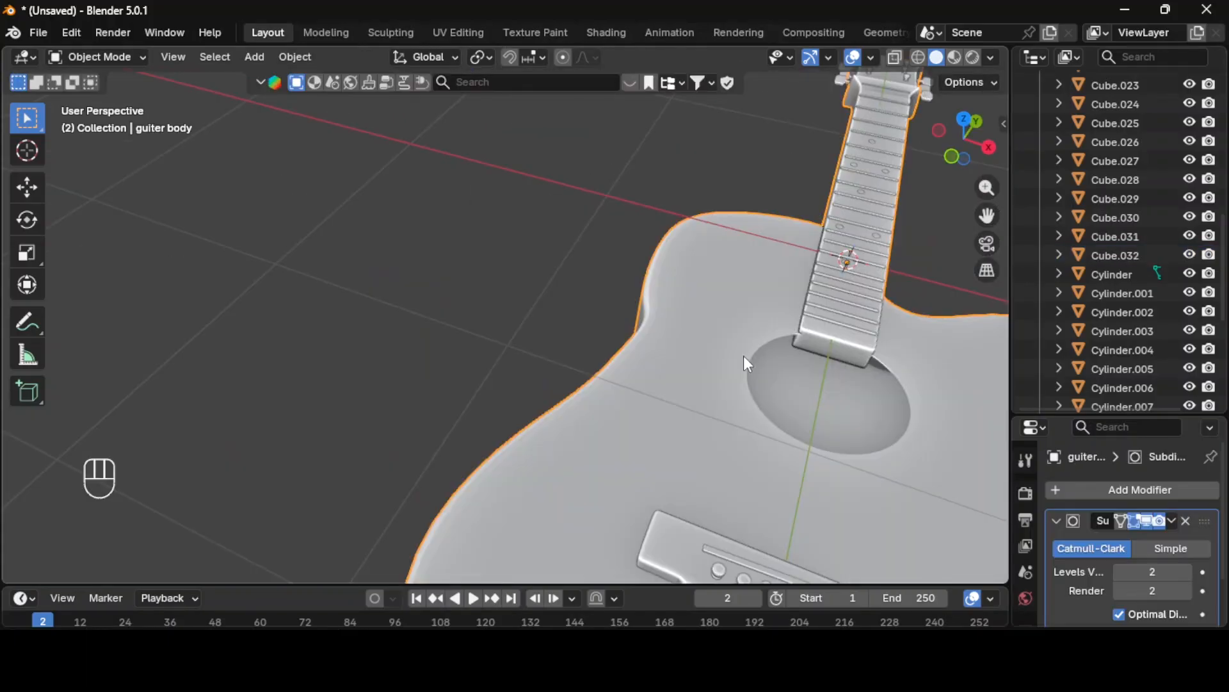
Step: Adjust the individual bridge pins in the top view so they form a straight, evenly spaced row
{"action": "scroll", "coordinate": [743, 355], "scroll_direction": "down", "scroll_amount": 3}
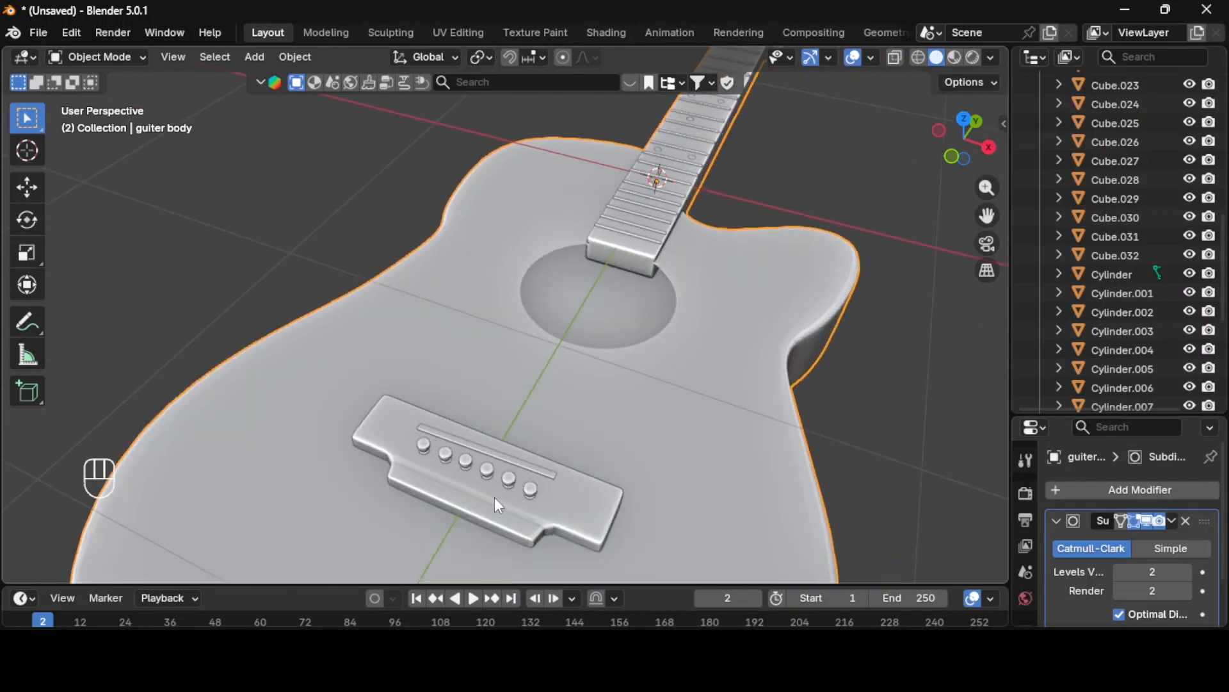
{"action": "left_click", "coordinate": [446, 456]}
{"action": "key", "text": "g"}
{"action": "left_click", "coordinate": [448, 453]}
{"action": "key", "text": "g"}
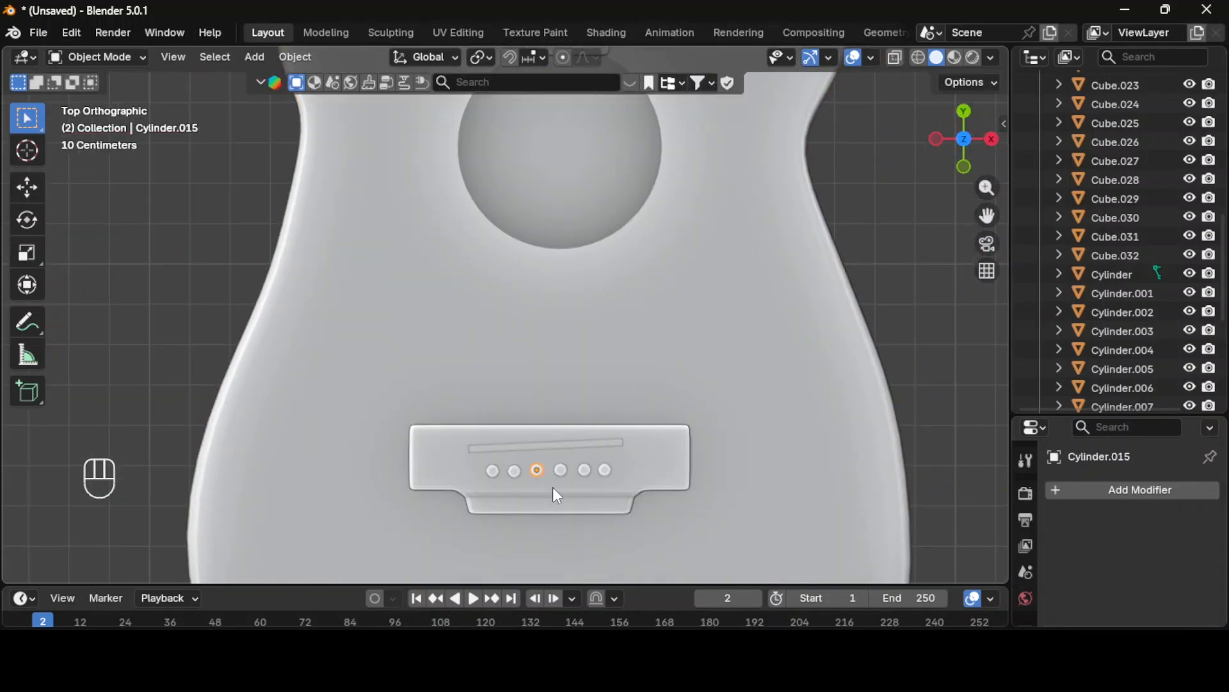
{"action": "key", "text": "g"}
{"action": "left_click", "coordinate": [516, 471]}
{"action": "left_click", "coordinate": [493, 471]}
{"action": "key", "text": "g"}
{"action": "left_click", "coordinate": [497, 471]}
{"action": "left_click", "coordinate": [560, 470]}
{"action": "key", "text": "g"}
{"action": "left_click", "coordinate": [604, 470]}
{"action": "key", "text": "g"}
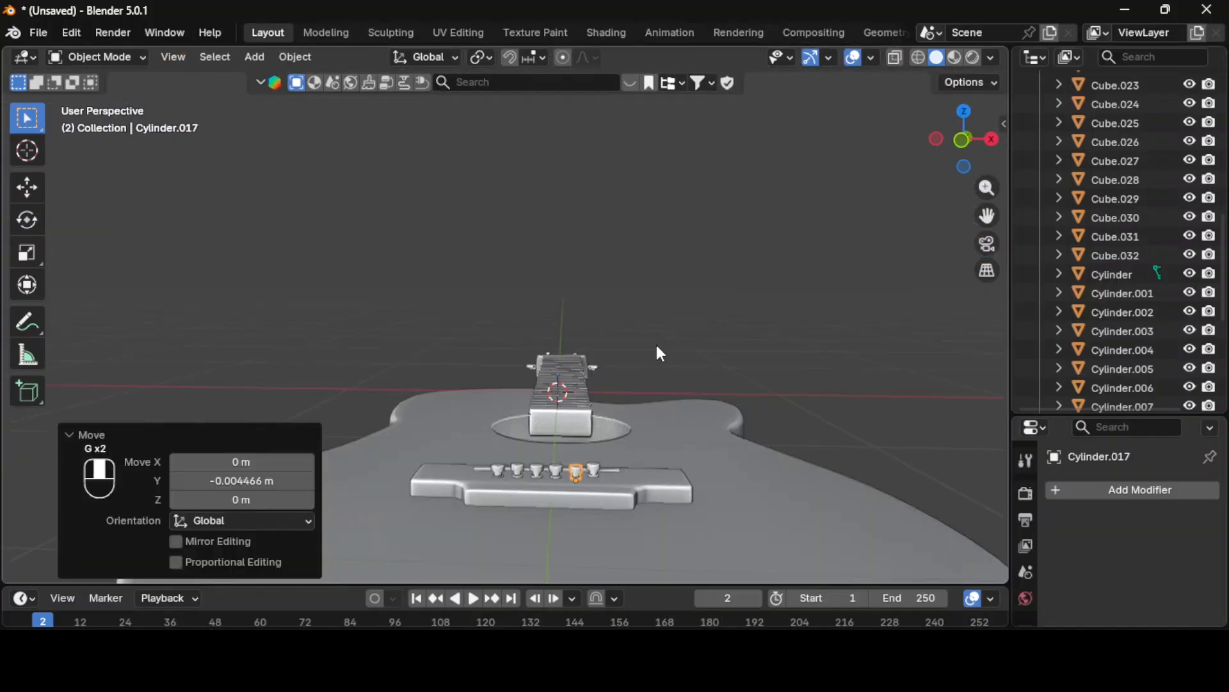
Step: Lower the bridge pins that stand too high along global Z so their base discs sit level with the others
{"action": "scroll", "coordinate": [353, 430], "scroll_direction": "up", "scroll_amount": 5}
{"action": "left_click", "coordinate": [173, 56]}
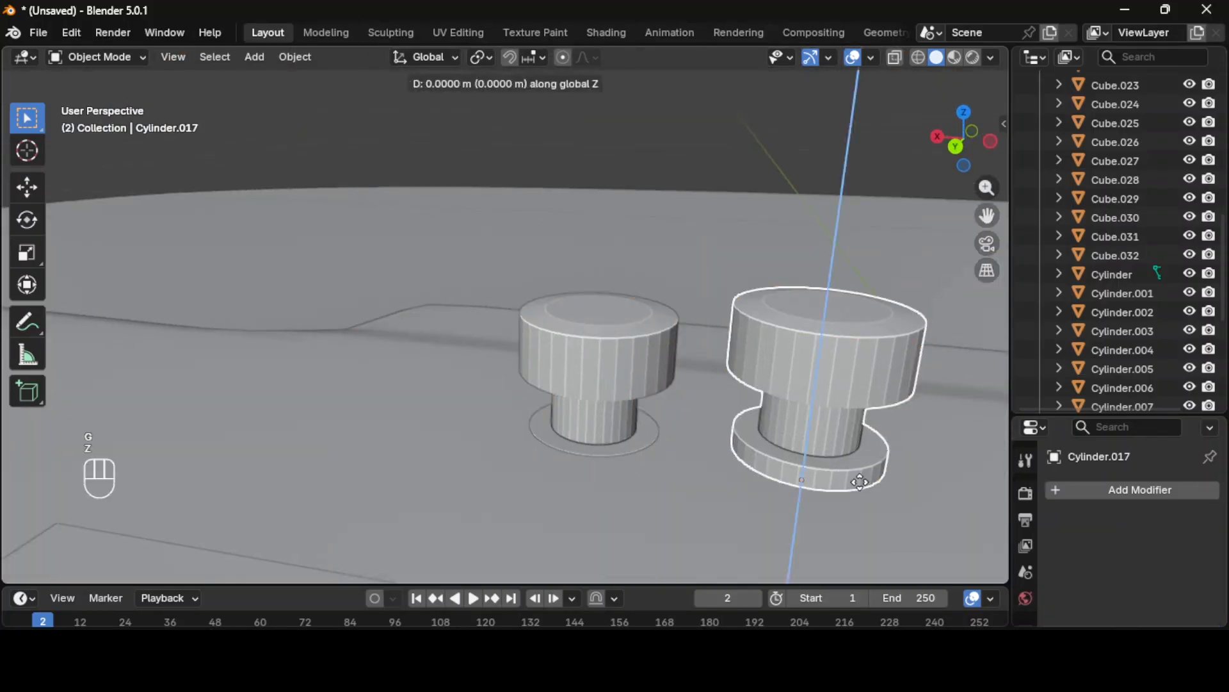
{"action": "left_click", "coordinate": [864, 505]}
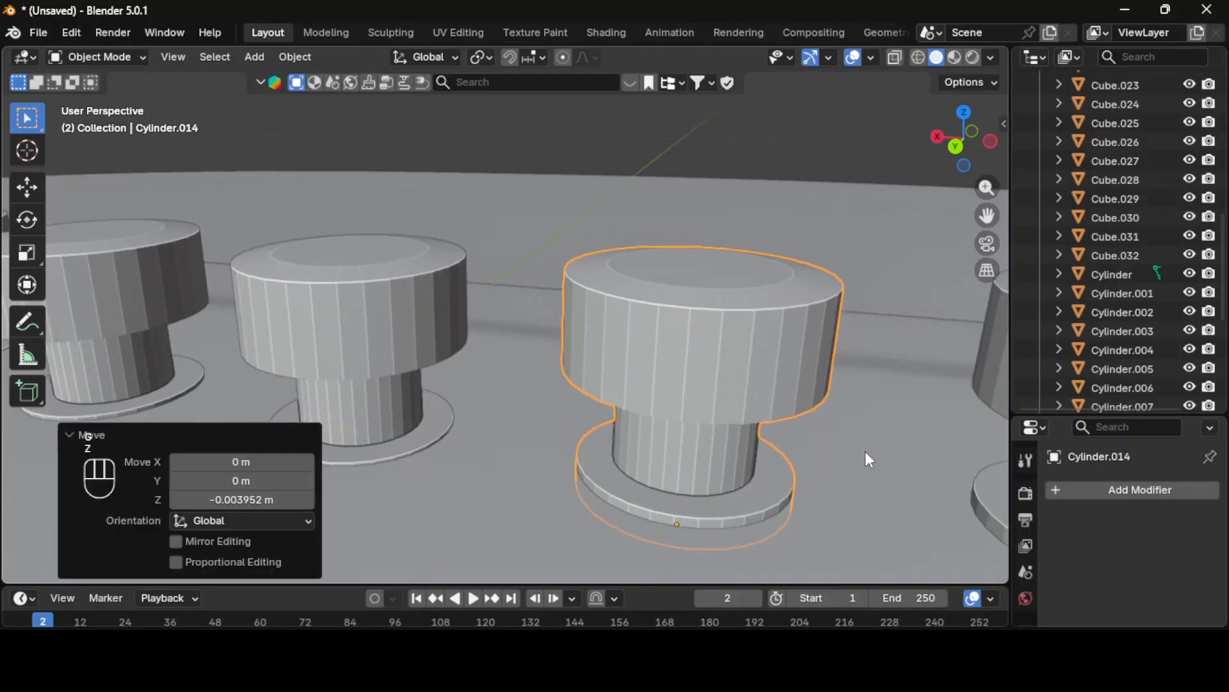
{"action": "left_click", "coordinate": [461, 486]}
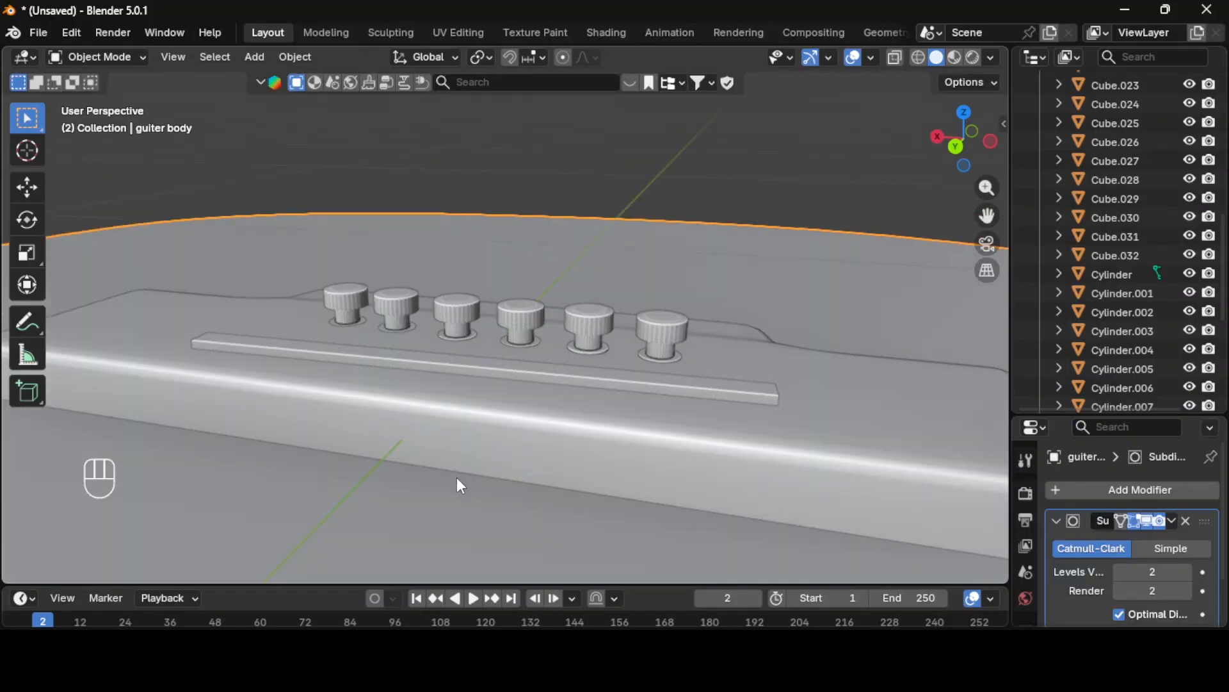
Step: Examine the assembled guitar from above and from several side angles
{"action": "key", "text": "KP_7"}
{"action": "middle_click_drag", "start_coordinate": [604, 375], "coordinate": [774, 274]}
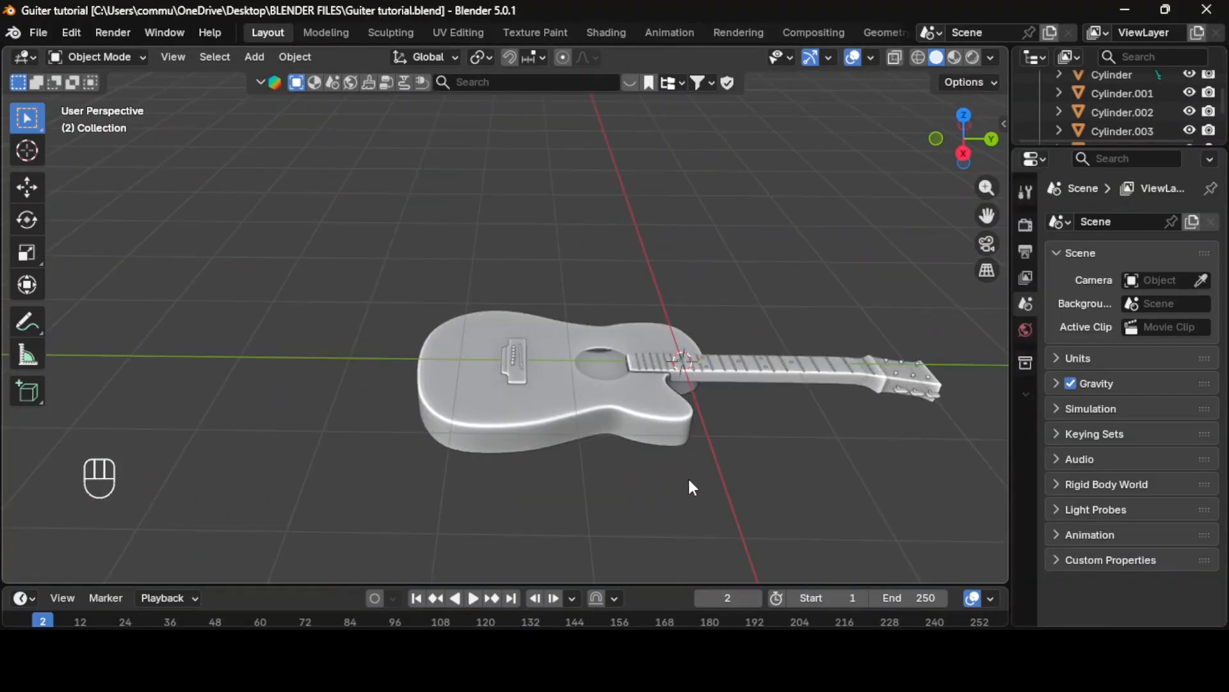
{"action": "middle_click_drag", "start_coordinate": [691, 487], "coordinate": [566, 423]}
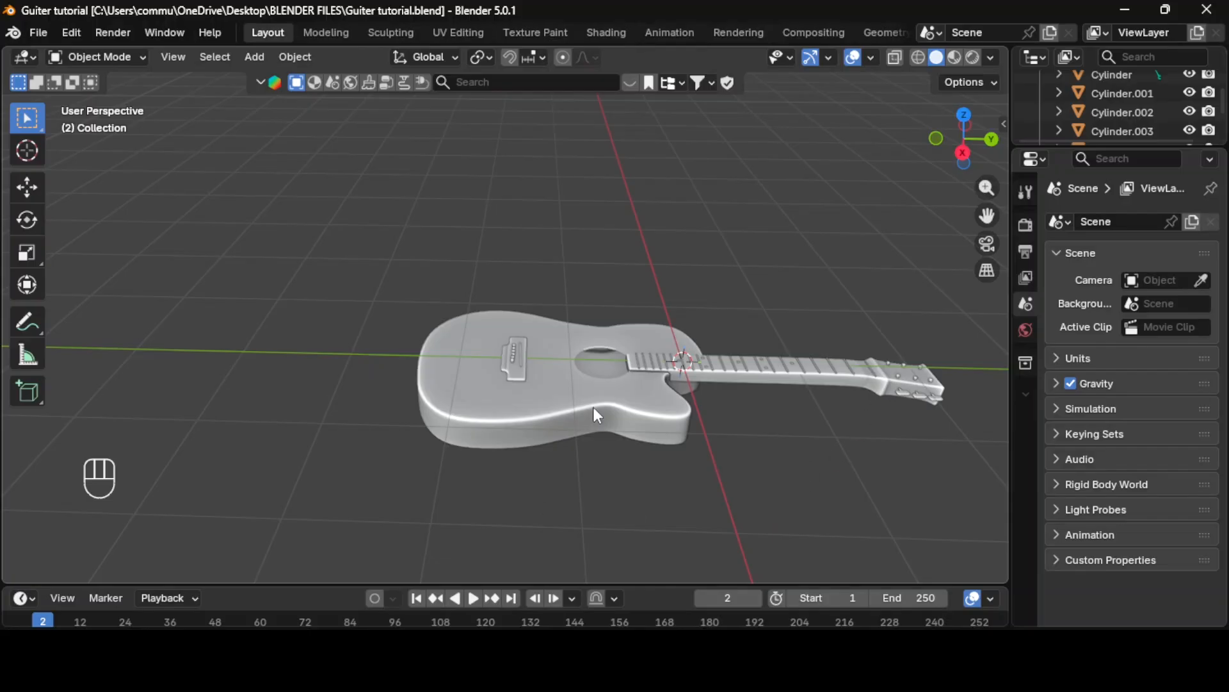
{"action": "middle_click_drag", "start_coordinate": [829, 480], "coordinate": [879, 454]}
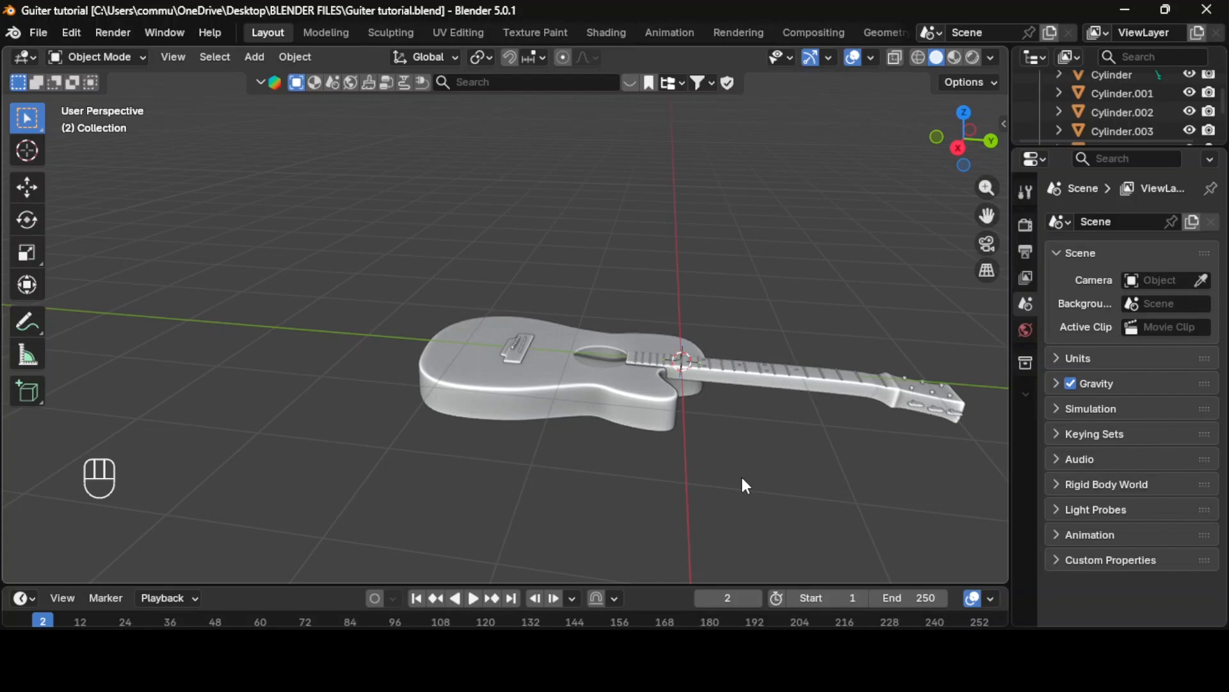
{"action": "scroll", "coordinate": [615, 479], "scroll_direction": "up", "scroll_amount": 1}
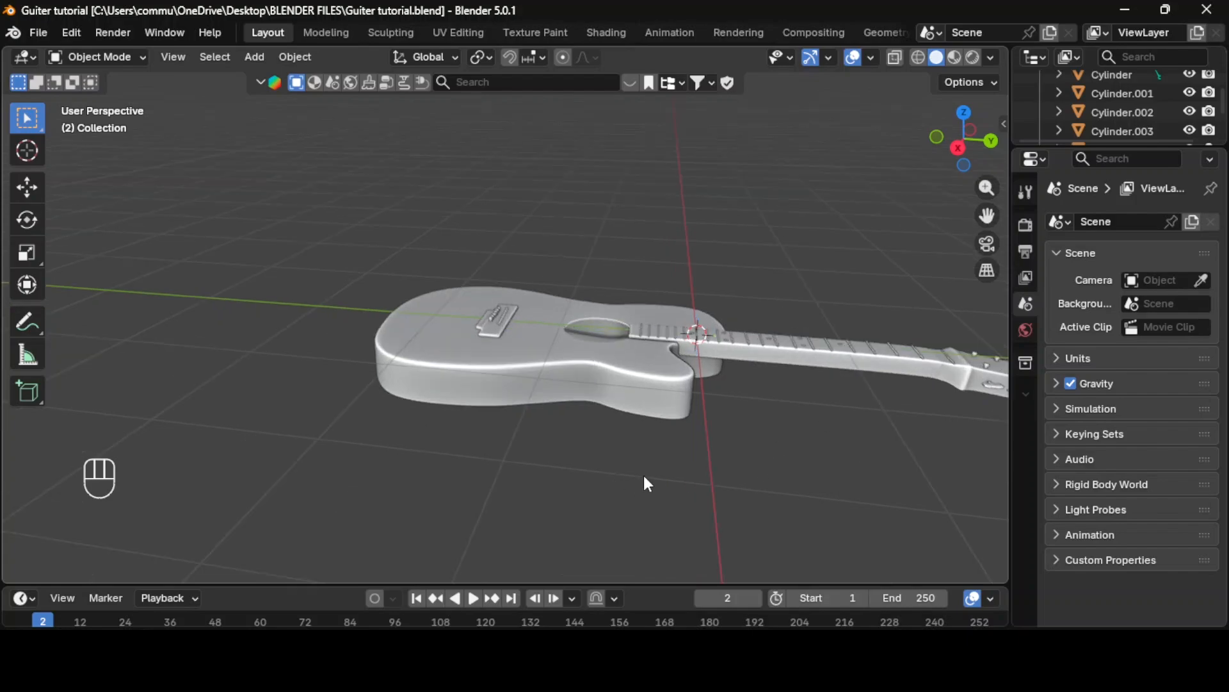
{"action": "scroll", "coordinate": [644, 476], "scroll_direction": "down", "scroll_amount": 1}
{"action": "middle_click_drag", "start_coordinate": [760, 481], "coordinate": [782, 491]}
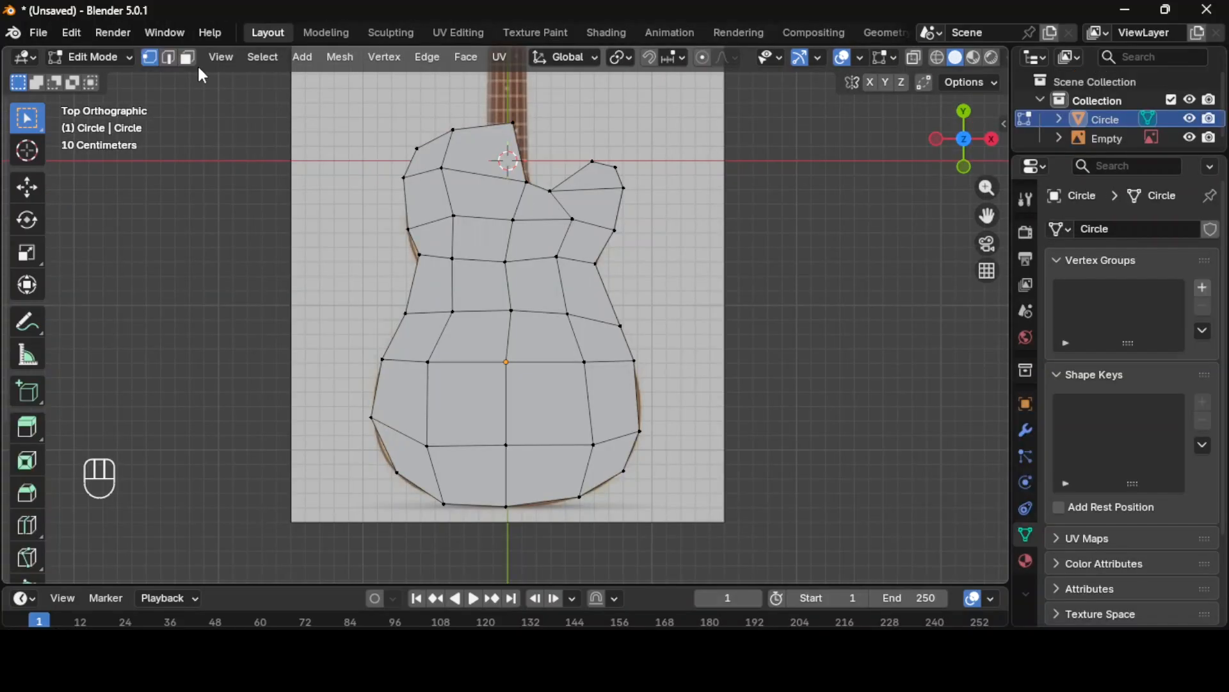
Step: Select all faces of the flat guitar body outline, hide the reference image, and extrude the faces into a solid body
{"action": "key", "text": "a"}
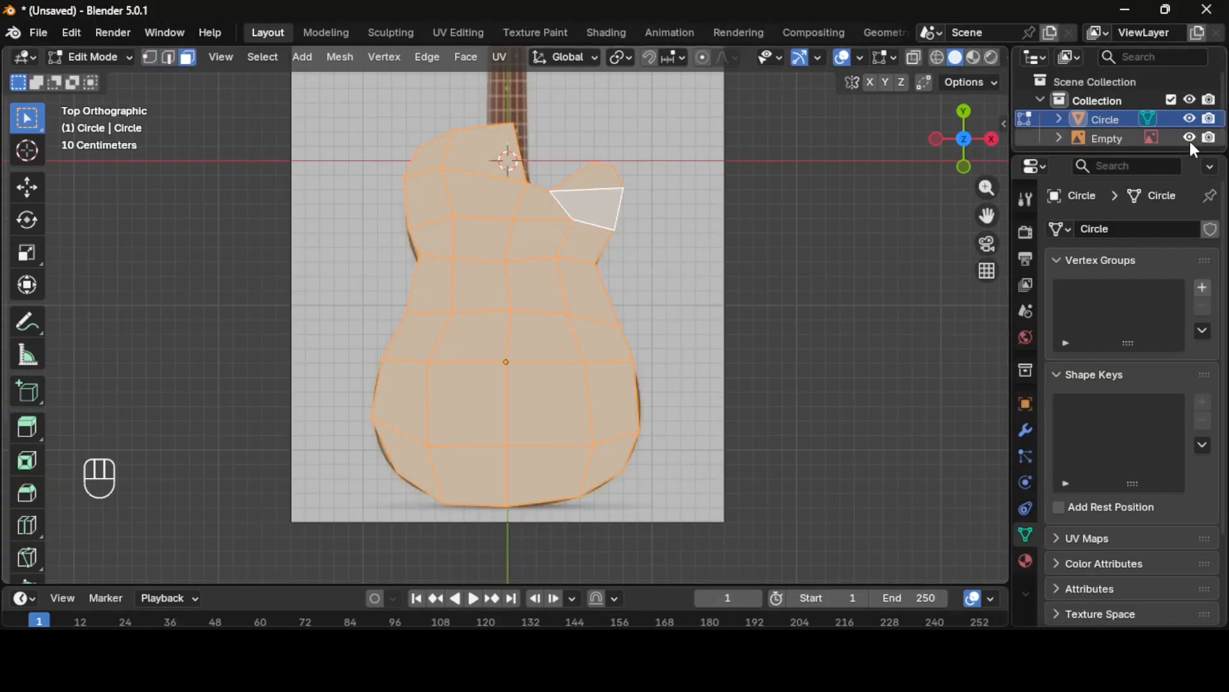
{"action": "key", "text": "KP_3"}
{"action": "key", "text": "e"}
{"action": "left_click", "coordinate": [670, 408]}
{"action": "middle_click_drag", "start_coordinate": [670, 410], "coordinate": [640, 444]}
{"action": "key", "text": "KP_7"}
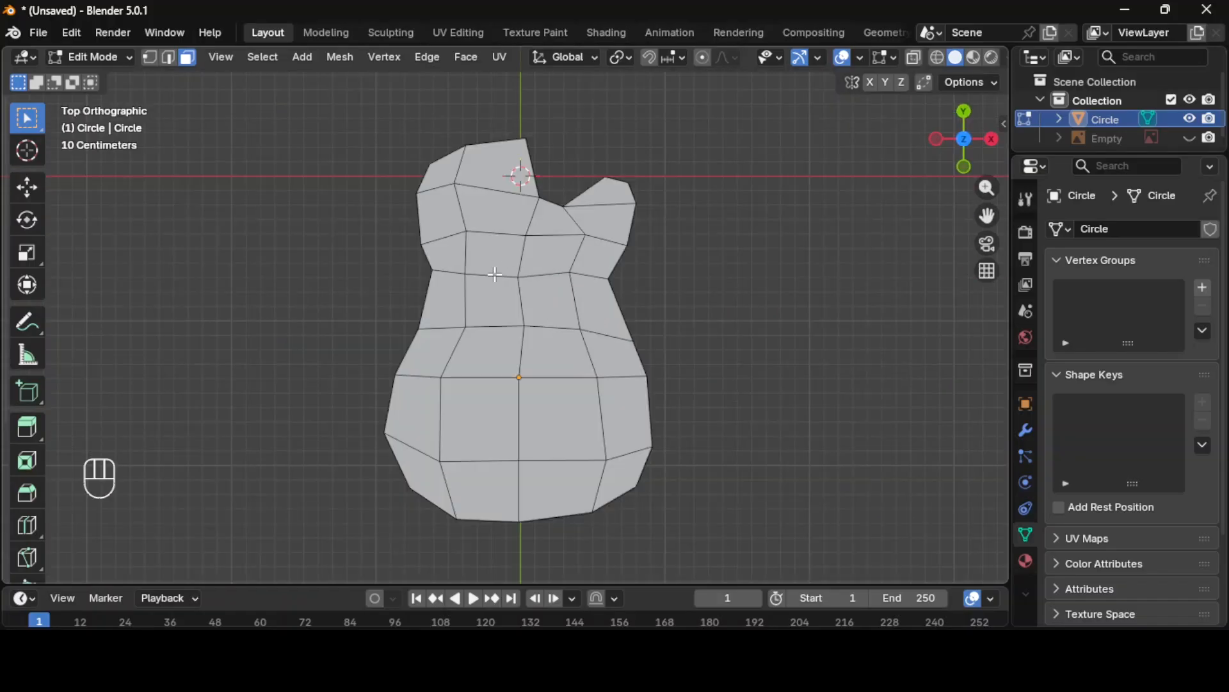
Step: Inset the four faces in the middle of the upper body and reshape them into a circle for the sound hole
{"action": "left_click", "coordinate": [548, 257], "text": "shift"}
{"action": "left_click", "coordinate": [496, 298], "text": "shift"}
{"action": "key", "text": "i"}
{"action": "left_click", "coordinate": [723, 479]}
{"action": "left_click", "coordinate": [502, 263]}
{"action": "right_click", "coordinate": [506, 280]}
{"action": "mouse_move", "coordinate": [413, 237]}
{"action": "left_click", "coordinate": [614, 261]}
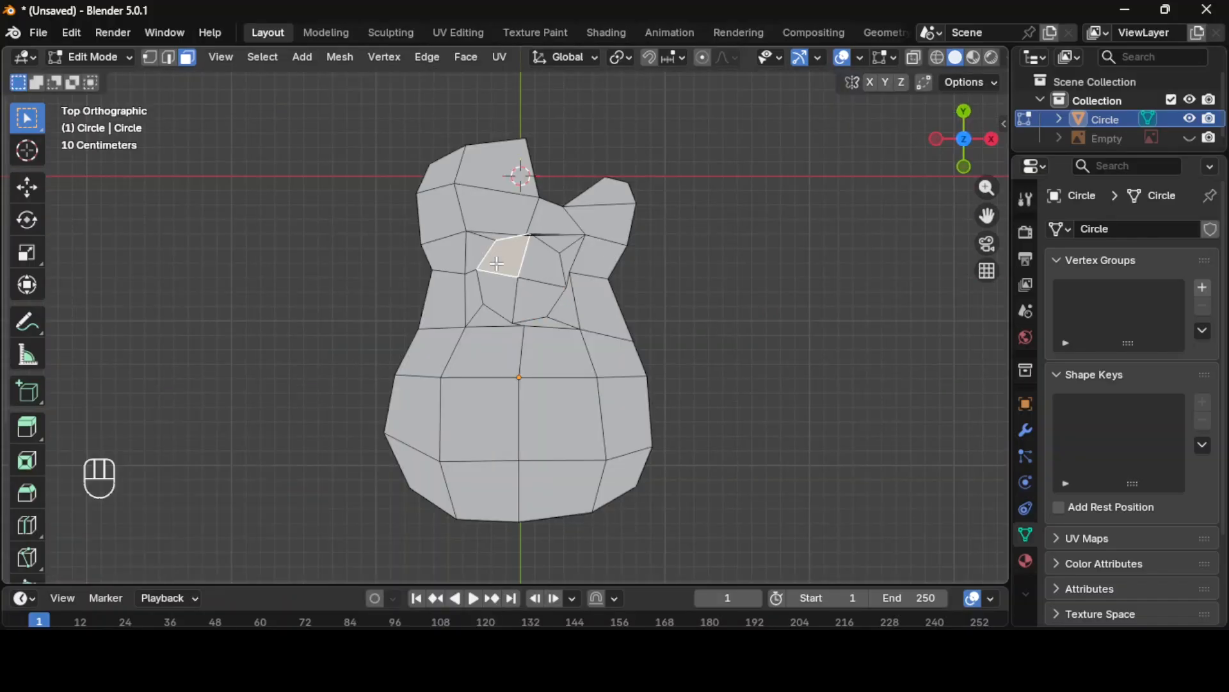
Step: Inset the circular faces to make a narrow rim and delete the inner faces to open the sound hole
{"action": "key", "text": "i"}
{"action": "left_click", "coordinate": [539, 274]}
{"action": "key", "text": "x"}
{"action": "left_click", "coordinate": [539, 274]}
Step: Return to Object Mode and turn on cavity in the viewport shading options
{"action": "mouse_move", "coordinate": [736, 448]}
{"action": "middle_mouse_down"}
{"action": "mouse_move", "coordinate": [686, 390]}
{"action": "mouse_move", "coordinate": [740, 413]}
{"action": "middle_mouse_up"}
{"action": "key", "text": "Tab"}
{"action": "left_click", "coordinate": [1001, 57]}
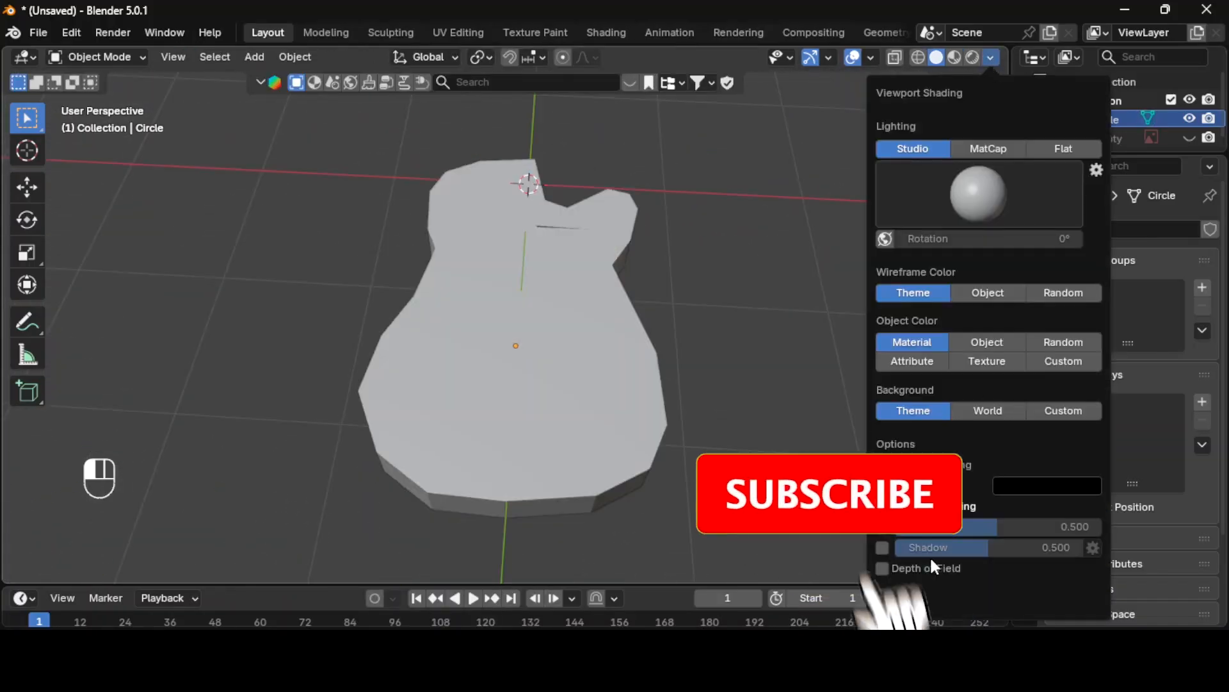
{"action": "left_click", "coordinate": [884, 584]}
Step: Move the vertex just above the sound hole about 0.097 m along negative X to even out the surrounding faces
{"action": "key", "text": "Tab"}
{"action": "key", "text": "KP_7"}
{"action": "key", "text": "1"}
{"action": "left_click", "coordinate": [438, 137]}
{"action": "middle_click_drag", "start_coordinate": [442, 141], "coordinate": [525, 240], "text": "shift"}
{"action": "key", "text": "g"}
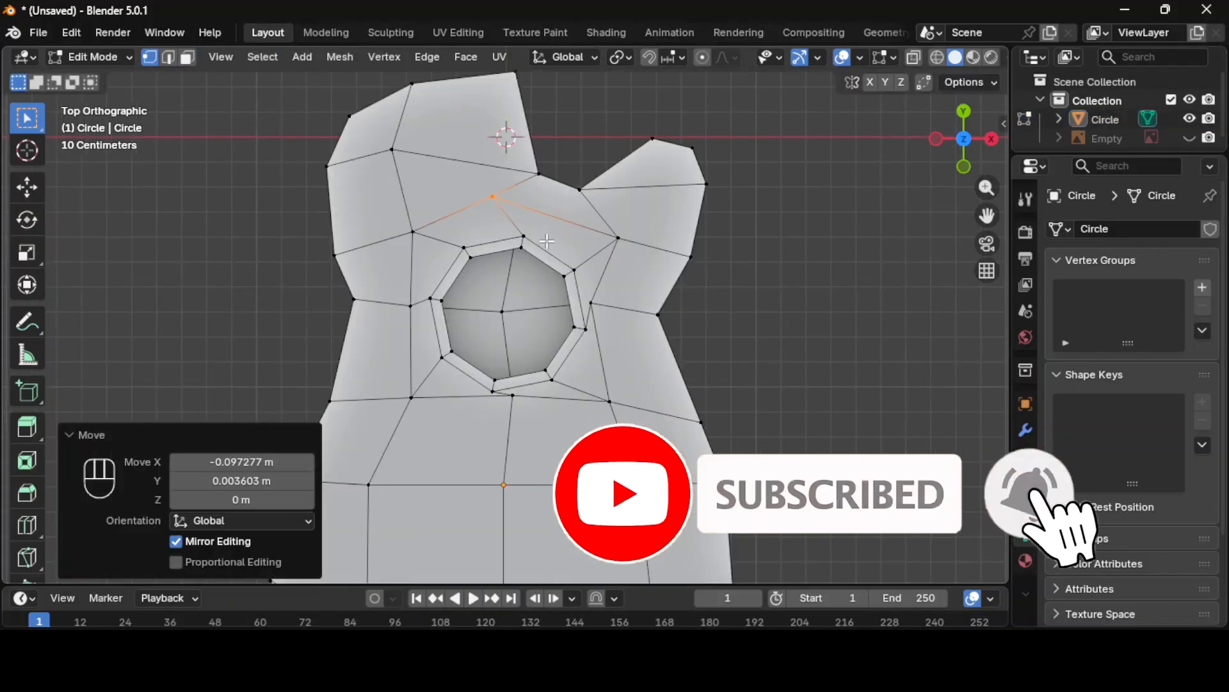
Step: Add loop cuts across the guitar body and reposition a vertex beside the sound hole
{"action": "key", "text": "ctrl+r"}
{"action": "left_click", "coordinate": [591, 303]}
{"action": "key", "text": "g"}
{"action": "left_click", "coordinate": [645, 339]}
{"action": "key", "text": "ctrl+r"}
{"action": "key", "text": "Tab"}
{"action": "middle_click_drag", "start_coordinate": [679, 365], "coordinate": [768, 420]}
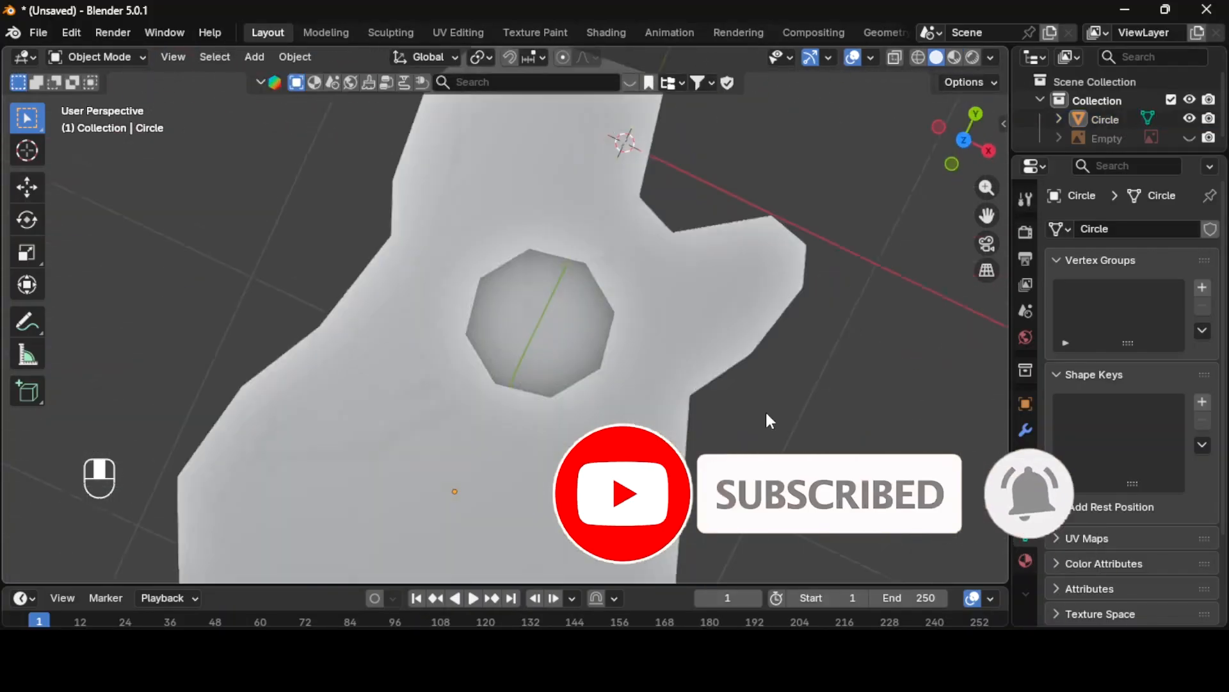
Step: Bevel the body's outer rim and side edges with one segment and an offset of about 0.018 m
{"action": "key", "text": "Tab"}
{"action": "key", "text": "e"}
{"action": "left_click", "coordinate": [221, 57]}
{"action": "left_click", "coordinate": [314, 368]}
{"action": "middle_click_drag", "start_coordinate": [314, 372], "coordinate": [644, 363]}
{"action": "key", "text": "2"}
{"action": "key", "text": "ctrl+b"}
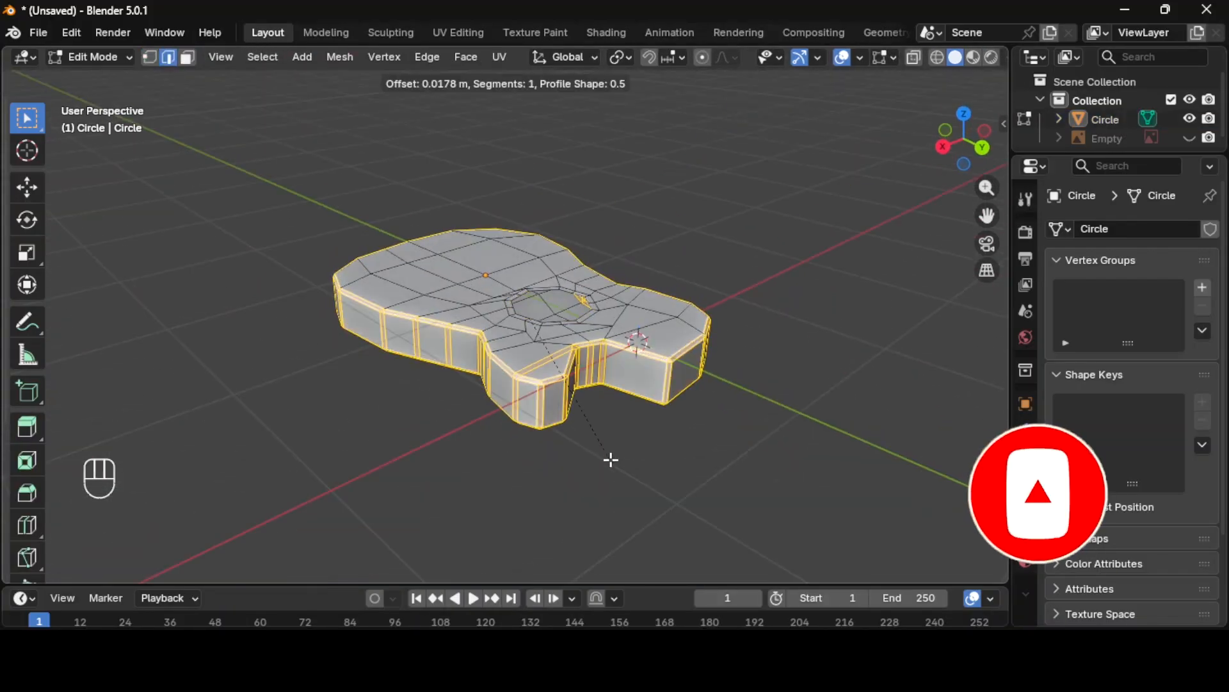
{"action": "left_click", "coordinate": [609, 458]}
Step: Add a Catmull-Clark Subdivision Surface modifier with viewport and render levels of 2 to the body
{"action": "key", "text": "Tab"}
{"action": "key", "text": "KP_7"}
{"action": "left_click", "coordinate": [1025, 429]}
{"action": "left_click", "coordinate": [1101, 230]}
{"action": "left_click", "coordinate": [909, 532]}
{"action": "key", "text": "Tab"}
{"action": "key", "text": "KP_7"}
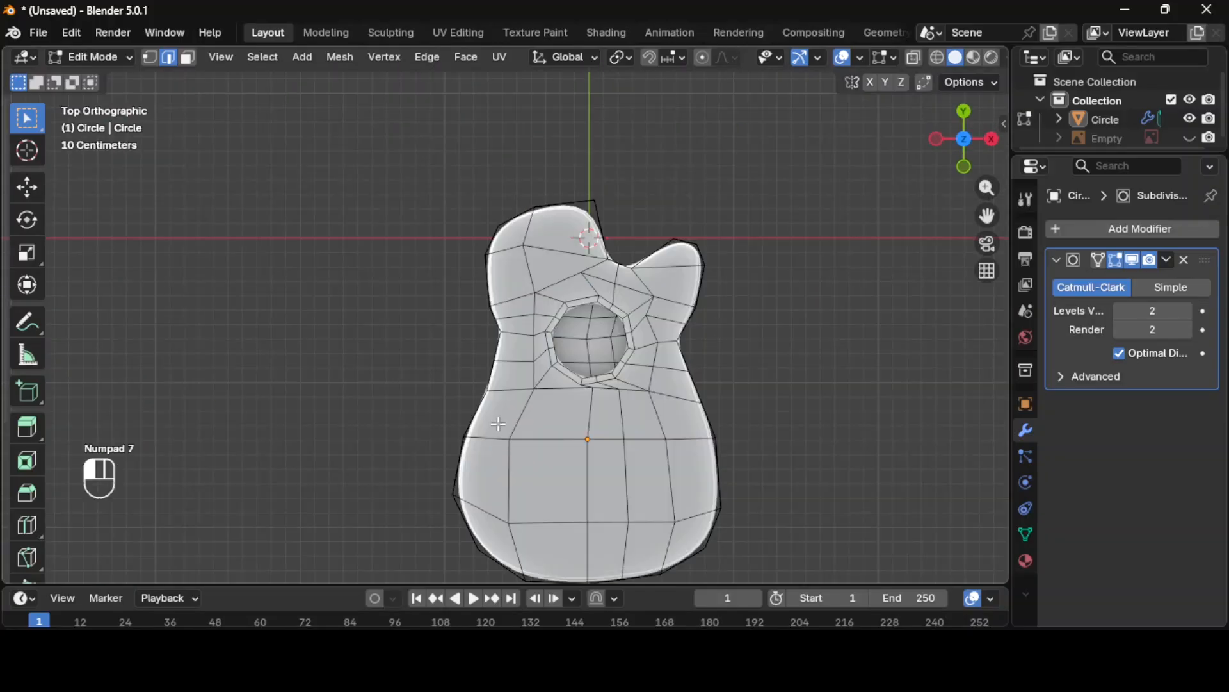
Step: Apply the body's transforms and shade it smooth
{"action": "key", "text": "Tab"}
{"action": "middle_click_drag", "start_coordinate": [665, 358], "coordinate": [700, 419]}
{"action": "key", "text": "ctrl+a"}
{"action": "right_click", "coordinate": [416, 257]}
{"action": "left_click", "coordinate": [416, 258]}
{"action": "key", "text": "KP_7"}
{"action": "key", "text": "Tab"}
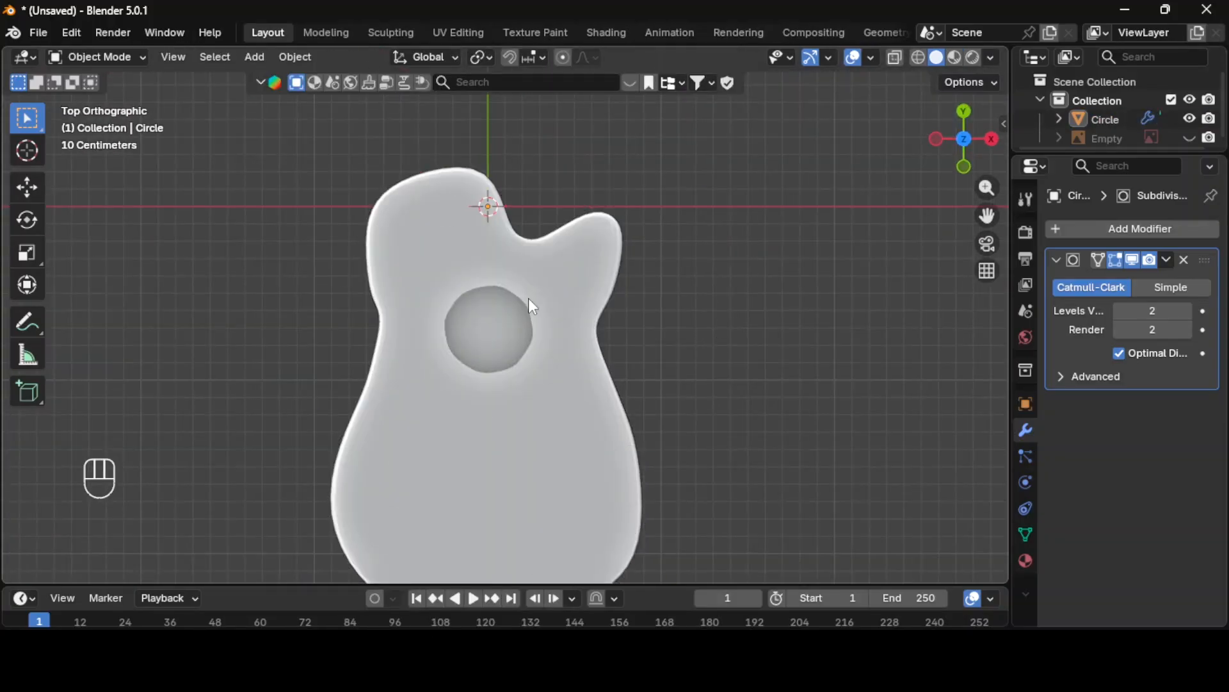
{"action": "key", "text": "Tab"}
{"action": "key", "text": "ctrl+e"}
{"action": "key", "text": "Tab"}
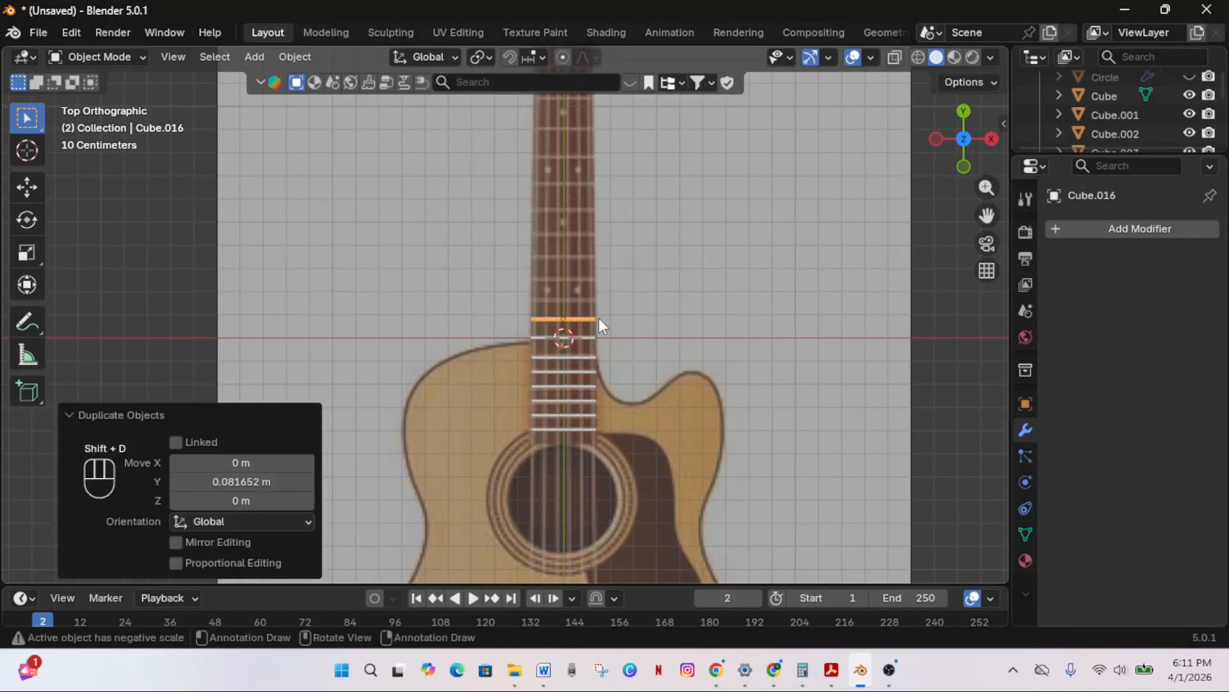
Step: Repeat the fret duplication three times up the neck and shift the last copy about 0.023 m along Y onto its reference line
{"action": "key", "text": "shift+r"}
{"action": "key", "text": "shift+r"}
{"action": "key", "text": "shift+r"}
{"action": "key", "text": "g"}
{"action": "left_click", "coordinate": [636, 282]}
Step: Continue duplicating frets toward the headstock, repeating the copy twice and aligning the frets with the reference lines
{"action": "key", "text": "shift+d"}
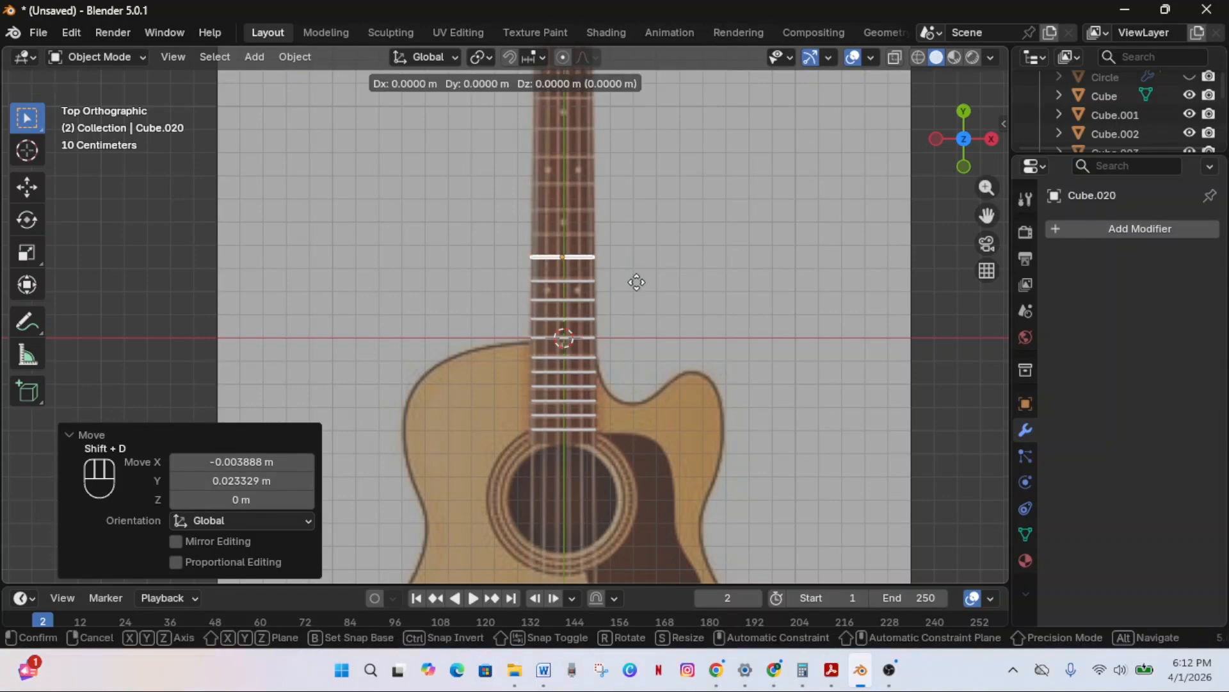
{"action": "left_click", "coordinate": [639, 260]}
{"action": "key", "text": "shift+r"}
{"action": "key", "text": "shift+r"}
{"action": "key", "text": "g"}
{"action": "left_click", "coordinate": [648, 259]}
{"action": "middle_click_drag", "start_coordinate": [685, 233], "coordinate": [696, 423], "text": "shift"}
{"action": "key", "text": "shift+d"}
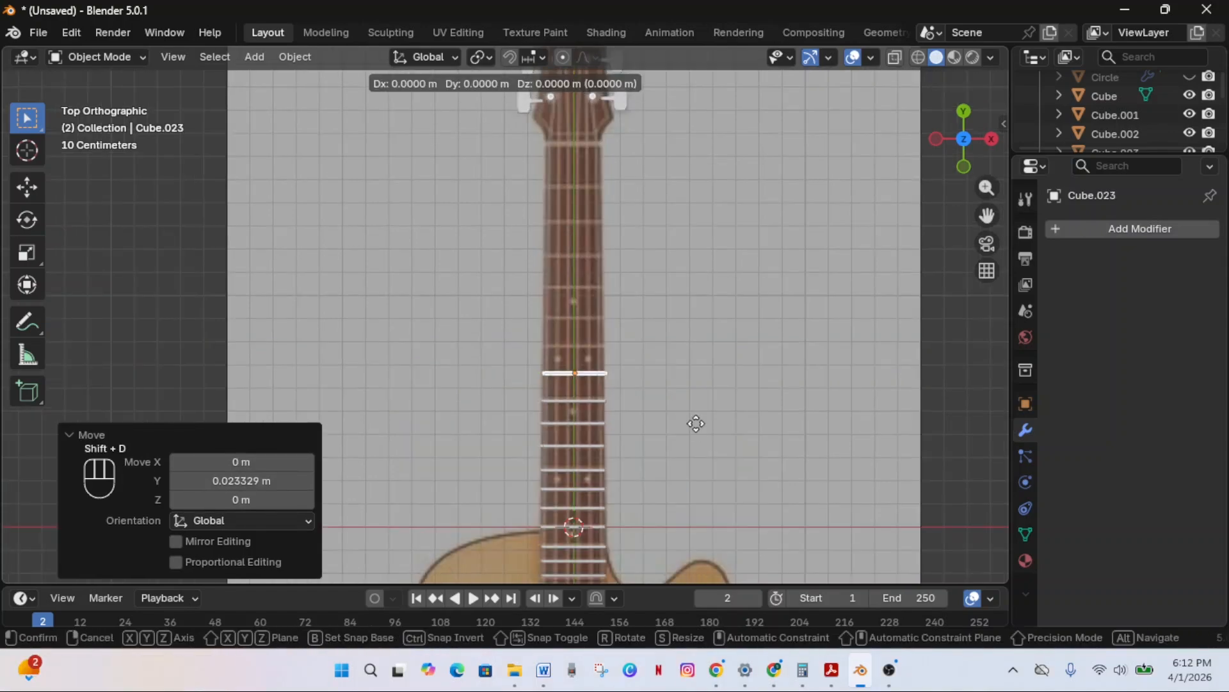